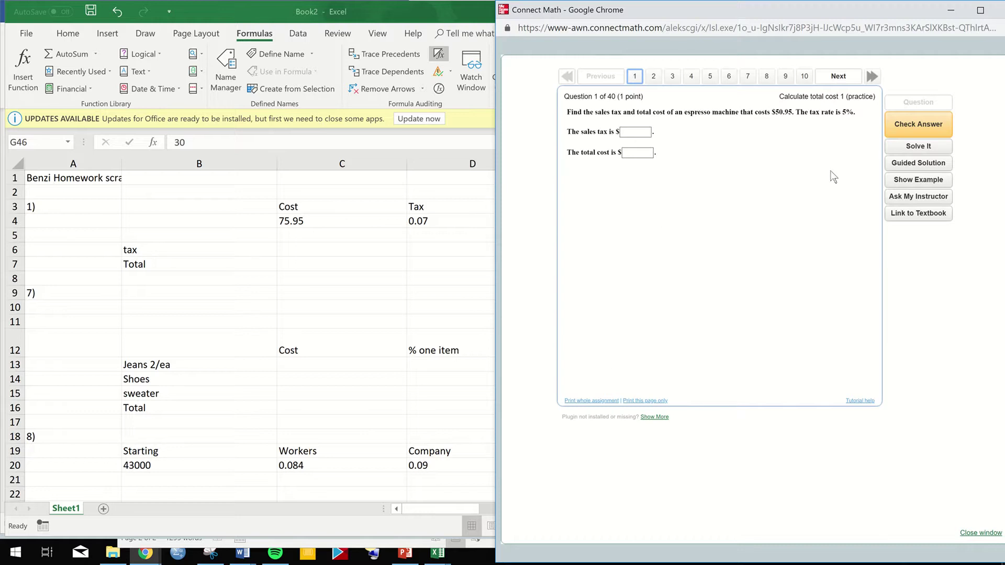
Open question 1's worked example and enter its cost of 43.95 in C4 and tax rate of 0.08 in D4.
click(906, 183)
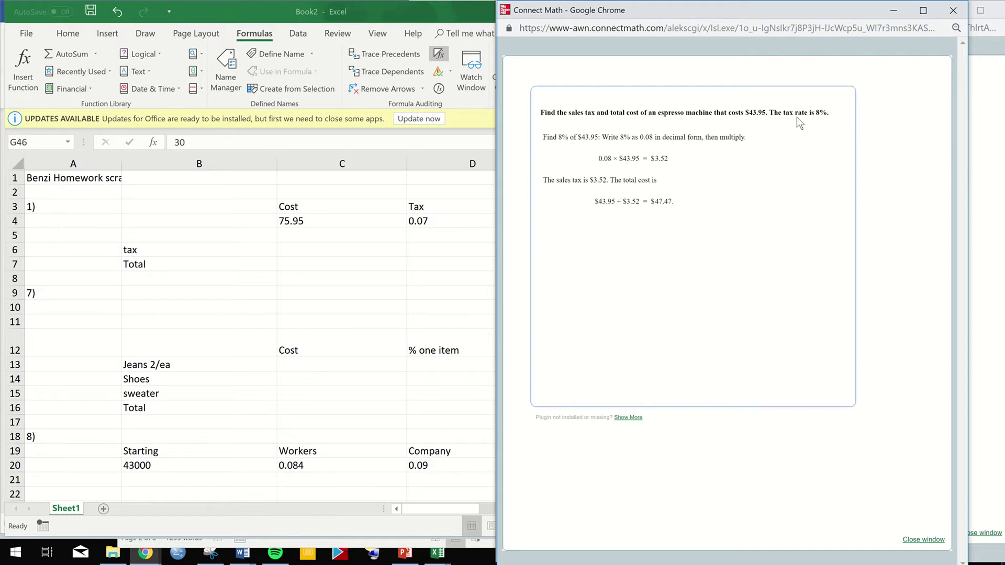
click(290, 222)
double_click(289, 222)
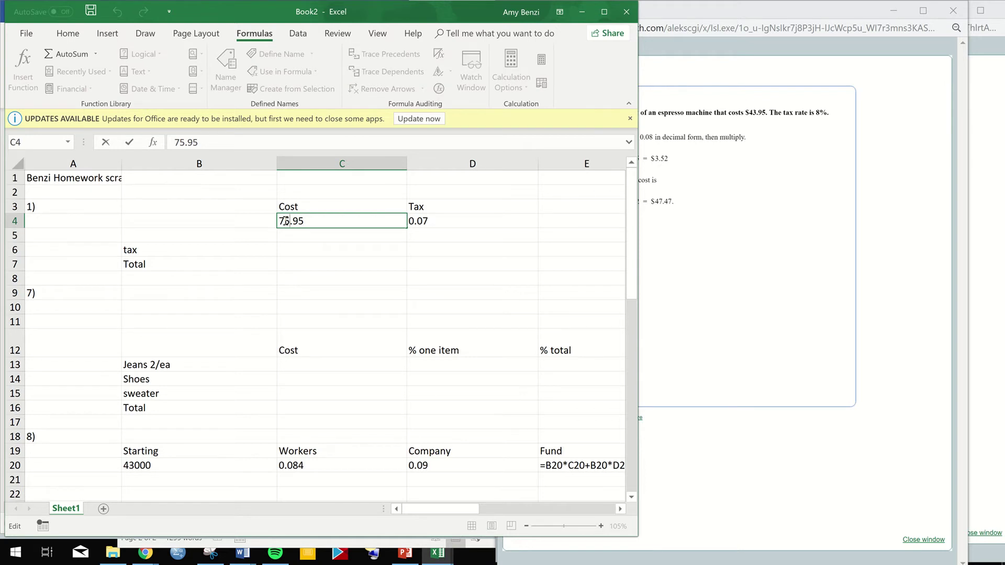
drag(285, 221, 280, 223)
text(43)
double_click(423, 221)
drag(428, 221, 423, 221)
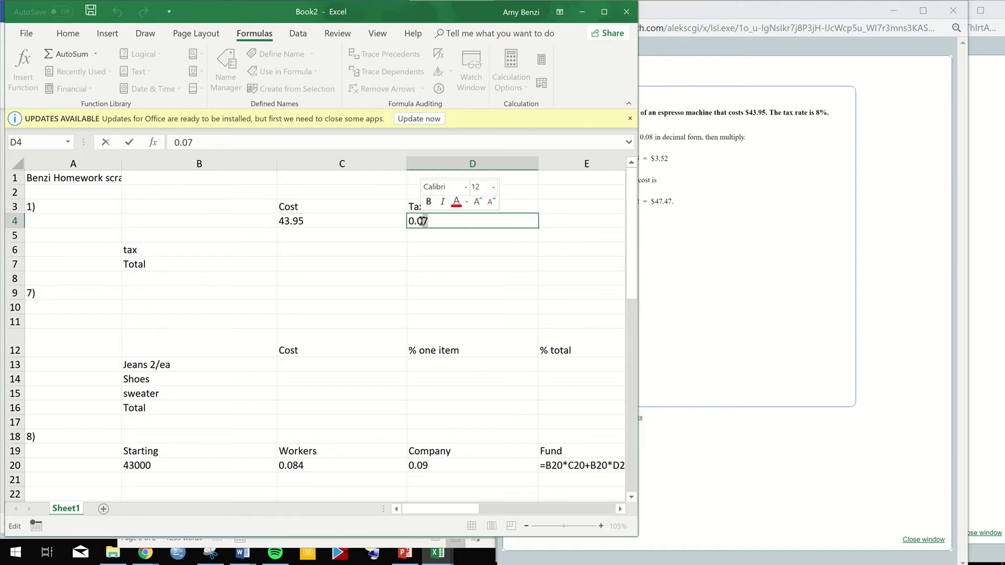
text(8)
click(430, 260)
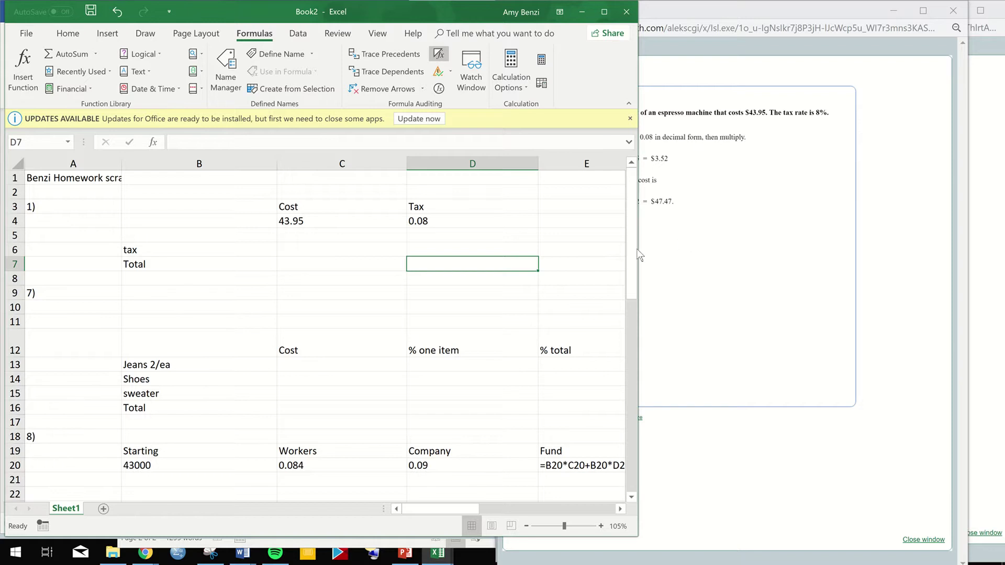
Arrange the workbook and the worked example windows side by side so both are readable.
drag(638, 250, 498, 258)
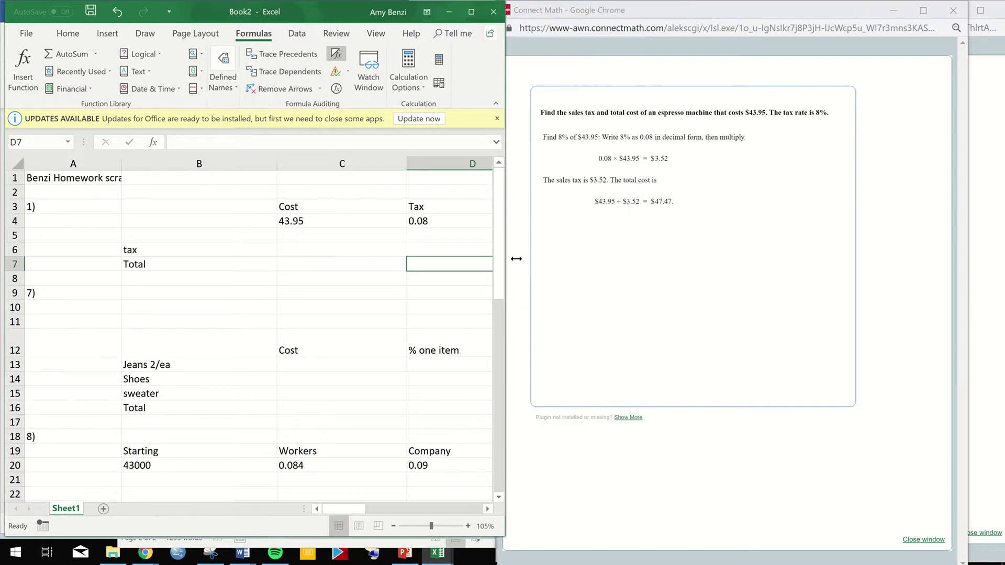
click(591, 268)
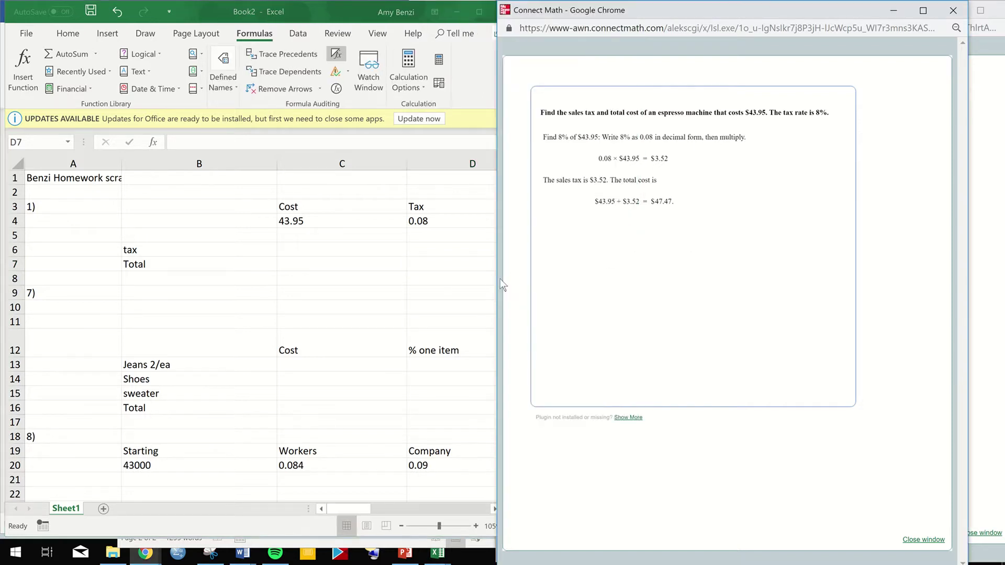
drag(687, 11, 707, 10)
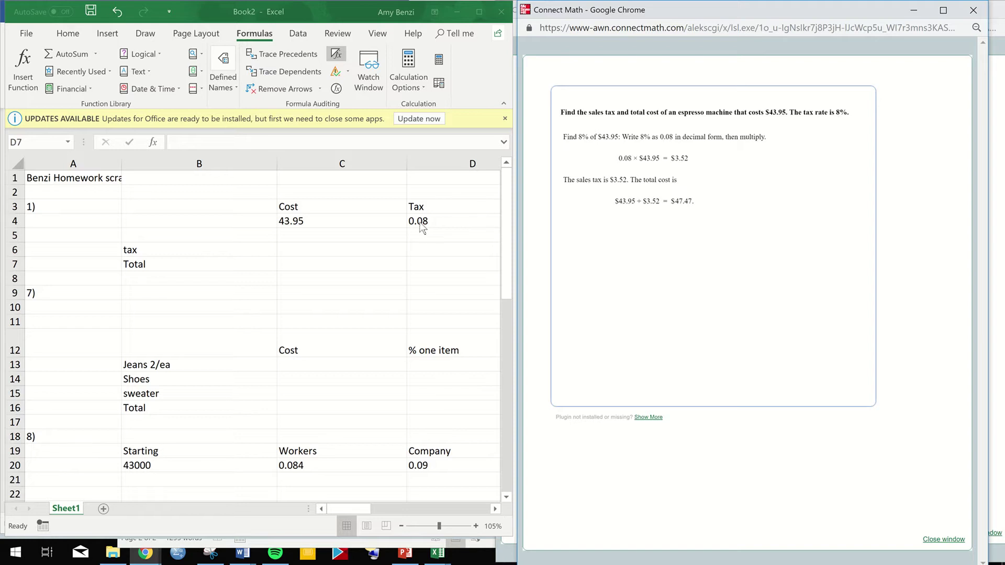
Enter the sales tax formula =D4*C4 in C6.
click(305, 249)
double_click(305, 249)
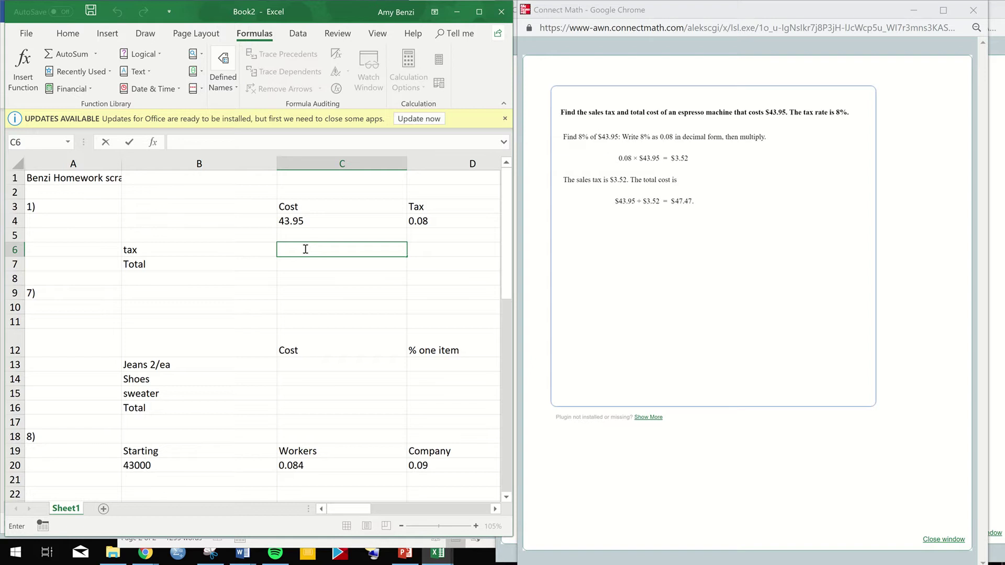
text(==)
key(BackSpace)
click(428, 222)
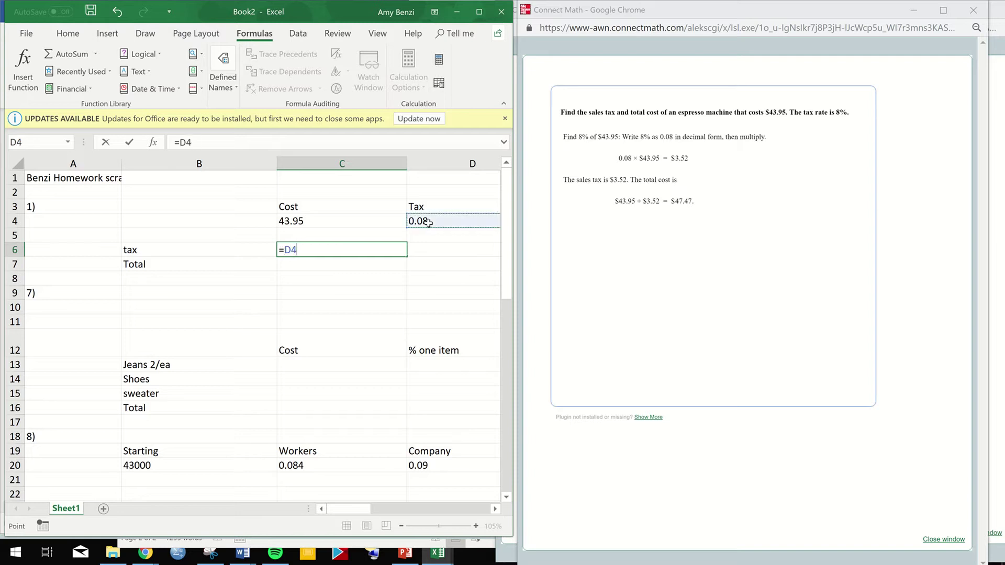
text(*)
click(294, 222)
key(Return)
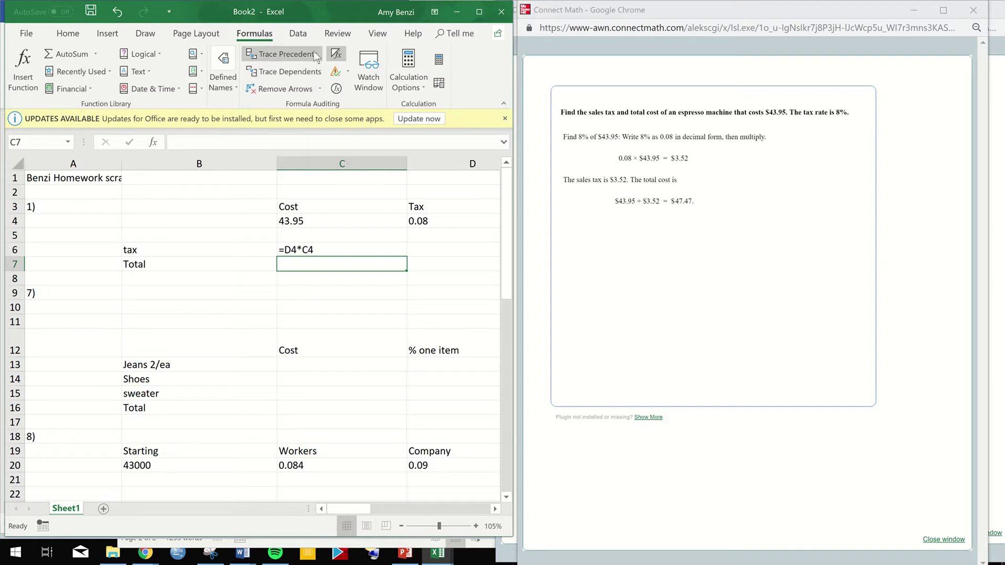
Turn off Show Formulas so the worksheet displays calculated values, keeping the workbook window at its half-screen size.
click(478, 12)
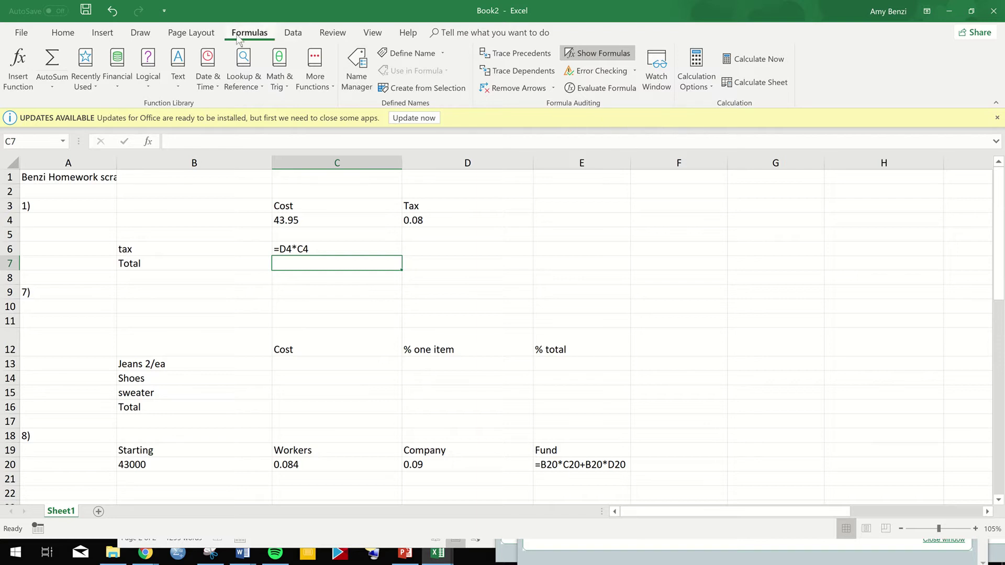
click(585, 54)
click(971, 12)
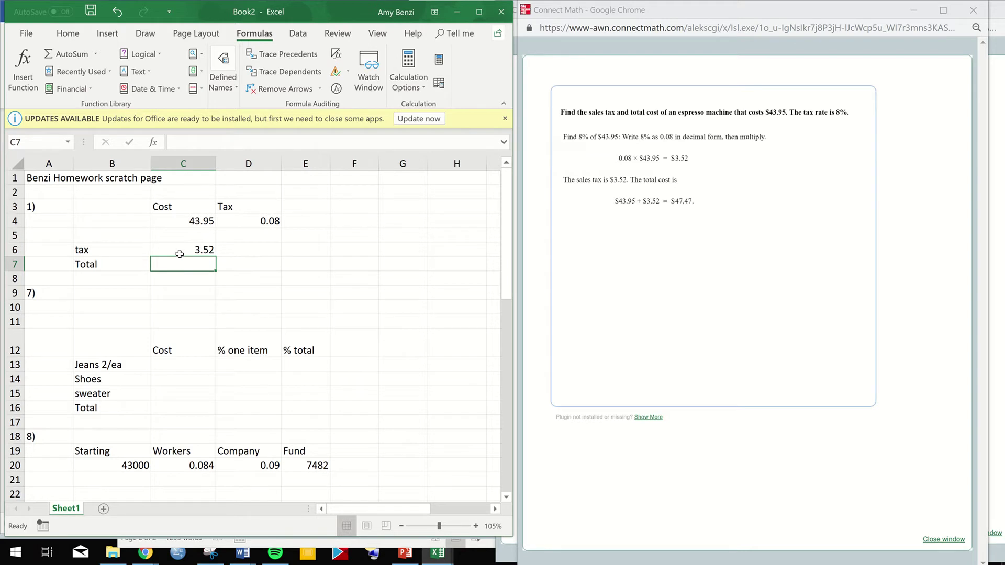
Rebuild the tax formula in C6 by reselecting the tax rate in D4 and the cost in C4.
click(179, 252)
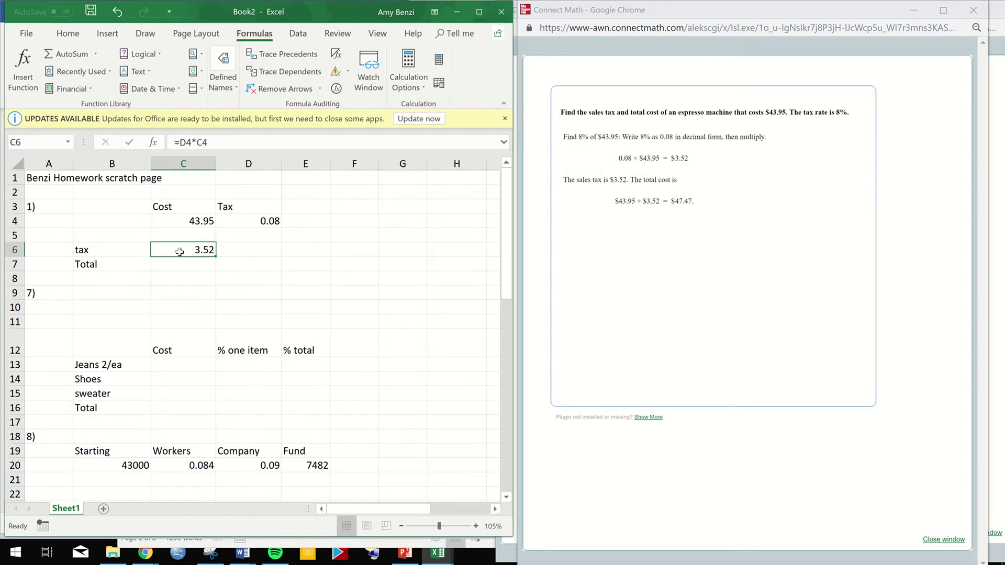
double_click(180, 252)
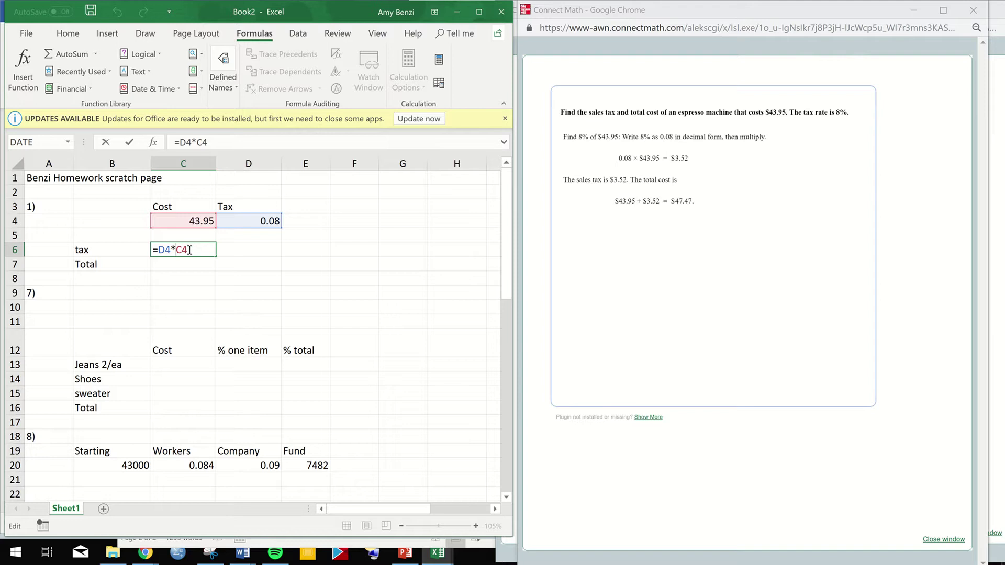
key(Delete)
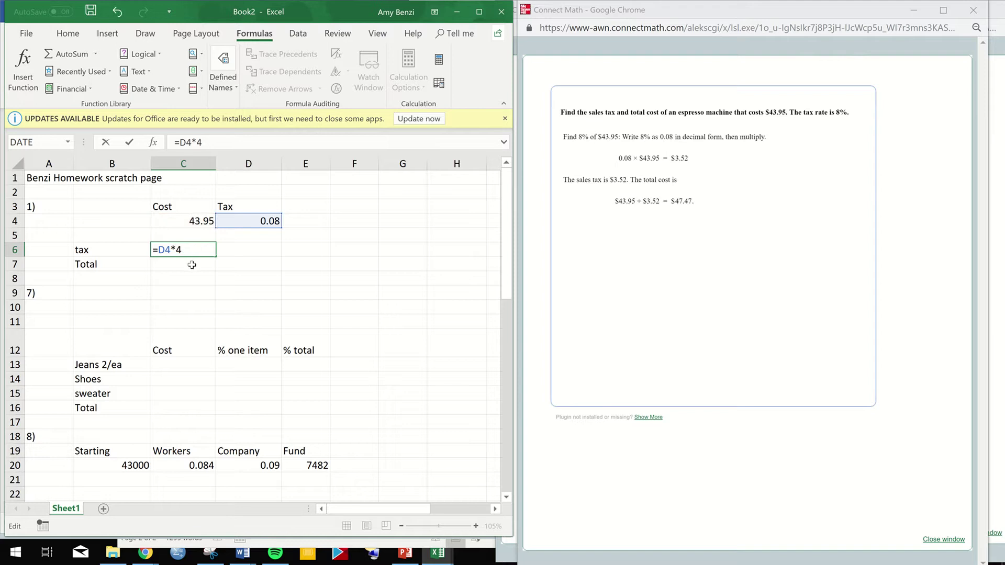
click(195, 221)
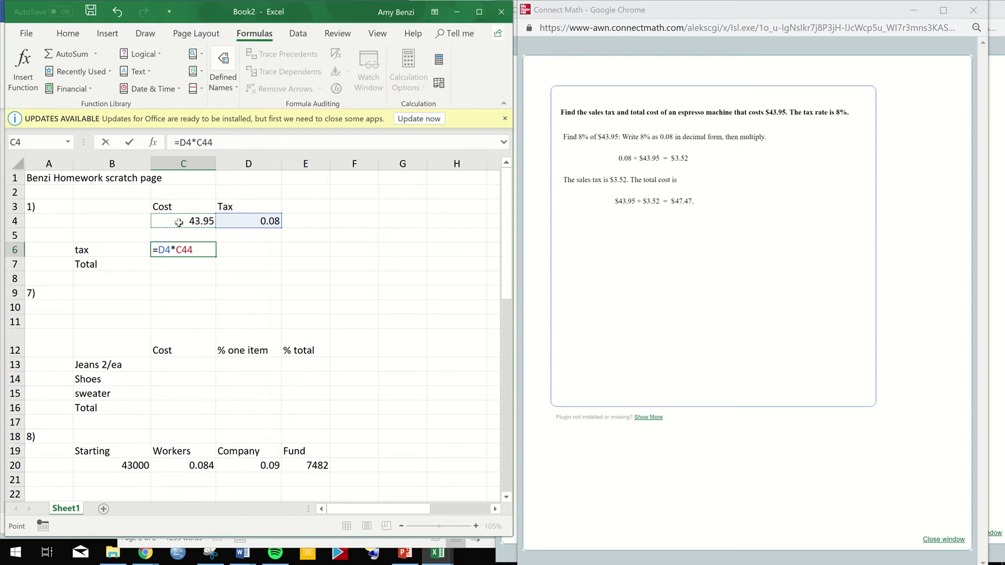
key(Return)
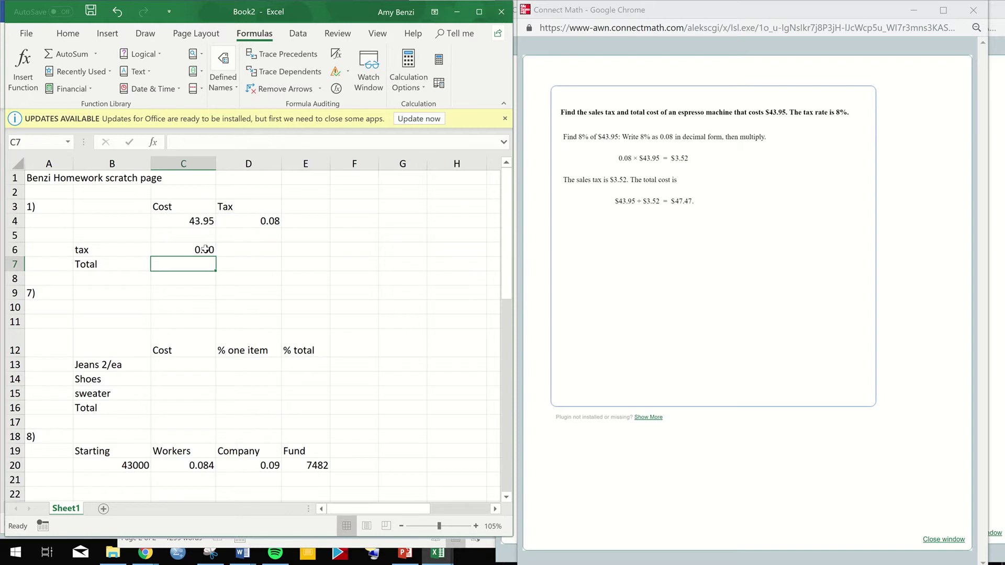
double_click(204, 248)
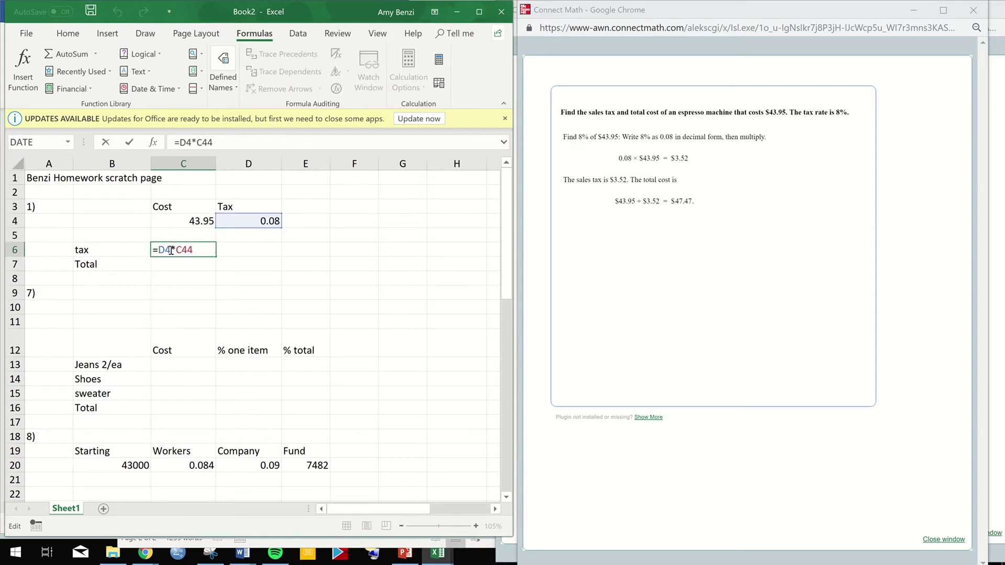
drag(172, 250, 162, 250)
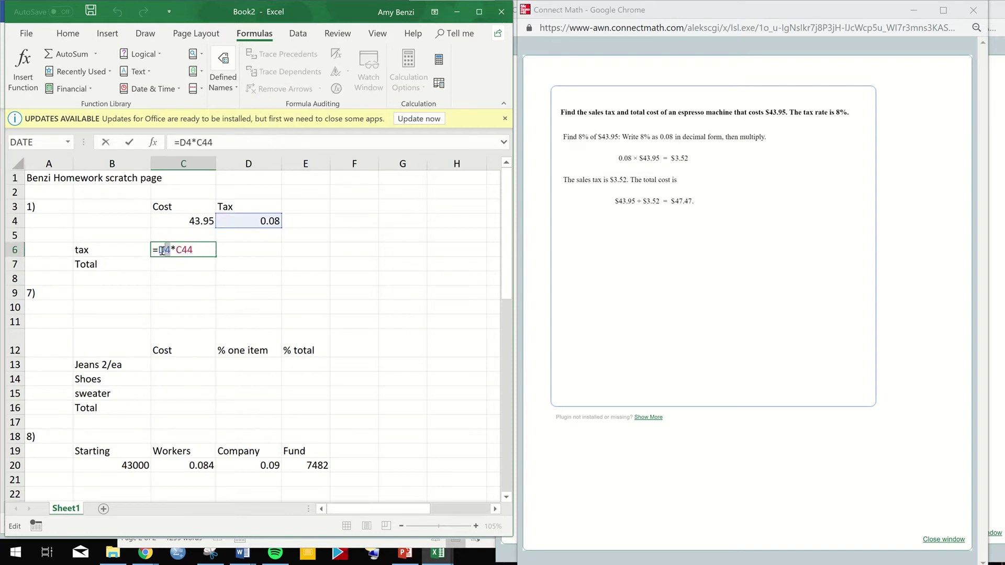
click(265, 221)
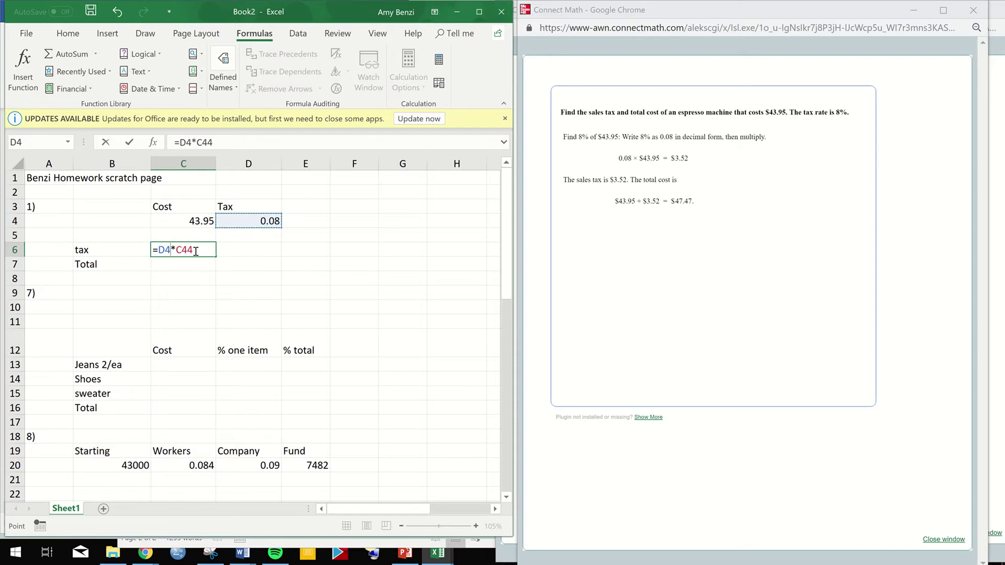
drag(195, 250, 176, 250)
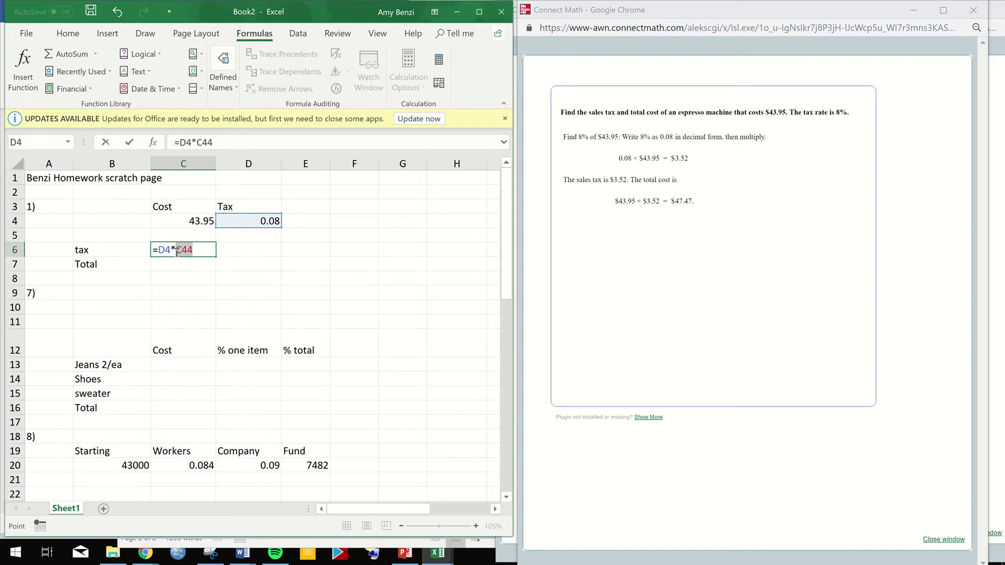
click(191, 223)
key(Return)
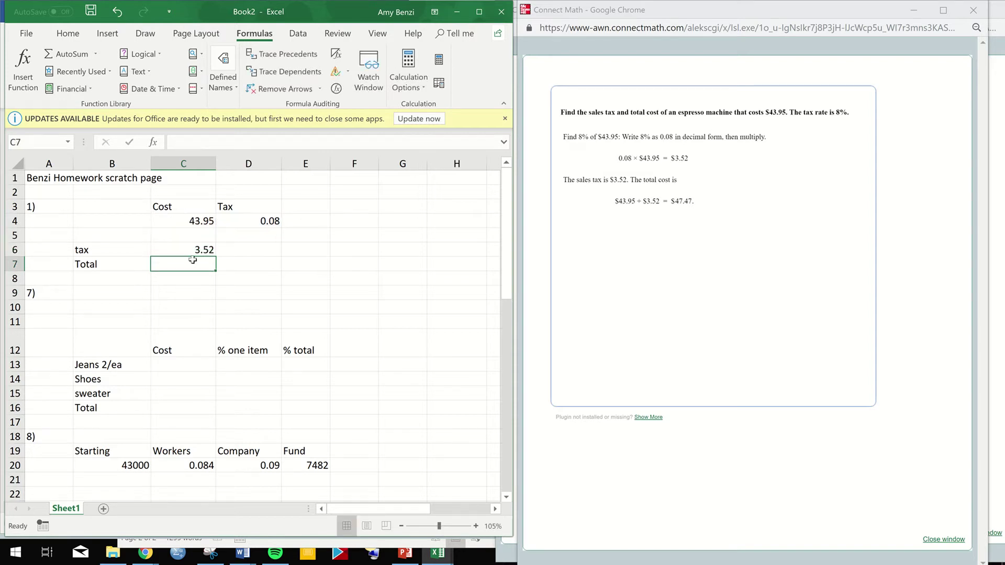
Enter a formula in C7 that adds the cost in C4 to the tax in C6.
text(=)
click(194, 223)
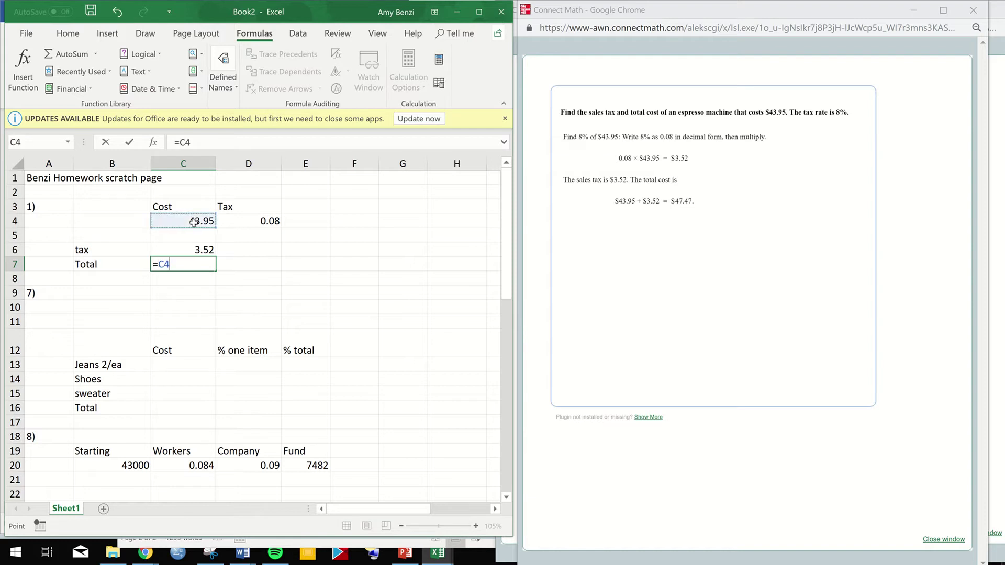
text(+)
click(197, 250)
key(Return)
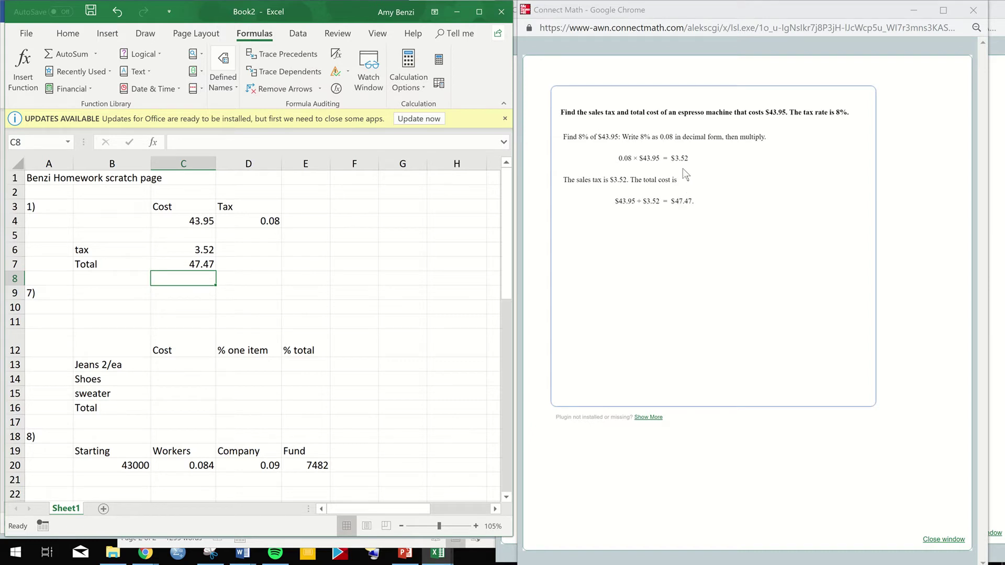
Shade the tax and total results in C6:C7 with a light blue fill.
drag(198, 251, 197, 265)
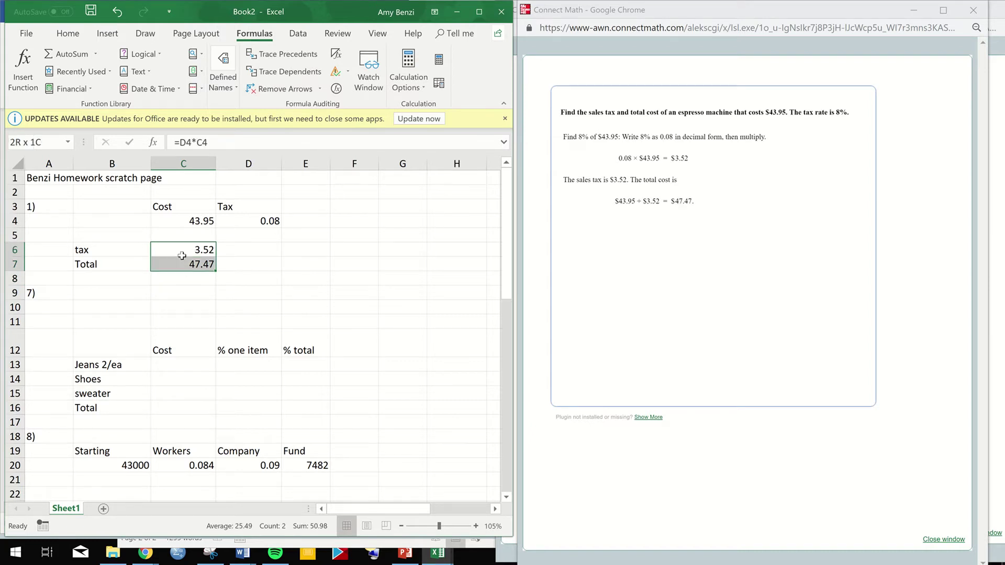
click(68, 34)
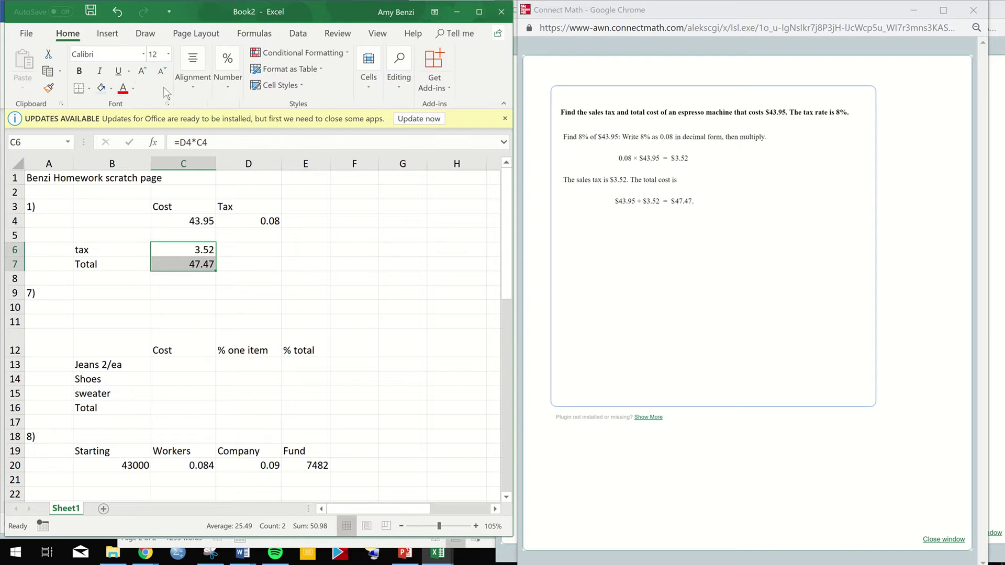
click(110, 89)
click(139, 128)
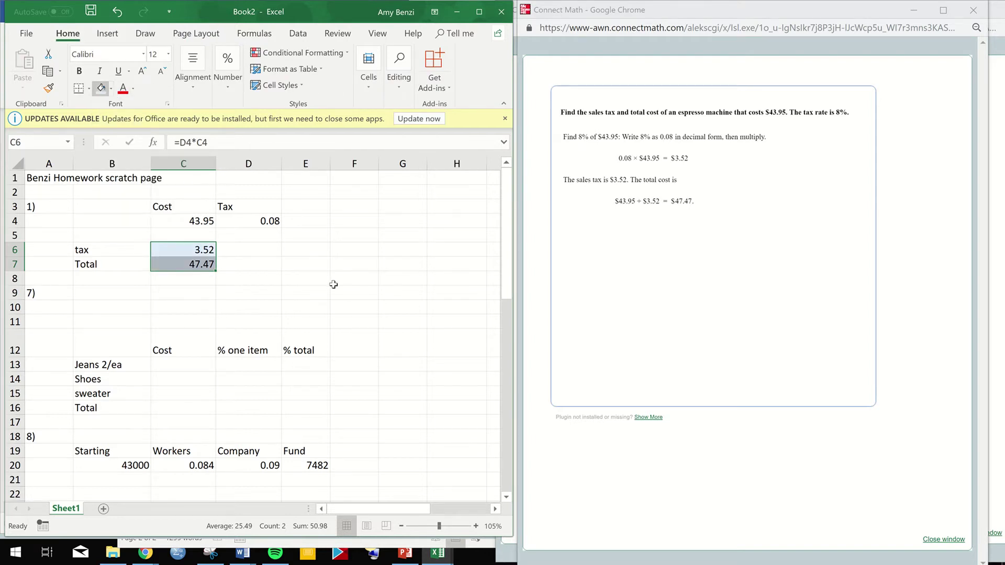
click(344, 295)
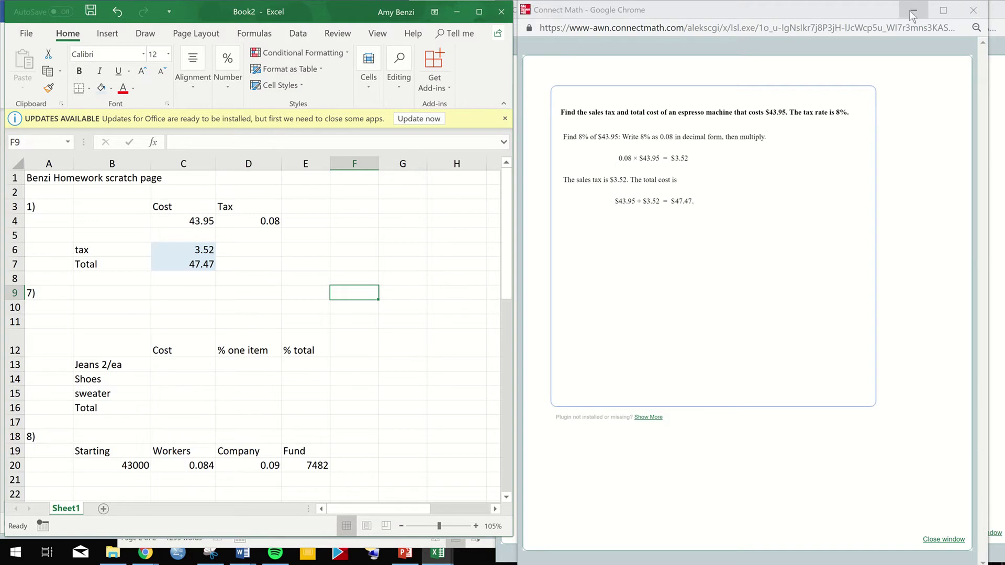
Close question 1's example, enlarge the worksheet's problem 7 area, and open the worked example for question 7.
click(972, 6)
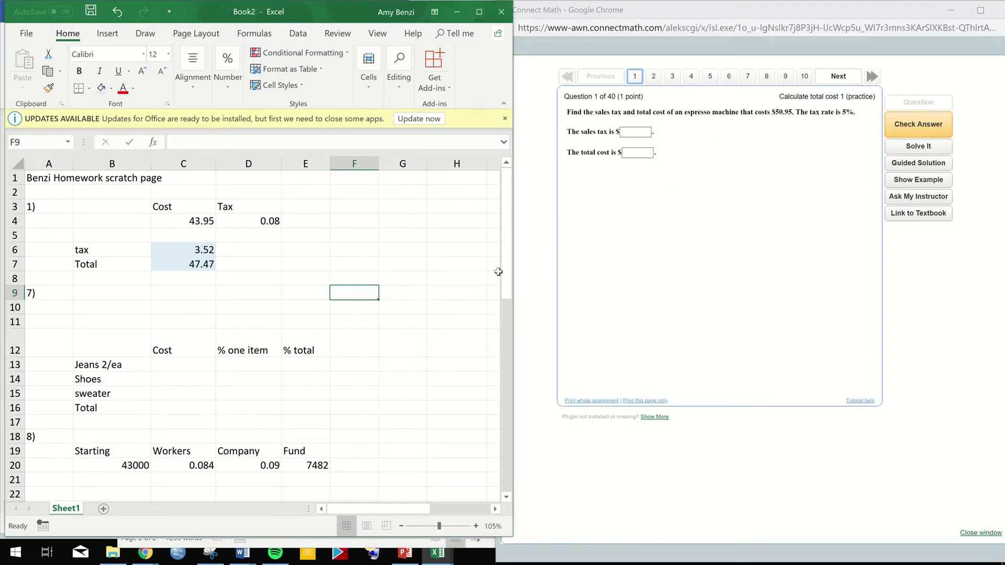
drag(506, 286, 513, 318)
ctrl+scroll(512, 315, up, 2)
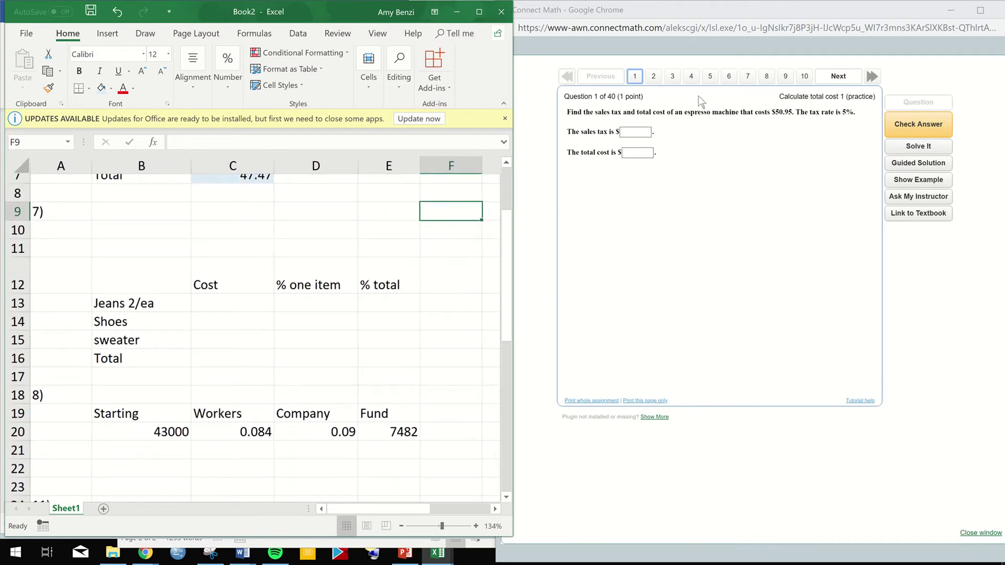
click(748, 81)
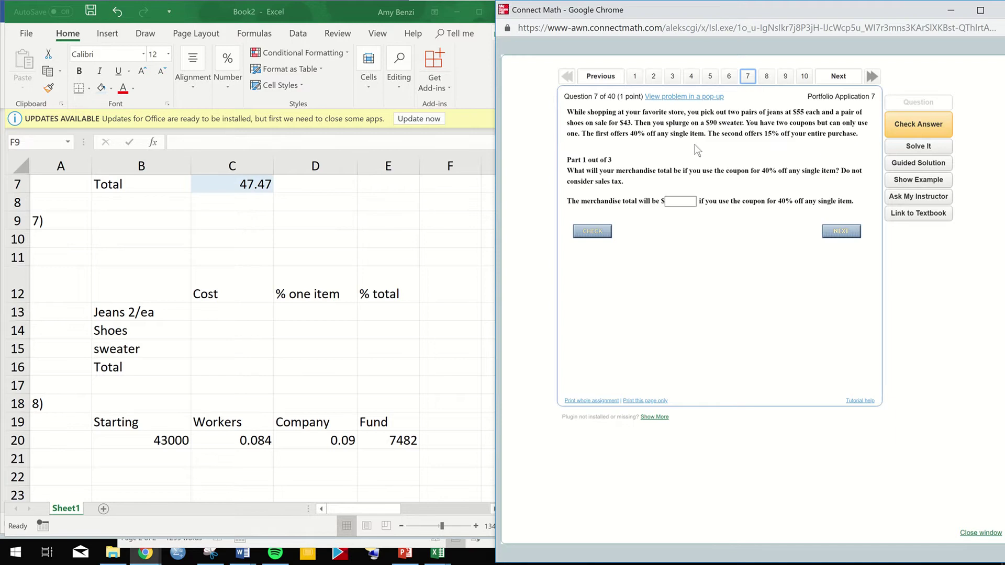
click(900, 180)
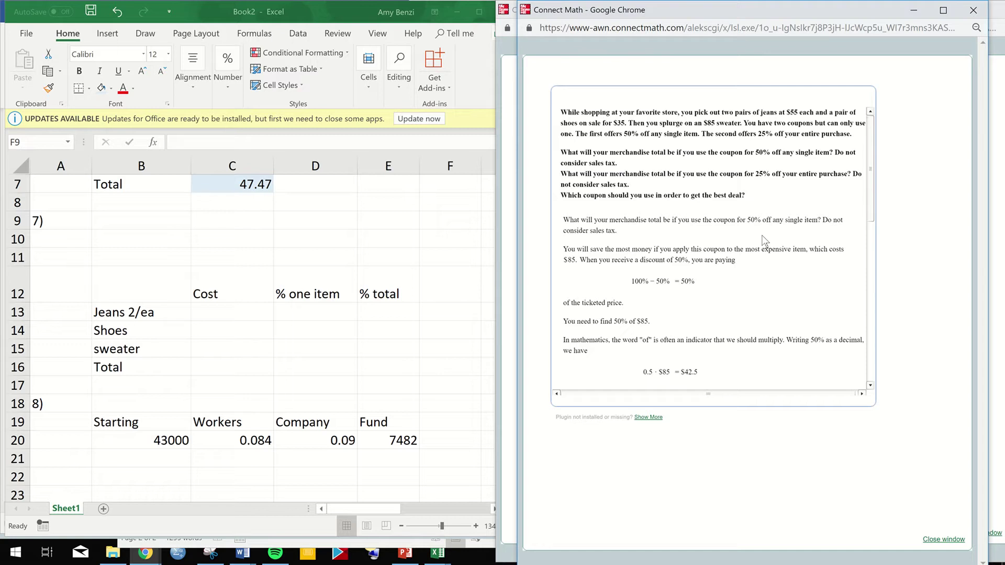
Append 55 to the jeans label in B13 and open the jeans cost cell C13 for entry.
click(218, 312)
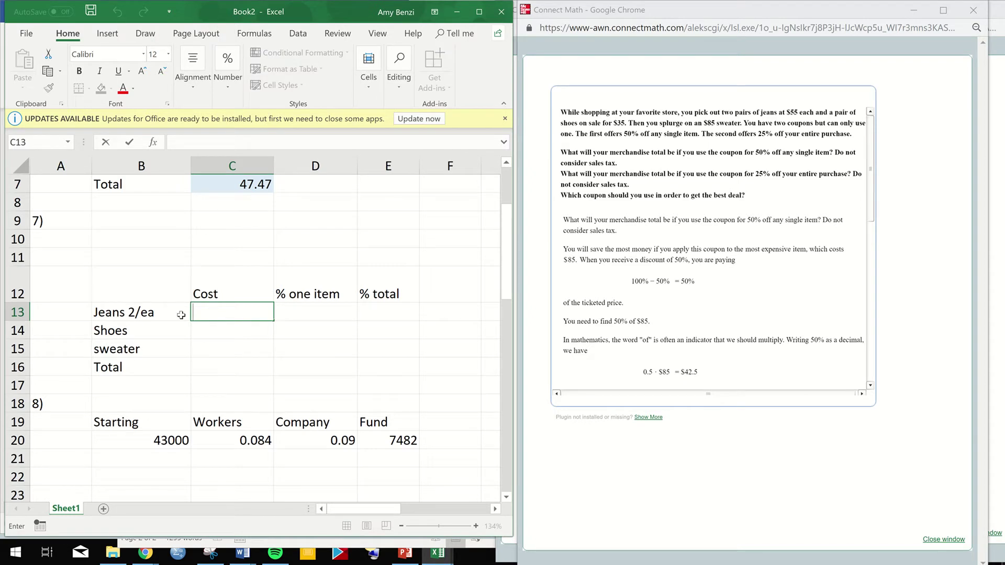
click(160, 315)
double_click(162, 316)
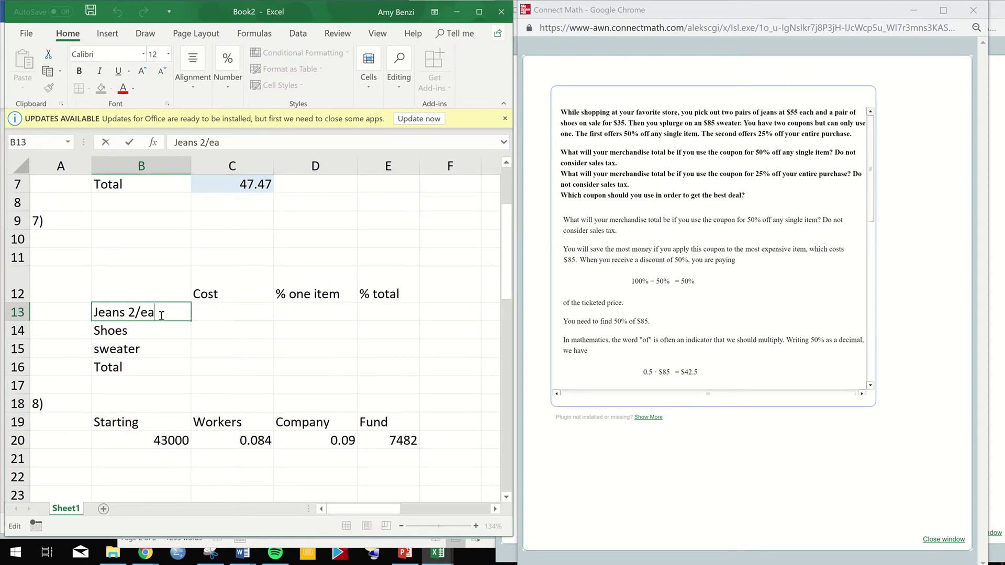
text(55)
click(233, 310)
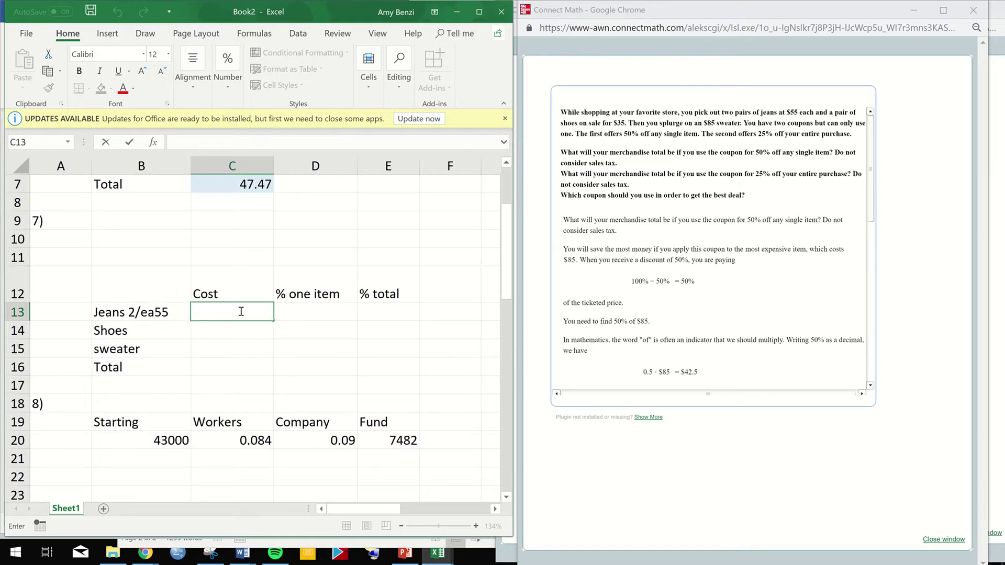
Correct the jeans label in B13 to read Jeans 2/55ea by moving the 55 in front of ea.
click(168, 313)
double_click(171, 313)
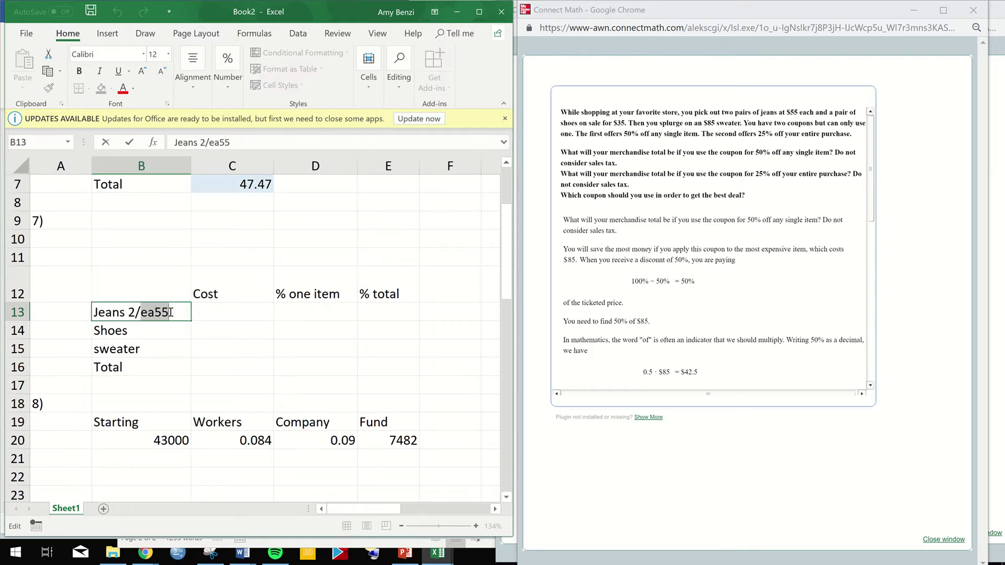
drag(169, 313, 157, 313)
key(ctrl+x)
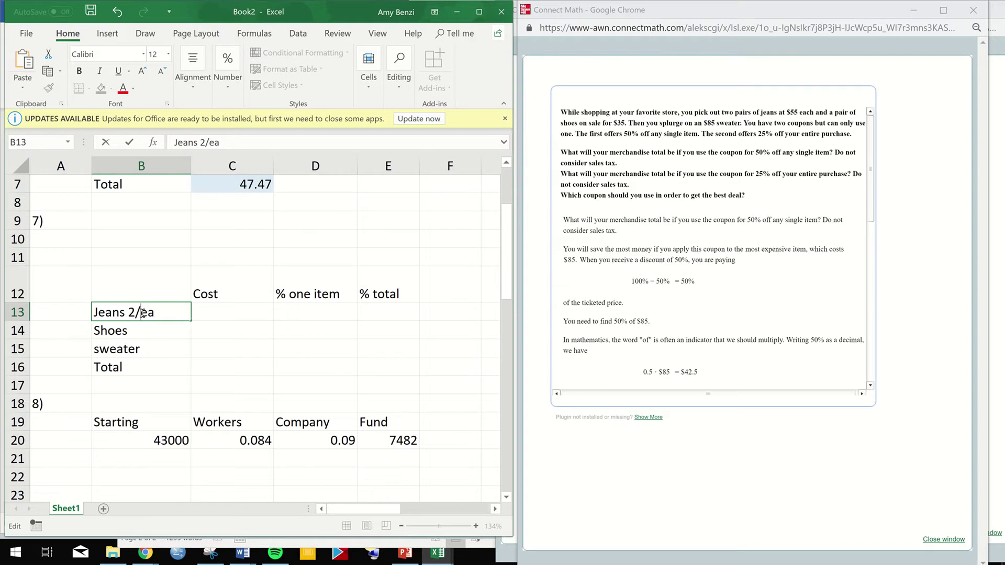
click(143, 313)
key(ctrl+v)
Enter the formula =2*55 in C13 for the cost of the two pairs of jeans.
click(207, 314)
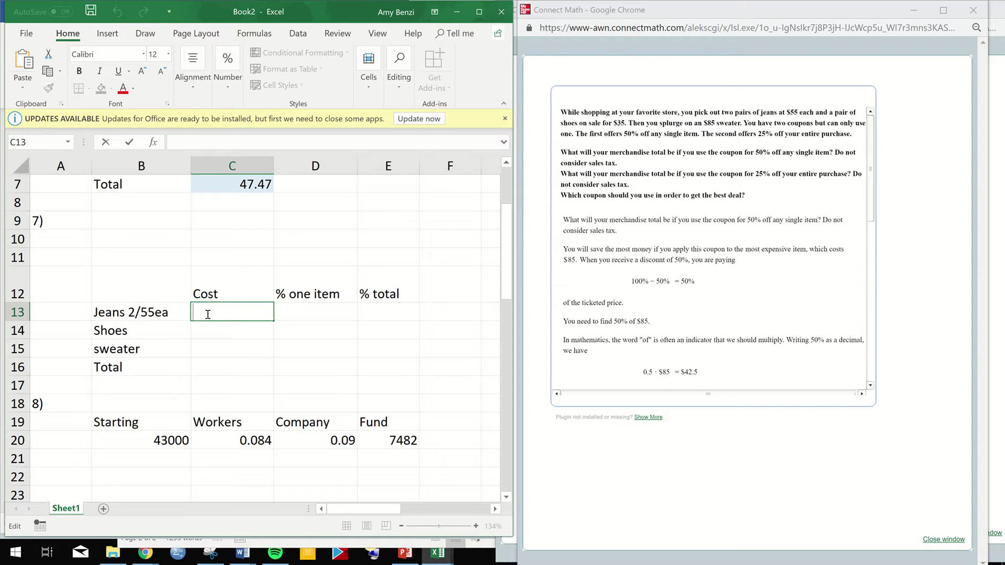
text(=2)
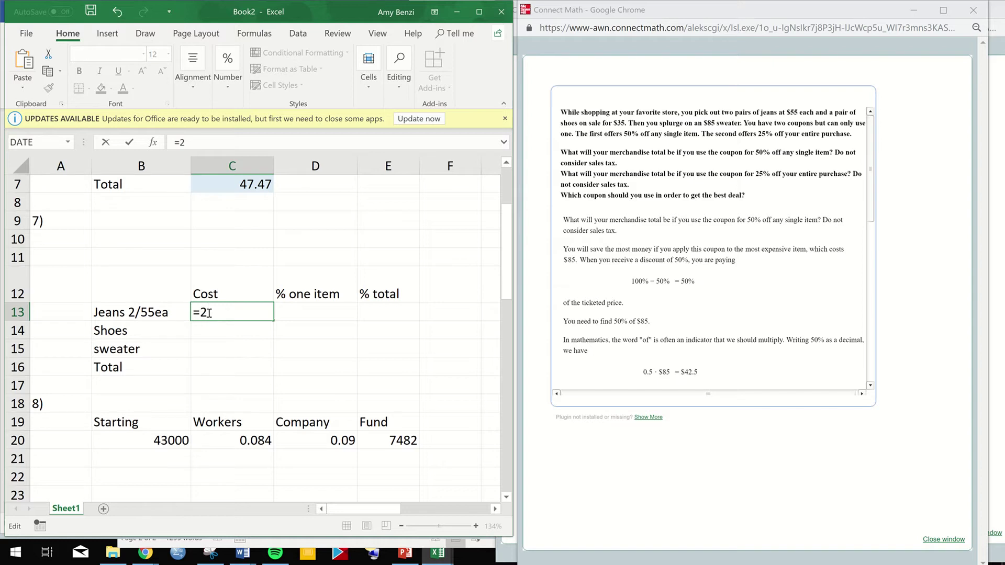
text(*55)
Enter 35 as the shoes cost in C14 and 85 as the sweater cost in C15.
click(208, 329)
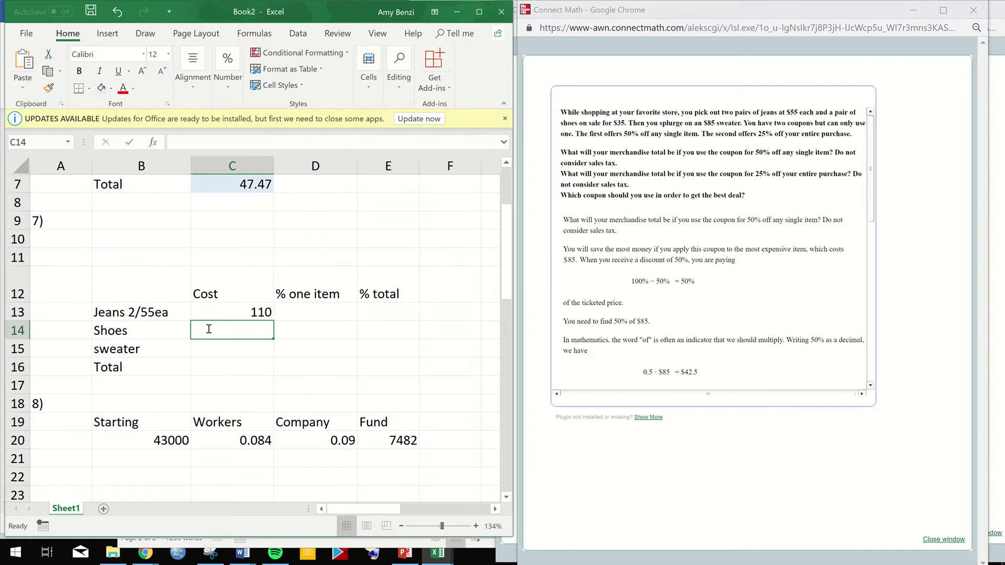
key(BackSpace)
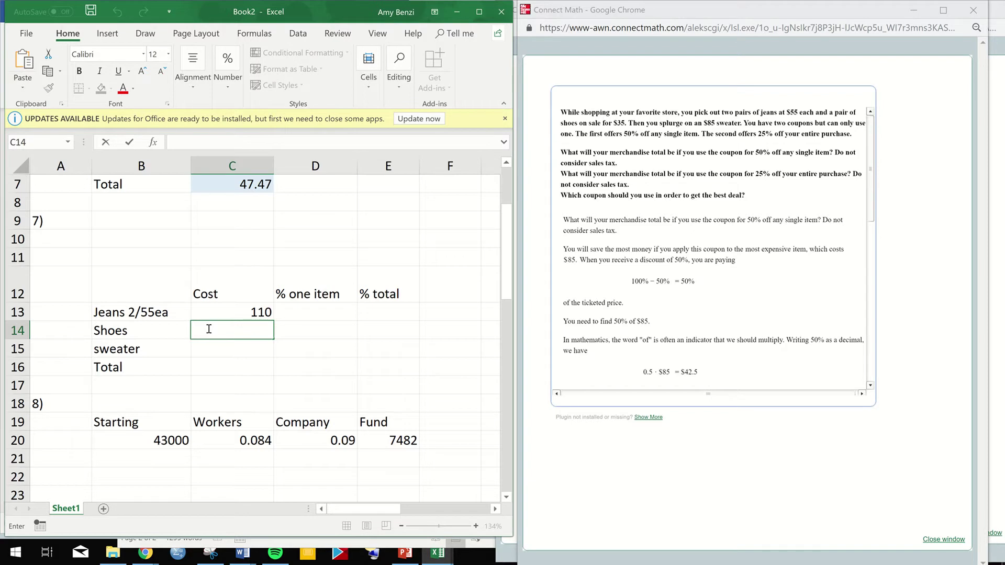
text(35)
key(Return)
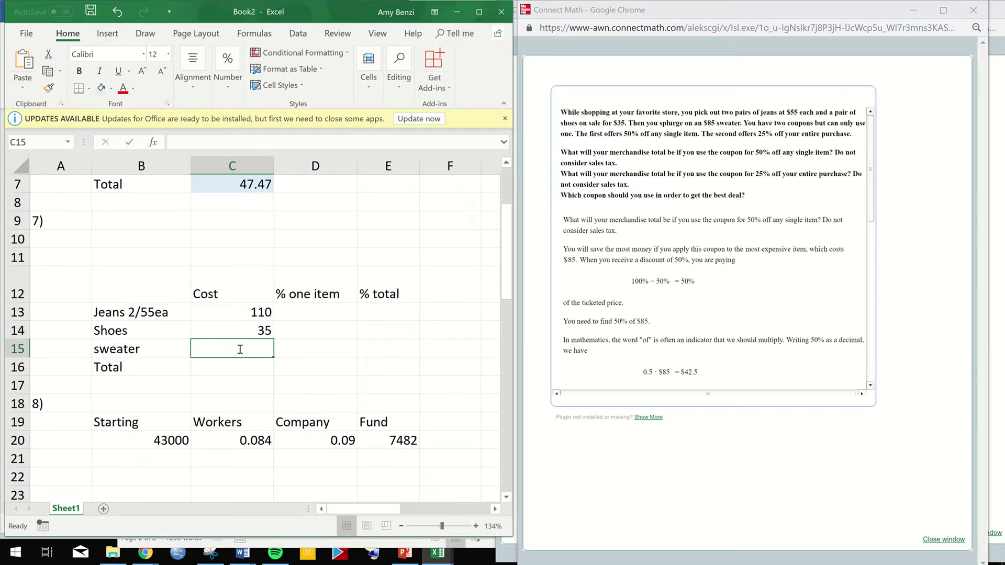
text(85)
key(Return)
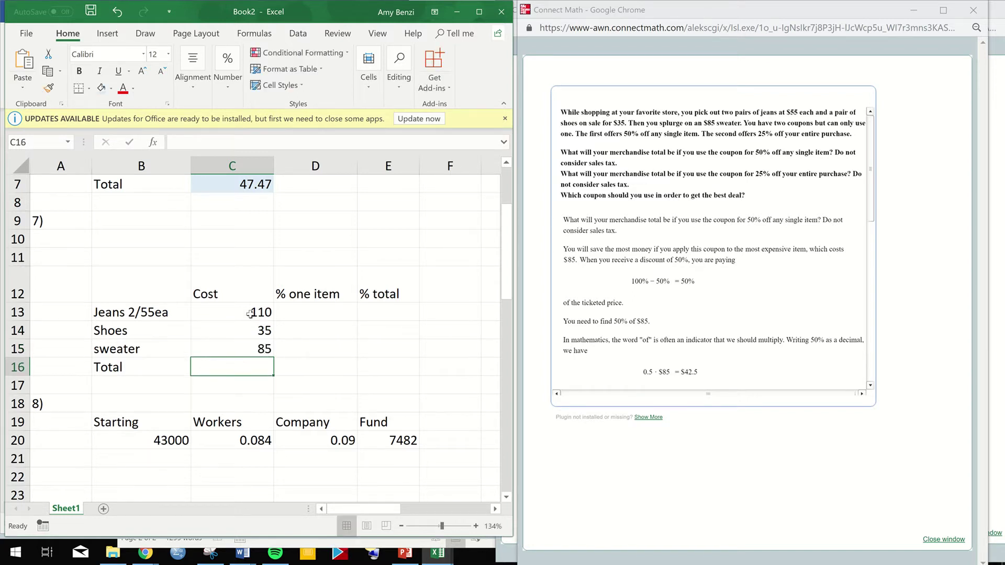
Total the three item costs in C16 with AutoSum.
drag(250, 313, 246, 367)
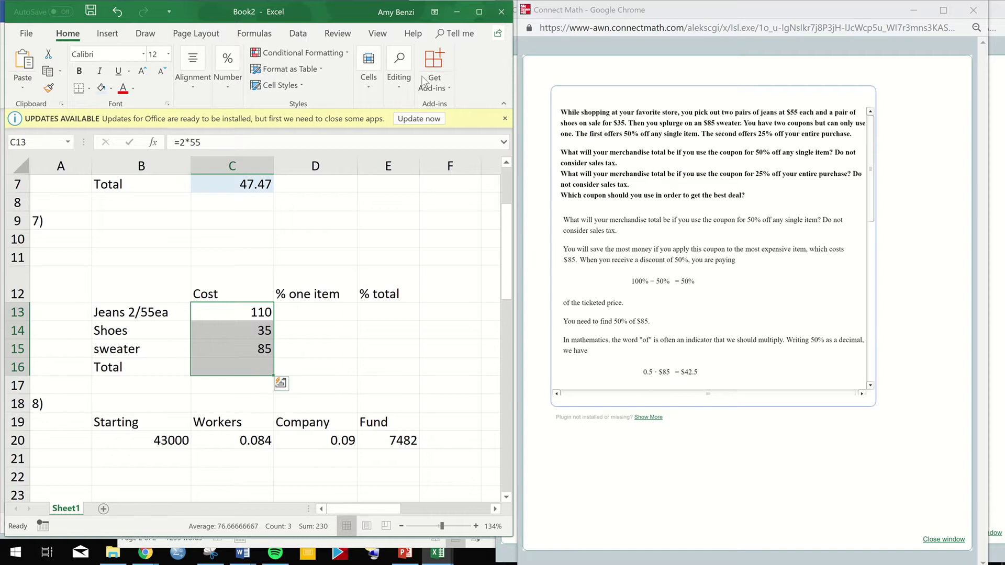
click(397, 88)
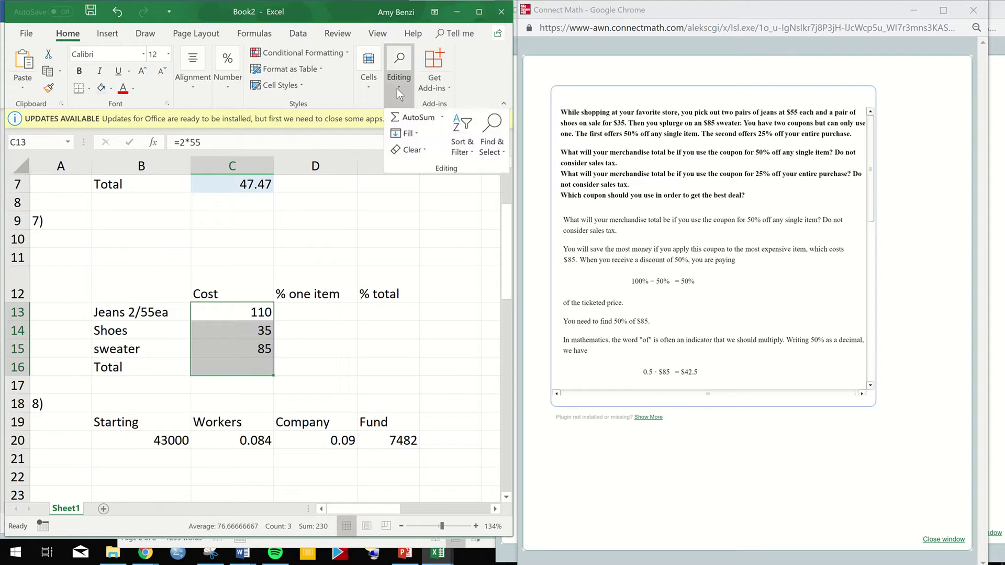
click(408, 122)
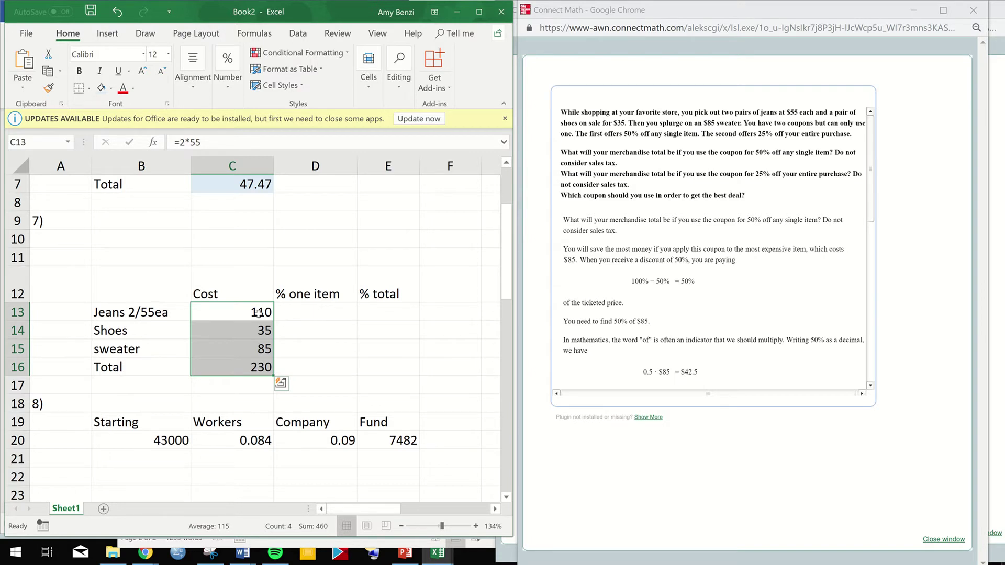
Shade the jeans label cell B13 with a light gold fill.
click(149, 316)
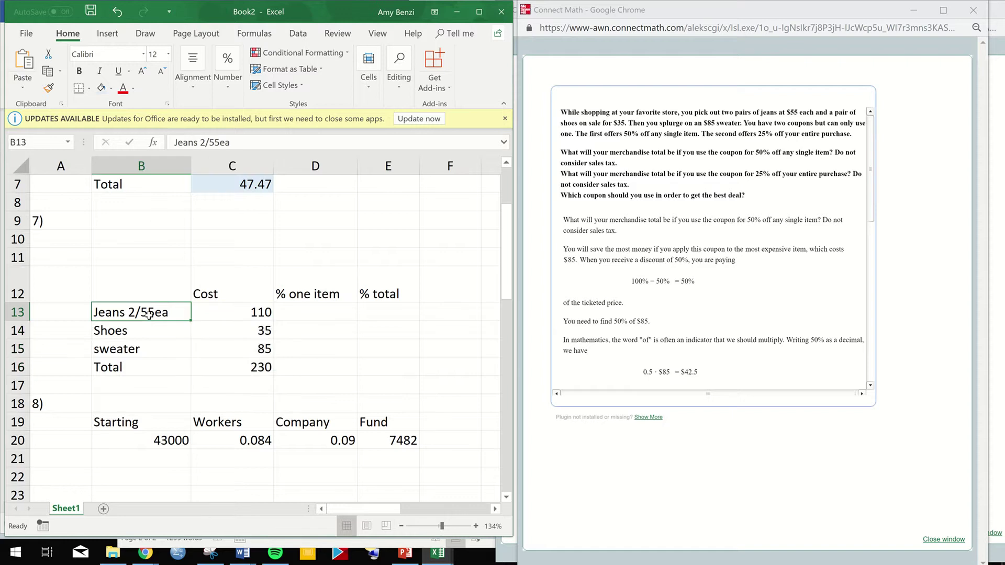
click(112, 88)
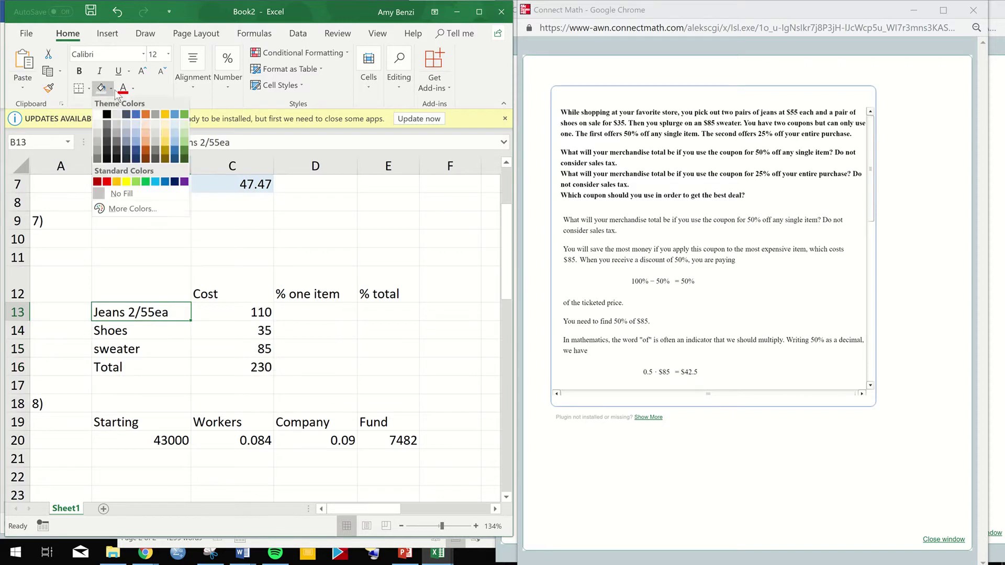
click(164, 127)
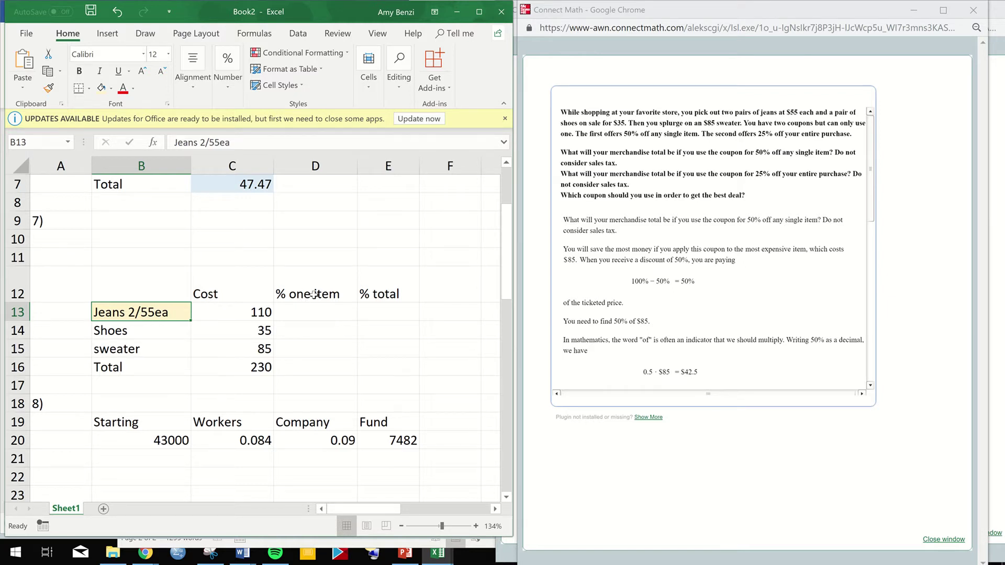
Change the coupon headings to 50% one item in D12 and 25% total in E12.
double_click(282, 296)
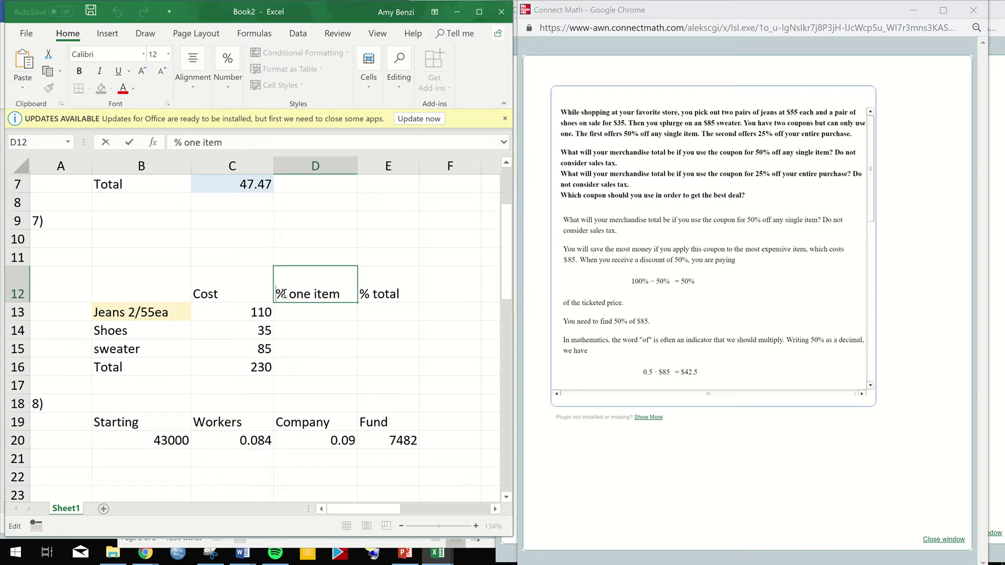
text(50)
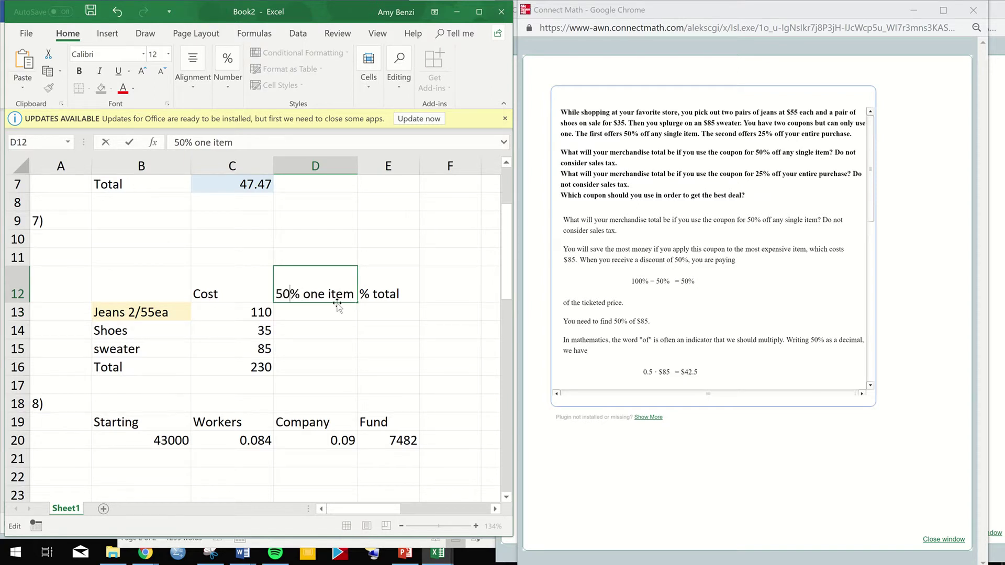
click(366, 297)
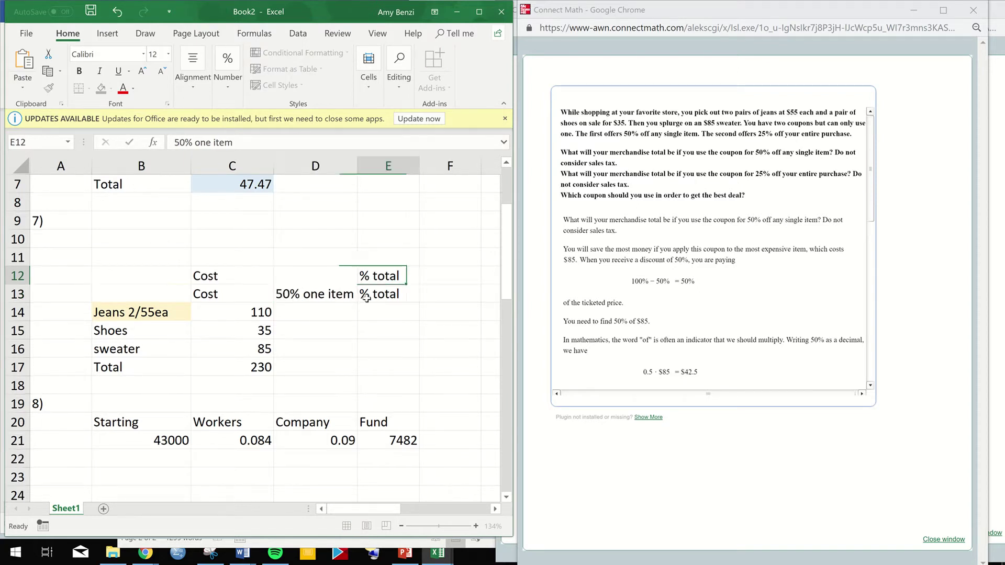
double_click(363, 278)
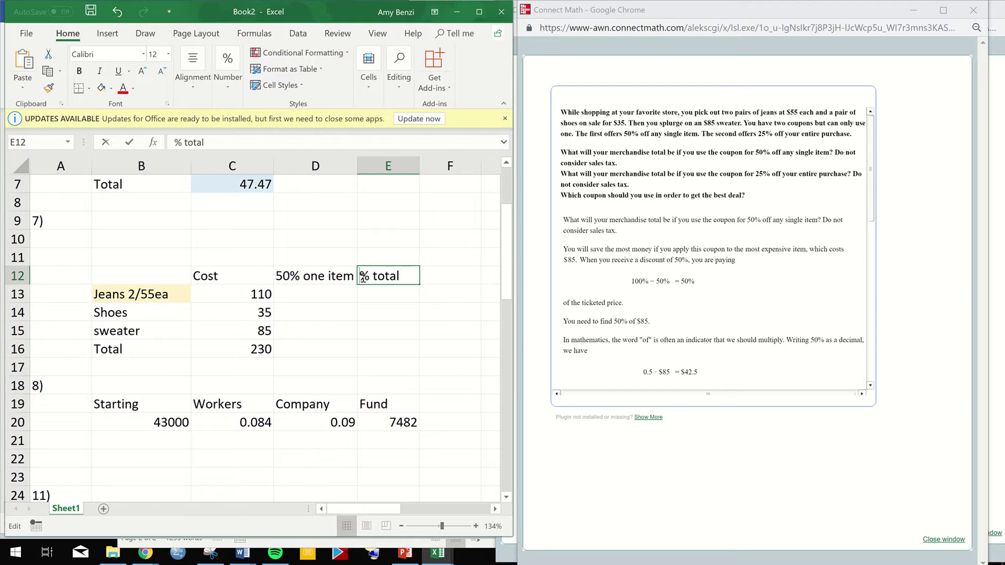
text(25)
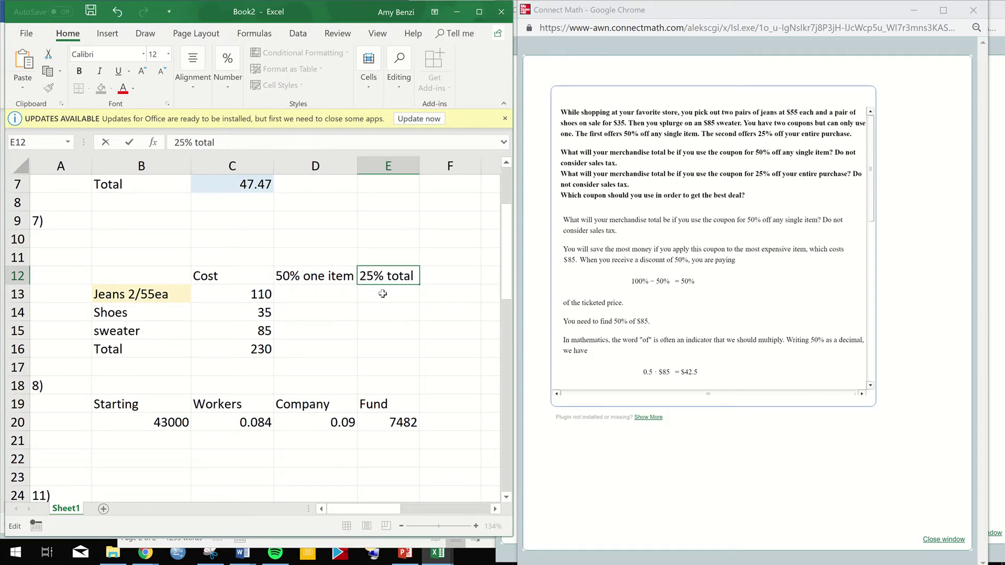
Copy the jeans and shoes costs from C13:C14 into D13:D14 of the 50% one item column.
click(319, 297)
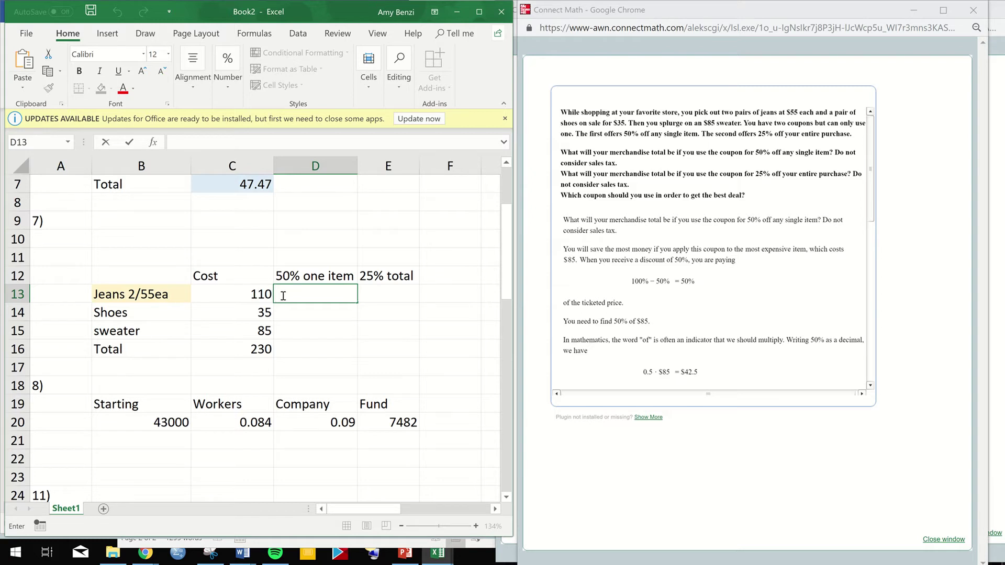
drag(256, 295, 254, 310)
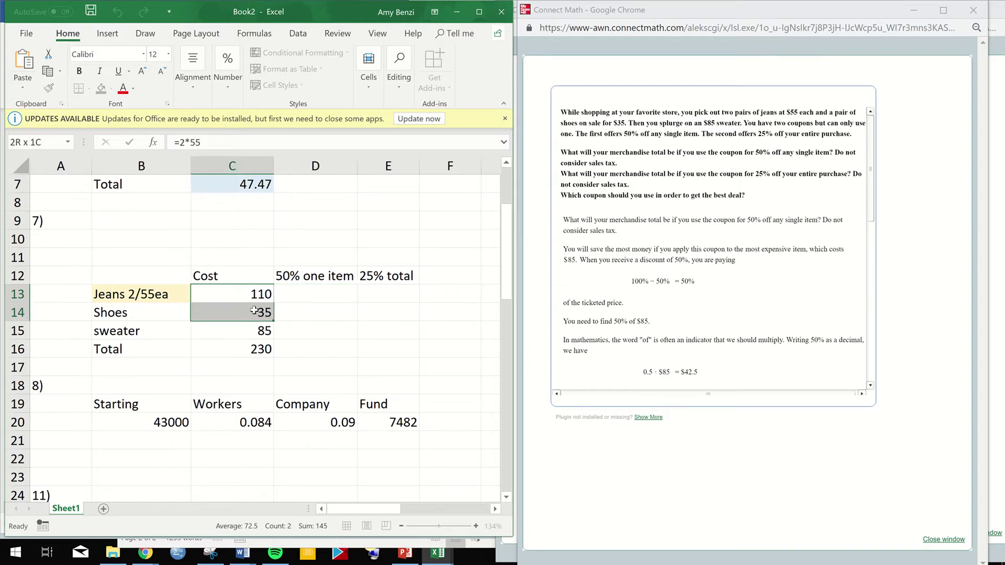
key(ctrl+c)
drag(293, 294, 292, 310)
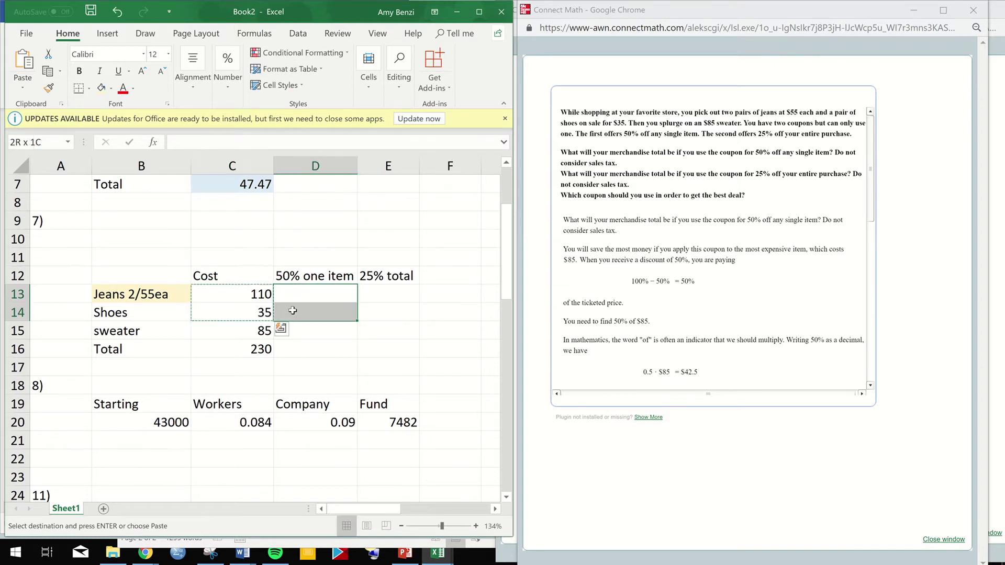
key(ctrl+v)
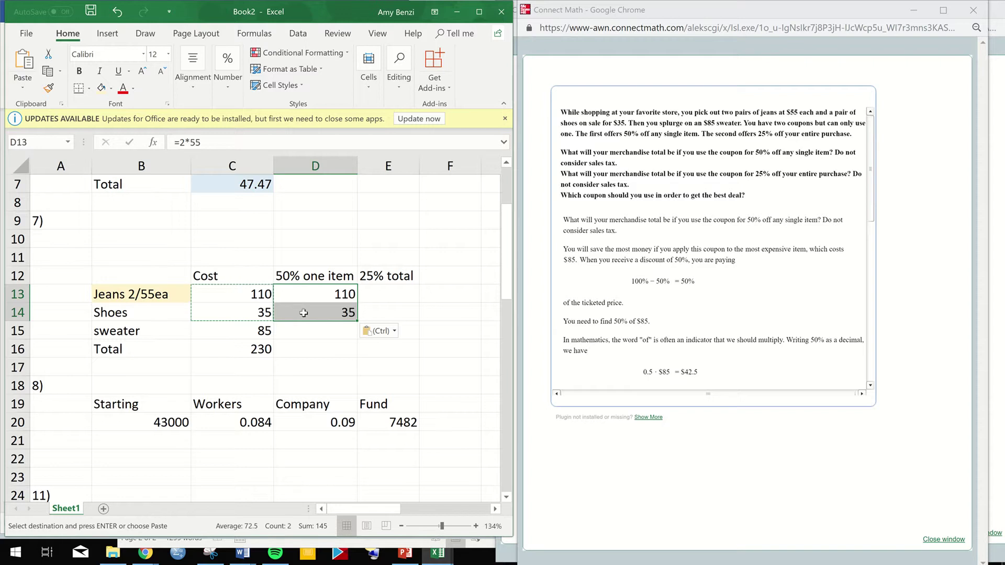
Enter the formula =C15-.50*C15 in D15 to take 50% off the sweater's cost.
click(246, 298)
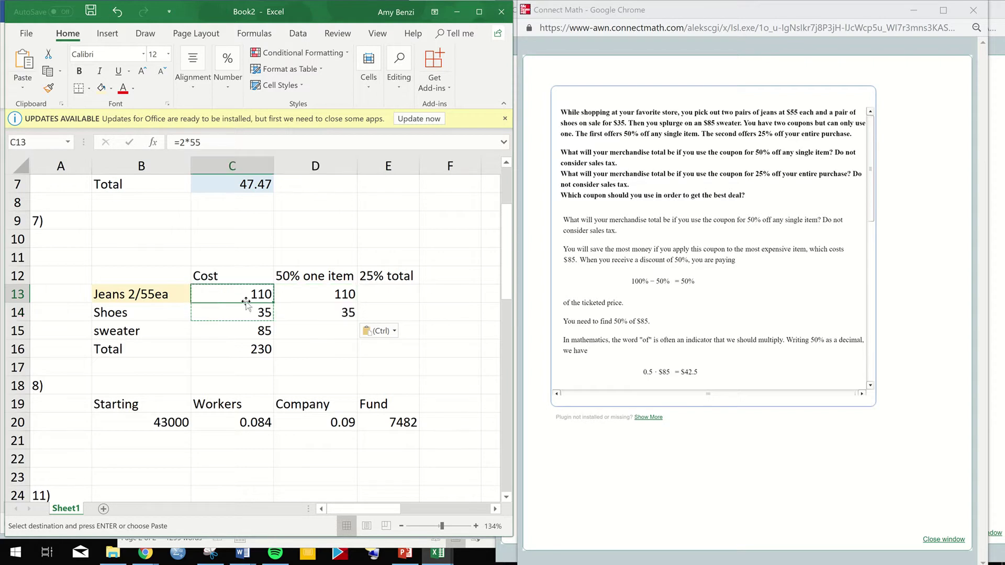
click(251, 327)
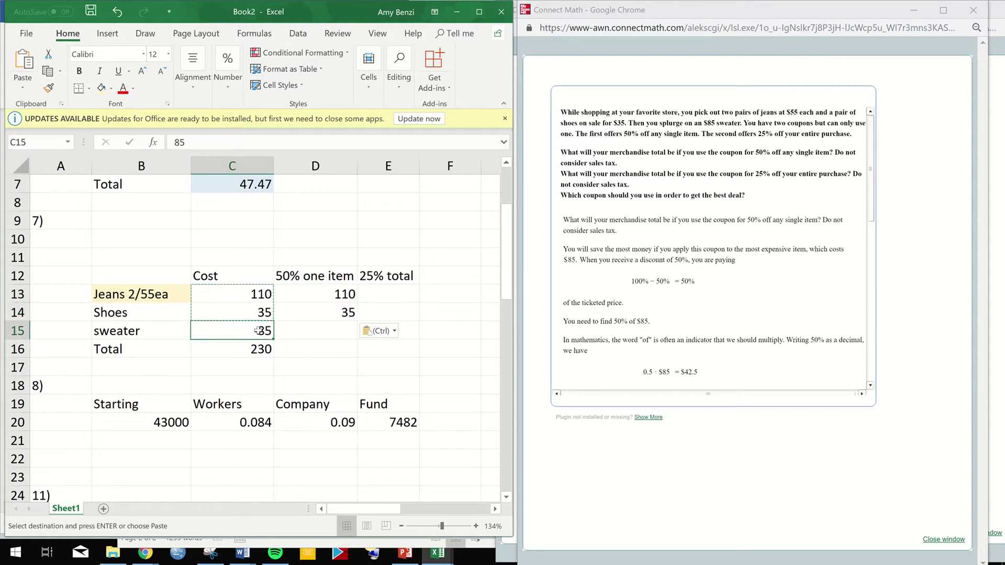
double_click(294, 331)
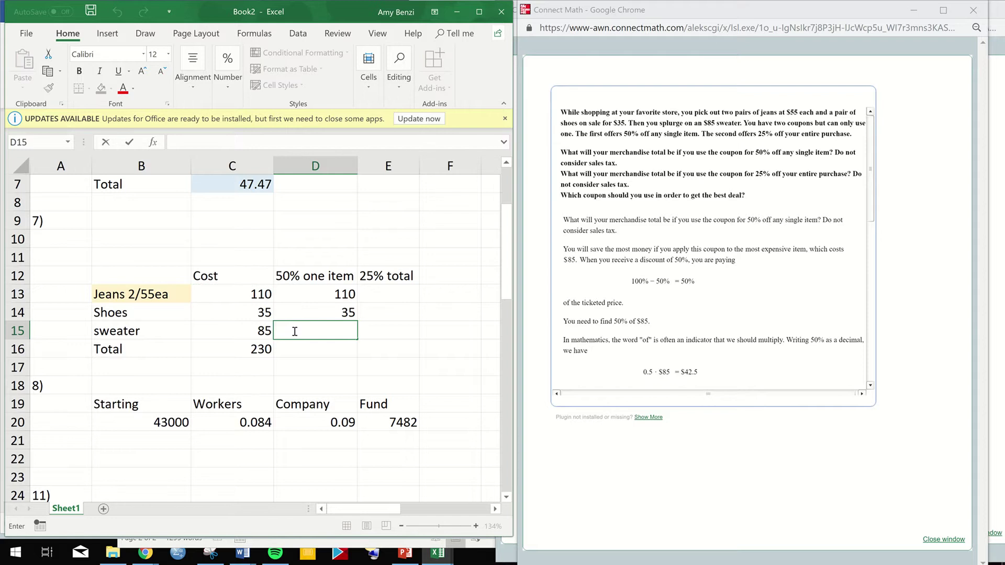
text(=)
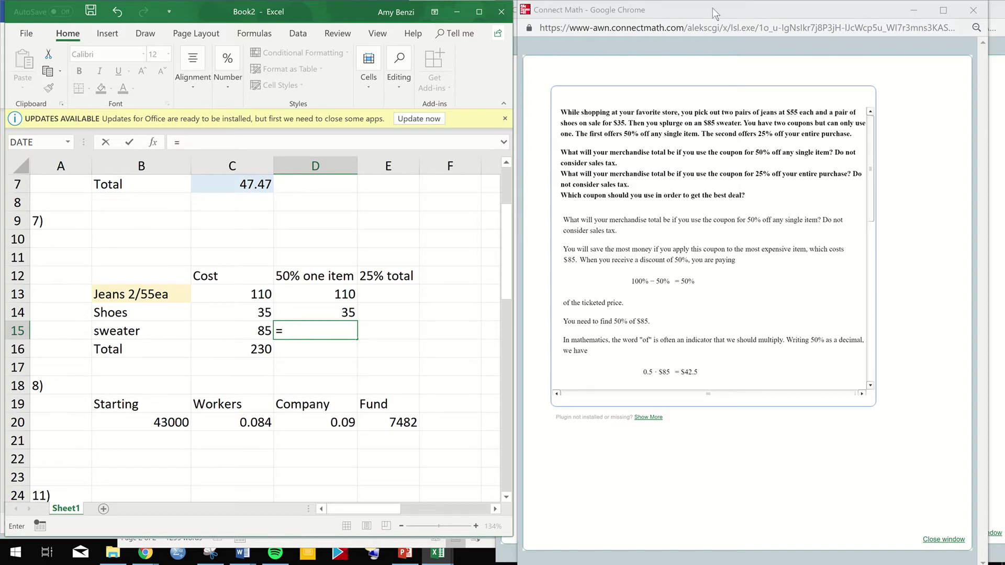
drag(711, 11, 707, 277)
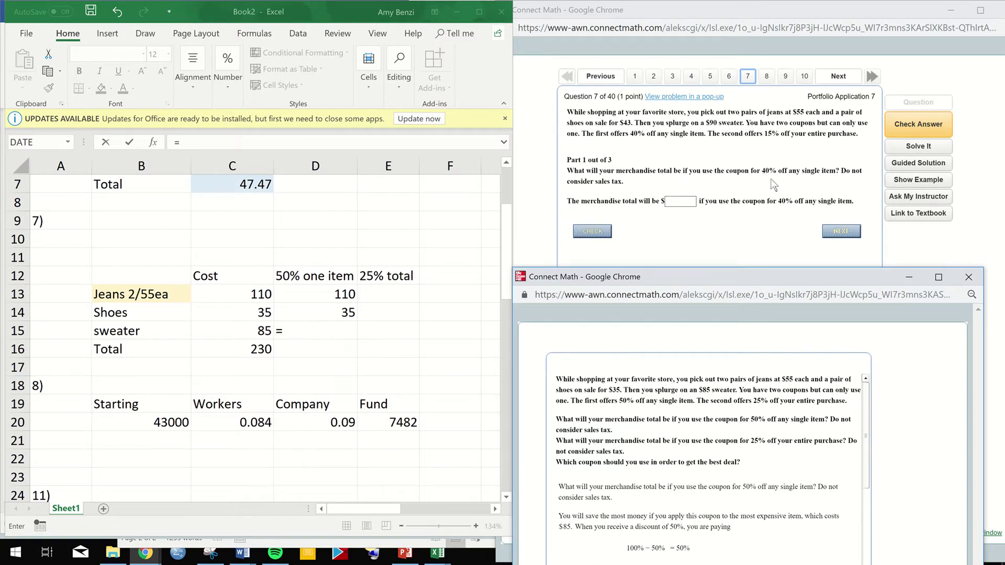
drag(738, 272, 743, 33)
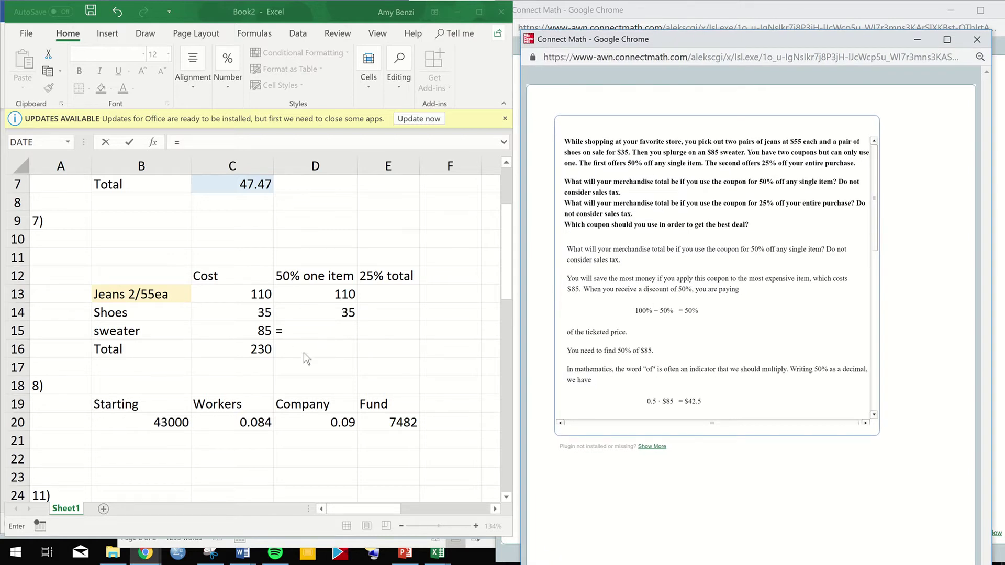
click(319, 329)
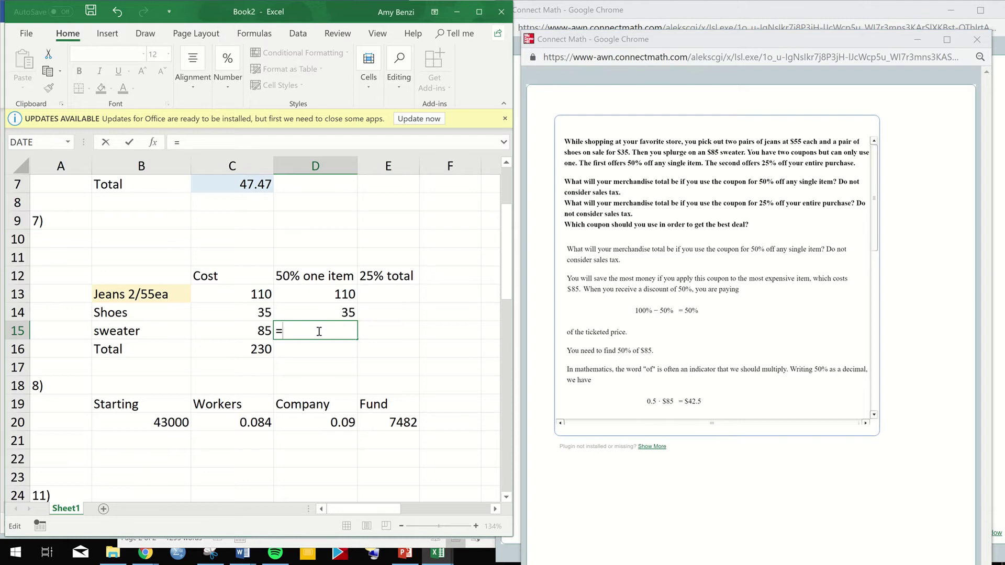
click(264, 331)
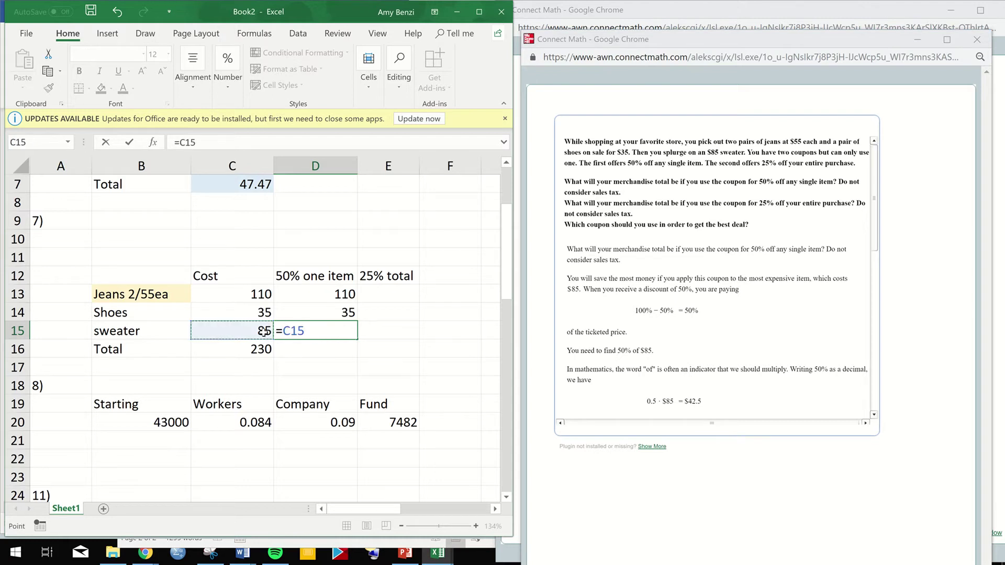
text(-.1)
key(BackSpace)
text(50)
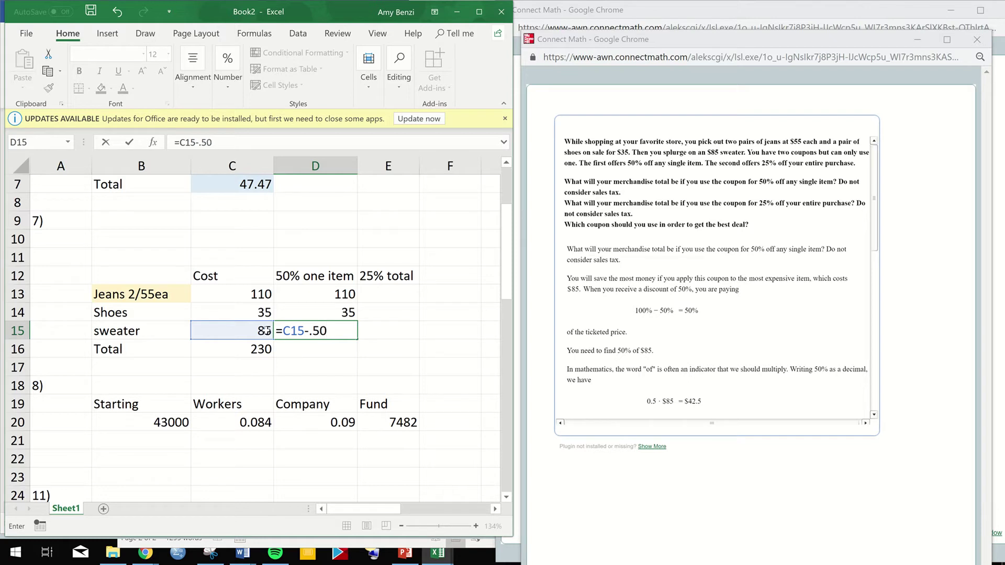
text(*)
click(257, 331)
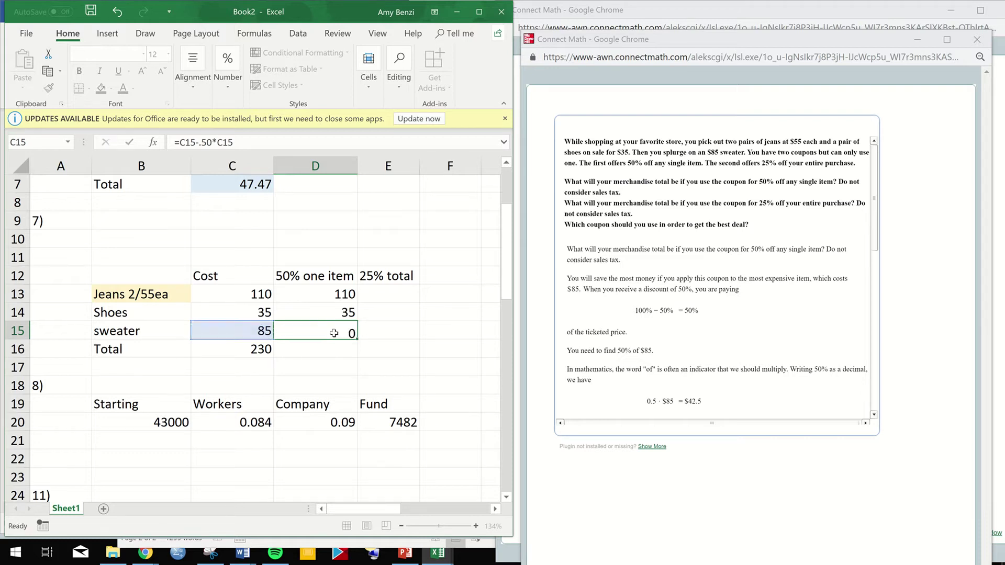
key(Return)
Total the 50% one item column D13:D15 in D16 with AutoSum.
drag(328, 294, 324, 345)
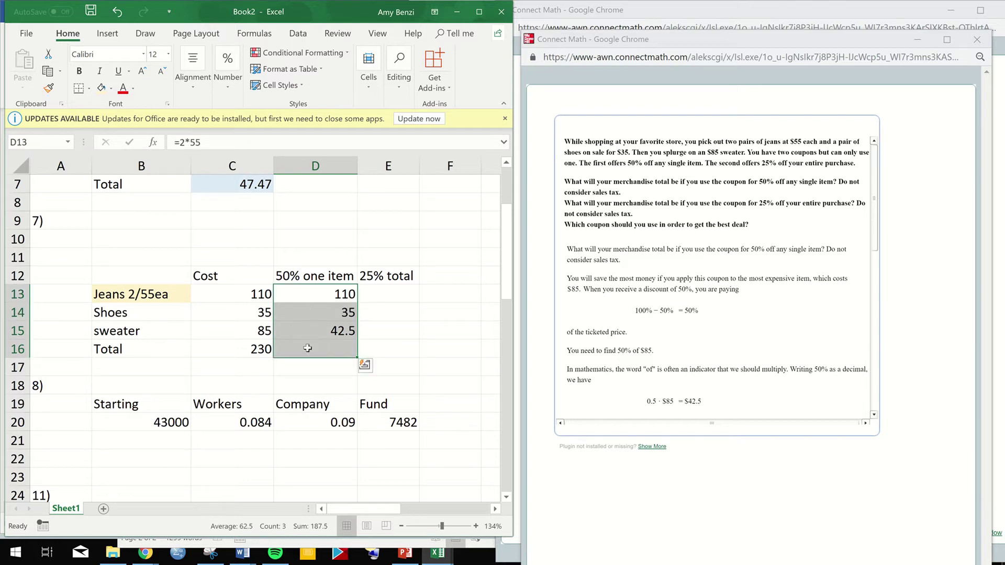
click(398, 91)
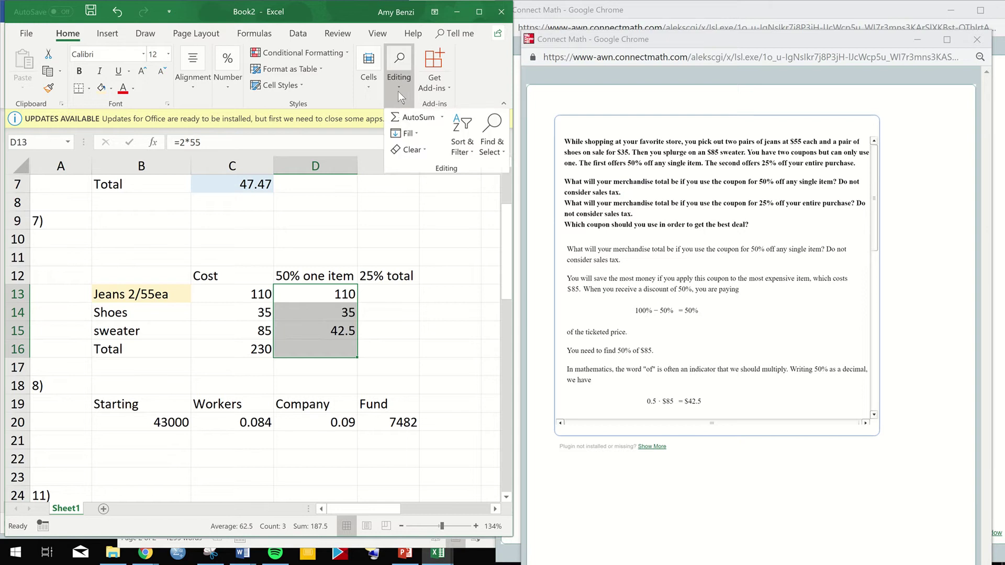
click(401, 121)
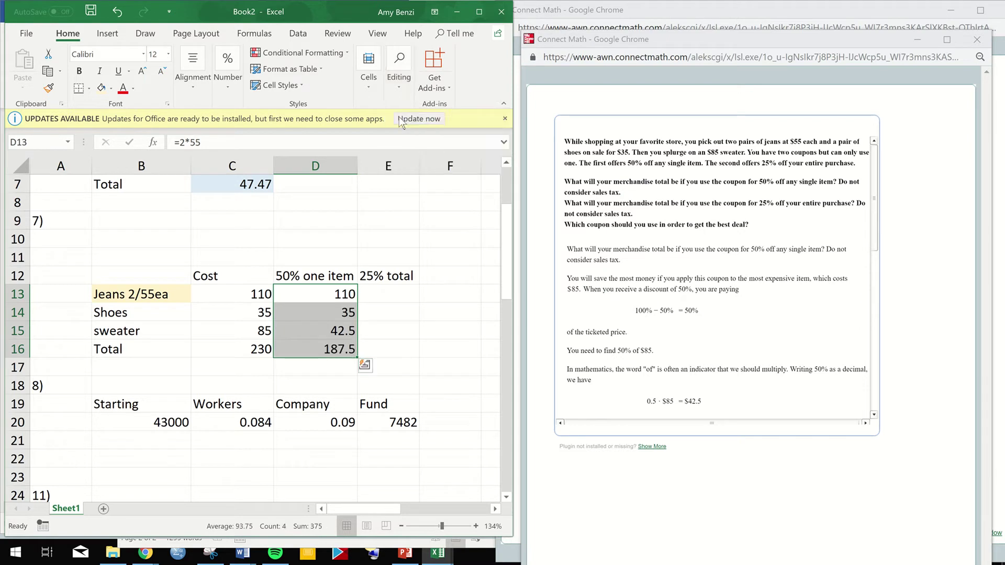
Clear the cost total in C16 and sum C13:C15 there again with AutoSum.
click(261, 349)
double_click(261, 349)
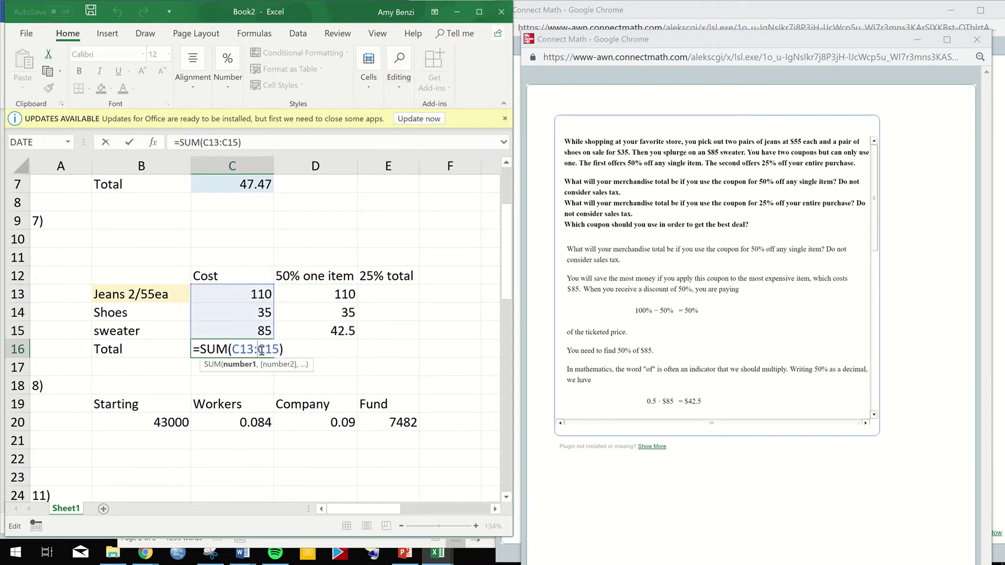
drag(283, 349, 196, 351)
key(Delete)
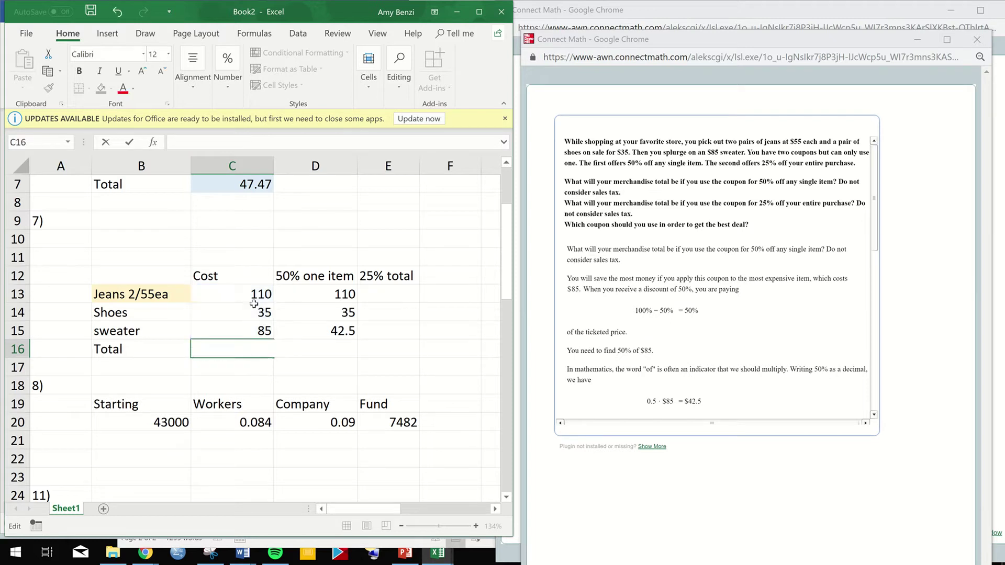
drag(253, 294, 244, 348)
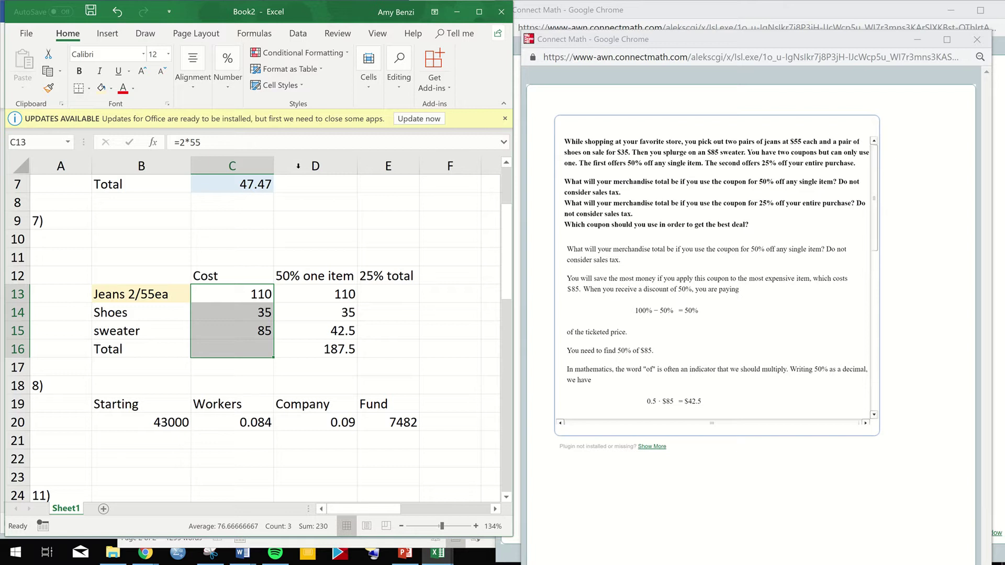
click(390, 90)
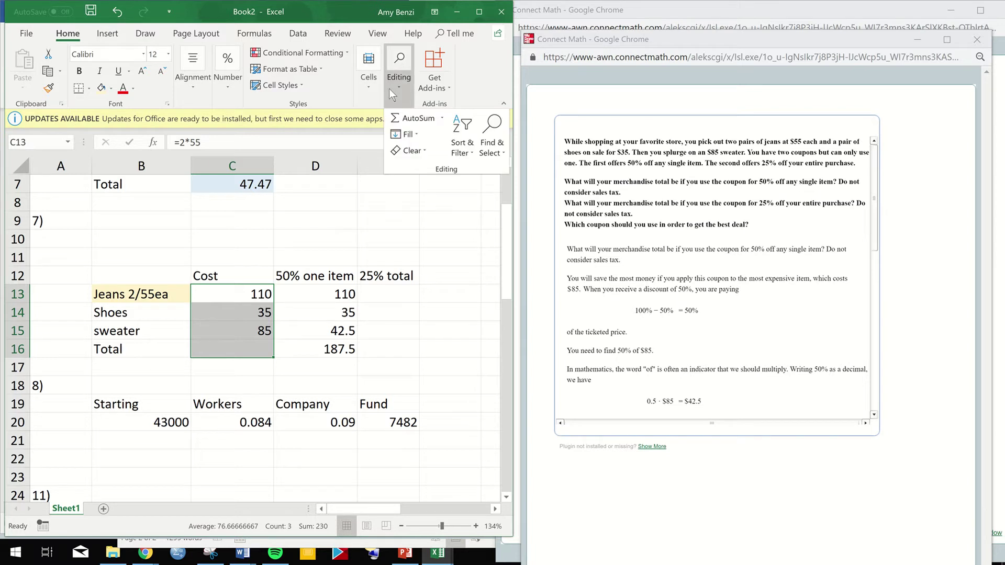
click(392, 120)
Enter the formula =C16-.25*C16 in E16 to take 25% off the total cost.
click(389, 343)
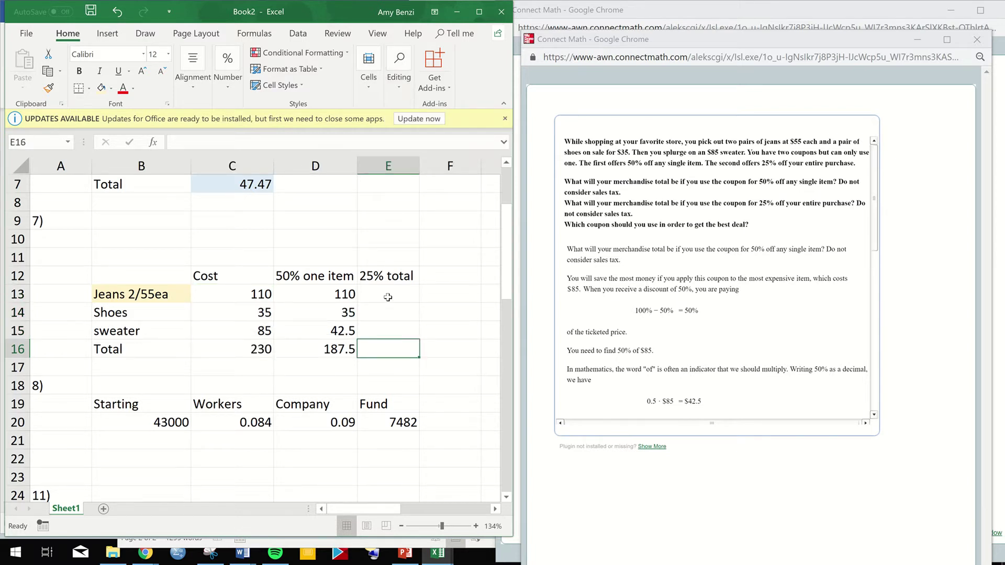
double_click(389, 349)
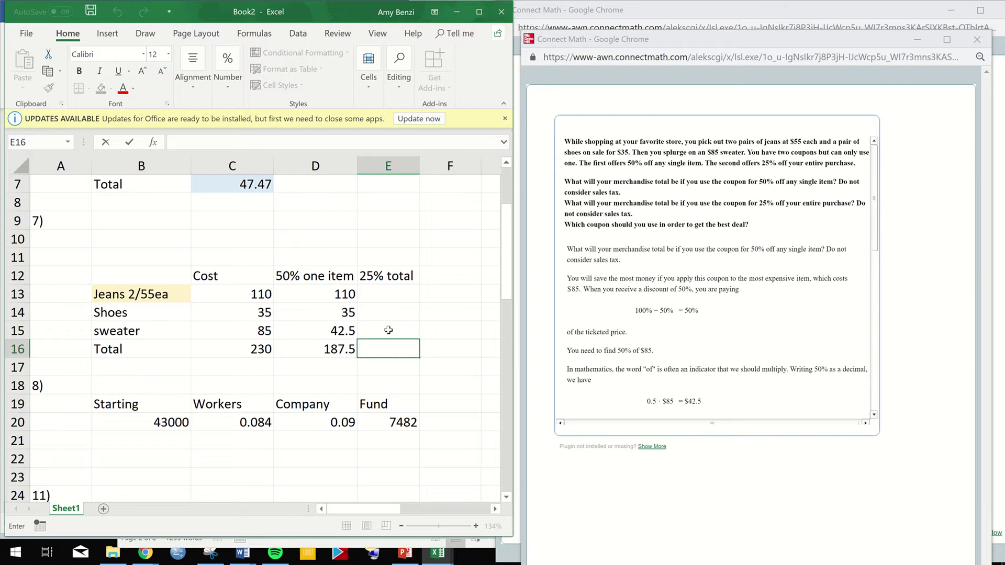
text(=)
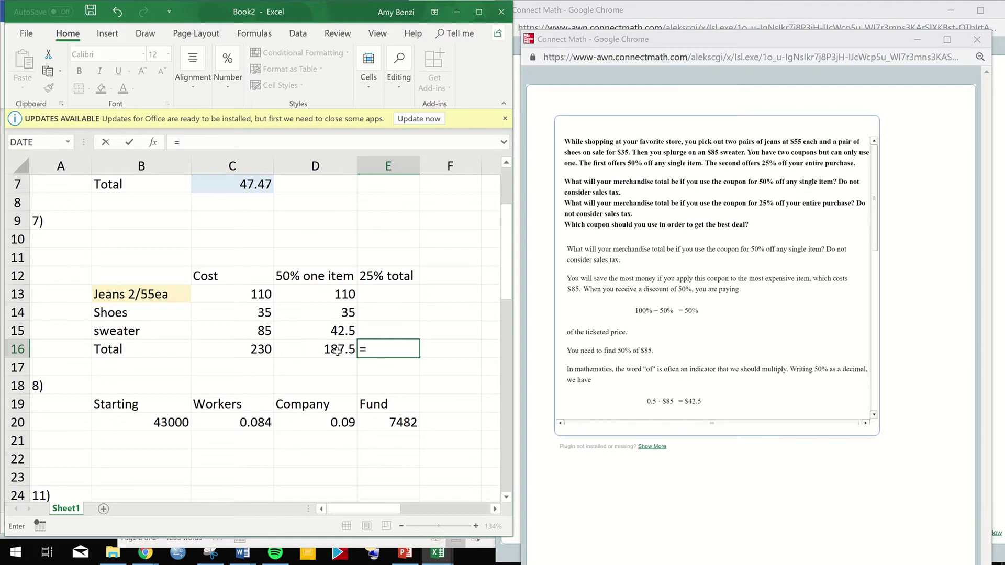
click(255, 350)
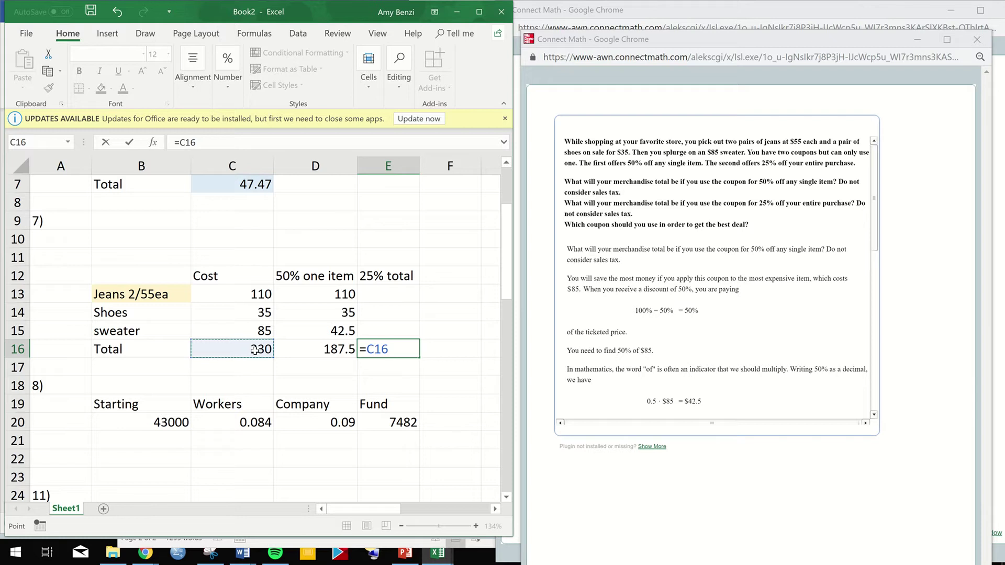
text(-.25*)
click(245, 350)
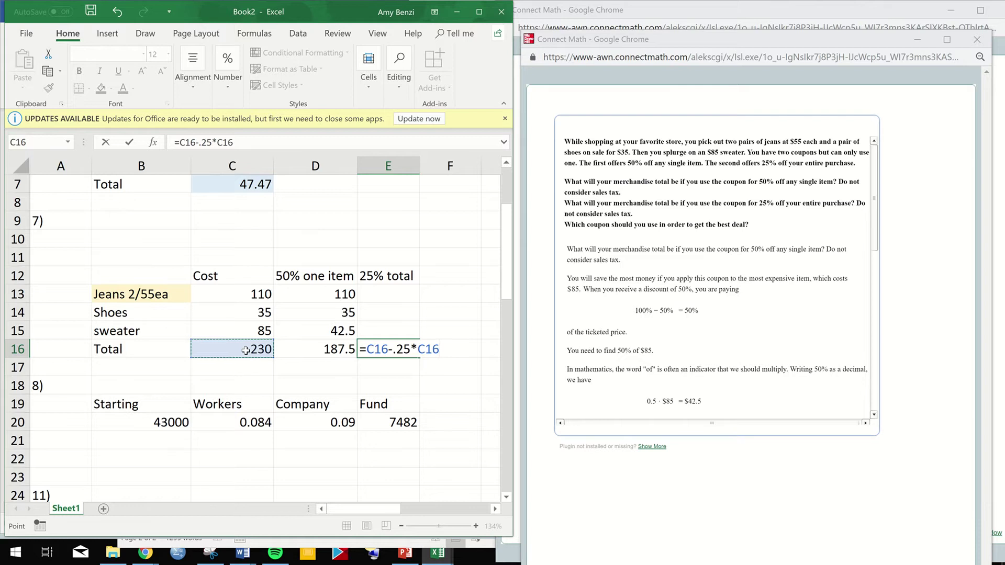
key(Return)
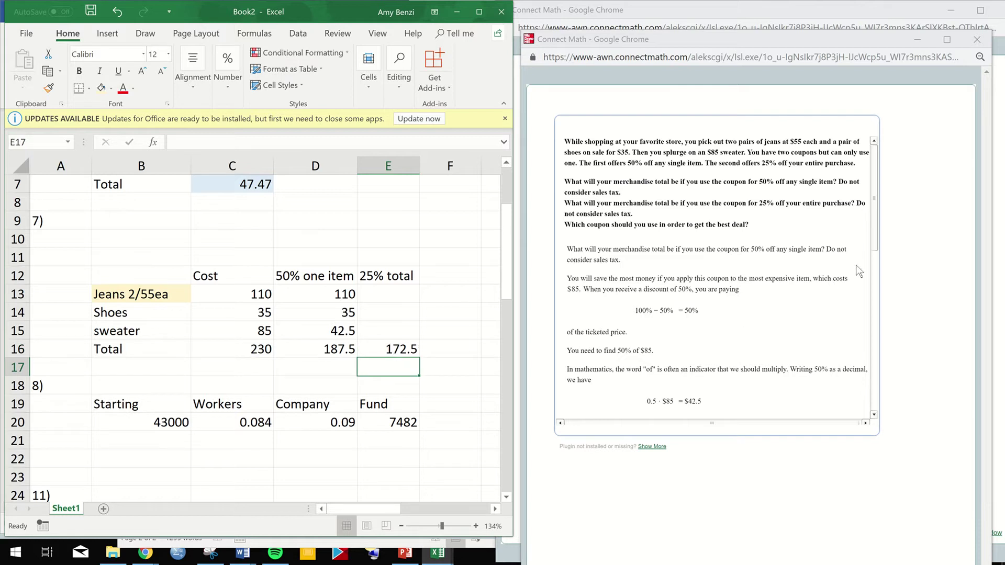
Review the worked example's solution for both coupon totals and compare them with the spreadsheet totals.
drag(875, 238, 875, 396)
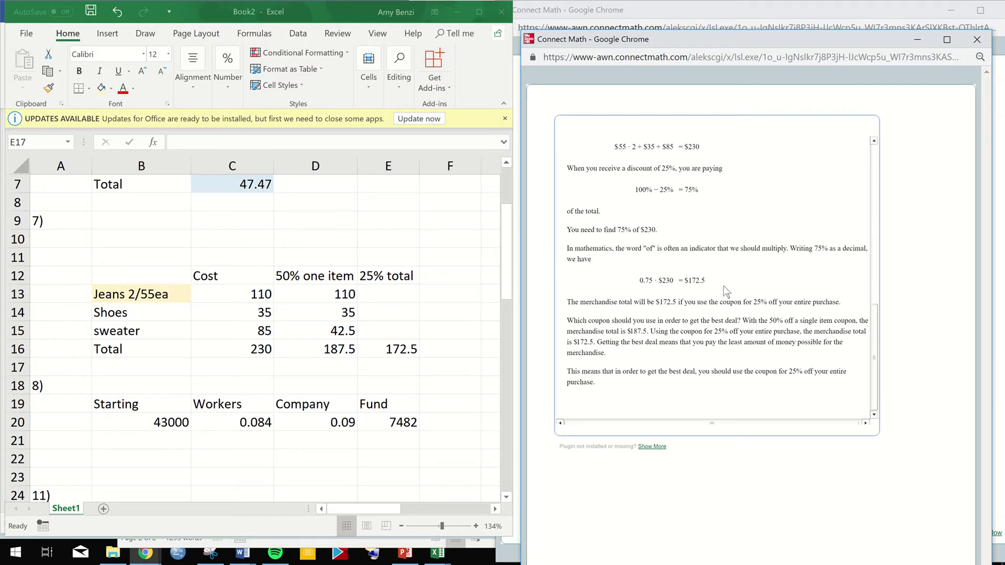
scroll(723, 285, up, 1)
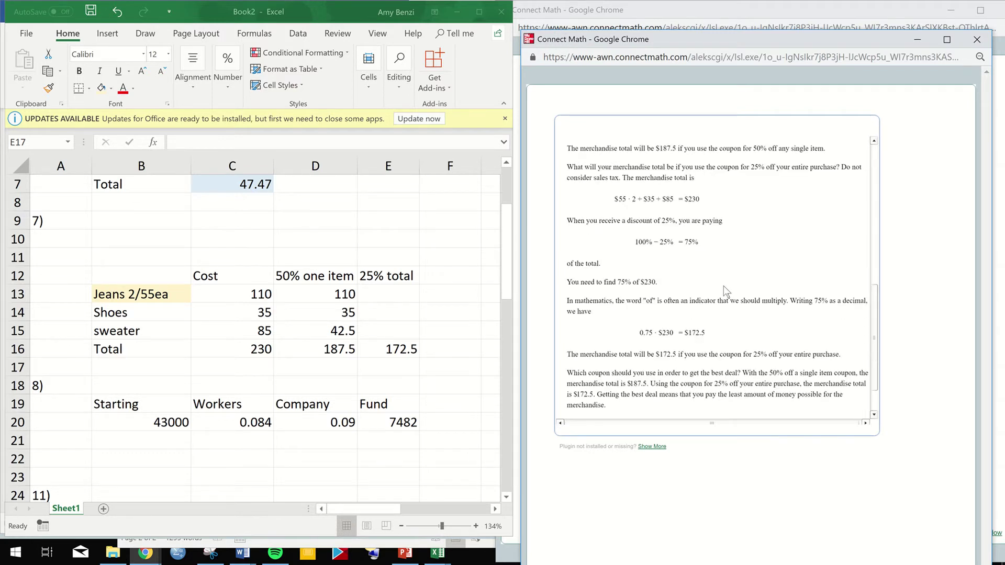
scroll(723, 285, up, 1)
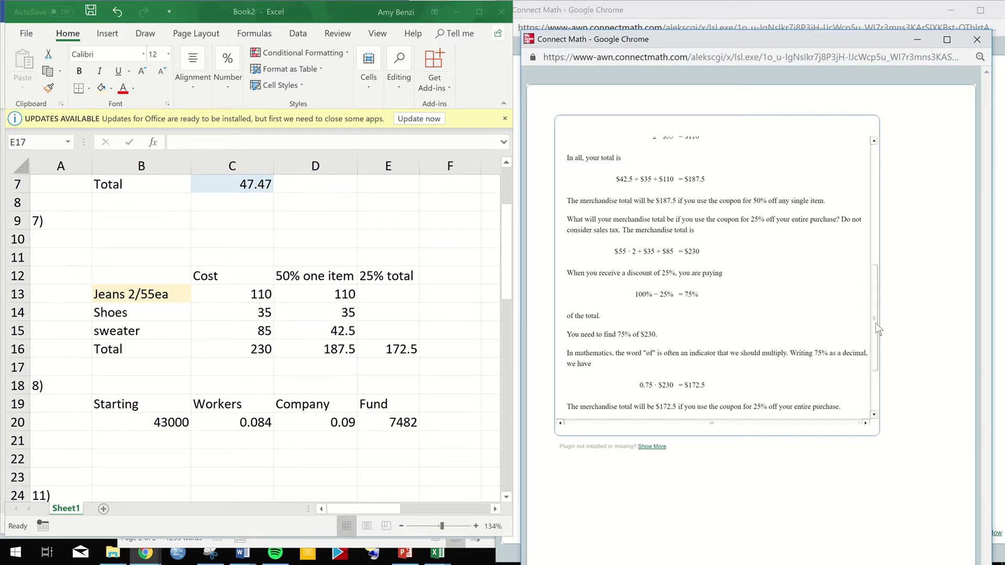
scroll(878, 328, down, 2)
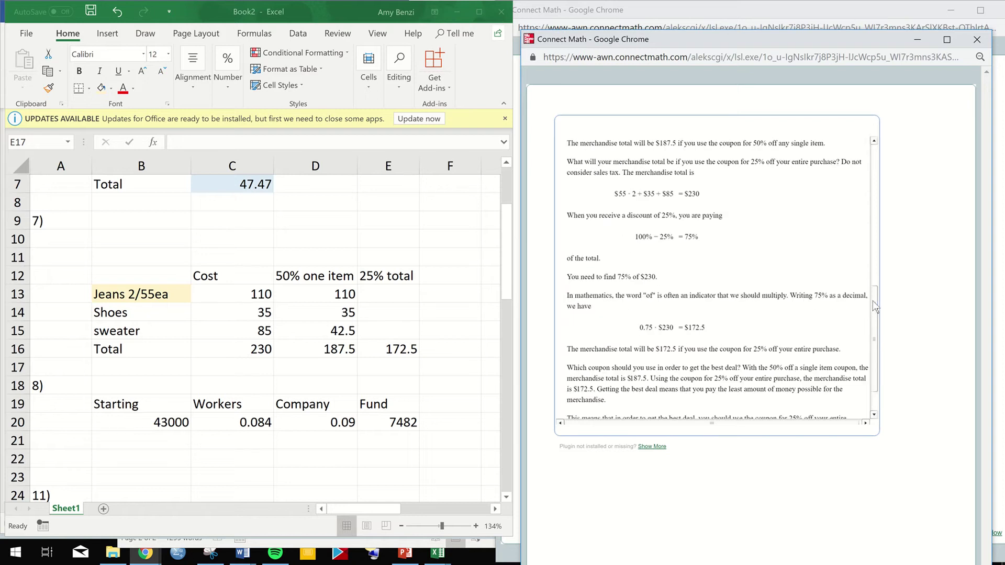
scroll(872, 301, up, 4)
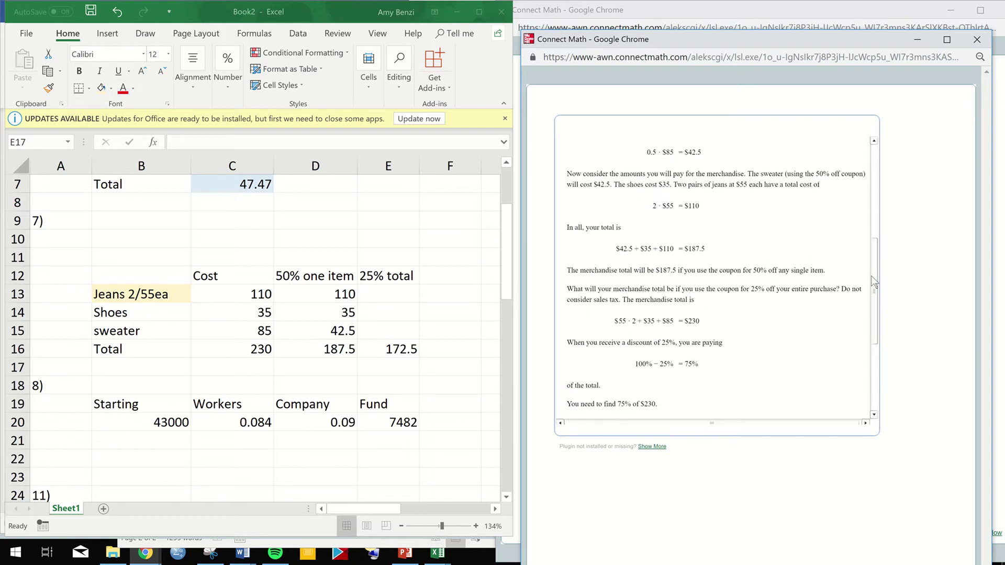
scroll(872, 281, up, 1)
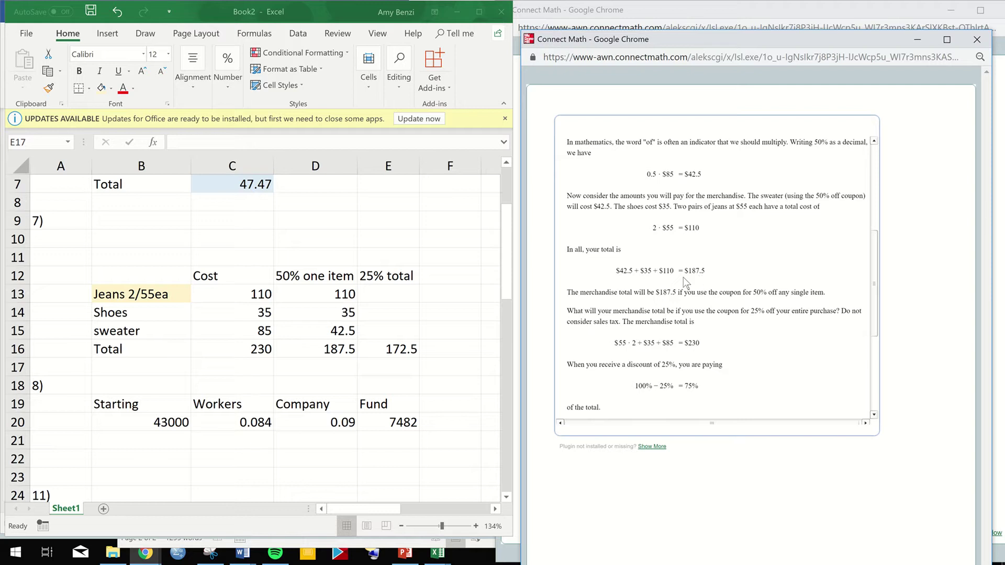
Shade the two coupon totals D16:E16 with the light gold fill.
click(301, 349)
drag(328, 350, 391, 350)
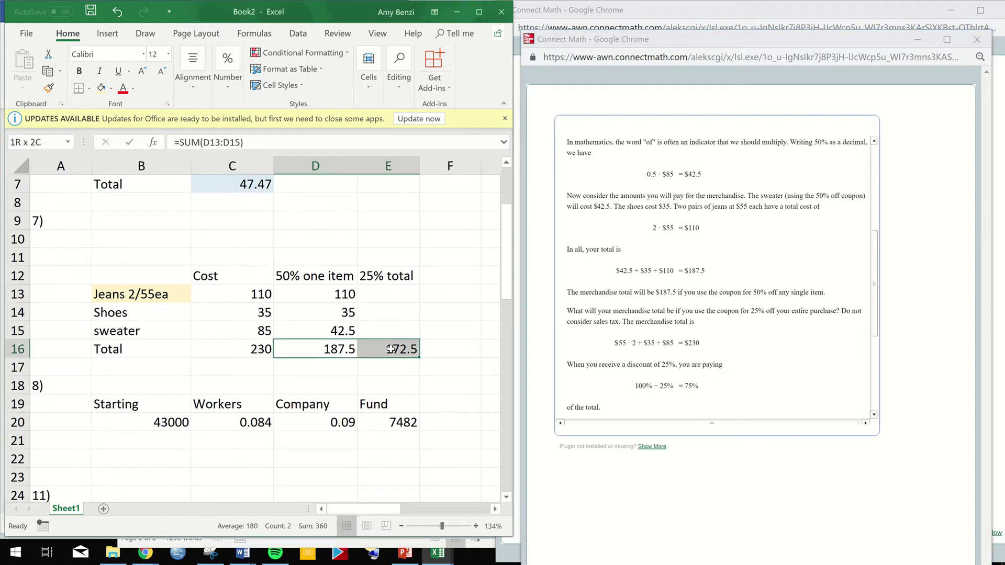
click(102, 88)
click(456, 384)
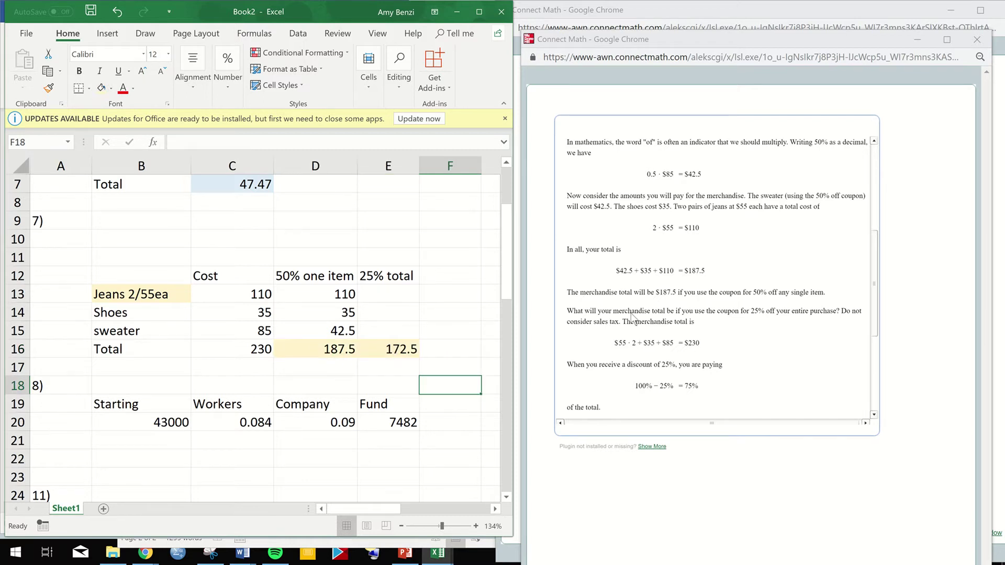
Minimize the question 7 example window and go to question 8 of the assignment.
click(915, 40)
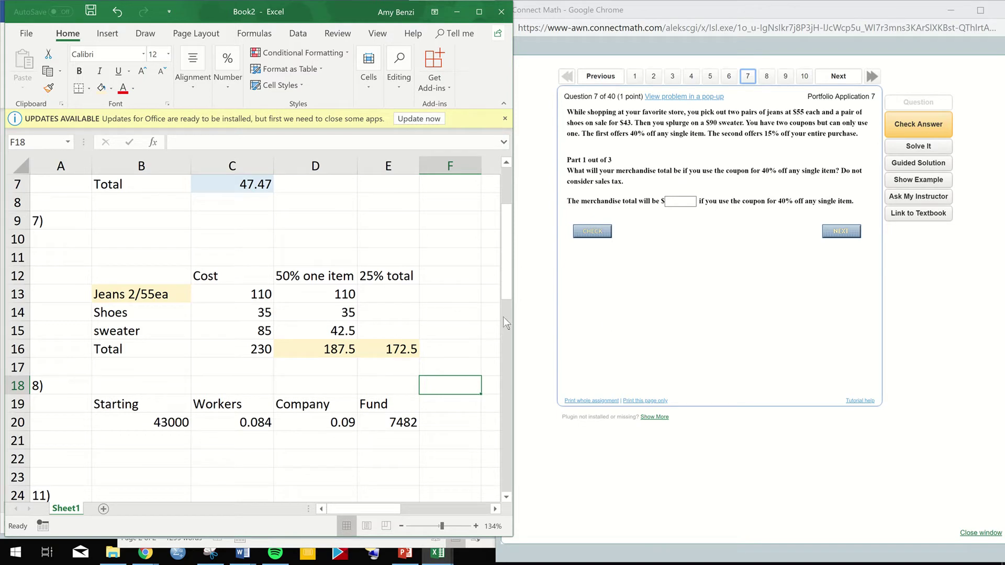
click(764, 81)
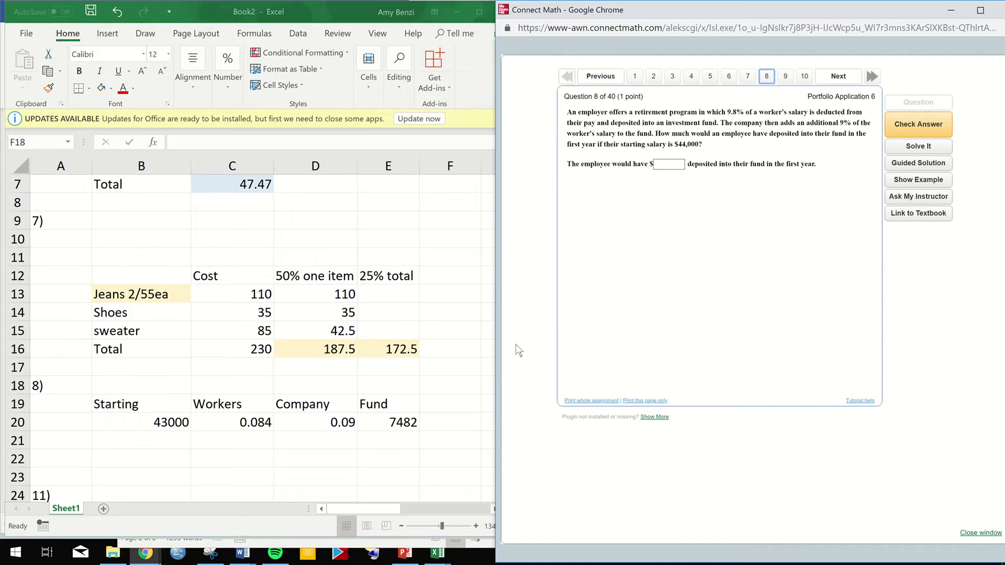
Clear the formula under Fund in E20.
click(250, 428)
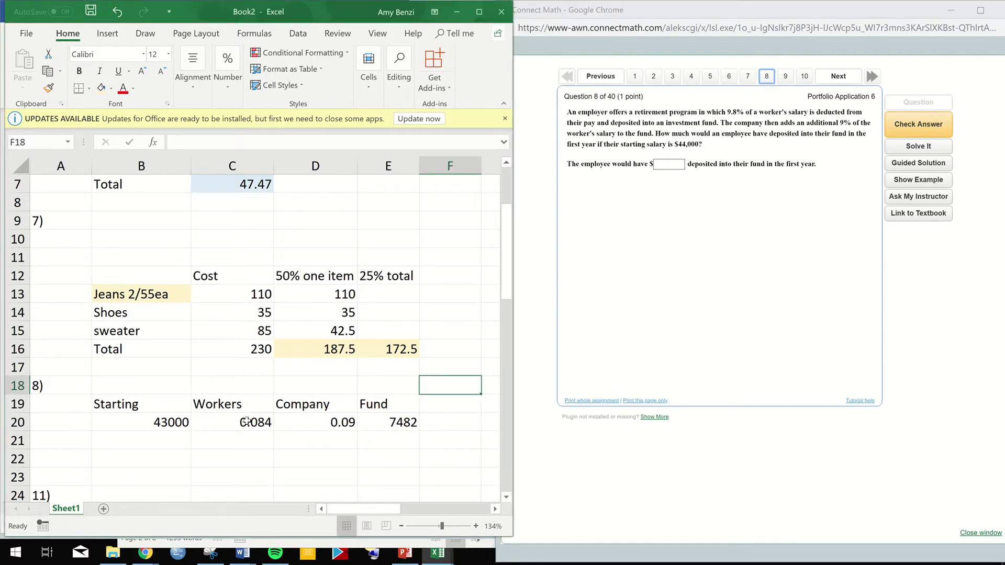
double_click(247, 422)
double_click(308, 421)
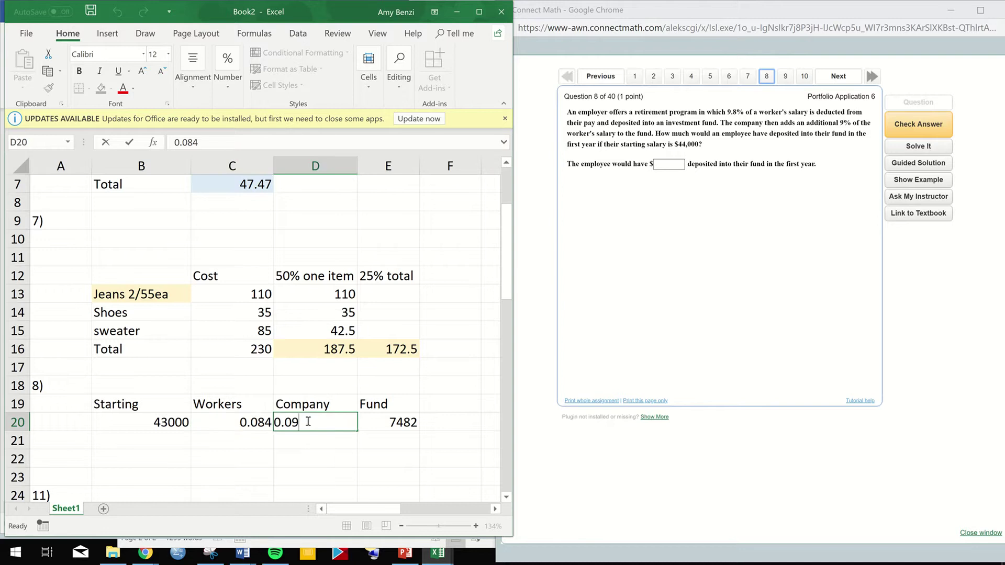
click(399, 422)
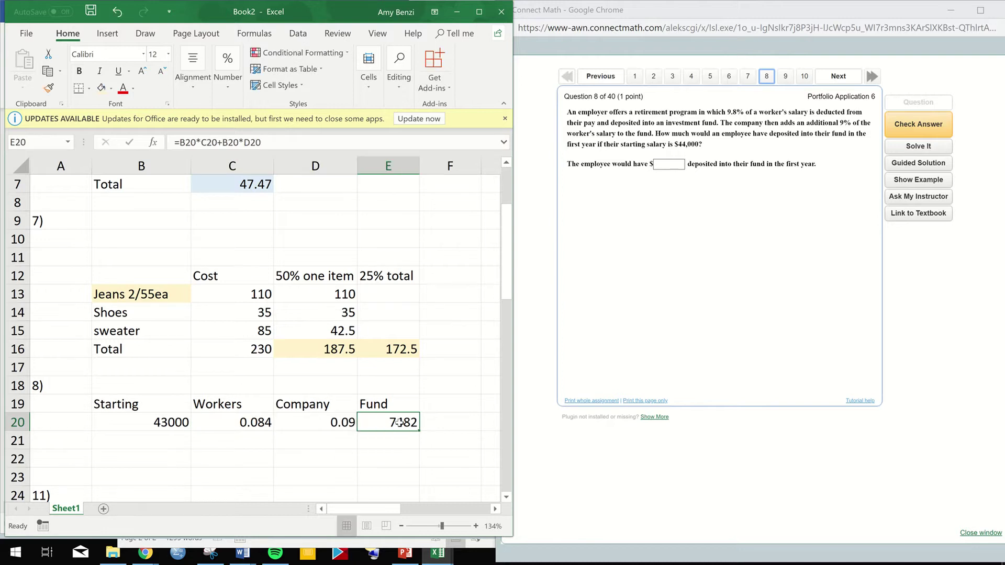
double_click(399, 421)
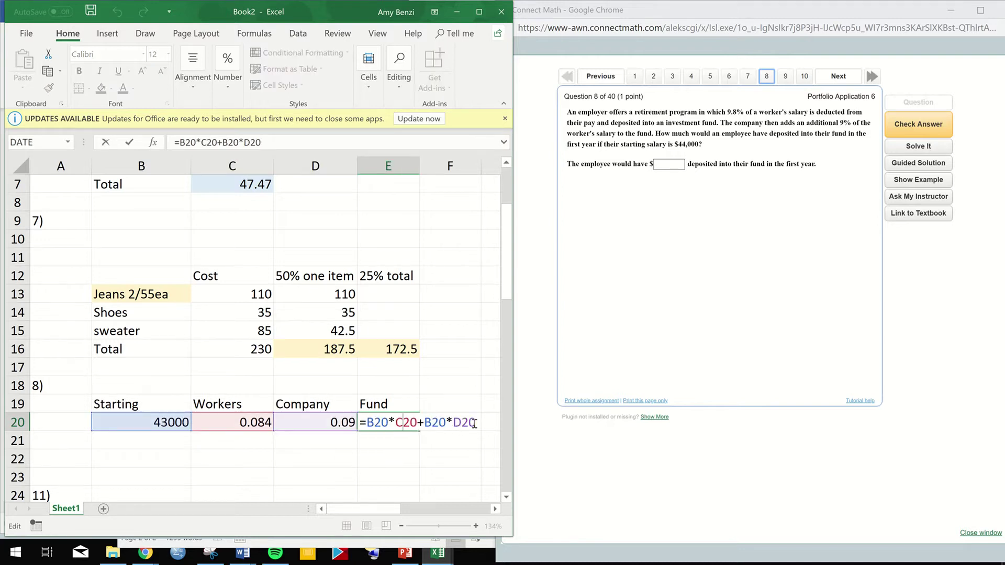
drag(474, 423, 359, 423)
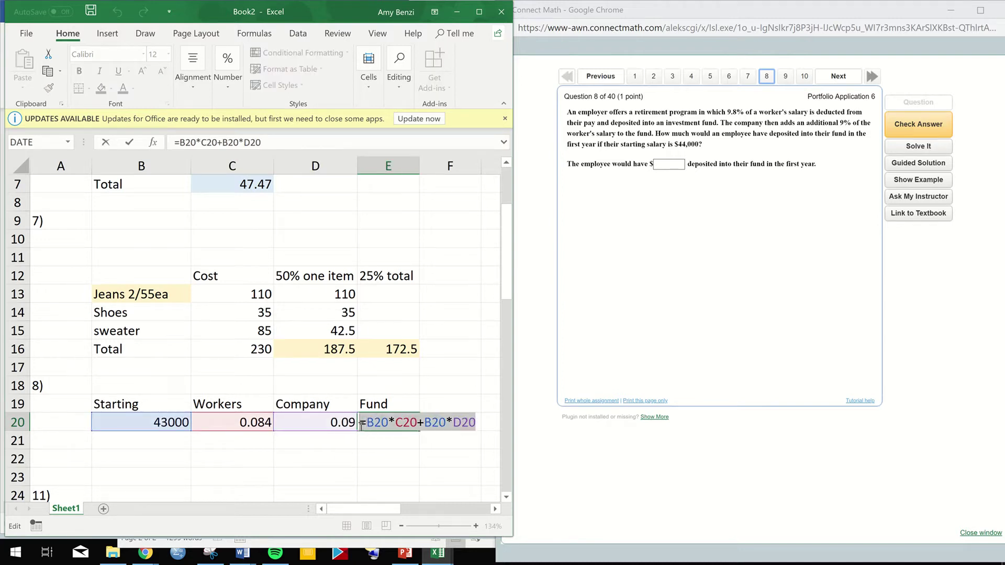
key(BackSpace)
click(399, 458)
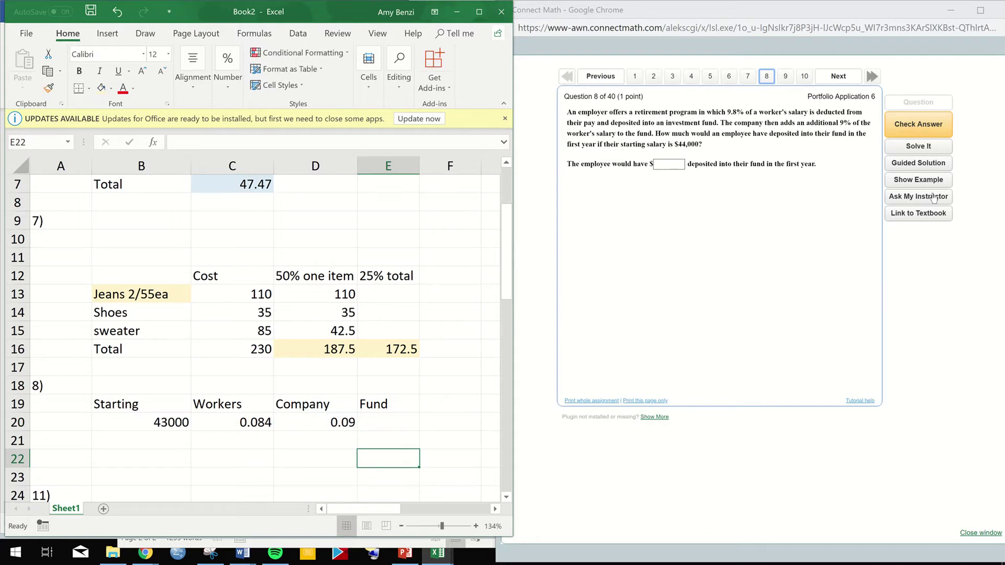
Show the worked example for question 8.
click(919, 182)
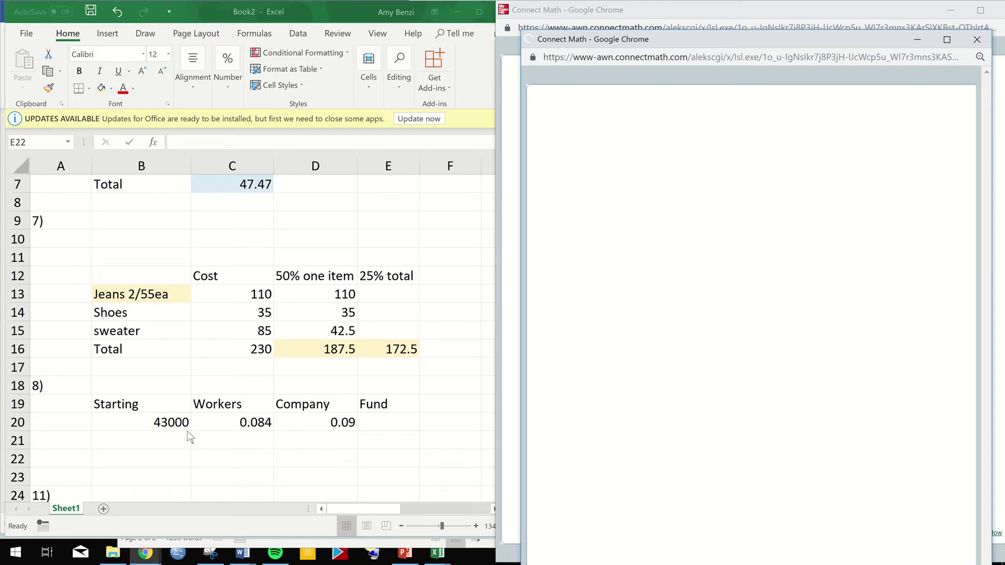
Clear the contents of the Starting, Workers and Company cells B20:D20.
click(170, 422)
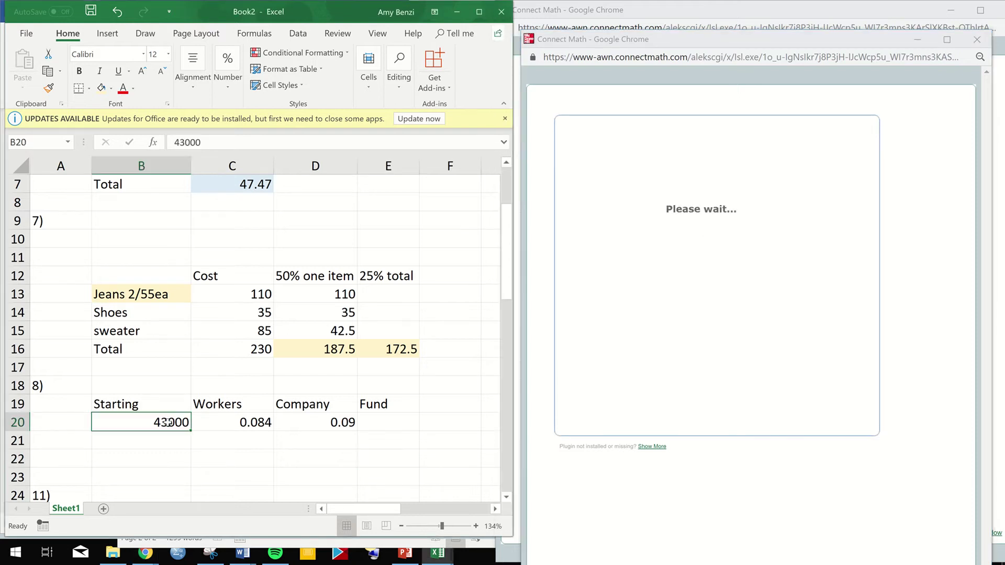
drag(266, 419, 321, 419)
right_click(320, 419)
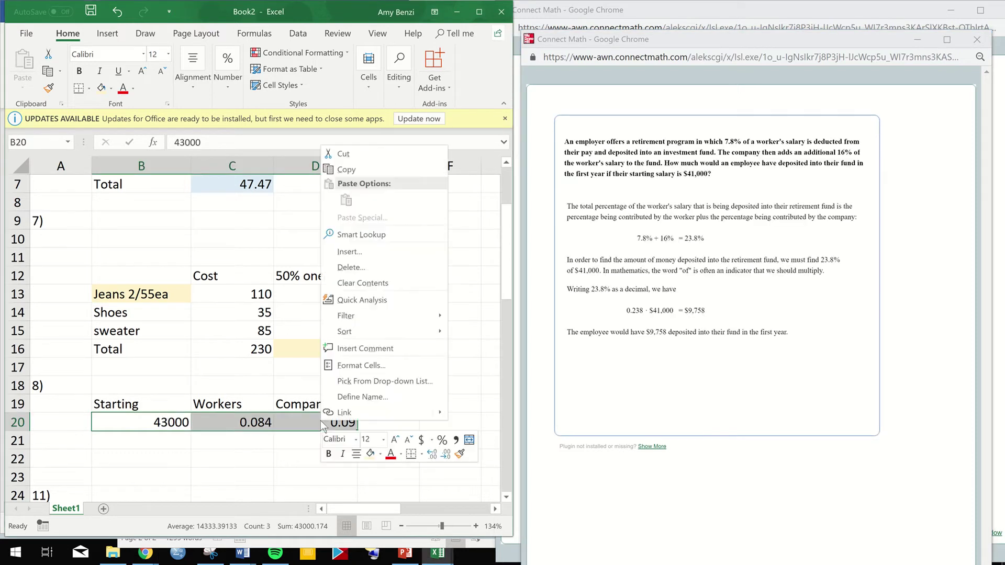
click(361, 285)
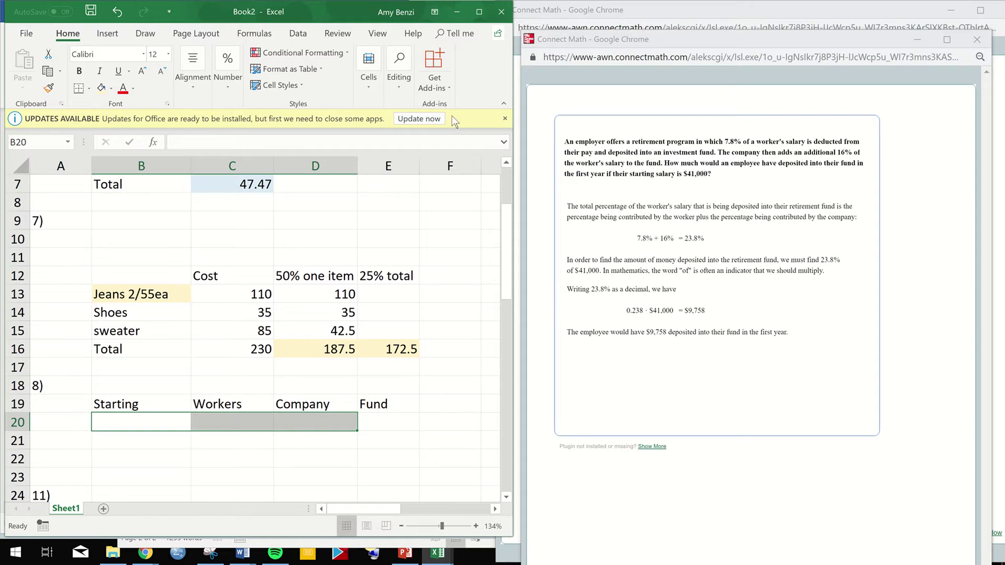
Undo the clearing of B20:D20 and of the Fund formula in E20.
click(116, 12)
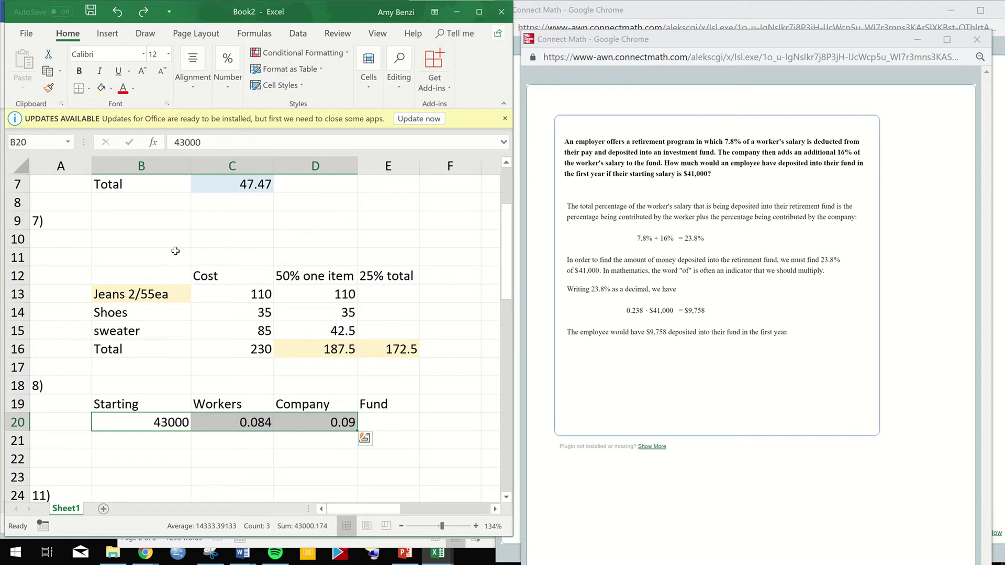
click(116, 11)
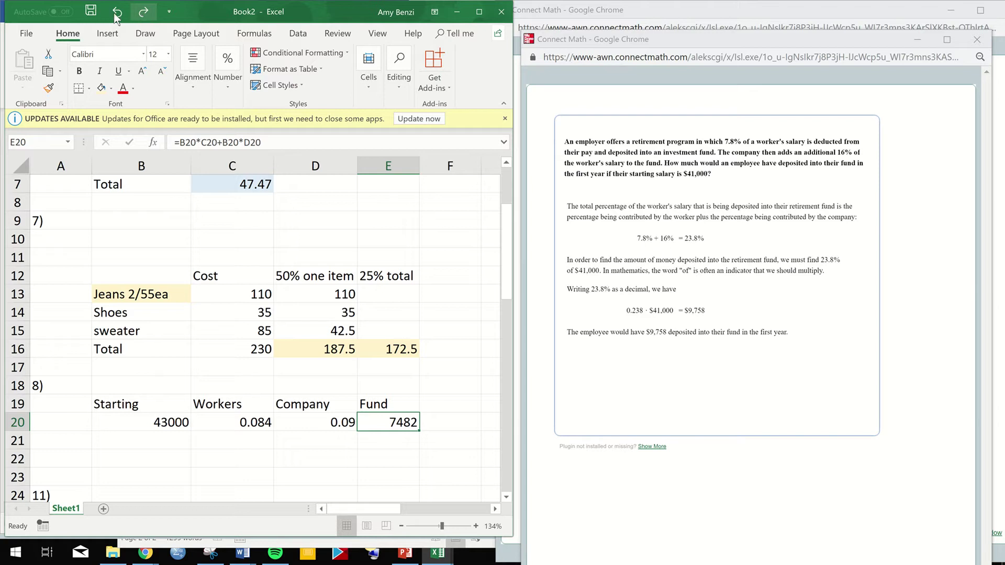
Redo the clearing of question 8's values in B20:E20 and enter 41000 as the Starting salary in B20.
click(117, 13)
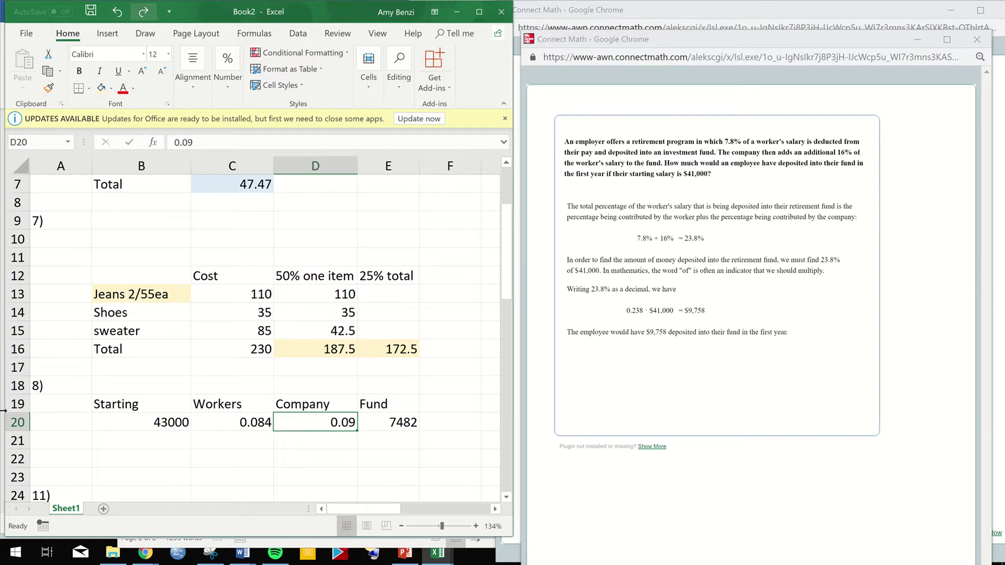
click(144, 12)
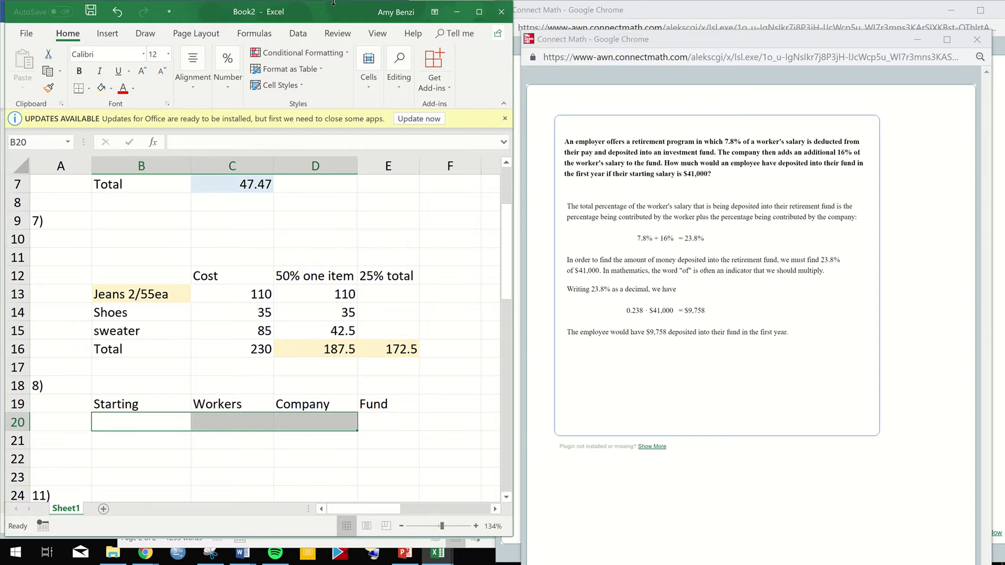
click(117, 422)
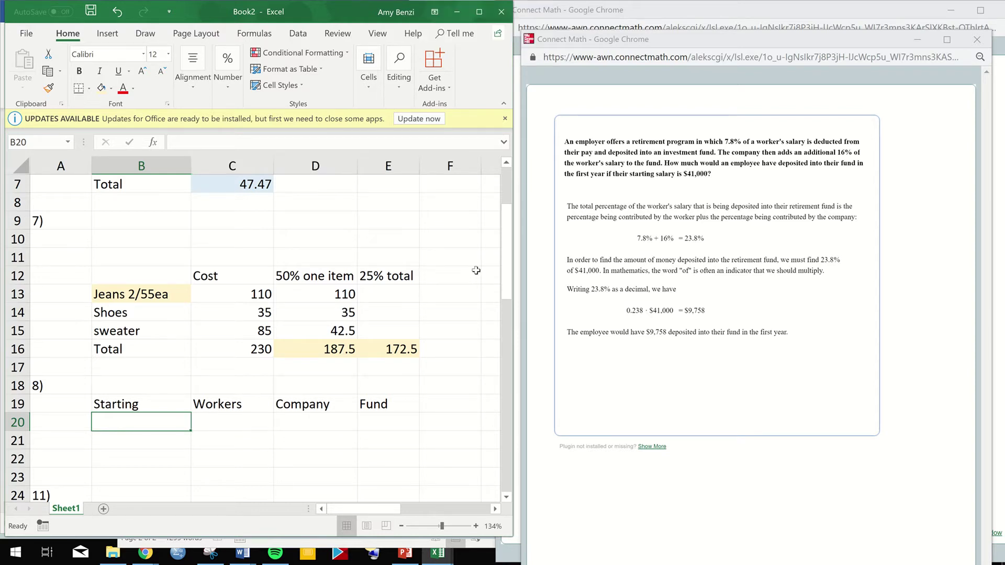
text(41000)
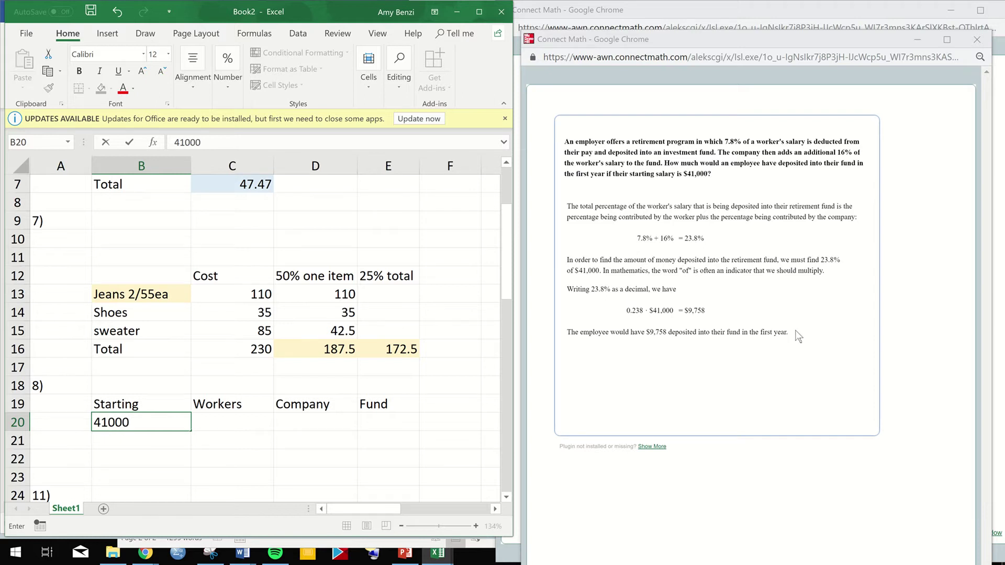
Enter 0.078 under Workers in C20 and .16 under Company in D20.
click(241, 422)
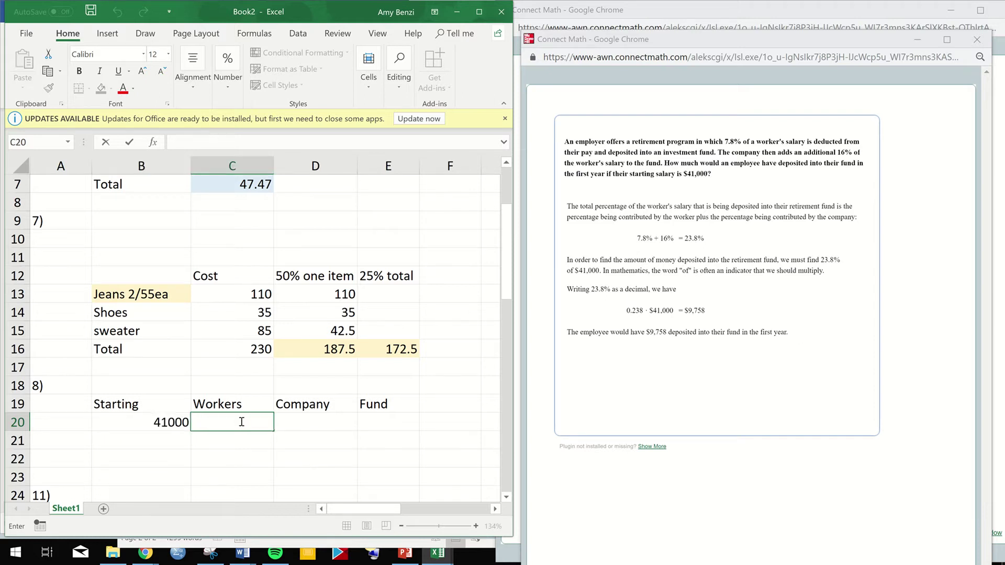
text(.78)
click(199, 422)
text(0)
click(300, 423)
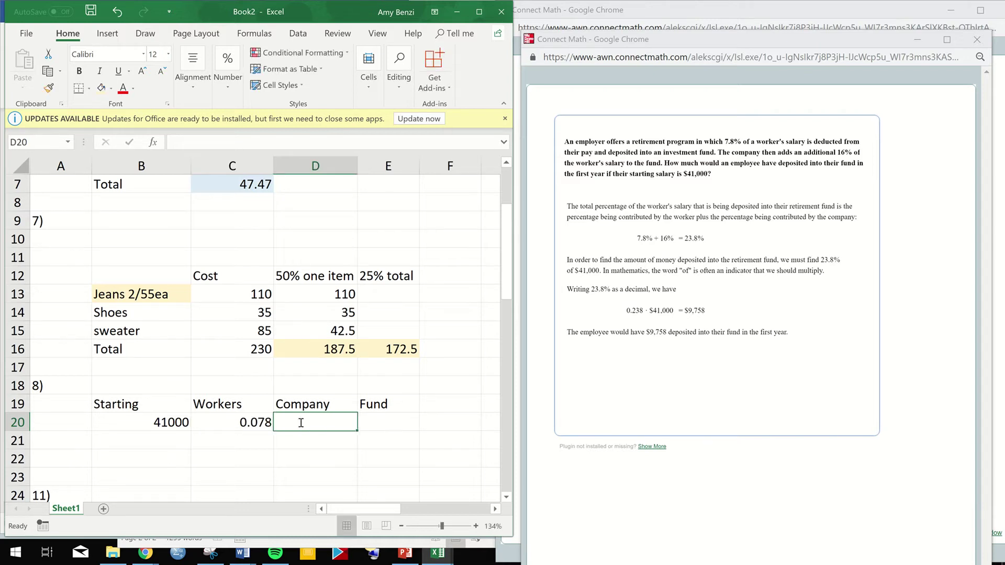
text(.16)
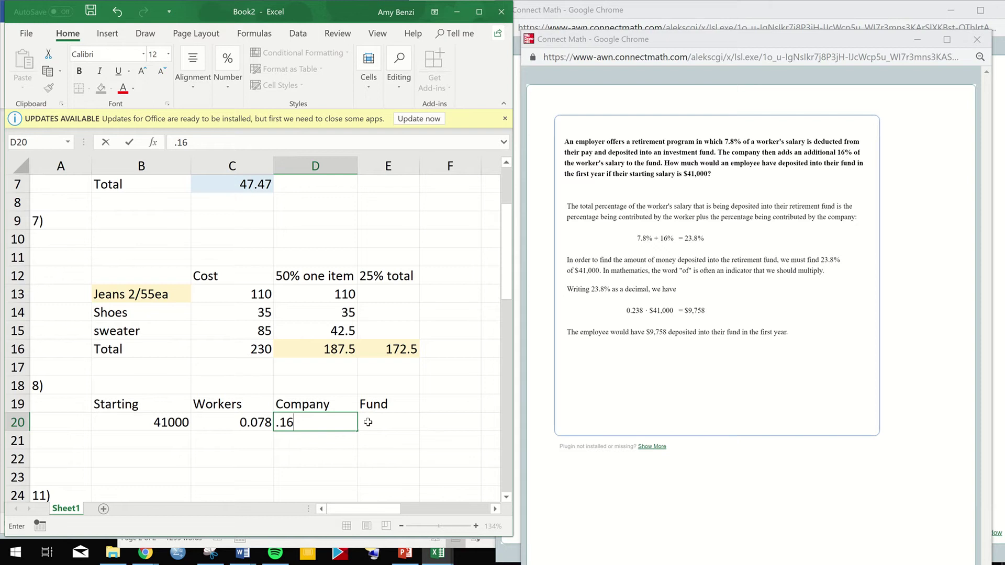
Calculate the Fund deposit in E20 with the formula =C20*B20+D20*B20.
click(368, 422)
text(=)
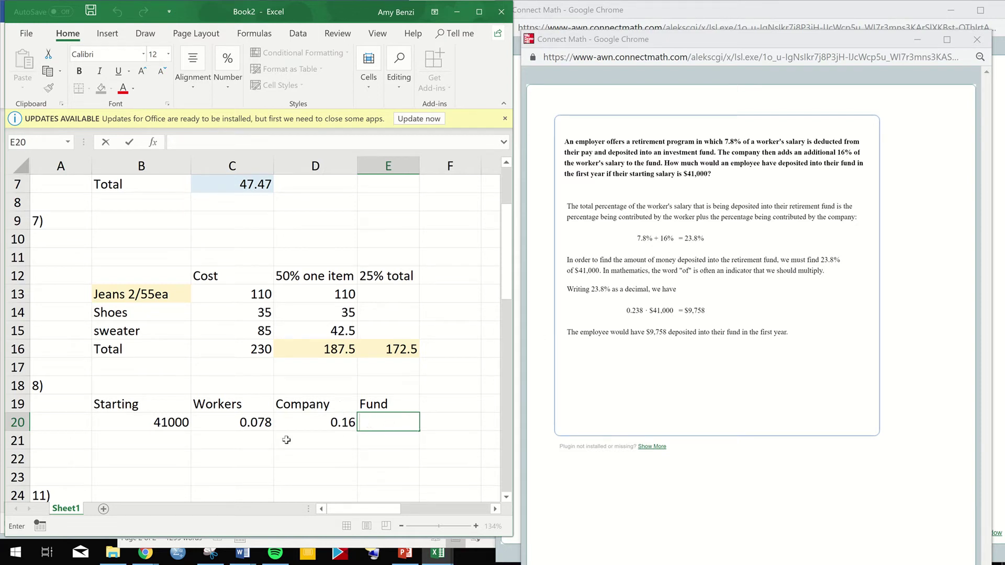
text(=)
click(175, 425)
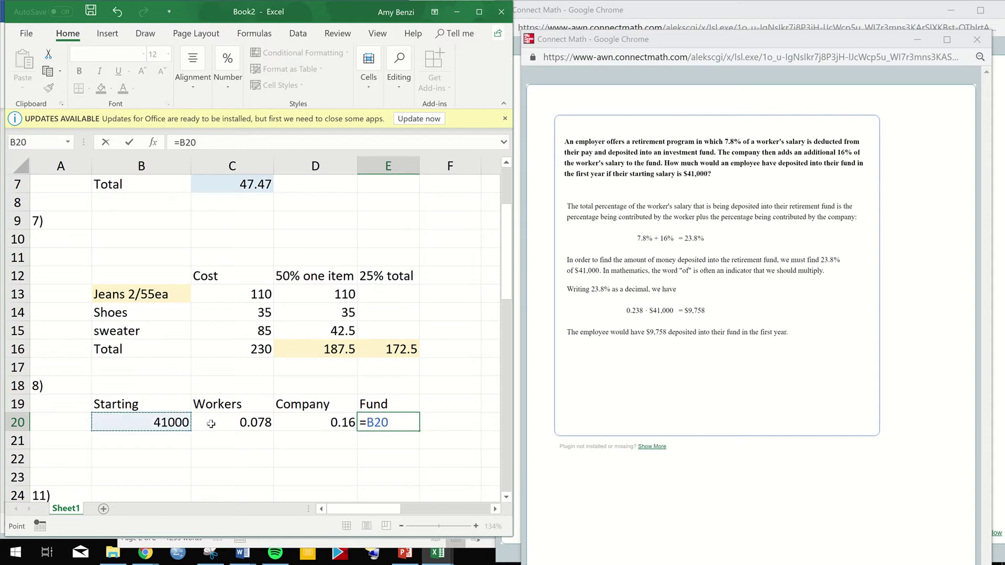
key(BackSpace)
key(BackSpace)
key(BackSpace)
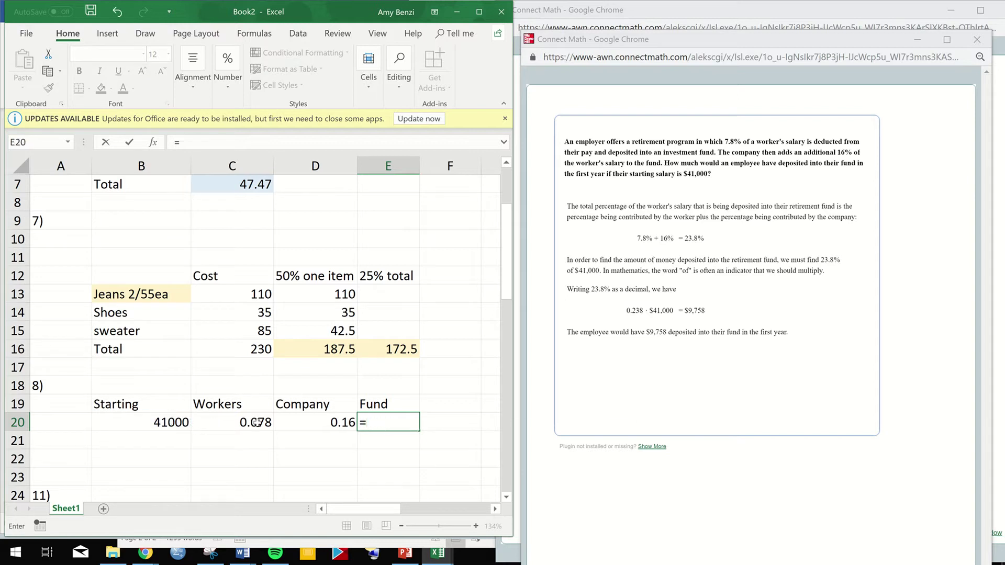
click(256, 423)
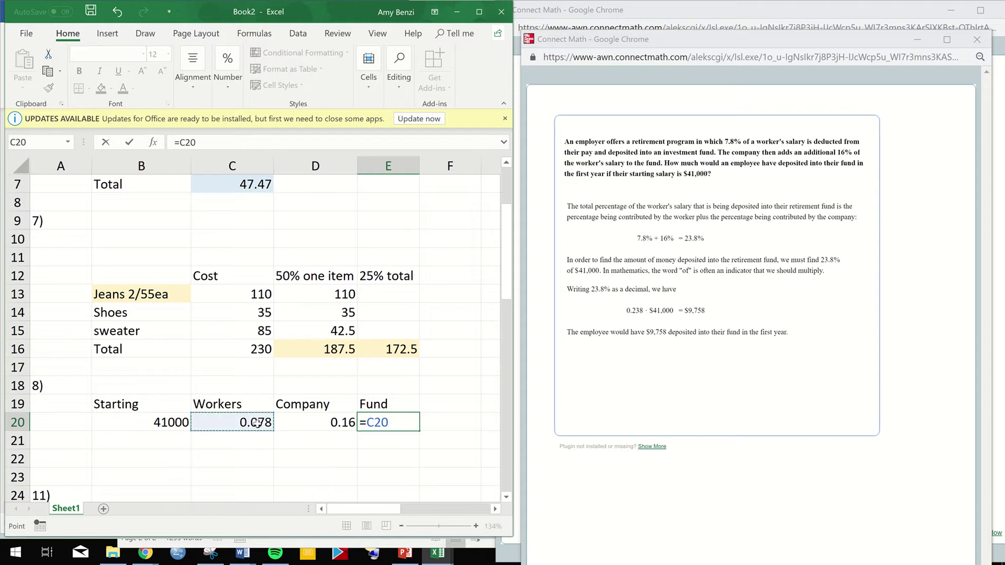
text(*)
click(163, 425)
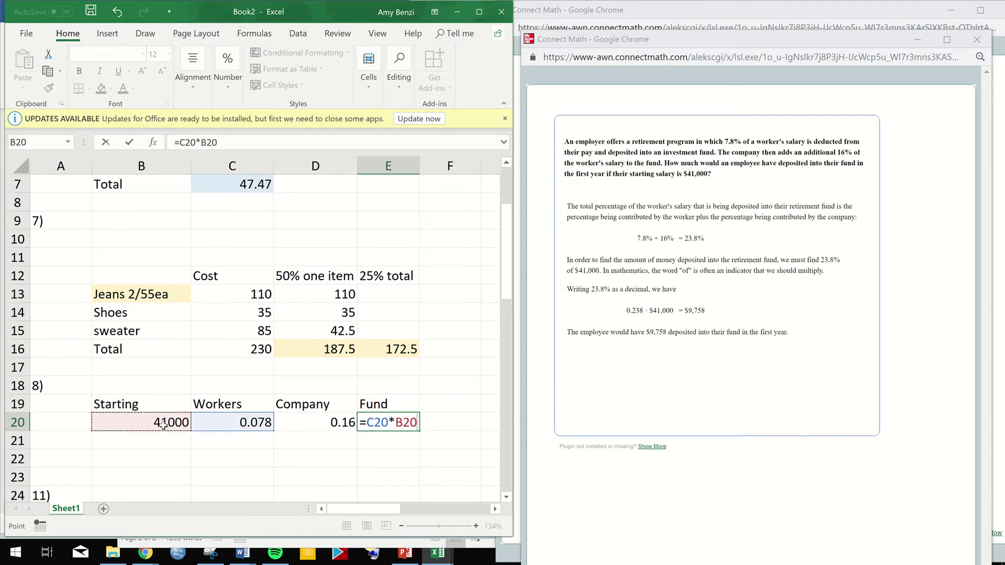
text(+)
click(340, 423)
text(*)
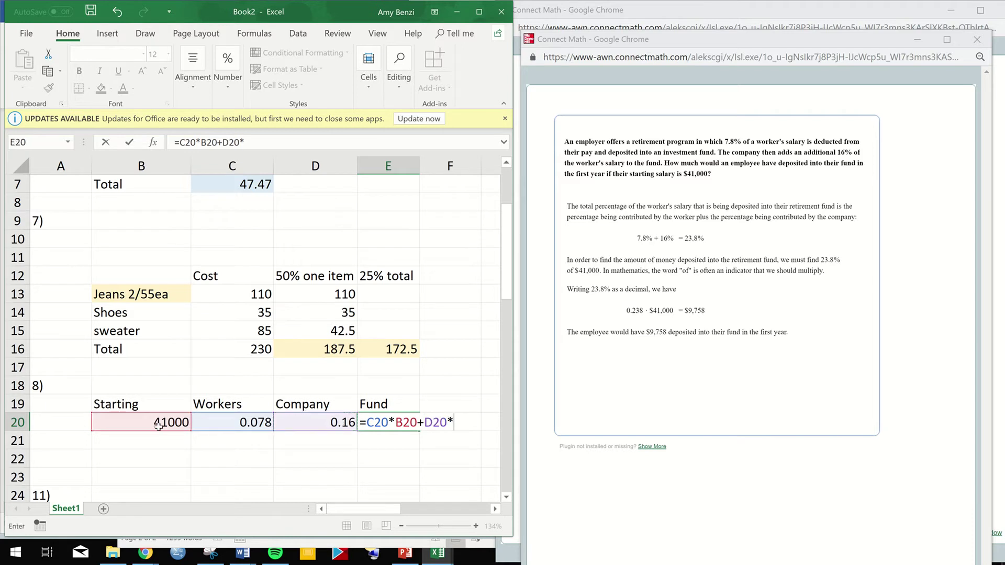
click(163, 424)
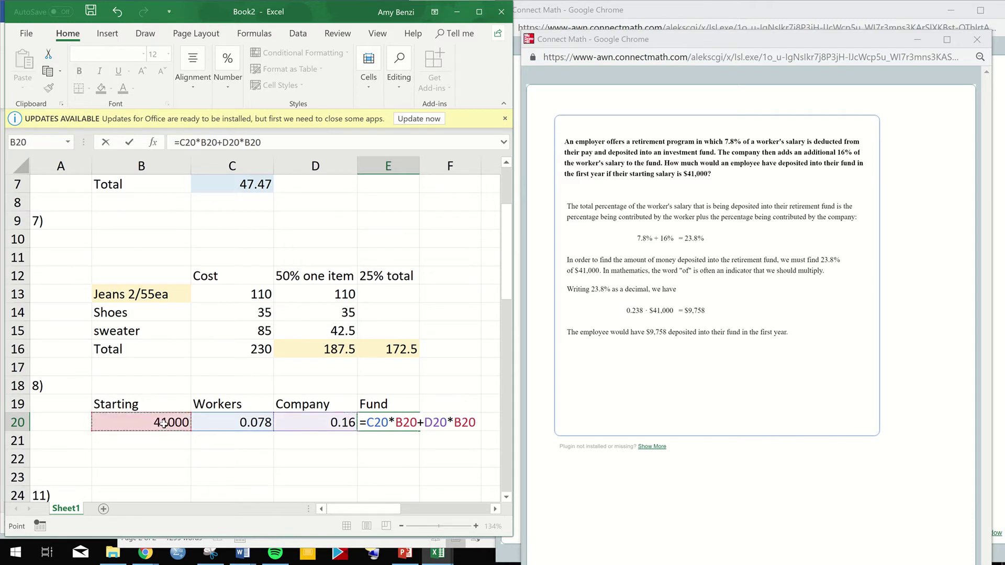
key(Return)
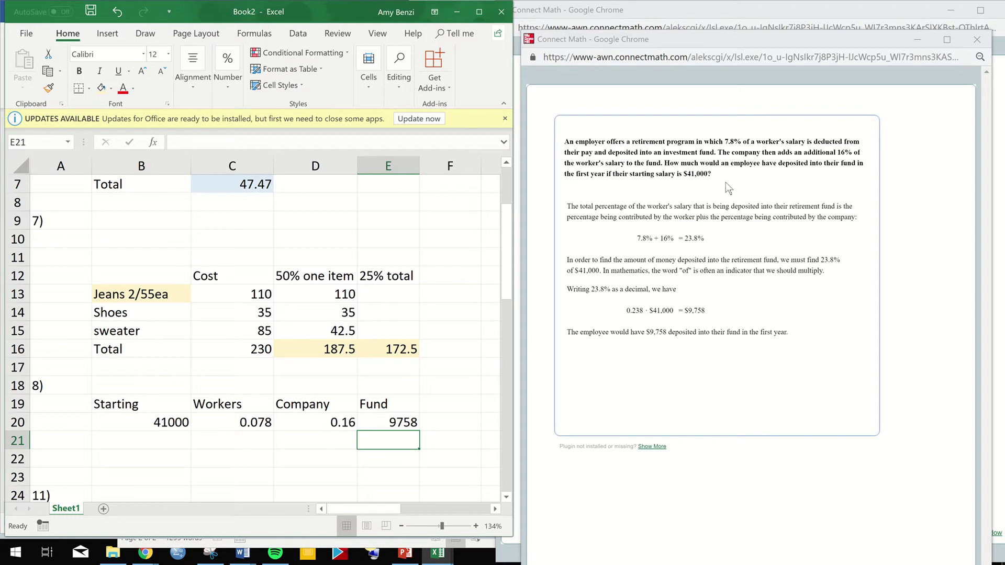
Widen the Excel window around the question 11 table and advance Connect Math to question 9.
click(917, 41)
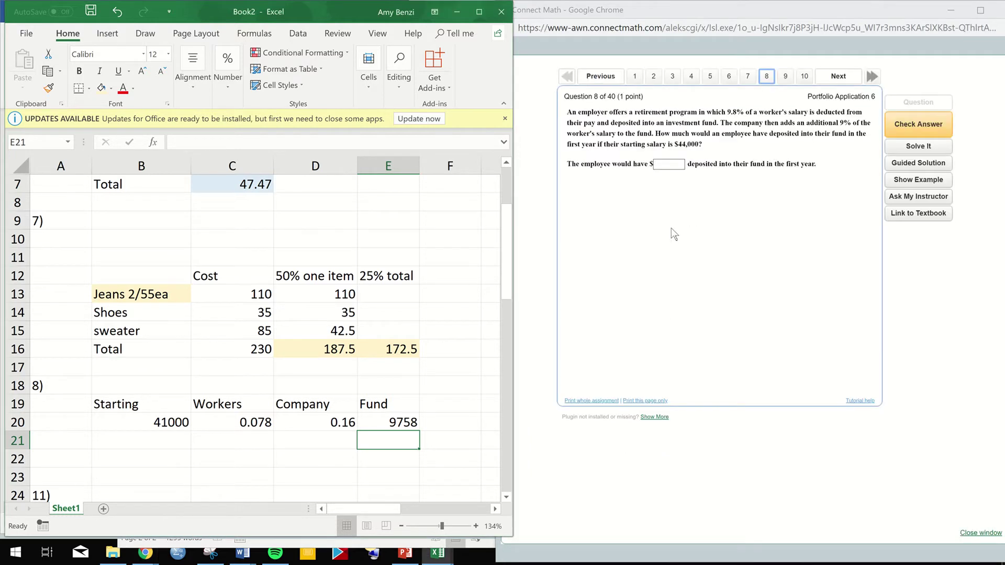
scroll(355, 300, down, 2)
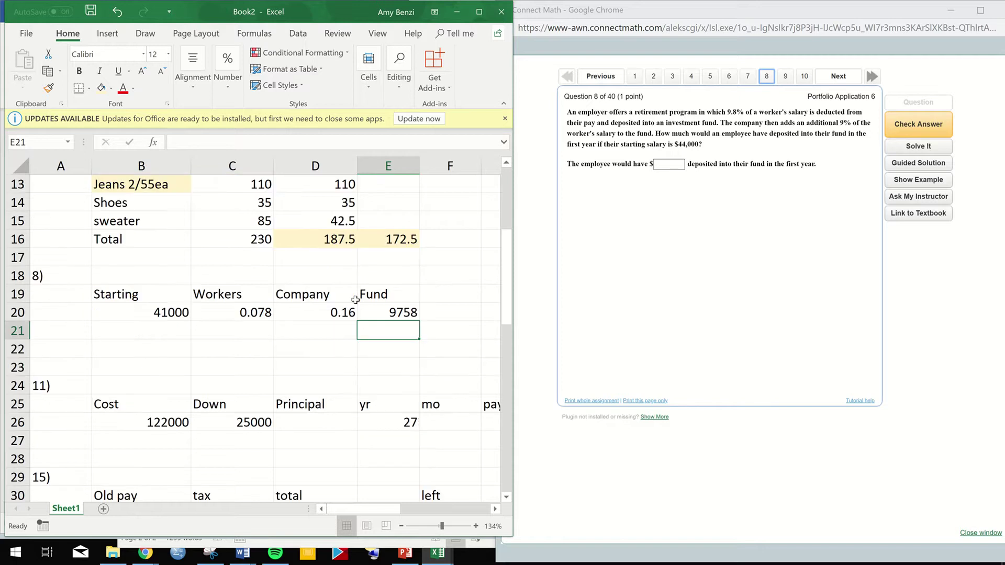
scroll(354, 300, down, 2)
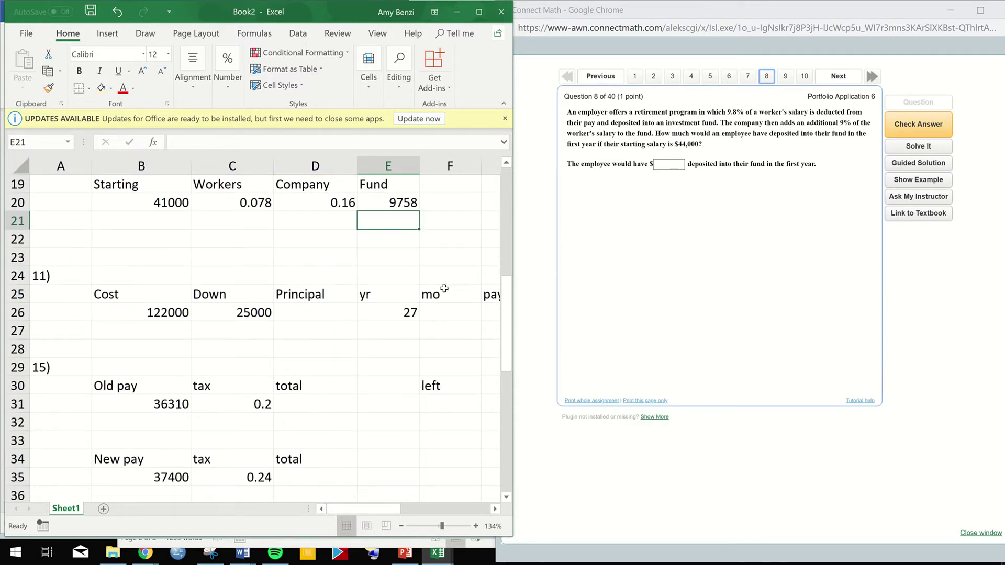
drag(514, 306, 610, 308)
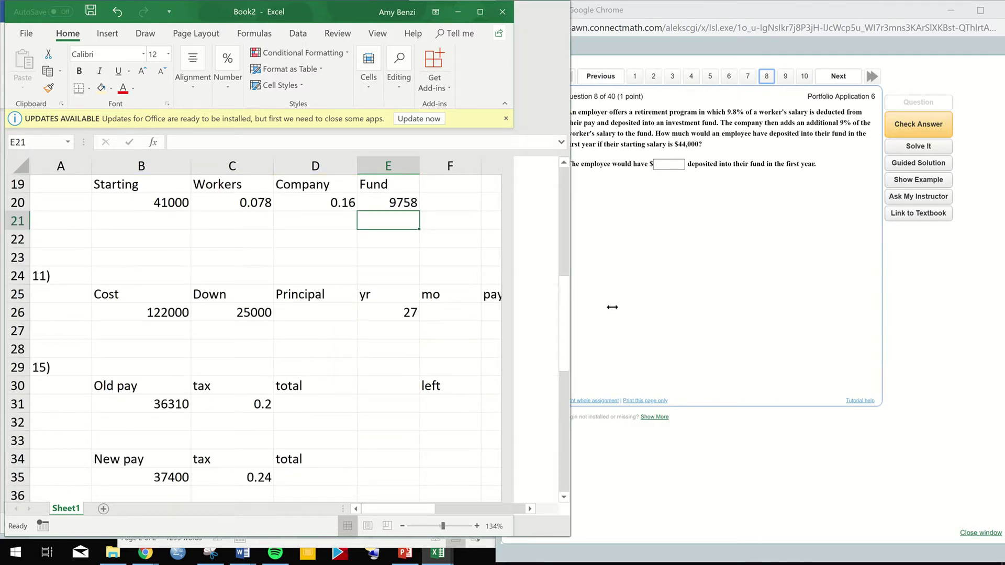
click(837, 76)
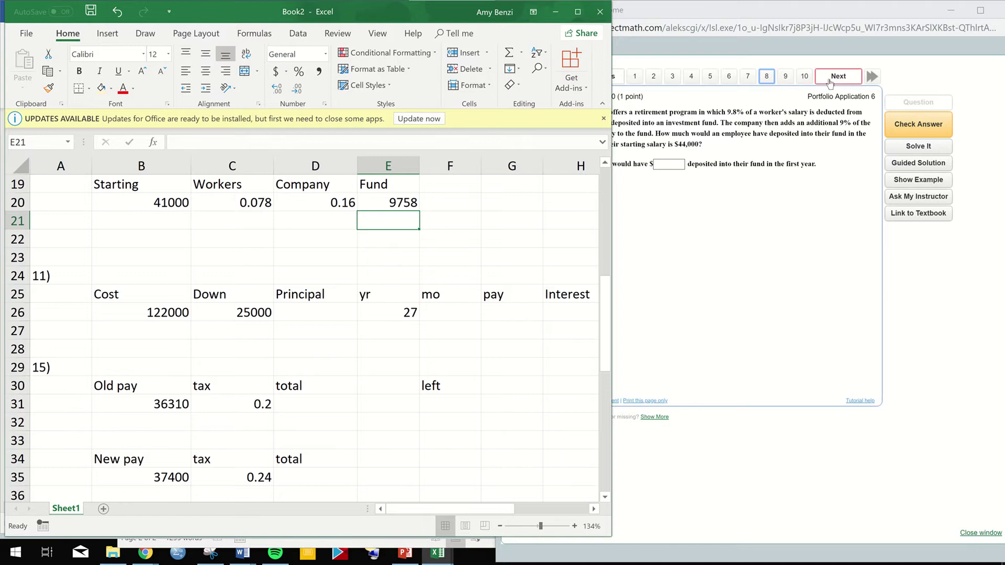
Clear the contents of the Cost, Down, Principal and yr cells B26:E26.
key(alt+Tab)
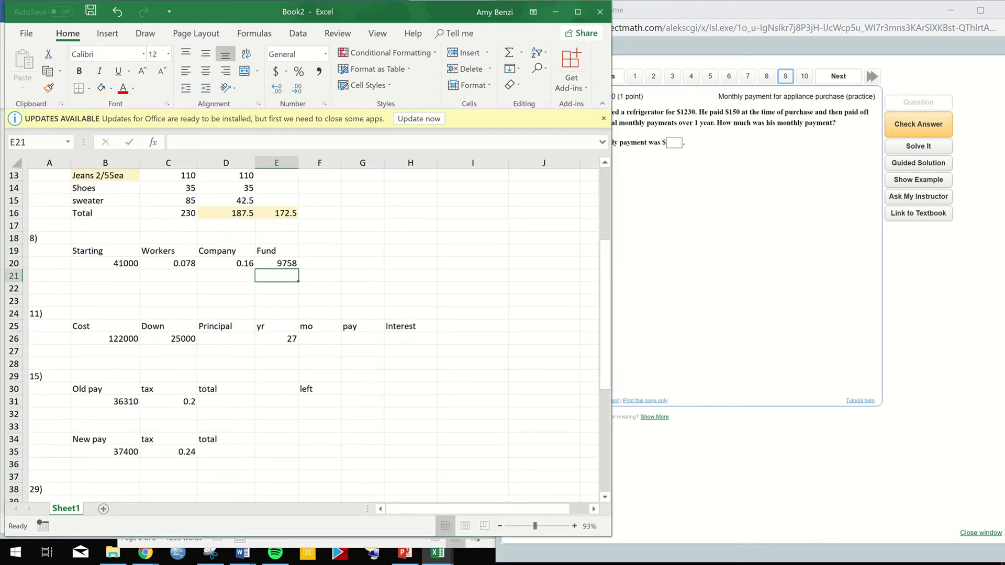
scroll(301, 328, up, 3)
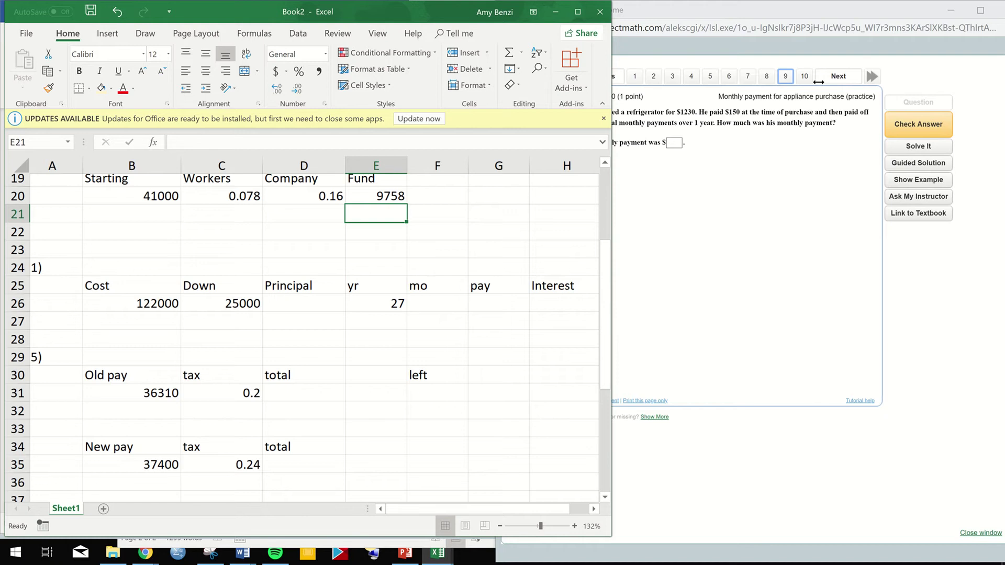
click(745, 171)
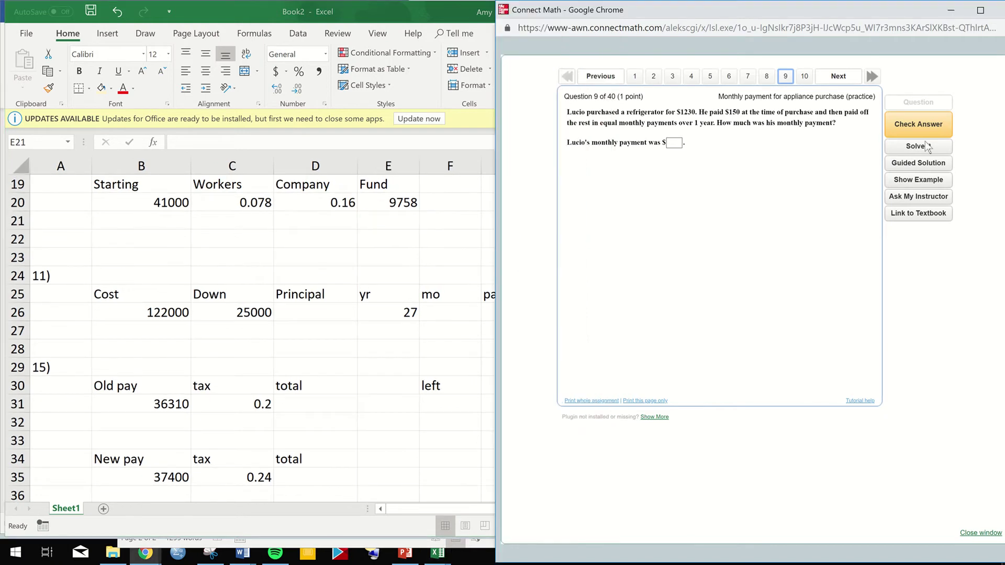
key(alt+Tab)
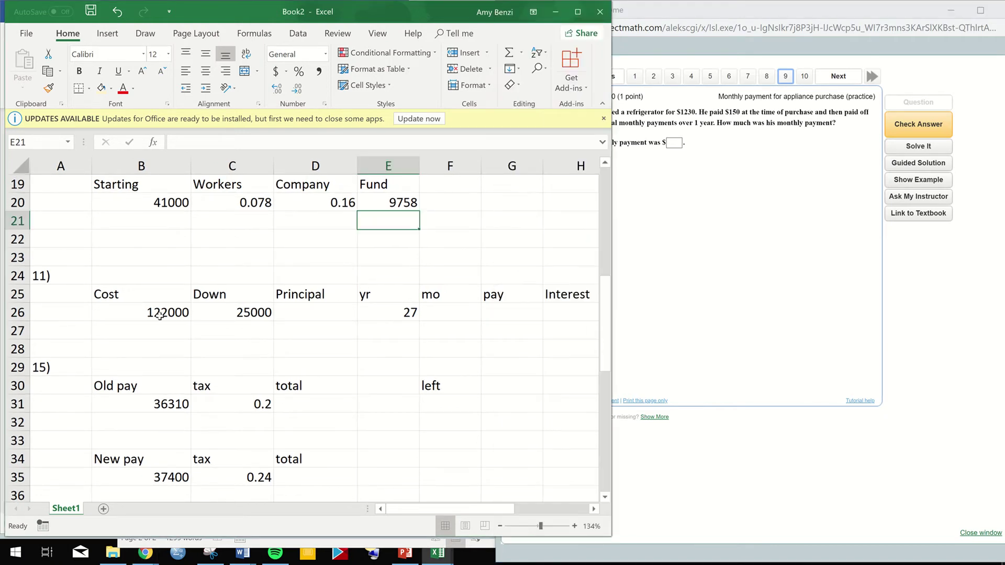
drag(159, 315, 385, 315)
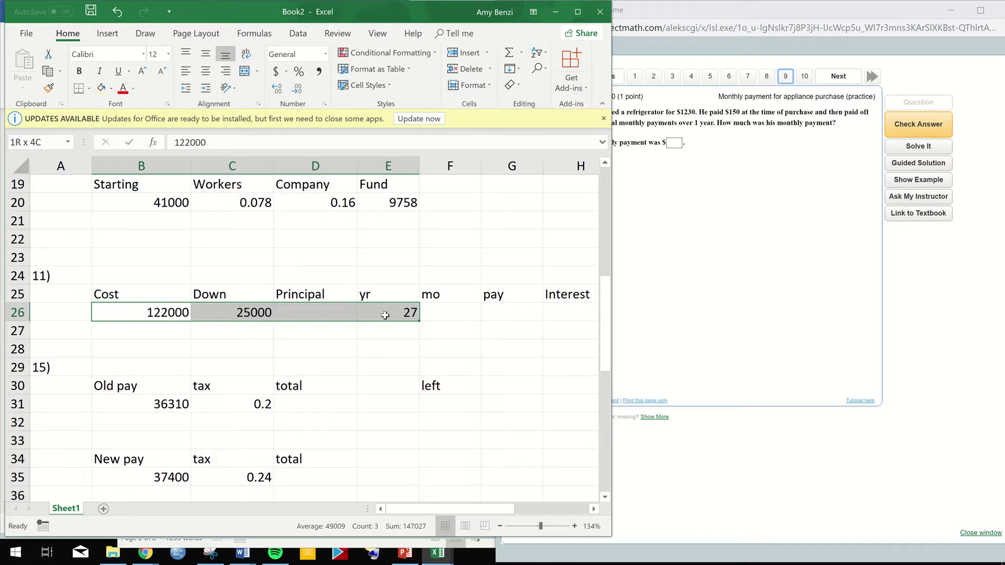
right_click(384, 315)
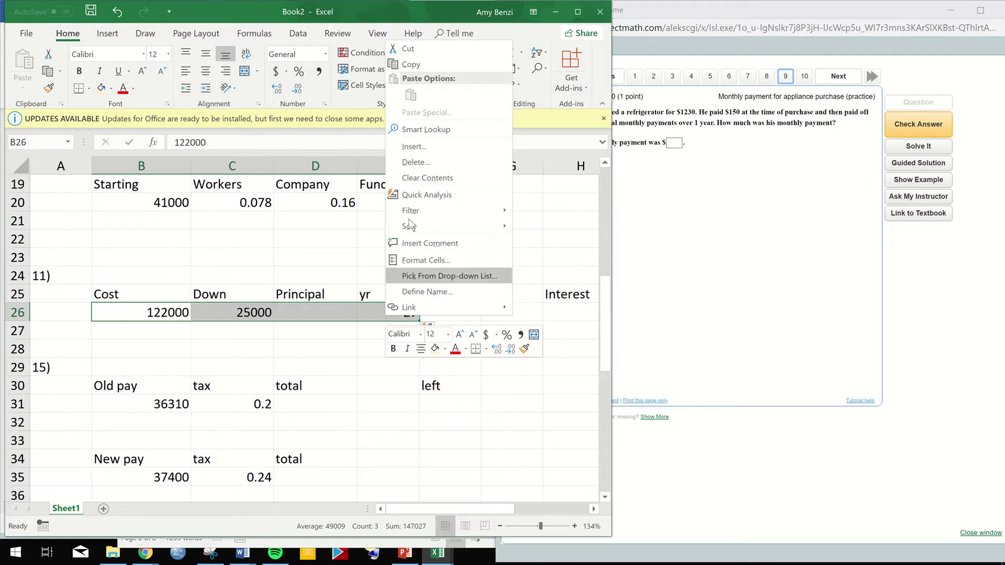
click(429, 181)
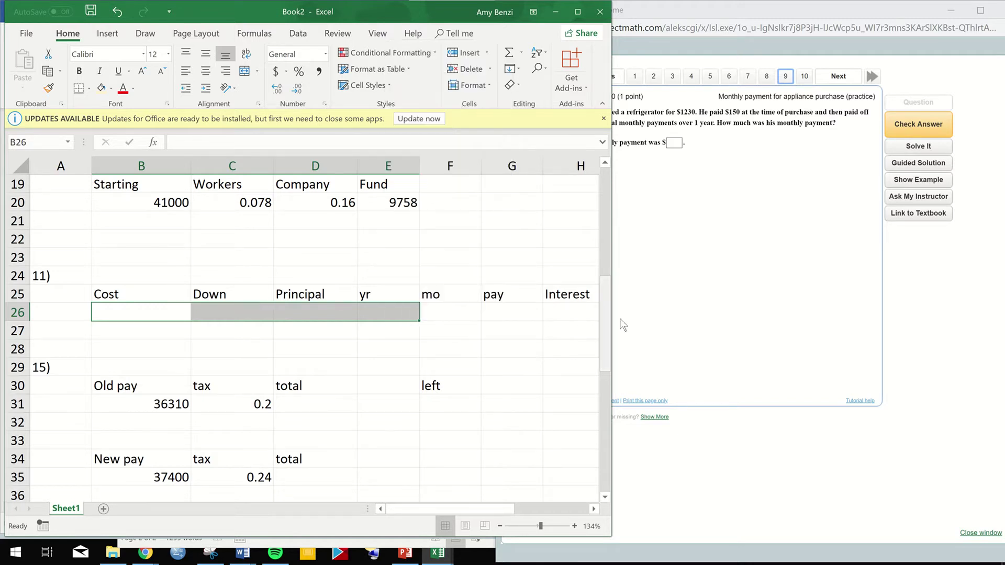
Show the worked example for question 9 and enter its cost of 1240 in B26 and down payment of 100 in C26.
click(908, 185)
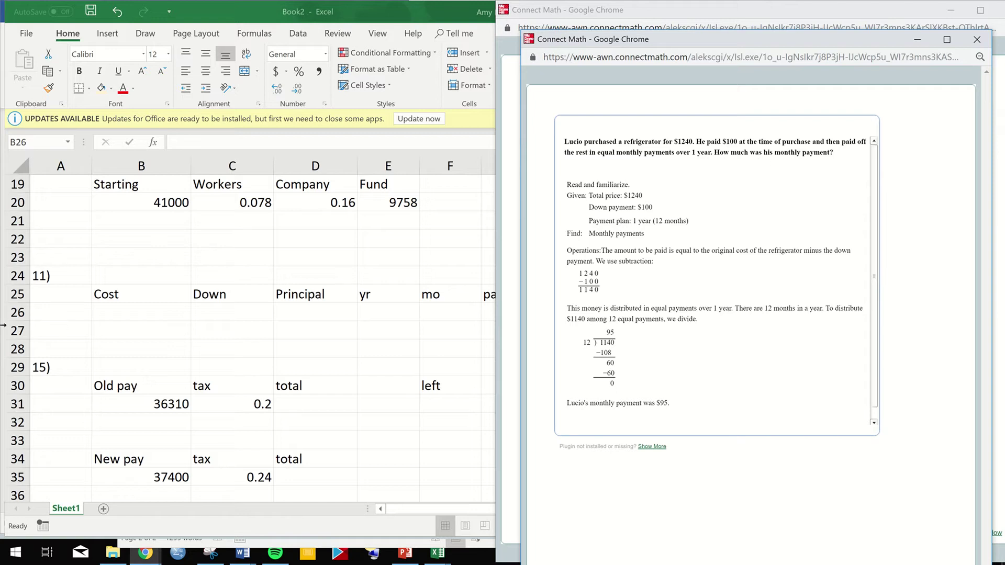
click(145, 313)
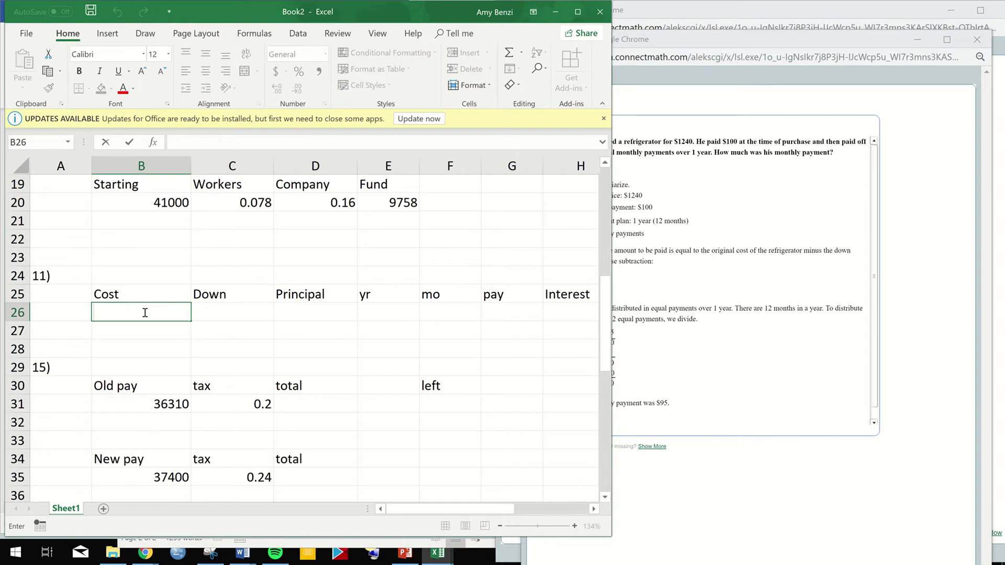
text(1240)
click(250, 311)
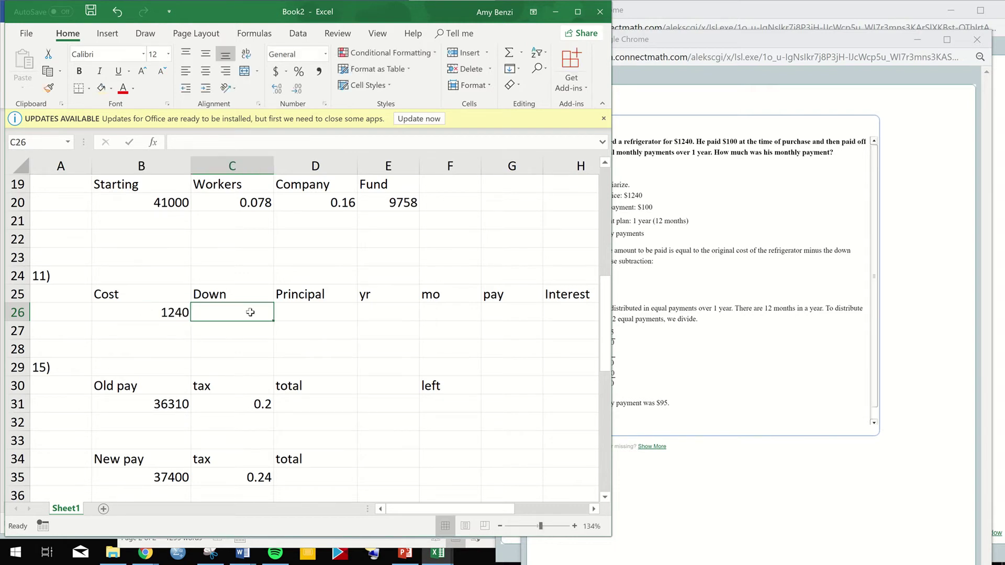
text(100)
Calculate the Principal in D26 by subtracting the down payment C26 from the cost B26.
click(312, 314)
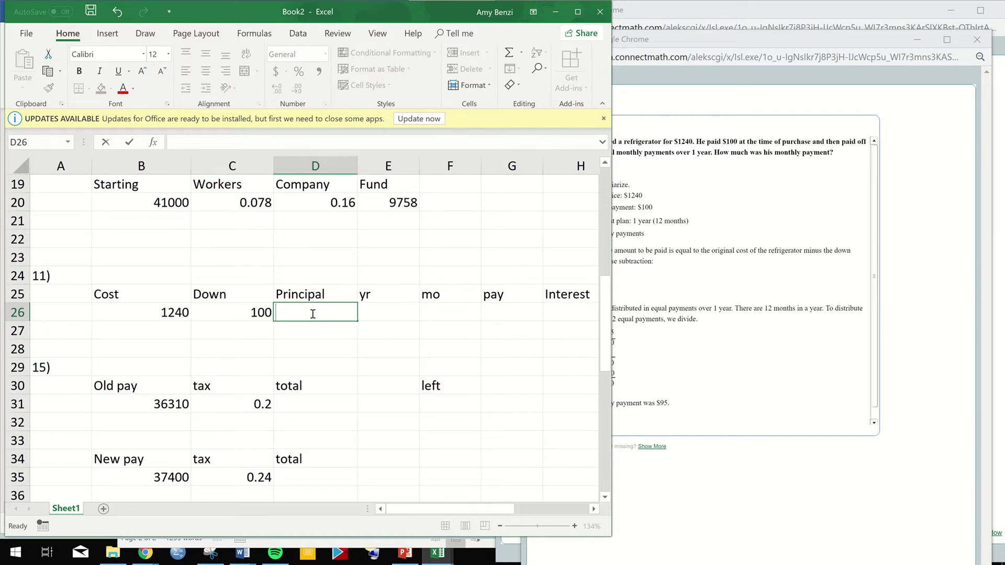
text(=)
click(173, 313)
text(-)
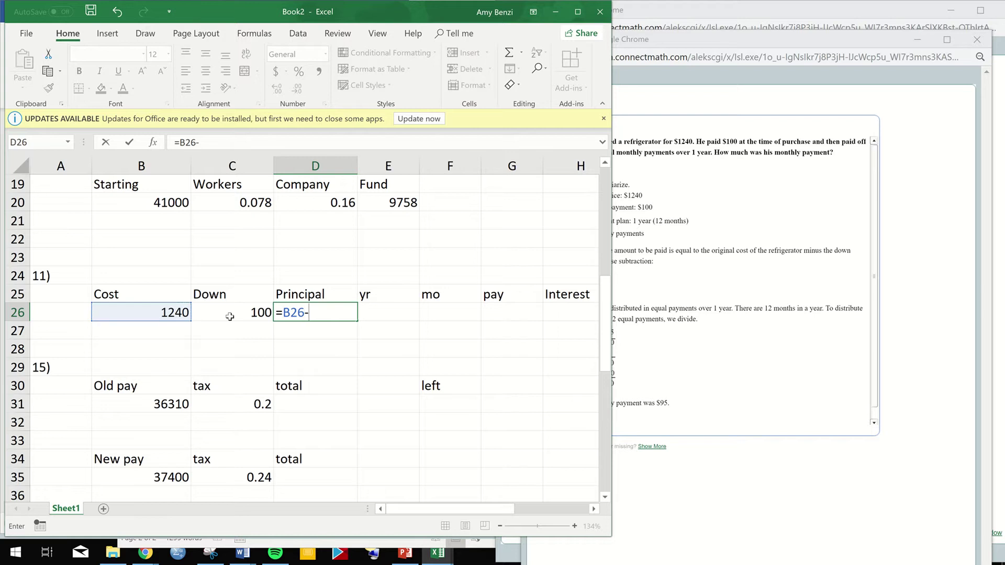
click(230, 317)
key(Return)
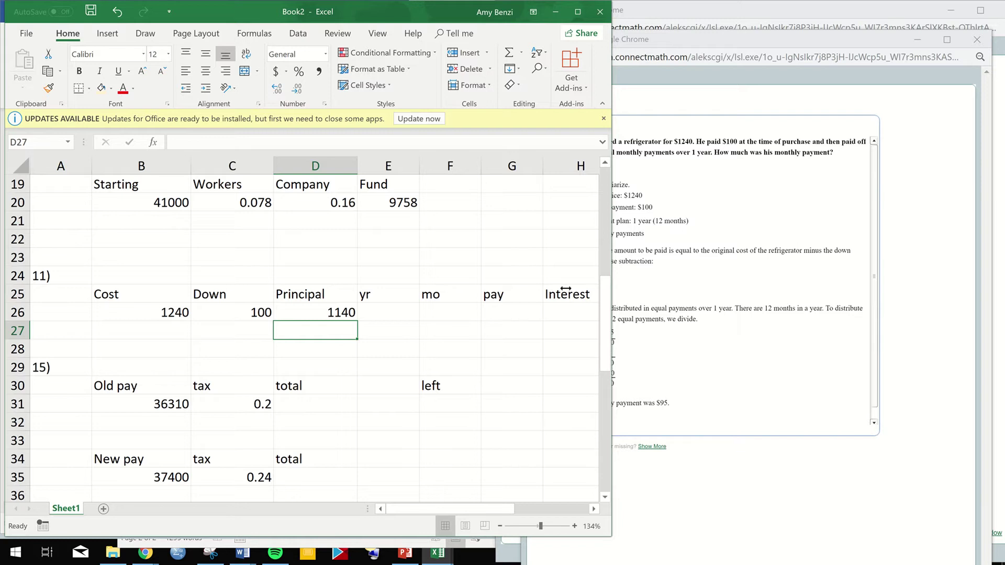
Arrange the Excel window and the question 9 worked example side by side so the table and solution are both readable.
drag(611, 285, 531, 293)
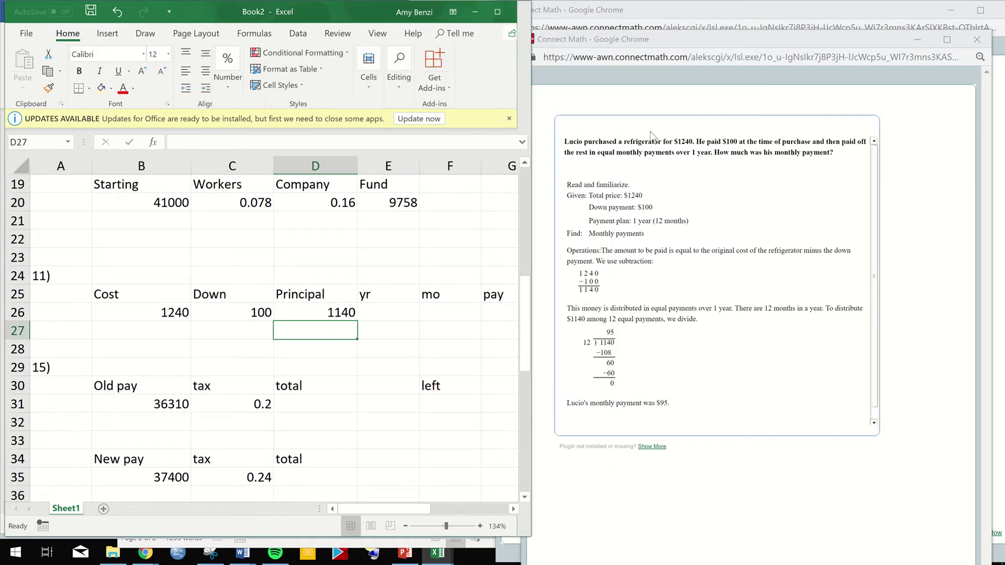
mouse_move(754, 42)
mouse_down()
mouse_move(803, 45)
mouse_move(770, 46)
mouse_up()
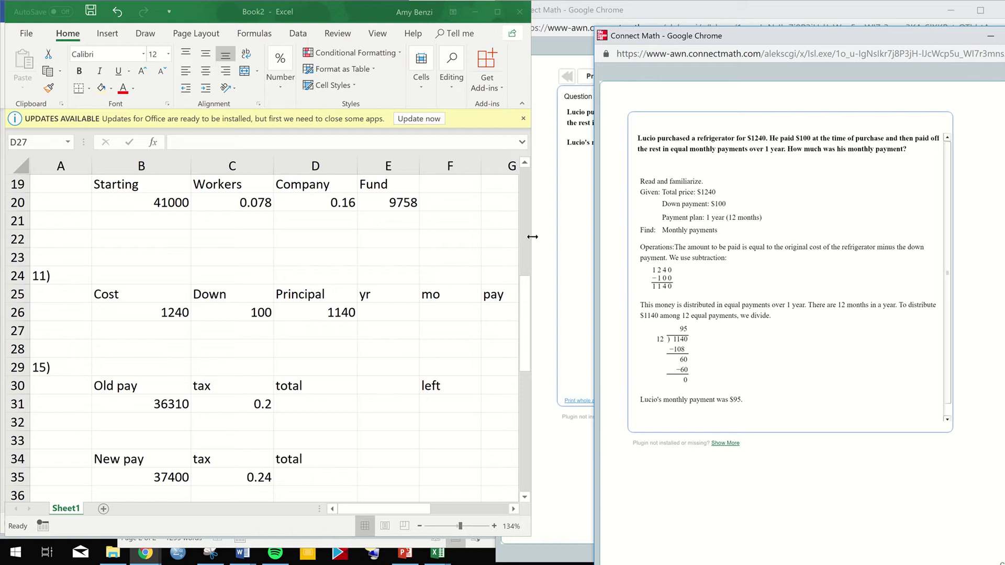
drag(531, 235, 597, 236)
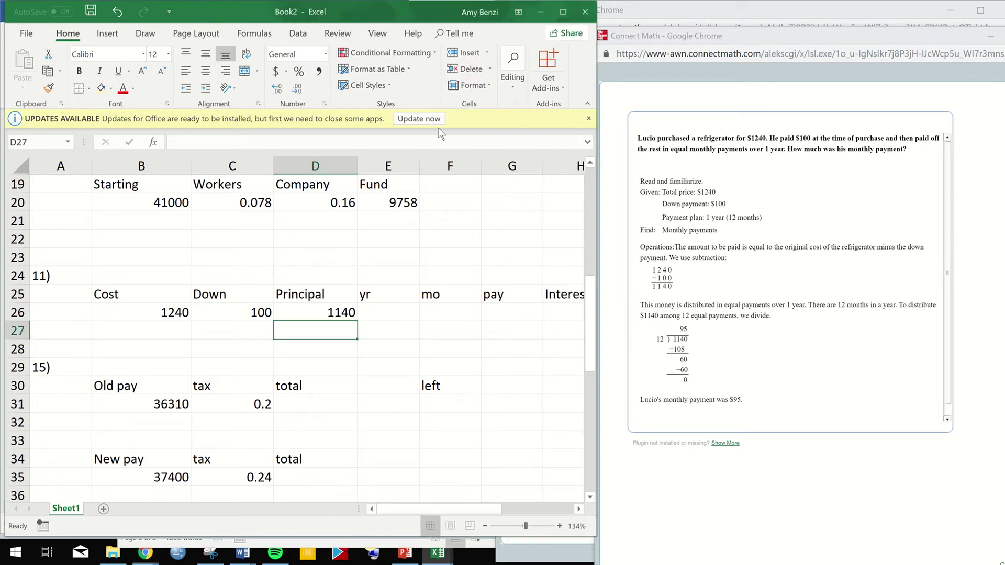
mouse_move(369, 6)
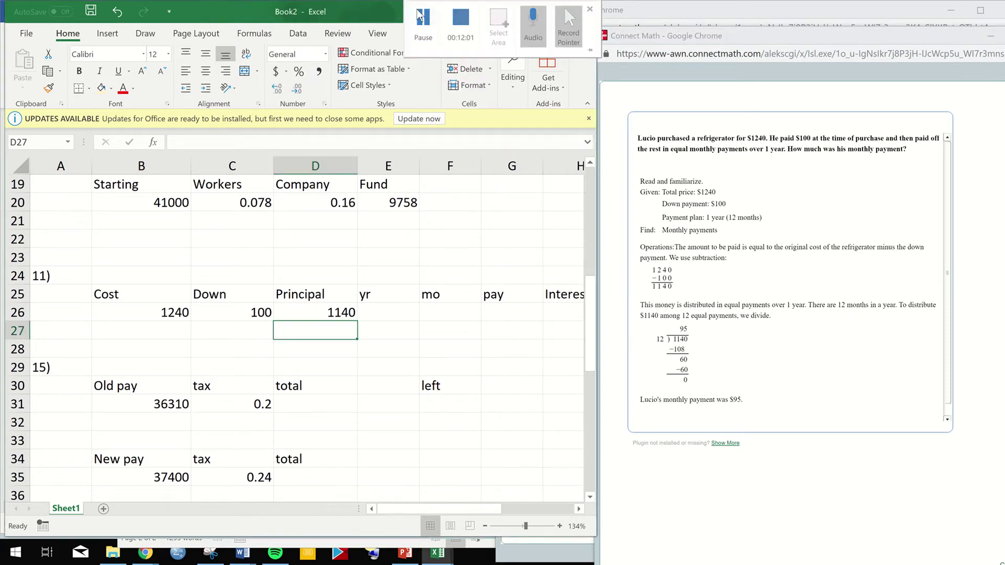
click(428, 21)
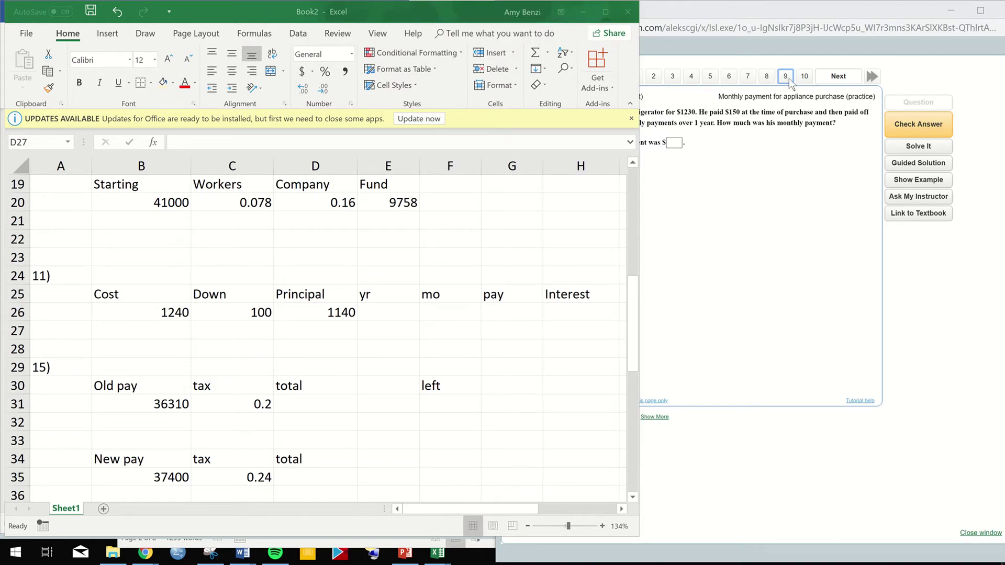
Advance Connect Math to question 11 and clear the Cost, Down and Principal cells B26:D26 in the worksheet.
click(838, 77)
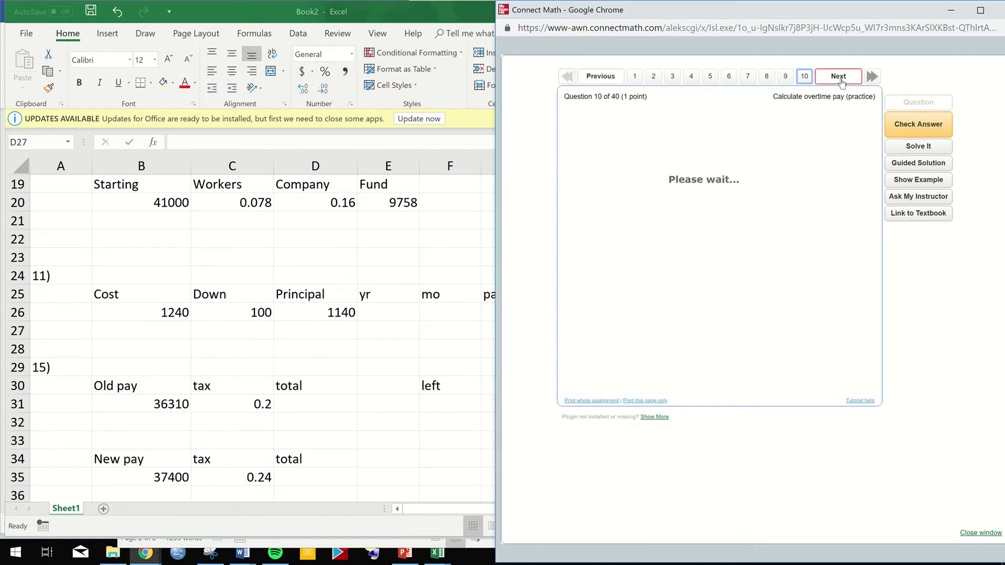
click(348, 335)
drag(277, 314, 174, 314)
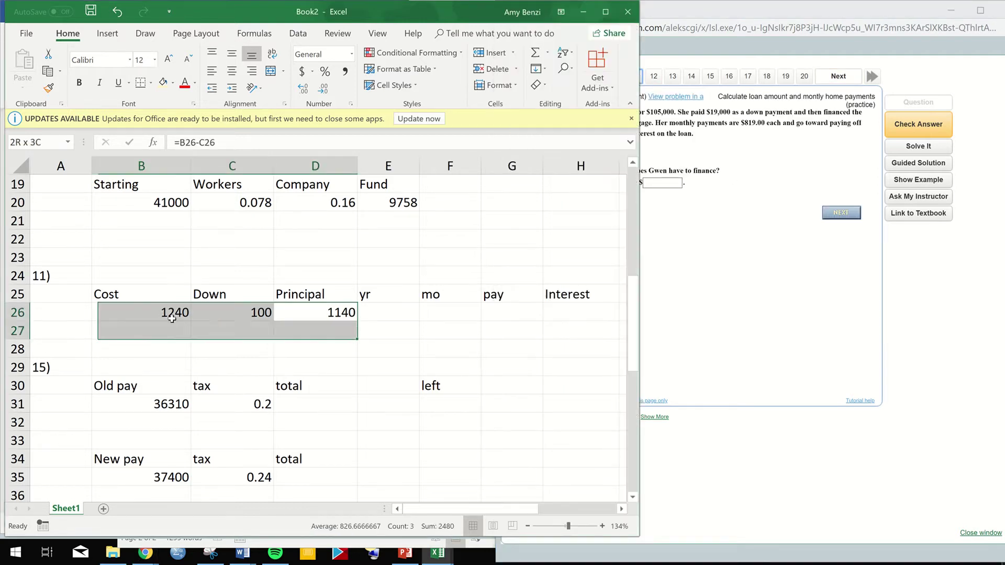
right_click(174, 323)
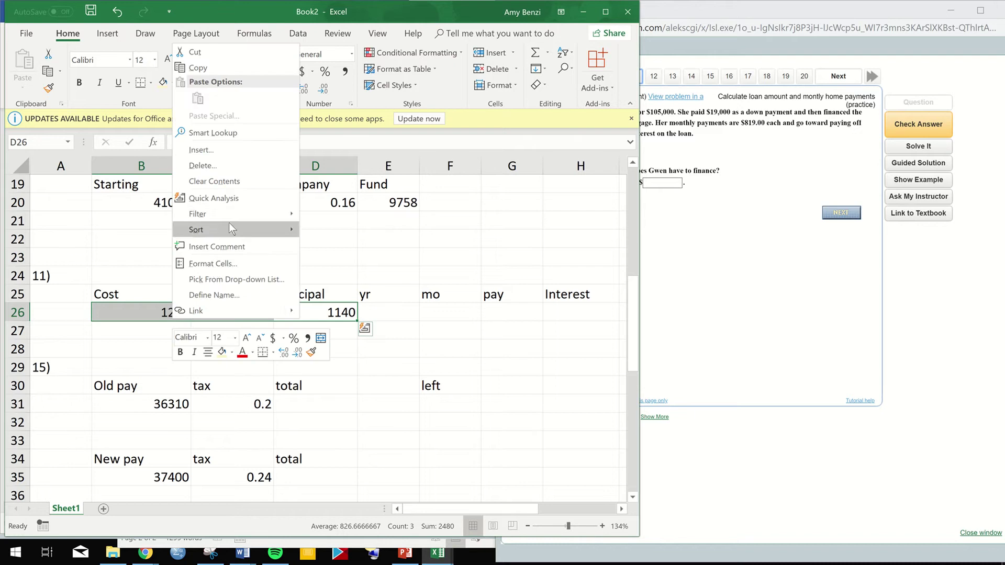
click(228, 182)
Enter question 11's home cost of 105000 in B26 and down payment of 19000 in C26.
click(685, 284)
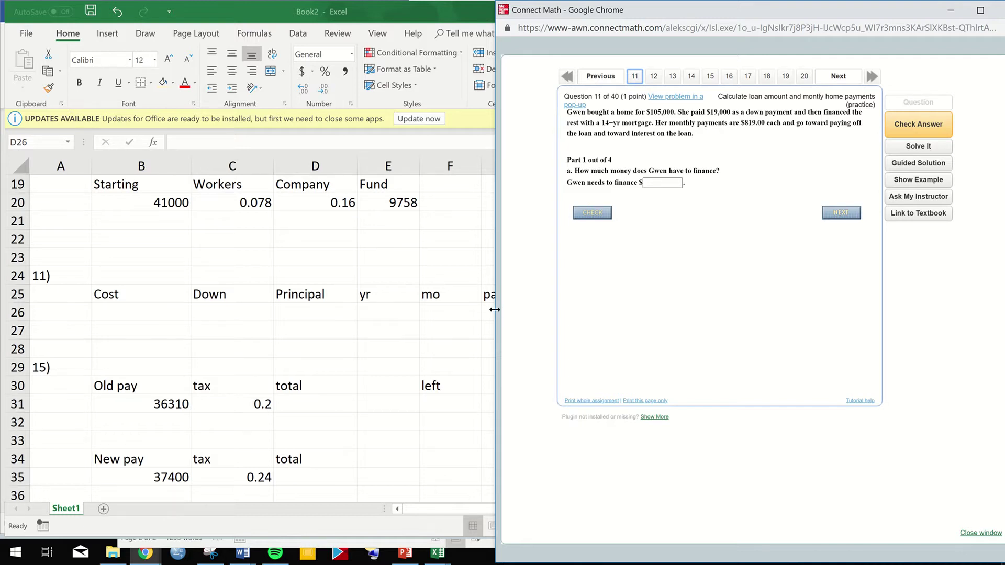
drag(496, 309, 573, 312)
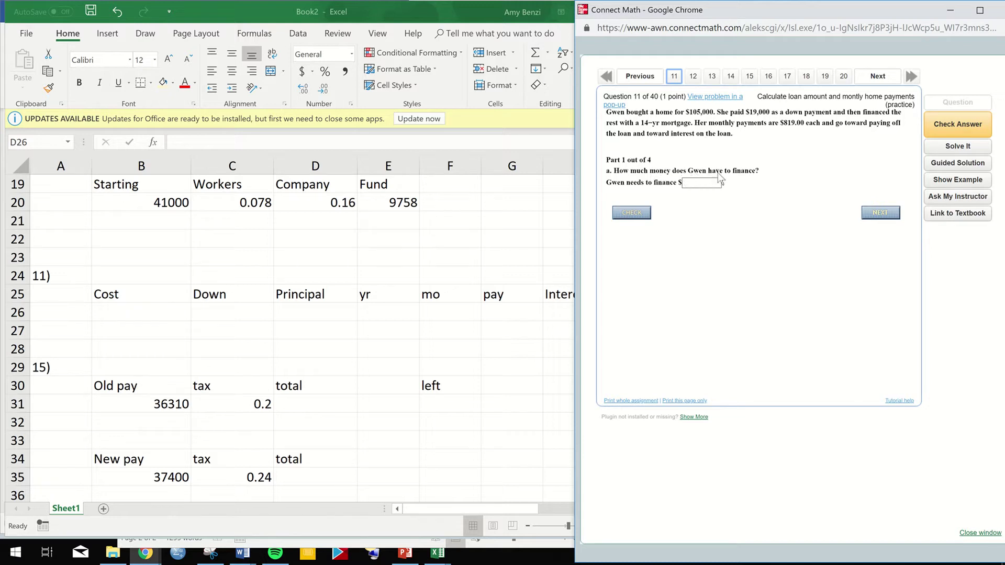
click(106, 310)
double_click(107, 310)
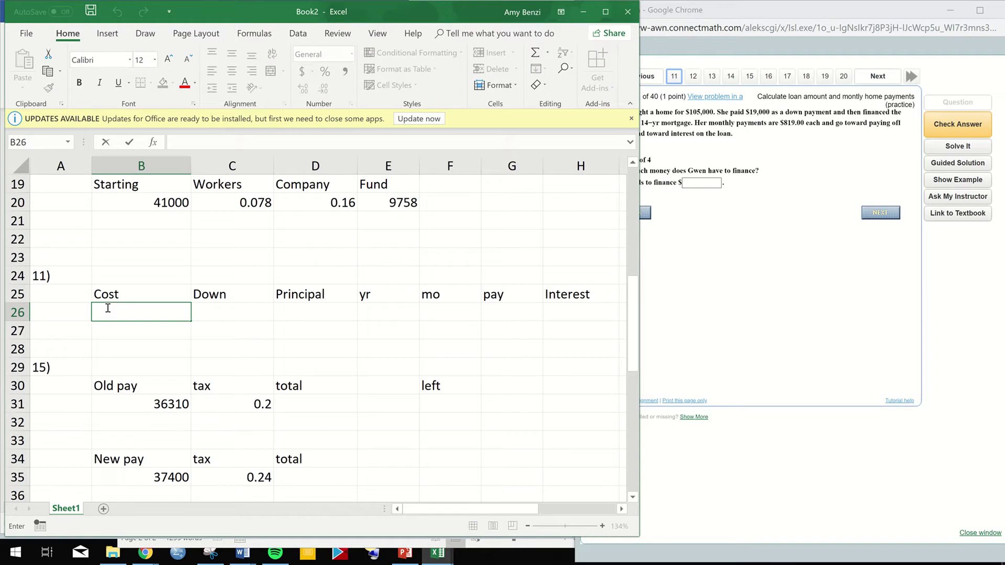
text(105000)
click(233, 310)
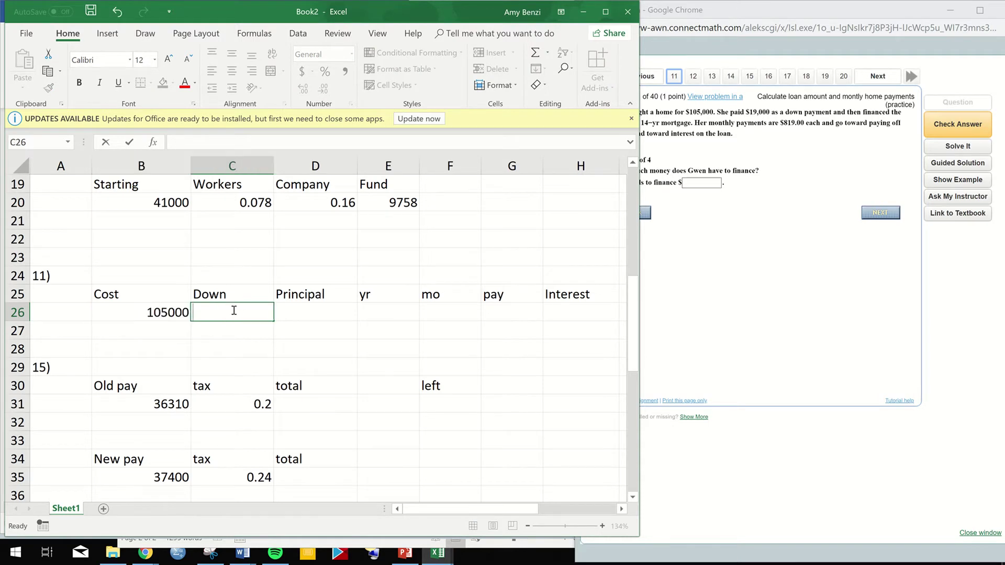
text(19000)
Calculate the home loan's Principal in D26 with the formula =B26-C26.
click(310, 311)
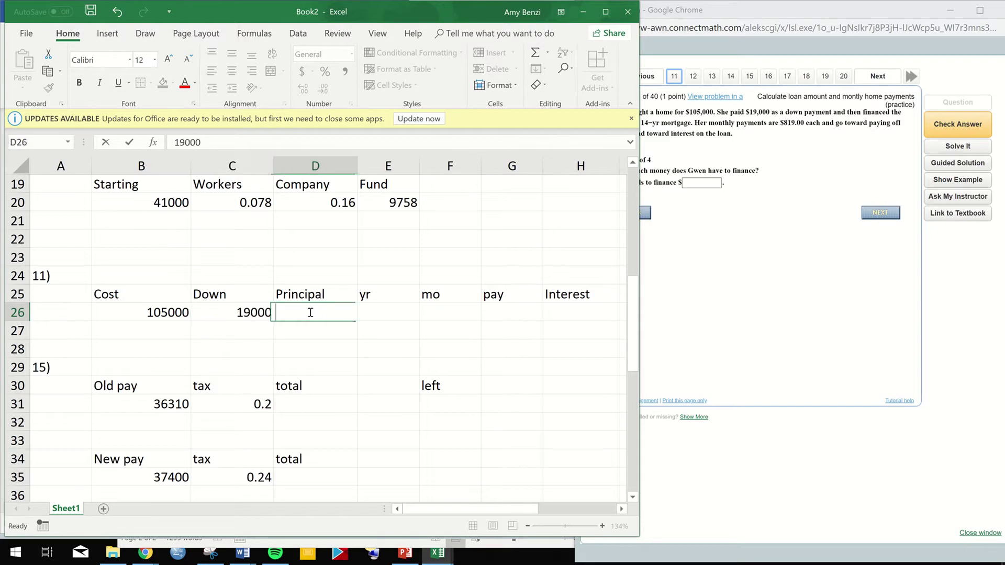
text(=)
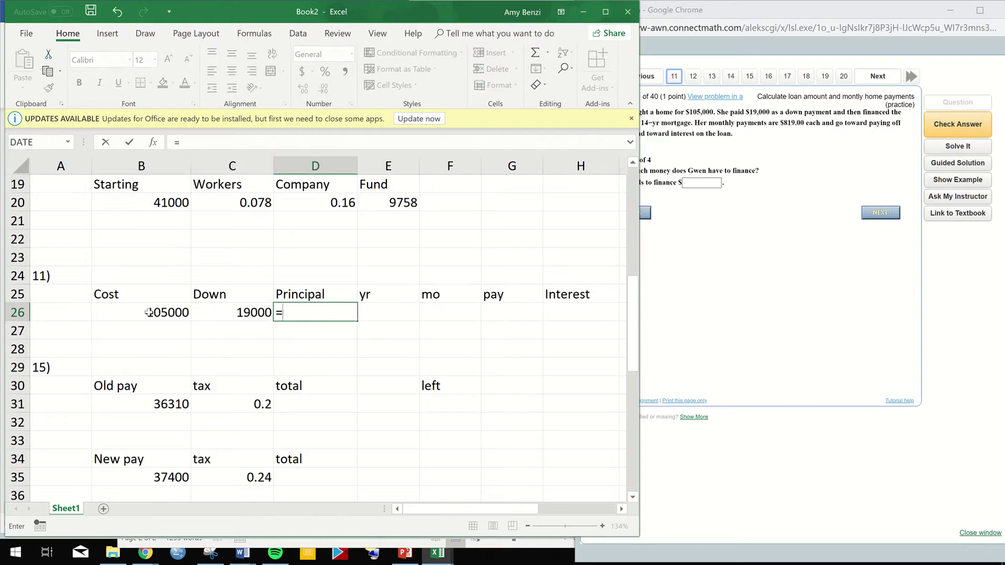
click(149, 313)
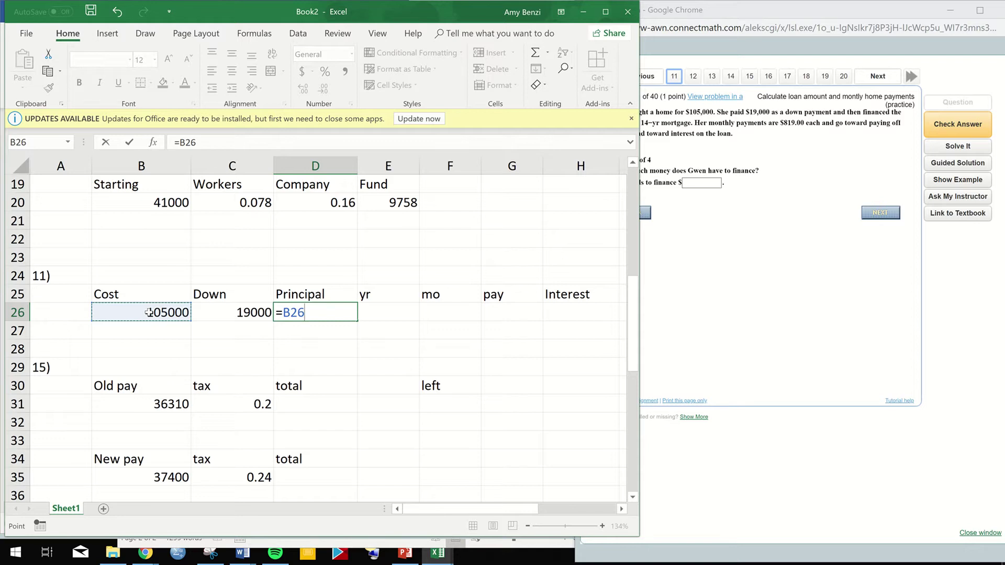
text(-)
click(232, 316)
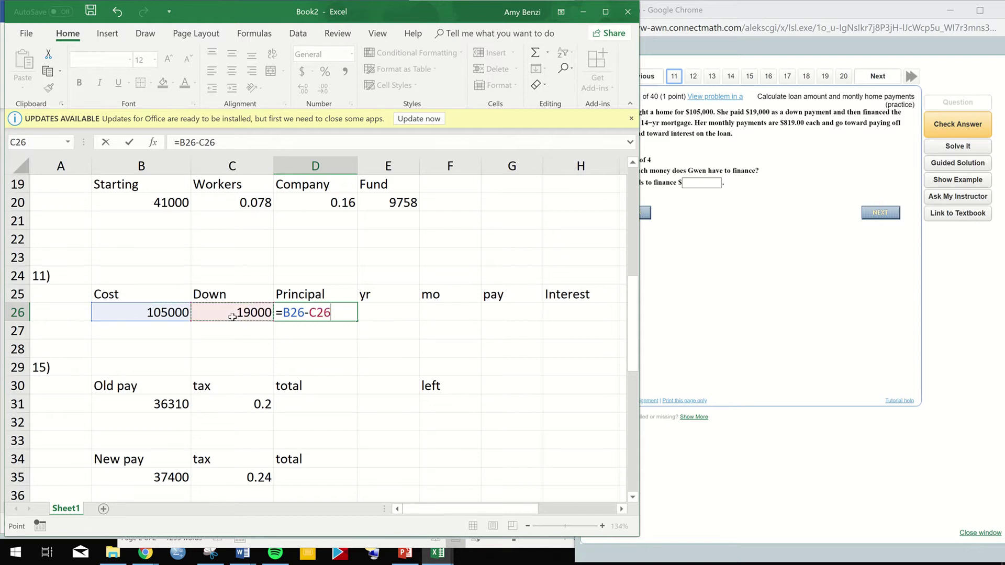
key(Return)
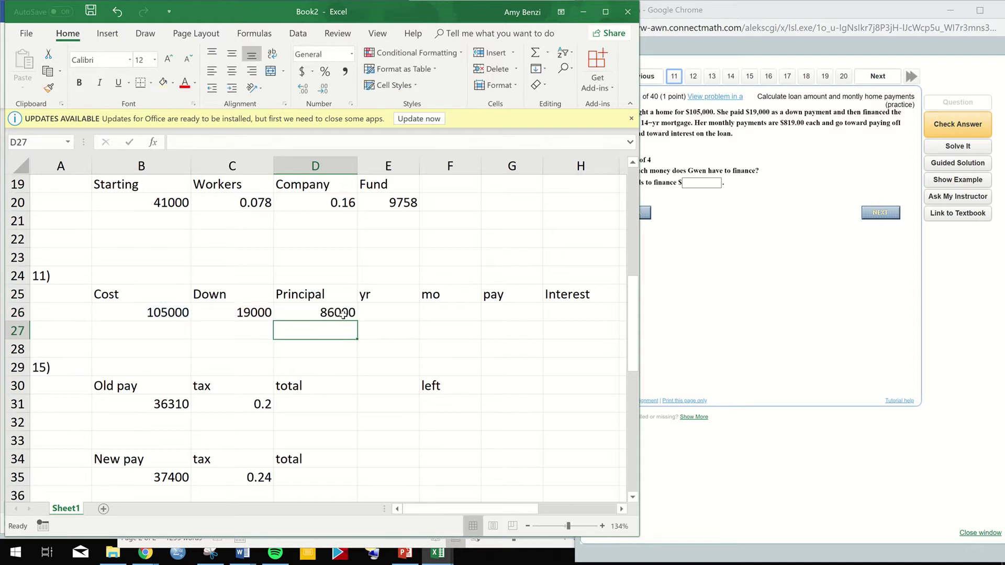
Copy the Principal from D26 into question 11's Part 1 financed amount and check the answer.
click(343, 314)
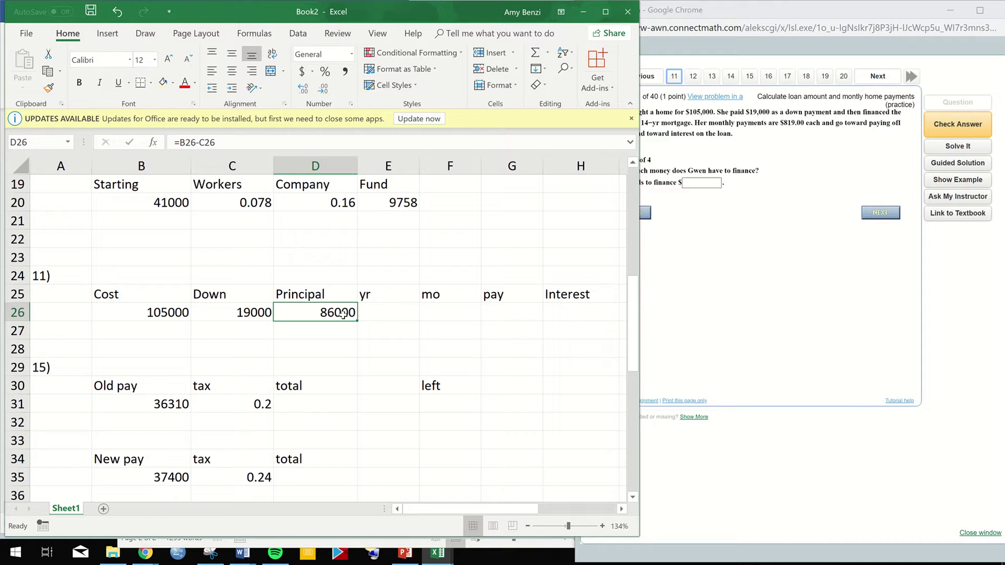
key(ctrl+c)
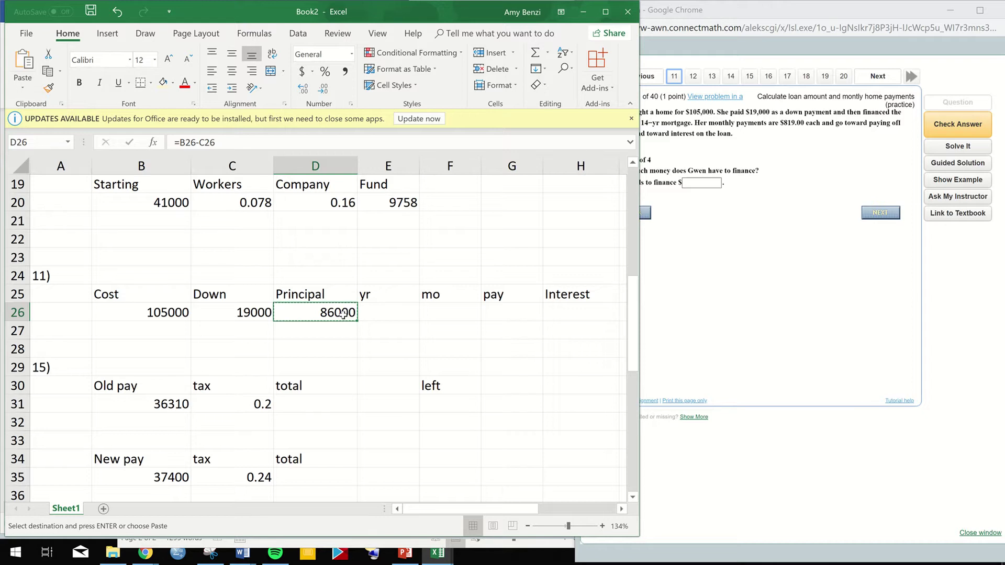
click(685, 183)
key(ctrl+v)
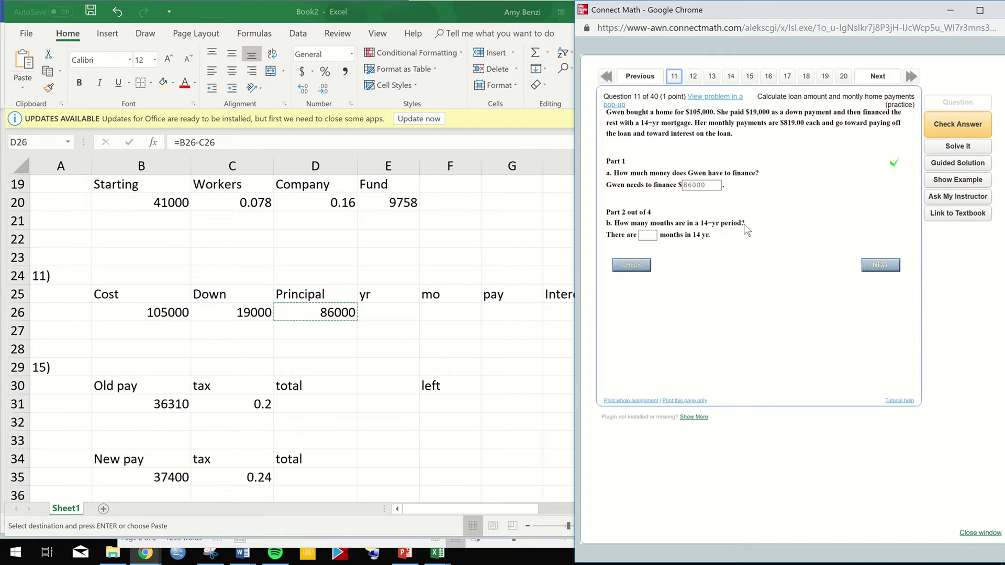
Show the worked example for question 11 and replace the cost in B26 with 92000 and the down payment in C26 with 34000.
click(952, 179)
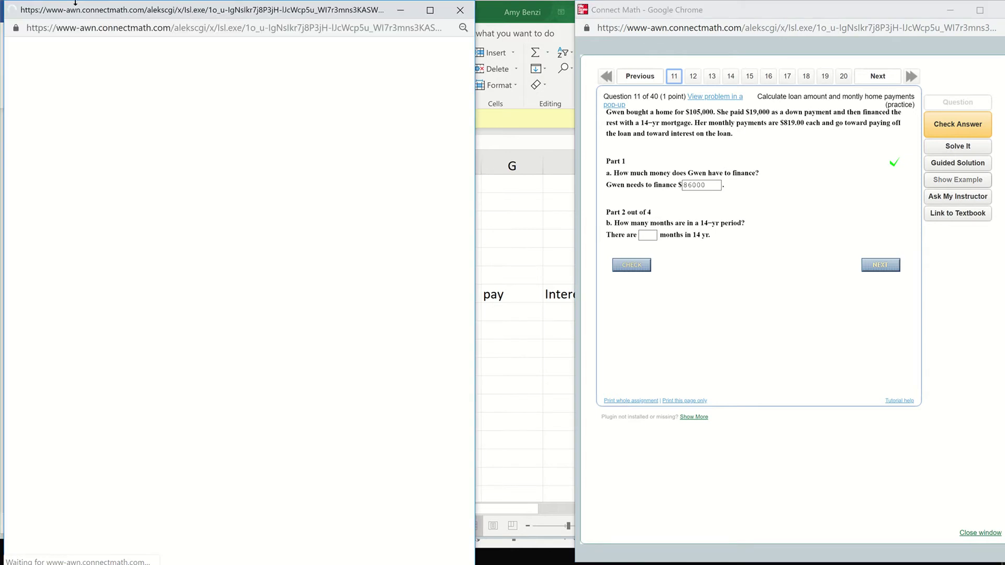
drag(184, 8, 750, 18)
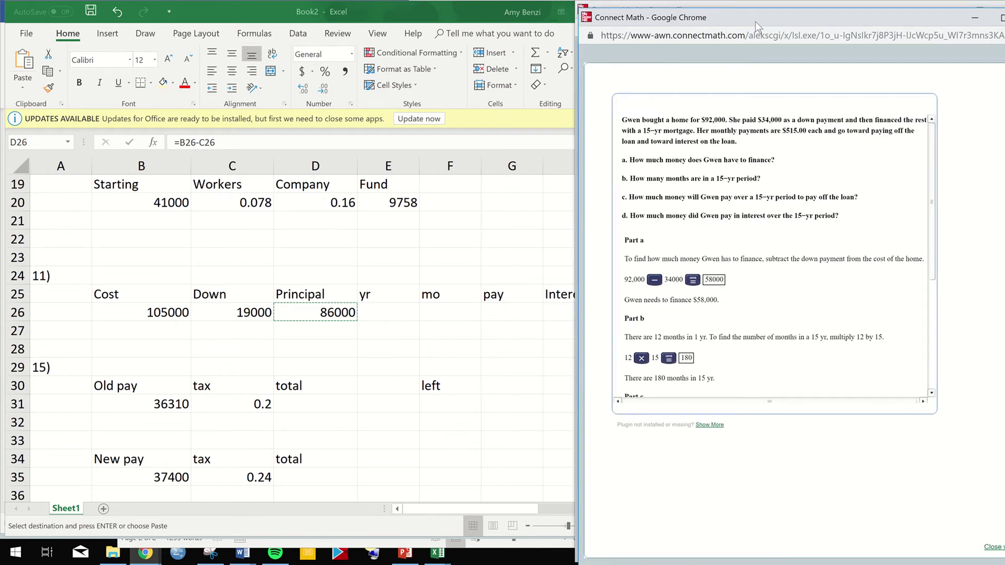
double_click(175, 312)
double_click(175, 311)
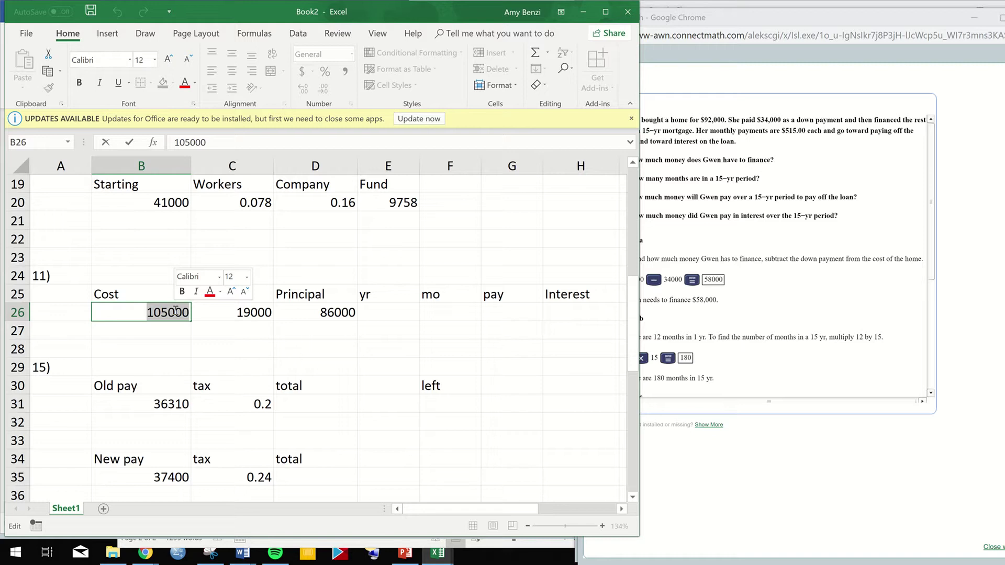
text(92000)
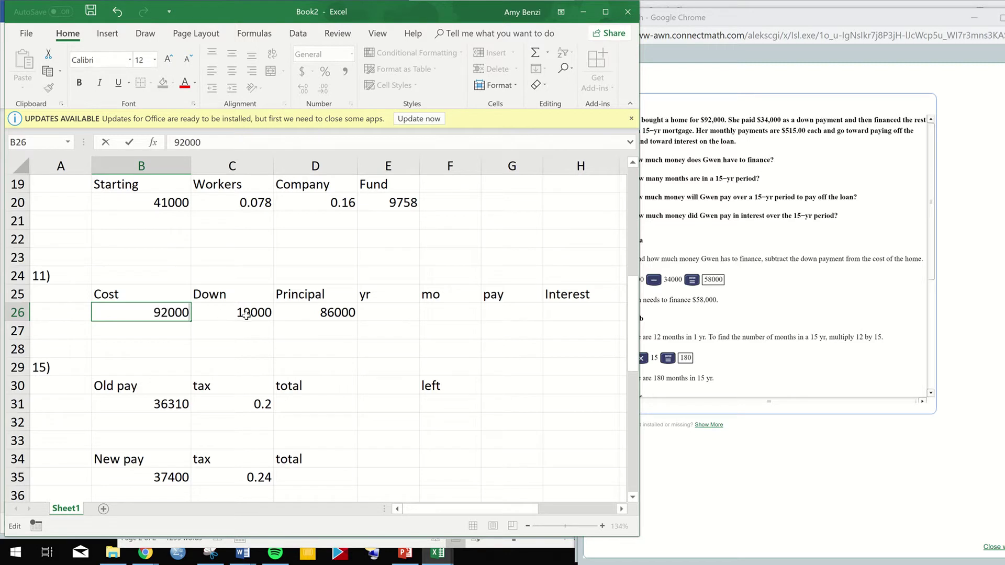
double_click(246, 314)
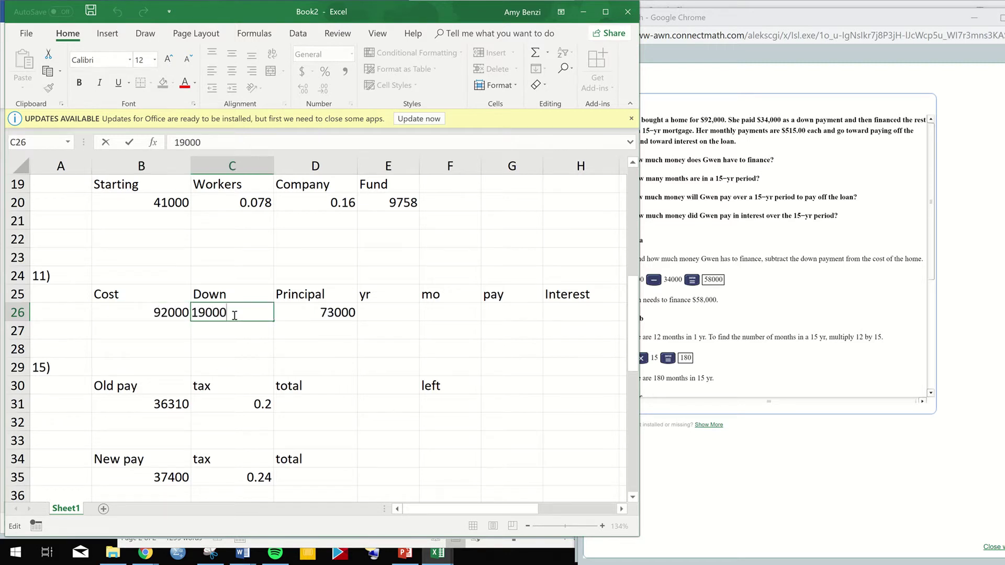
double_click(219, 313)
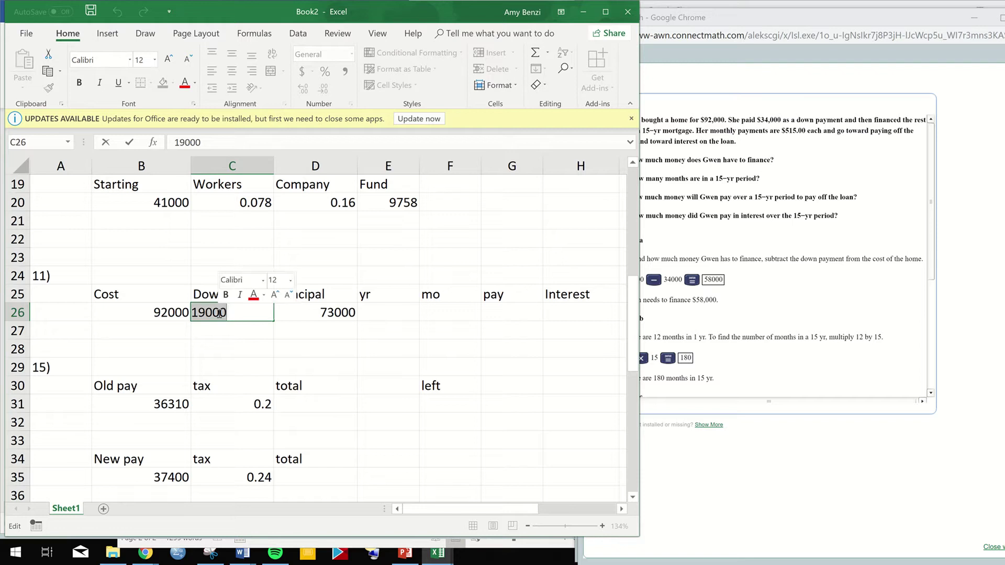
text(34000)
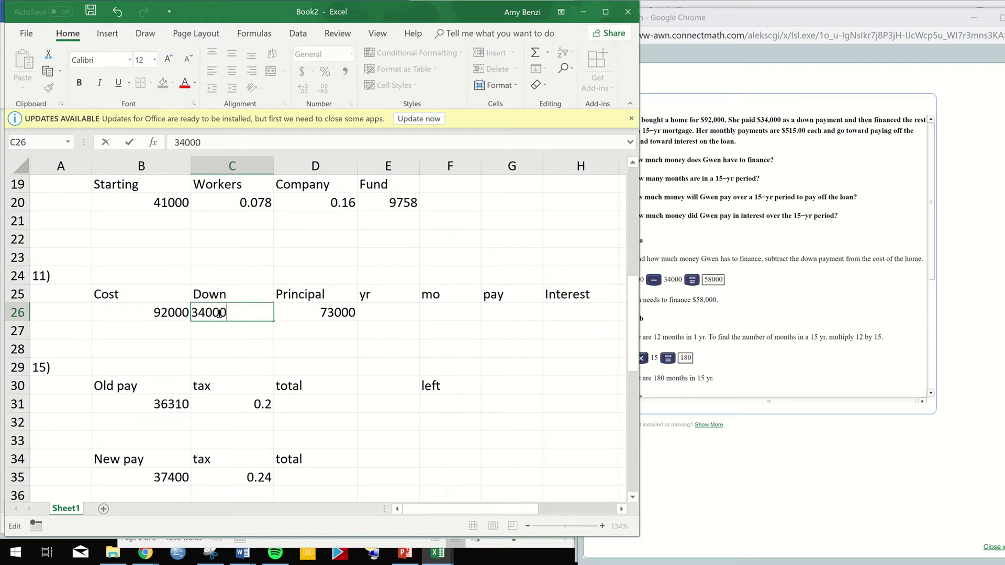
key(Return)
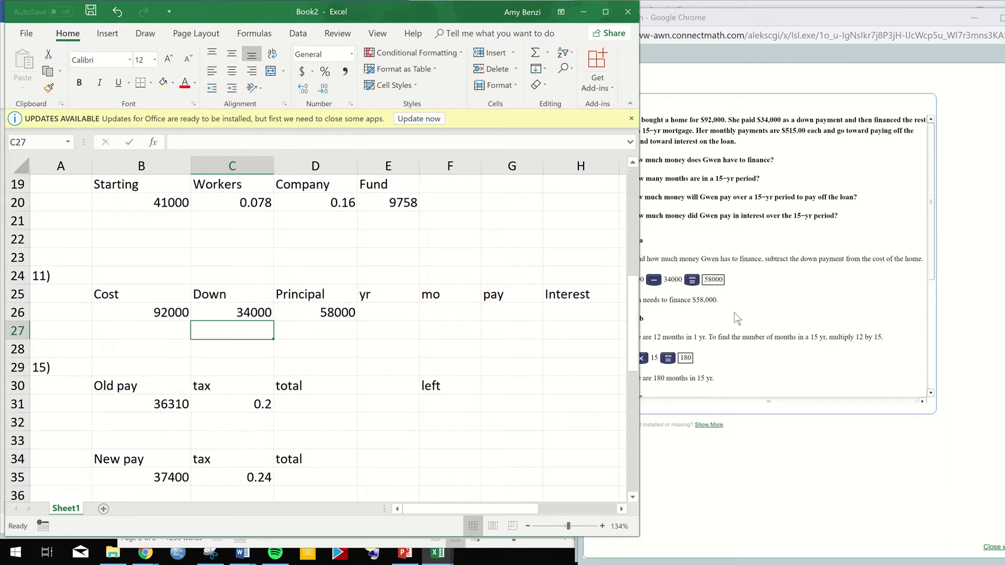
Enter the example's mortgage term of 15 years in the yr cell E26.
drag(639, 327, 927, 227)
scroll(930, 308, down, 2)
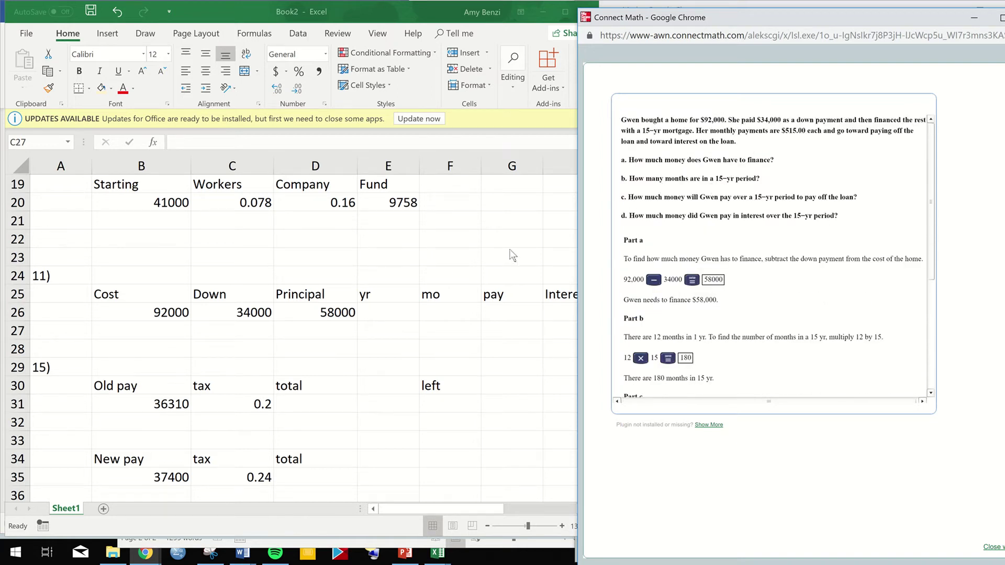
click(390, 313)
double_click(390, 313)
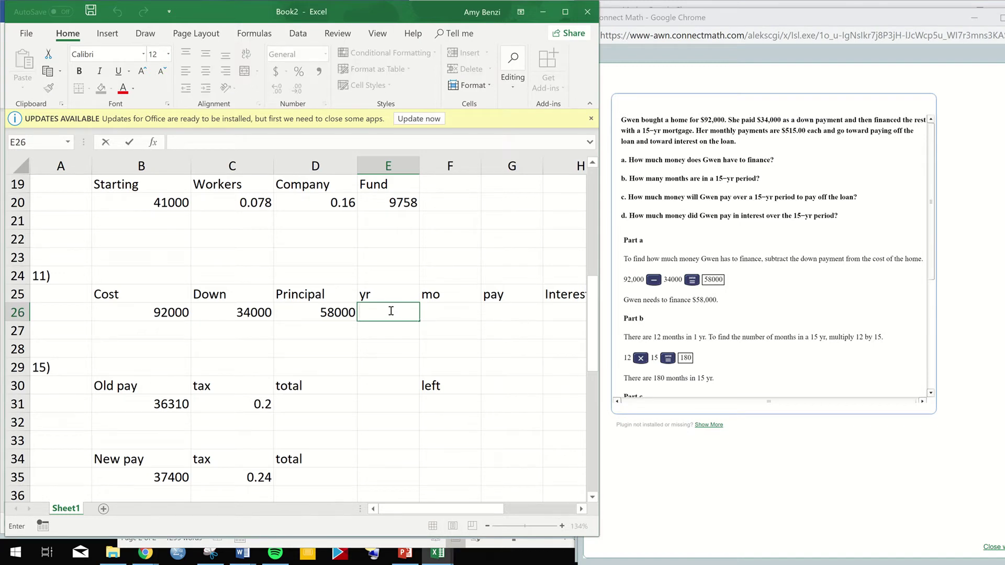
text(15)
Calculate the number of months in F26 by multiplying the years in E26 by 12.
click(453, 314)
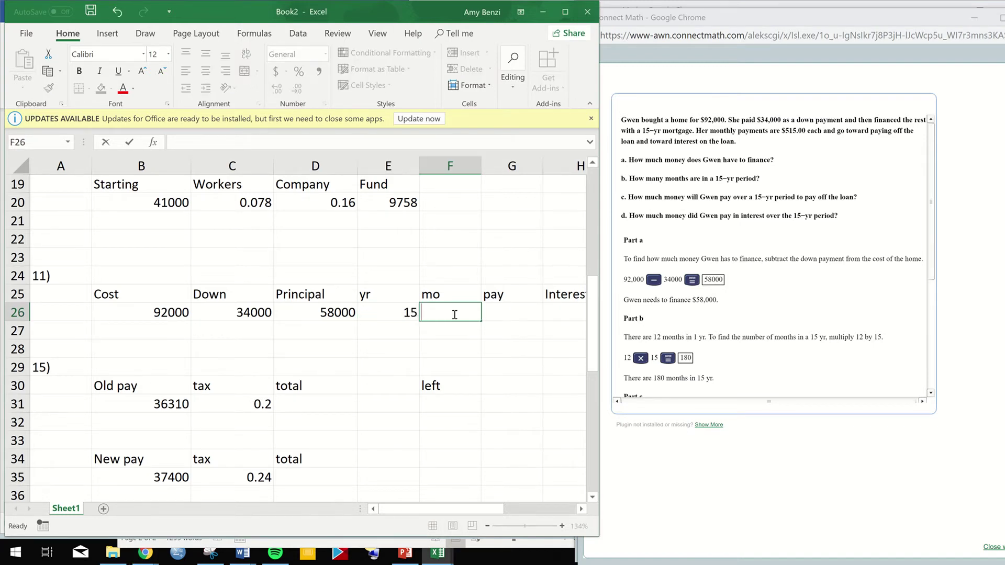
double_click(454, 315)
text(=)
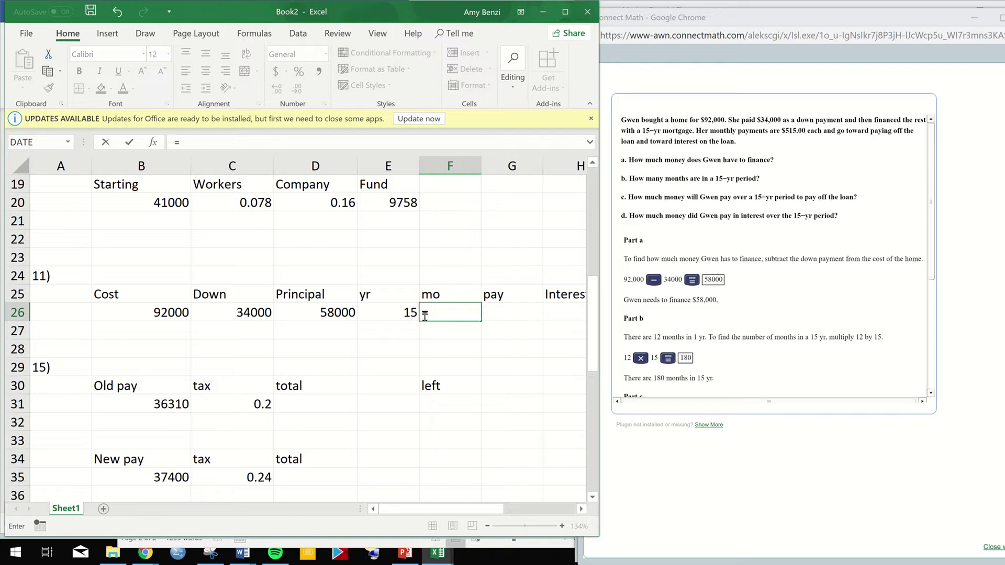
click(407, 313)
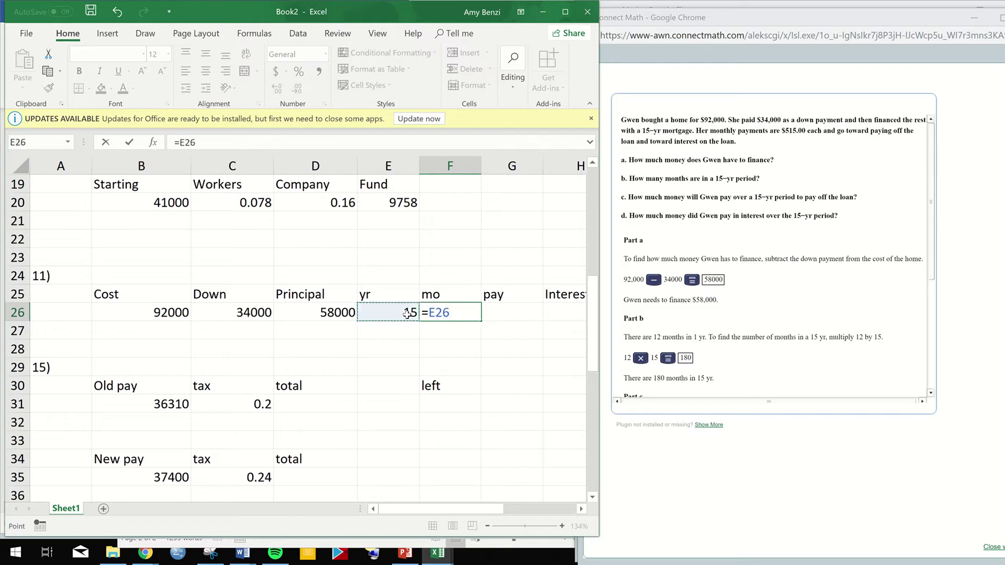
text(*12)
key(Return)
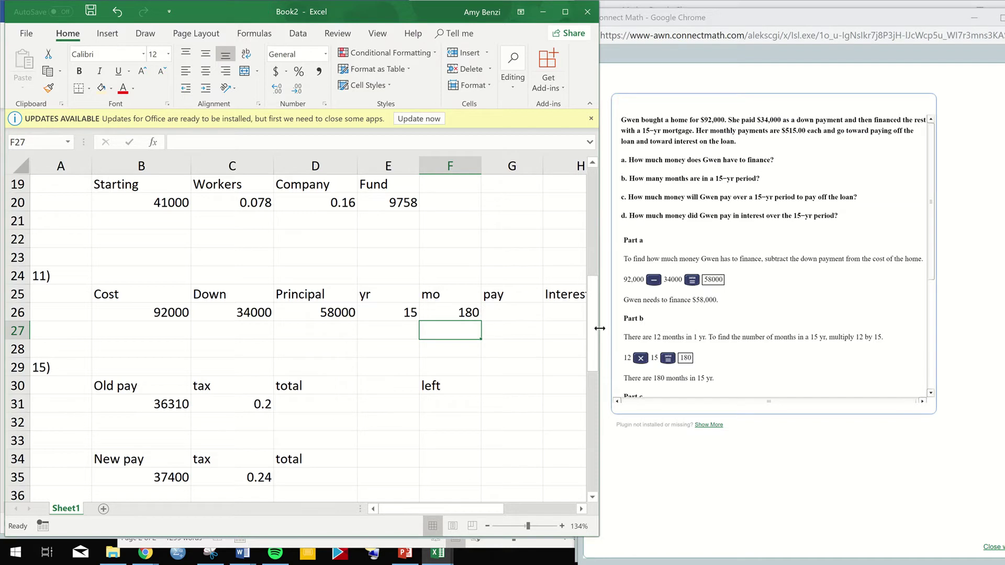
mouse_move(599, 328)
mouse_down()
mouse_move(667, 331)
mouse_move(610, 331)
mouse_up()
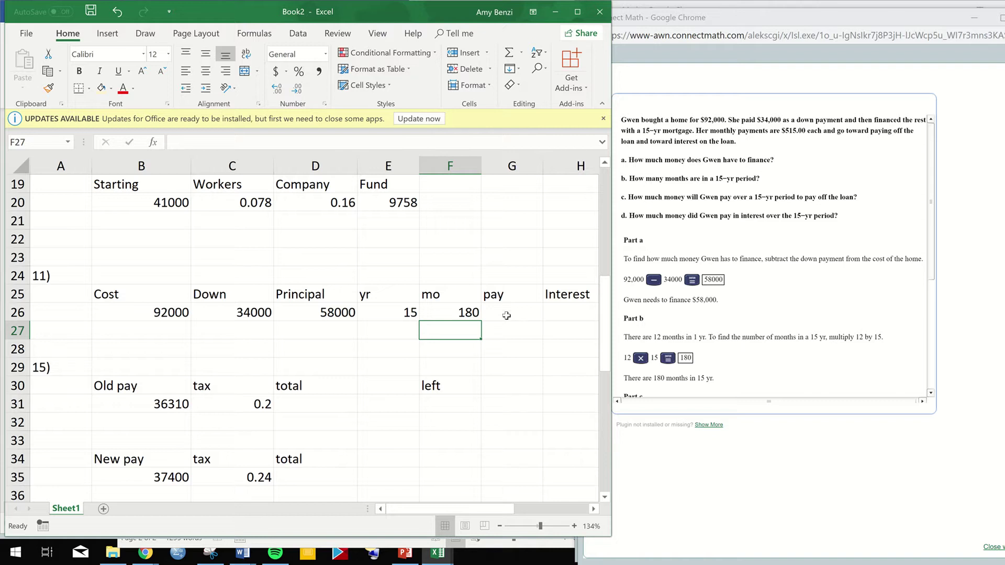
double_click(506, 314)
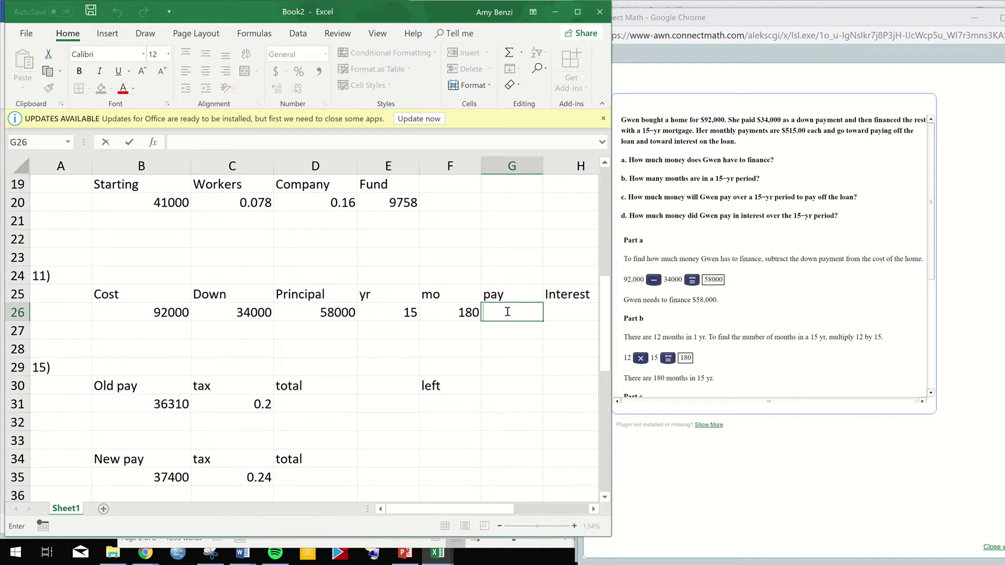
double_click(559, 312)
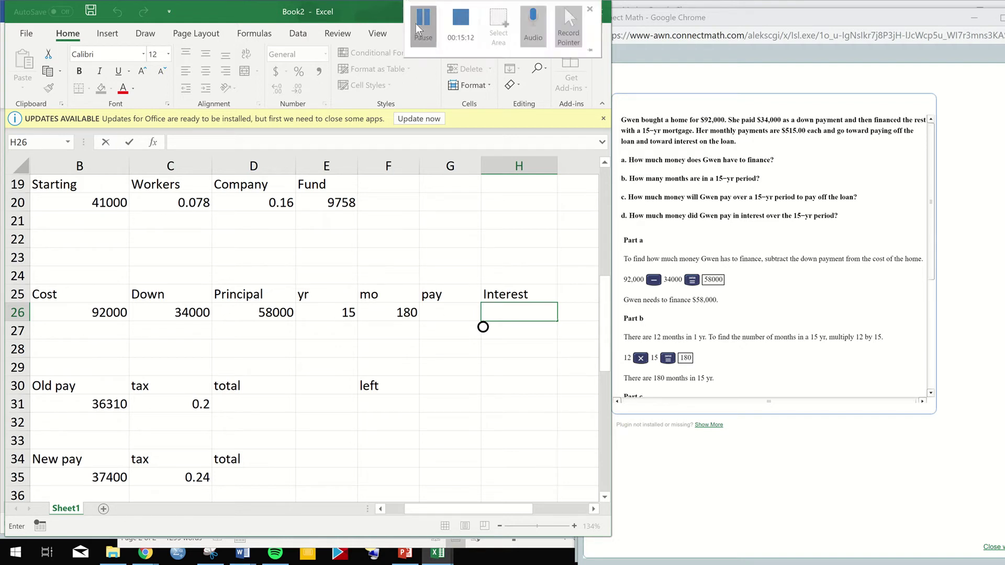
click(421, 21)
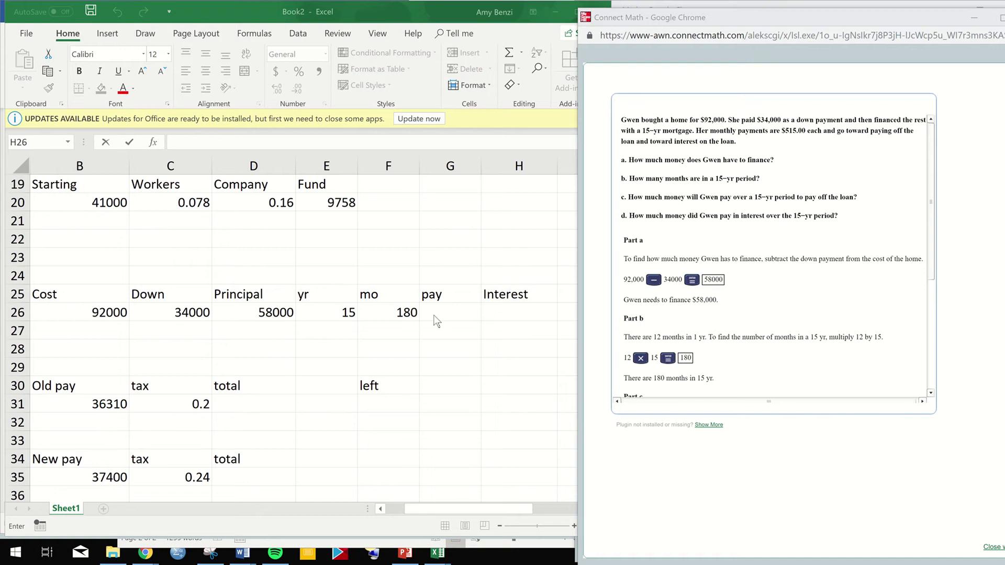
Calculate the total loan payments in G26 by multiplying the 515 monthly payment by the months in F26.
click(437, 321)
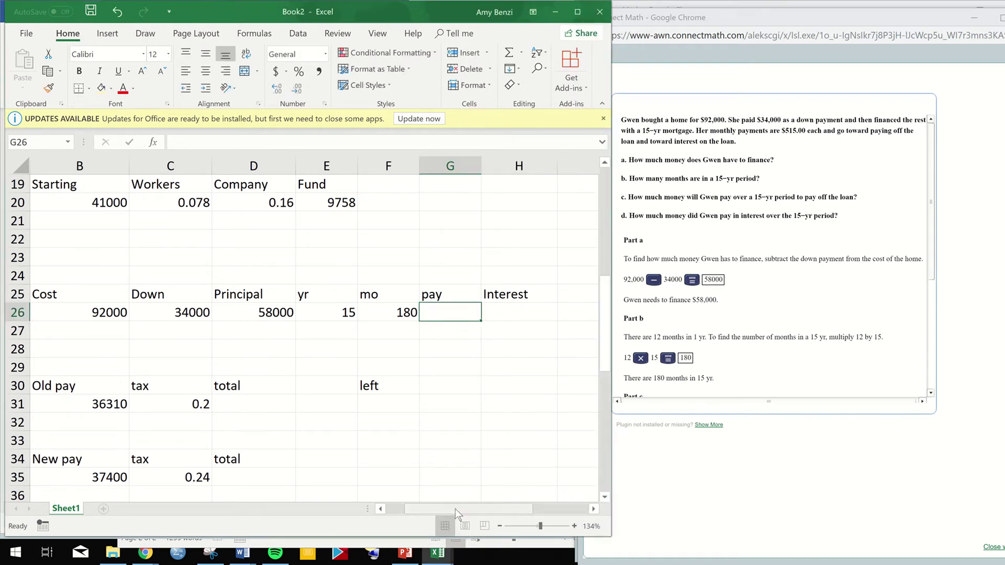
drag(454, 512, 442, 508)
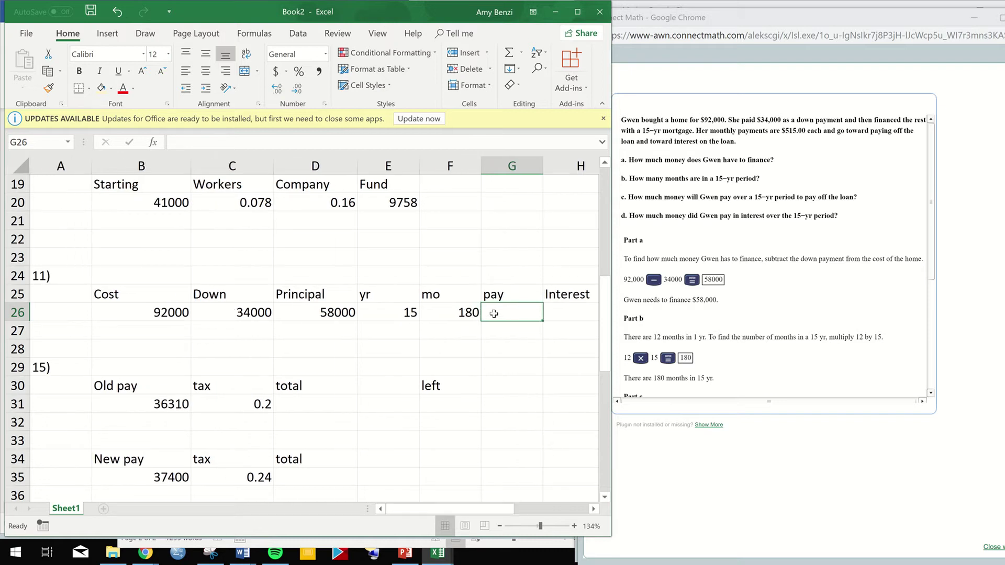
text(=)
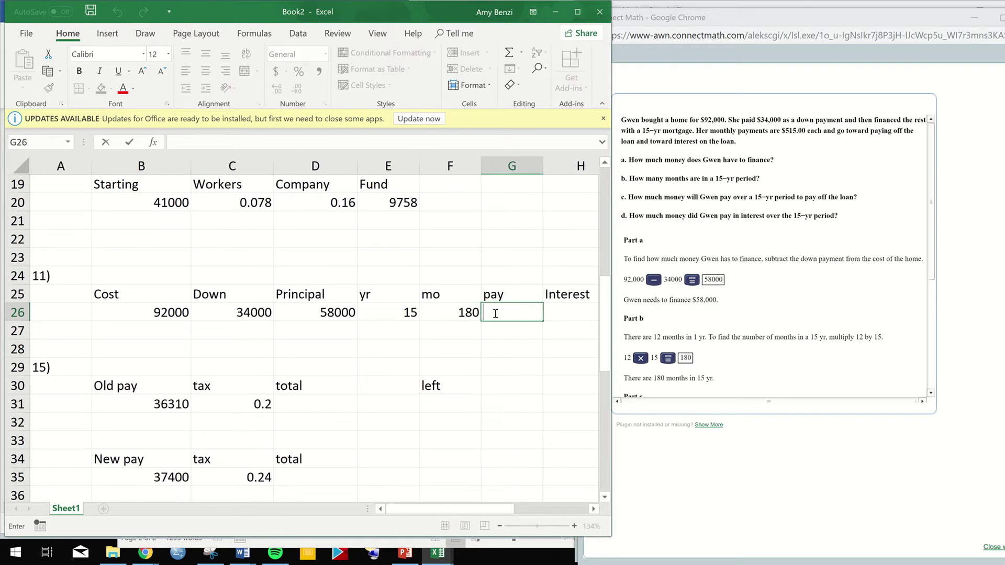
text(=)
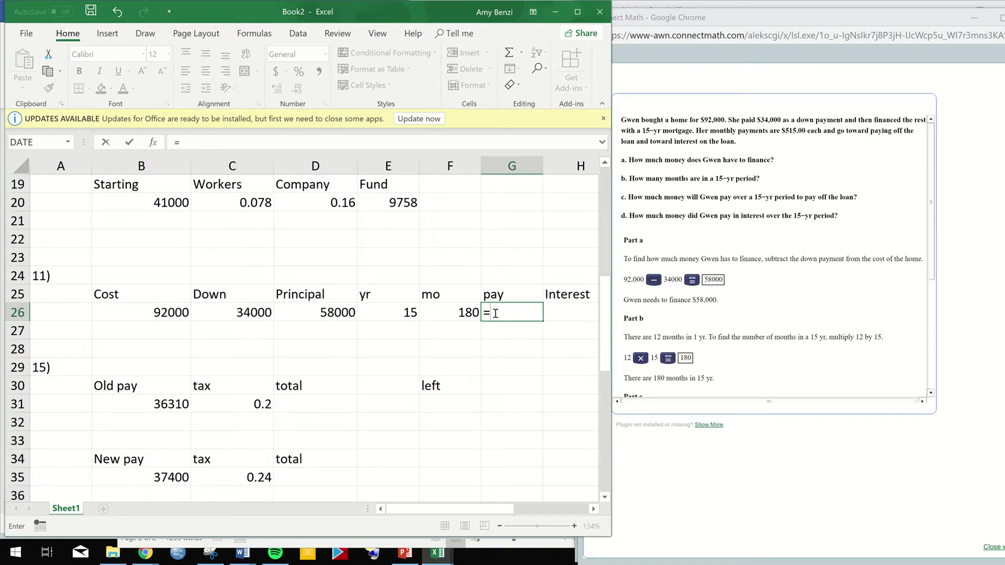
text(5515)
click(494, 313)
key(BackSpace)
click(698, 337)
drag(697, 337, 632, 336)
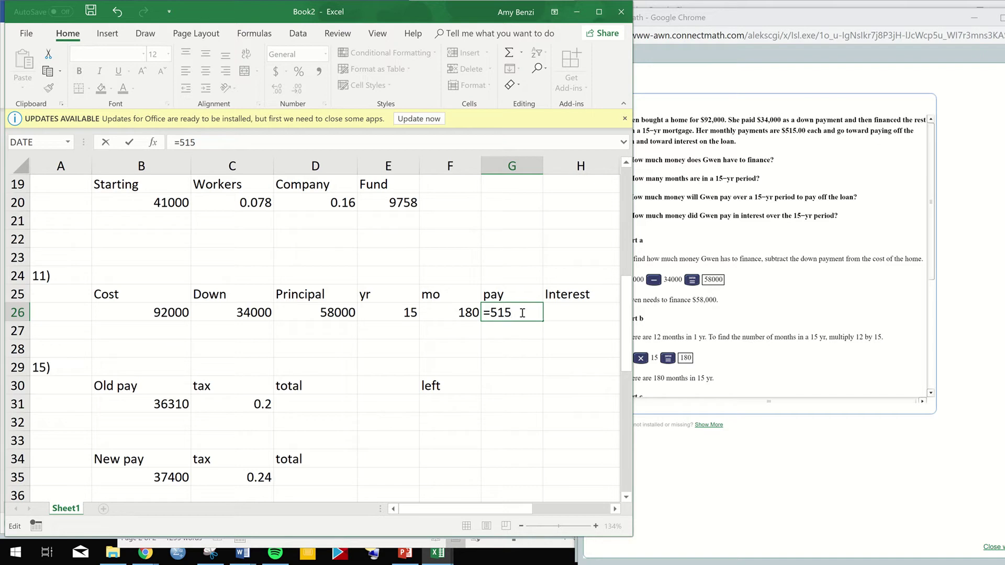
text(*)
click(472, 317)
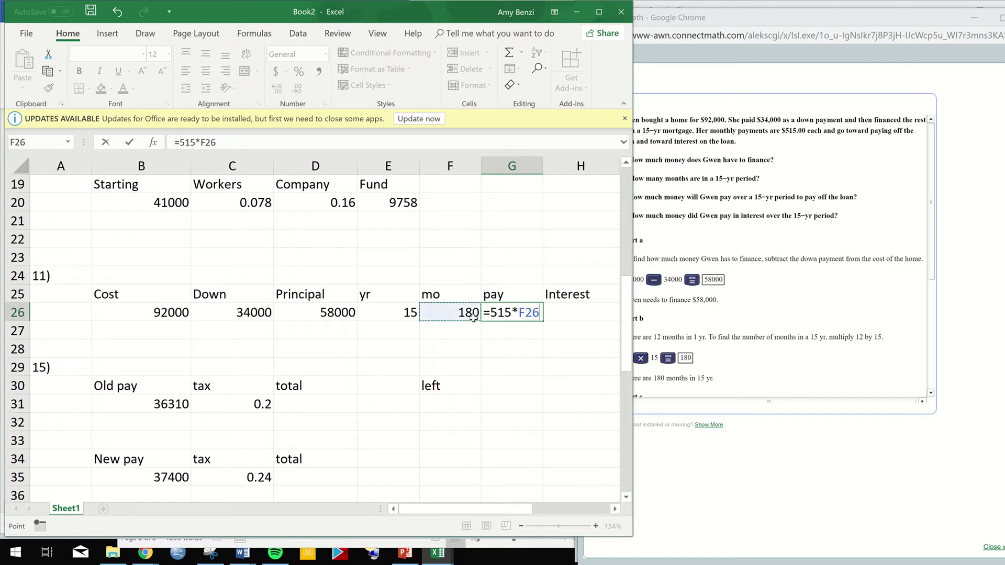
key(Return)
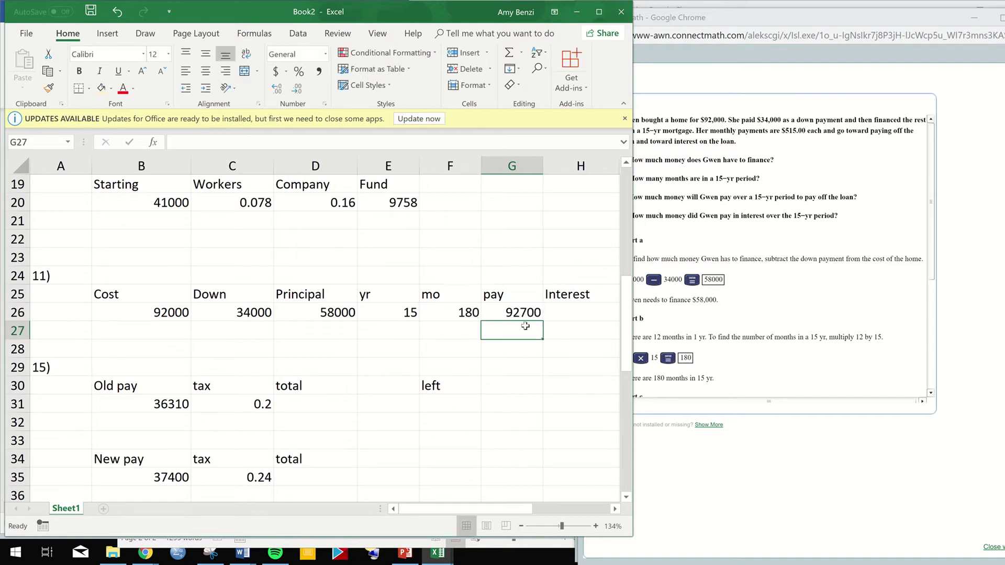
Calculate the loan interest in H26 by subtracting the Principal in D26 from the total payments in G26.
click(753, 307)
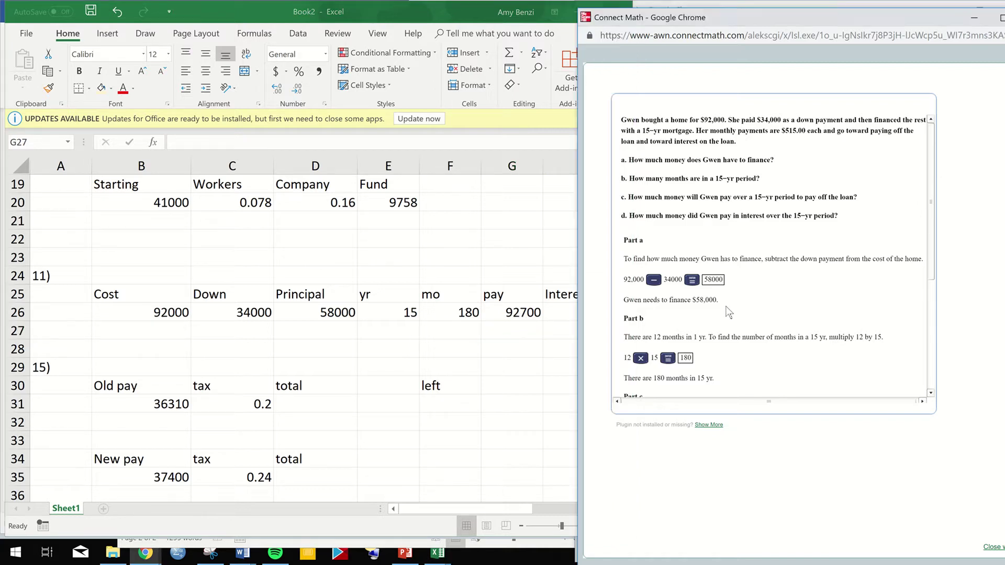
scroll(792, 312, down, 2)
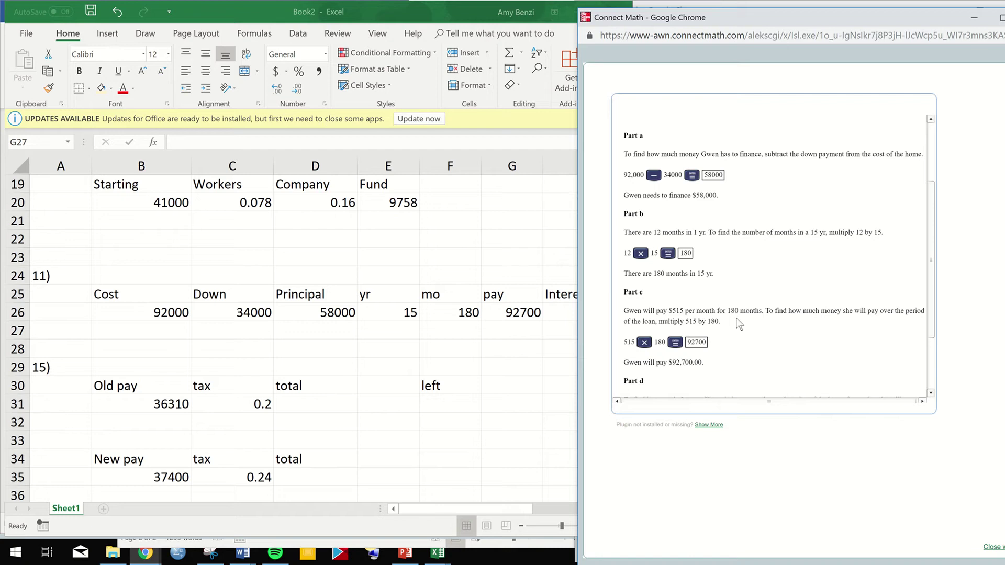
scroll(740, 323, up, 2)
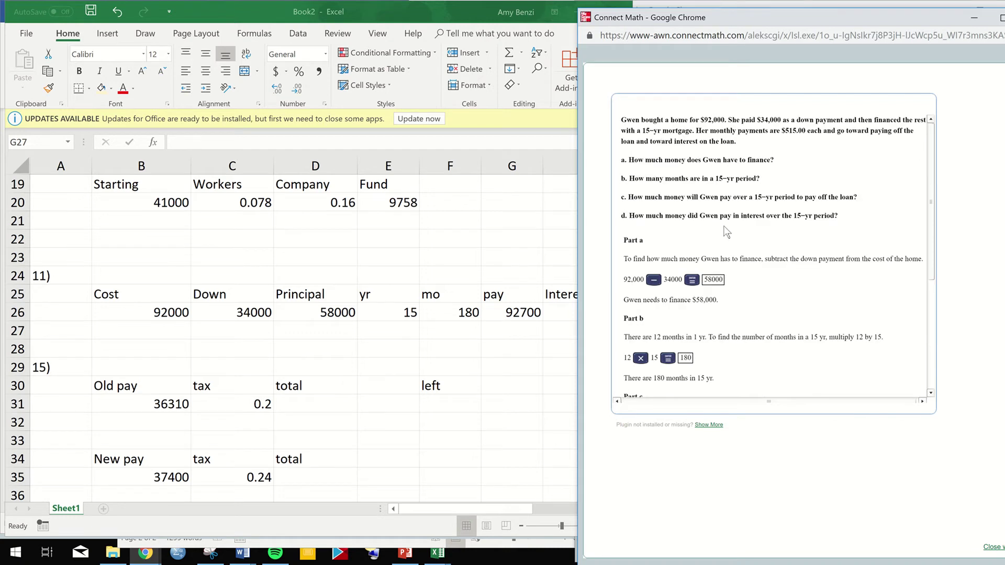
click(568, 335)
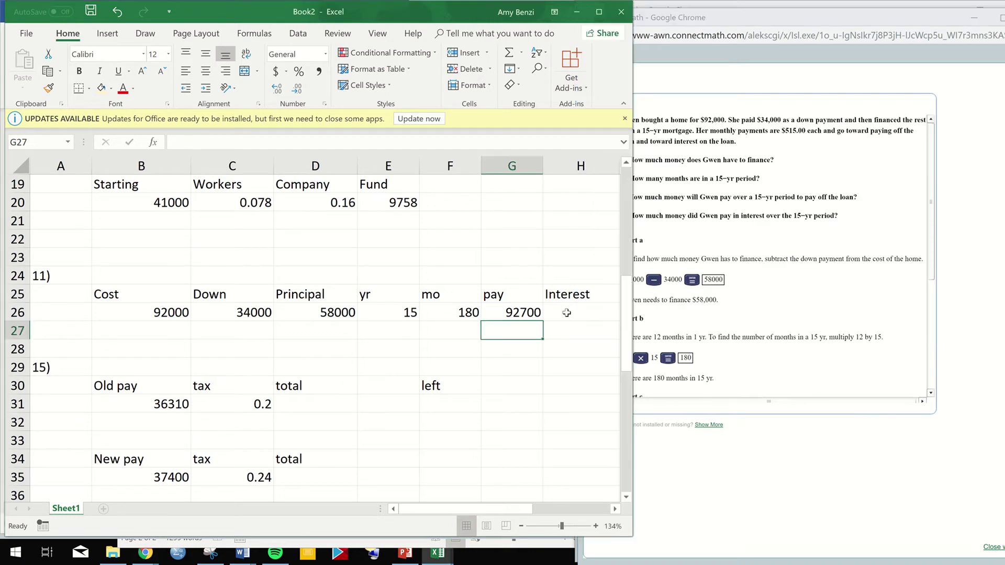
click(566, 312)
double_click(566, 312)
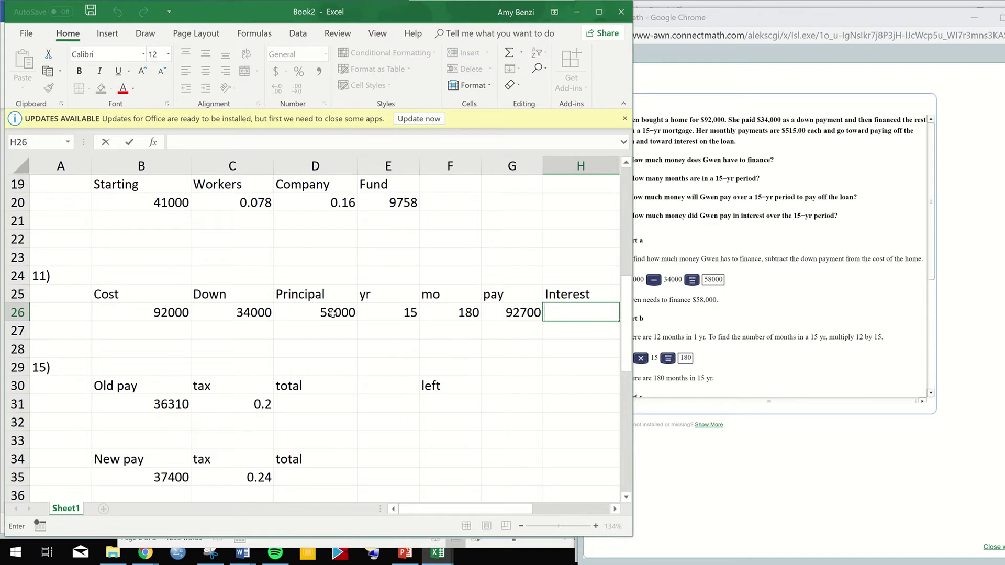
text(=)
click(509, 309)
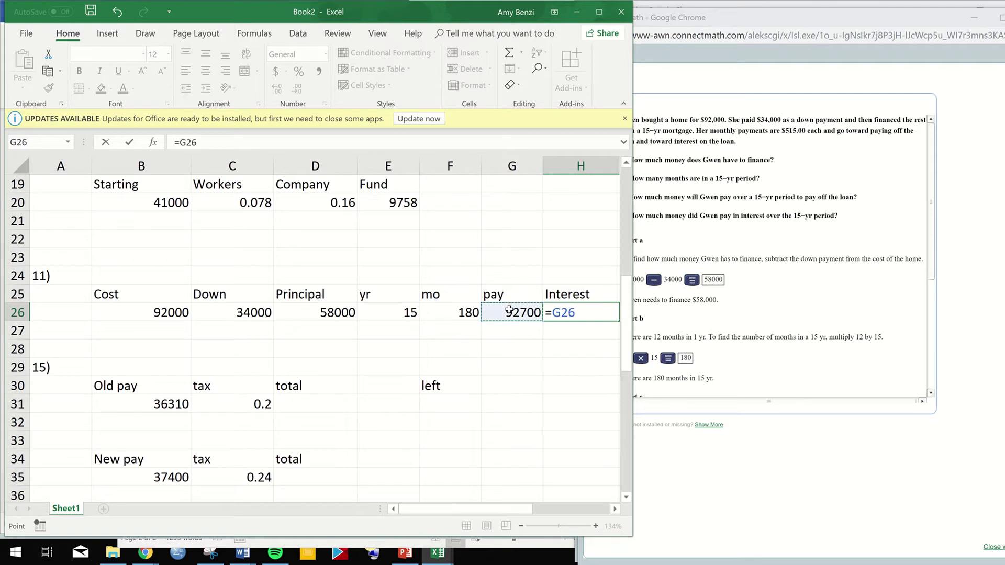
text(-)
click(311, 312)
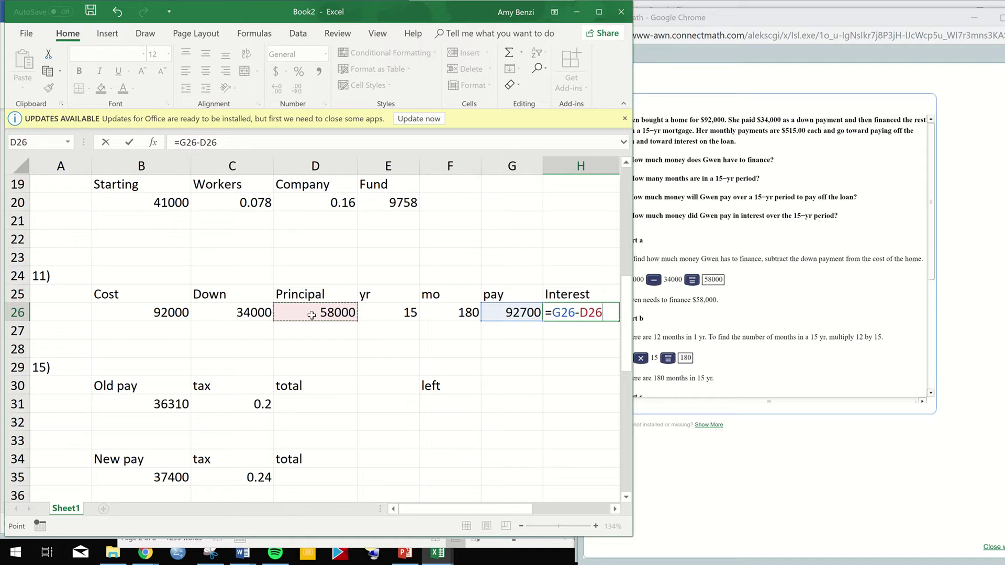
key(Return)
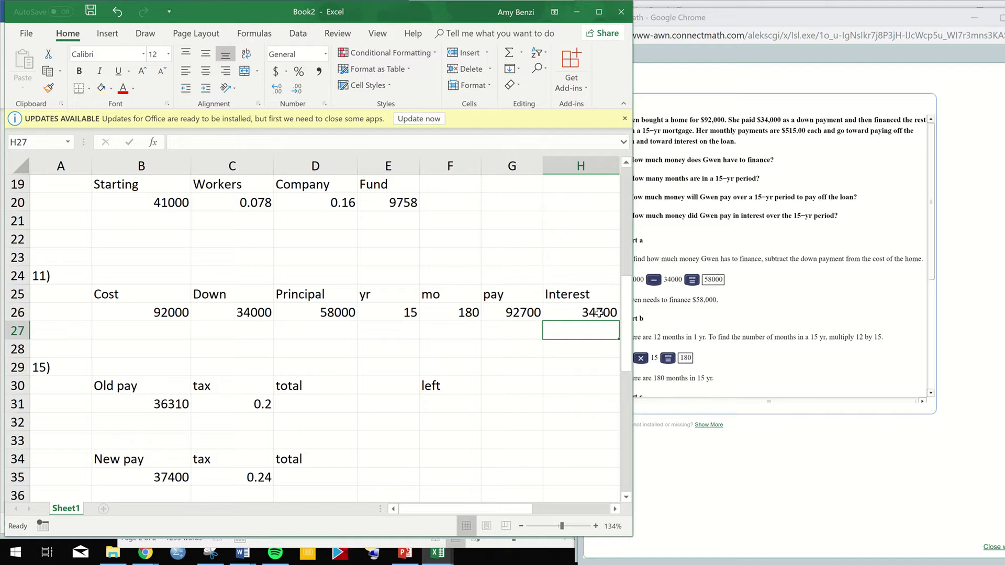
Leave question 11's worked example and show the worked example for question 15.
scroll(758, 338, down, 4)
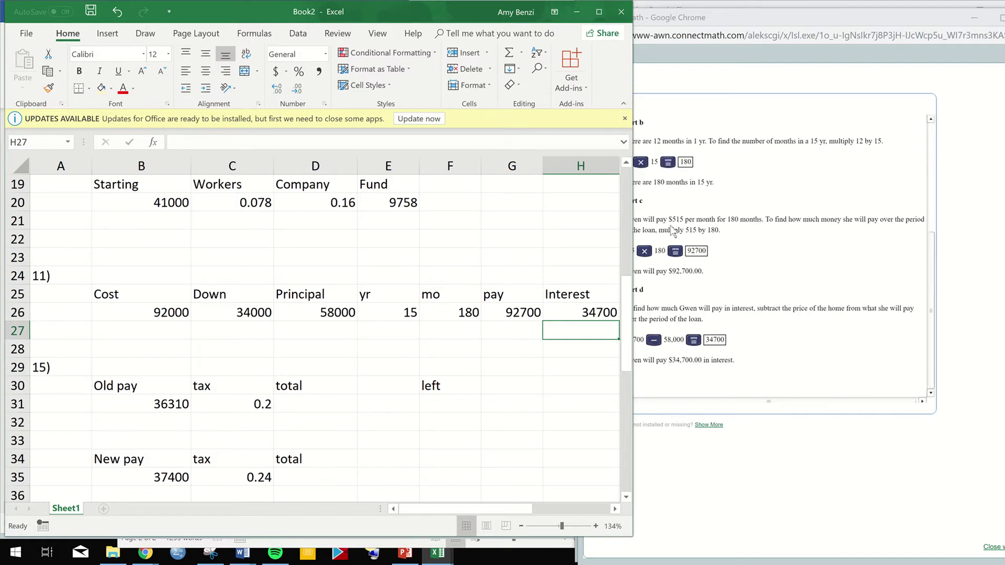
click(842, 21)
click(972, 21)
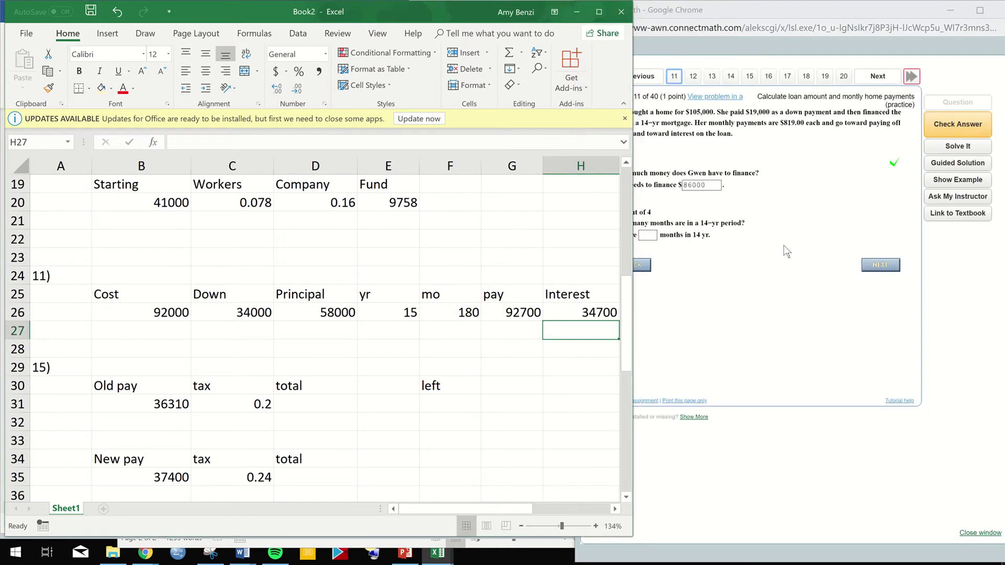
click(738, 323)
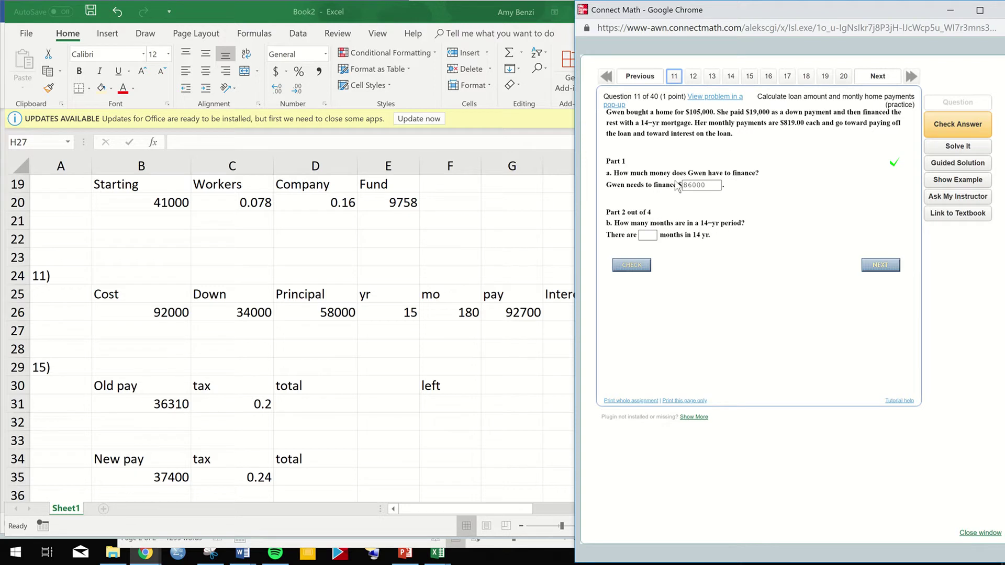
click(749, 76)
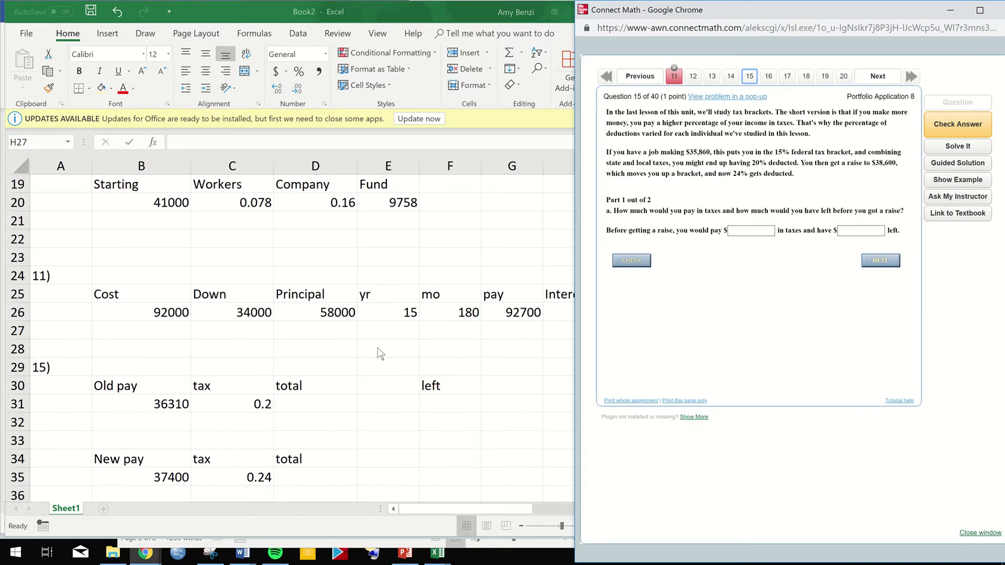
scroll(378, 347, down, 1)
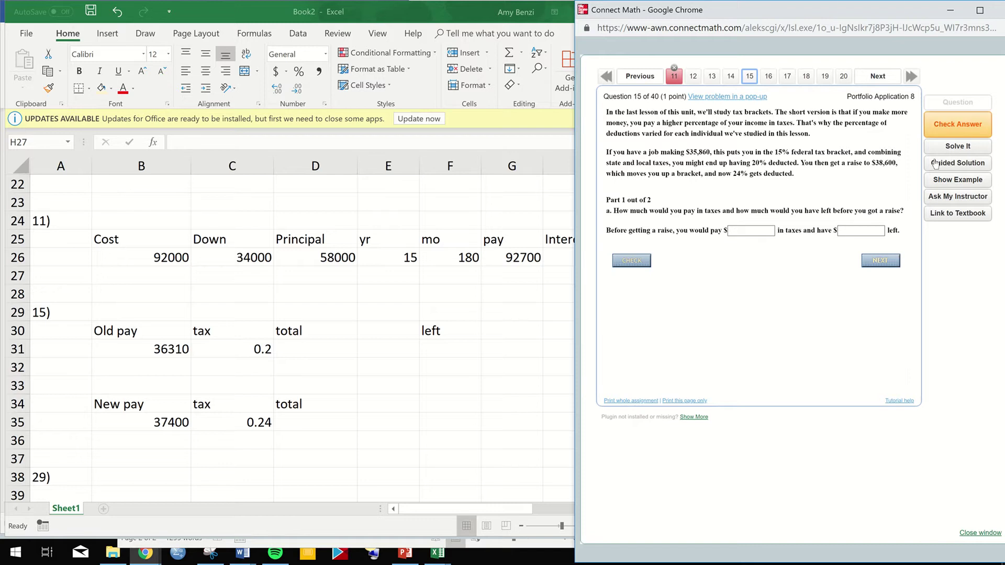
click(932, 181)
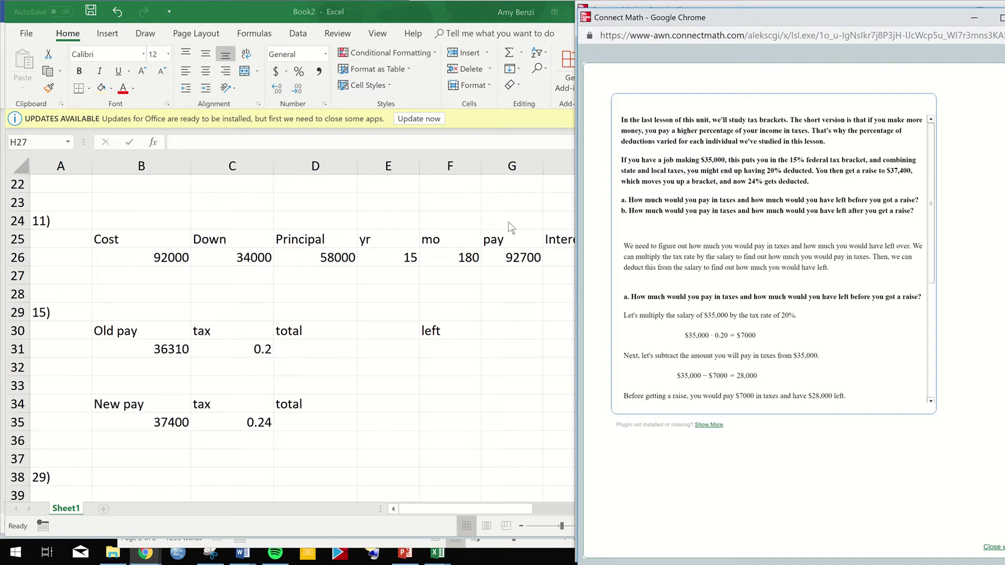
Replace question 15's Old pay in B31 with the example's salary of 35000.
click(172, 354)
double_click(172, 354)
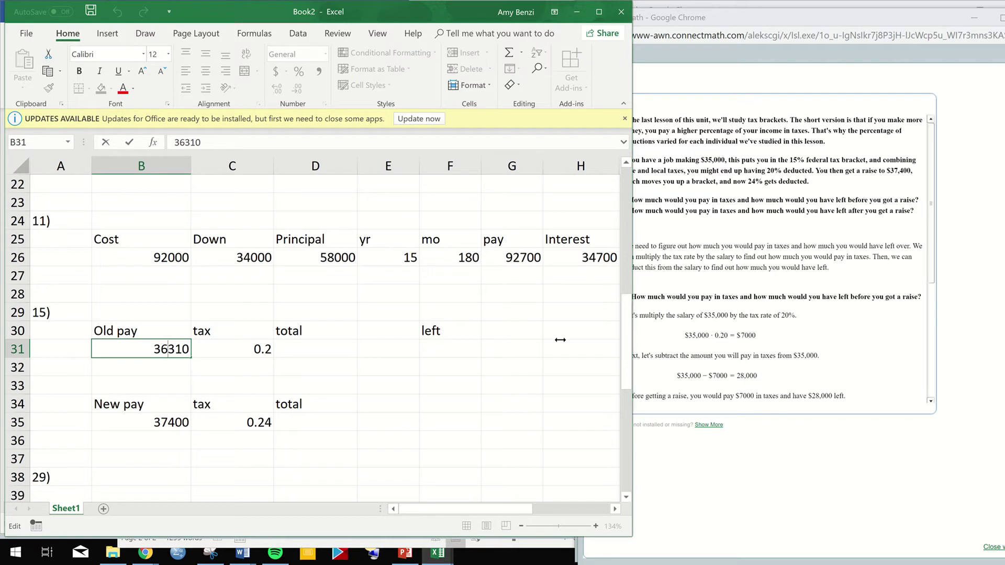
drag(554, 339, 554, 340)
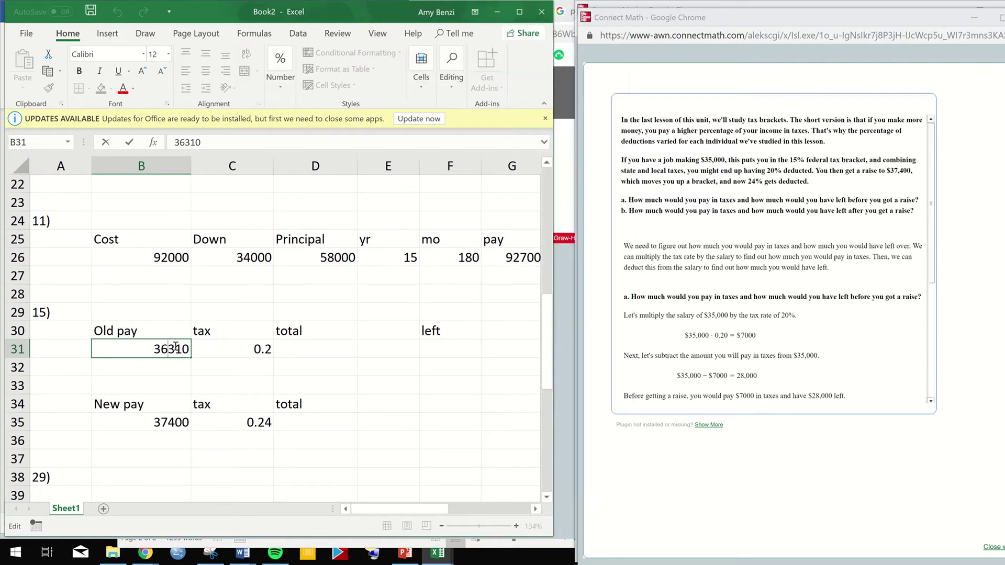
double_click(165, 350)
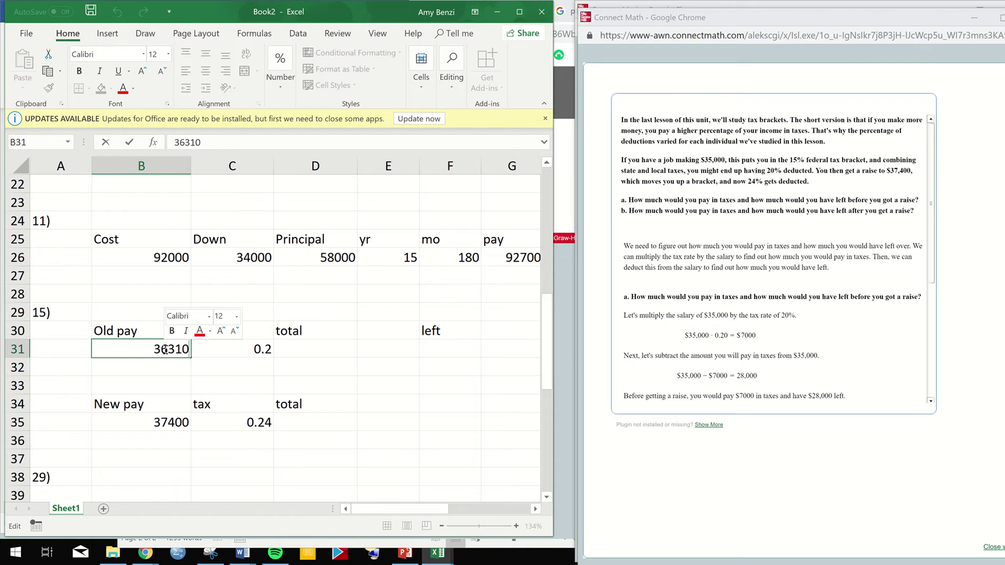
text(3501)
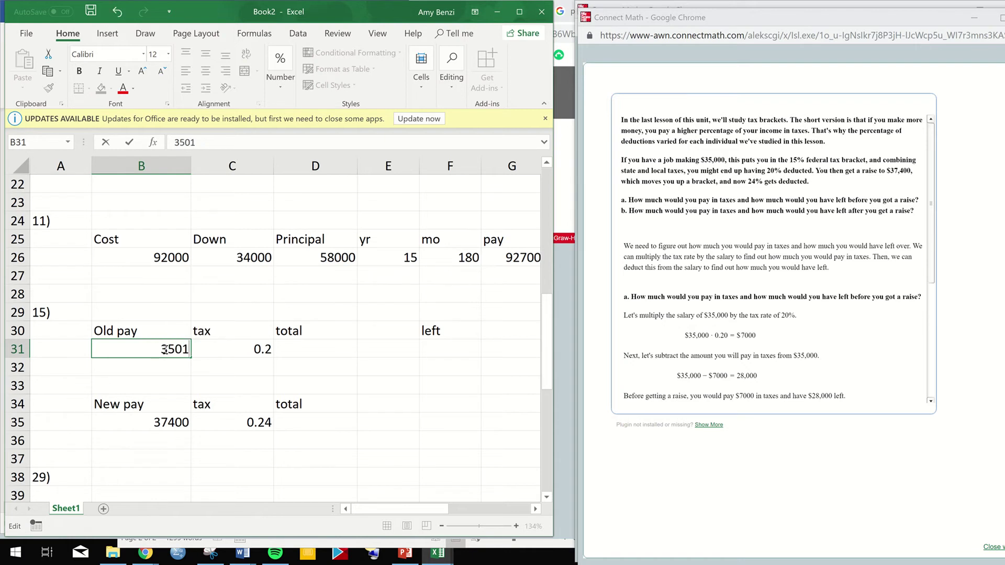
key(BackSpace)
text(000)
click(369, 419)
Calculate the tax total in D31 by multiplying the tax rate in C31 by the Old pay in B31.
double_click(314, 351)
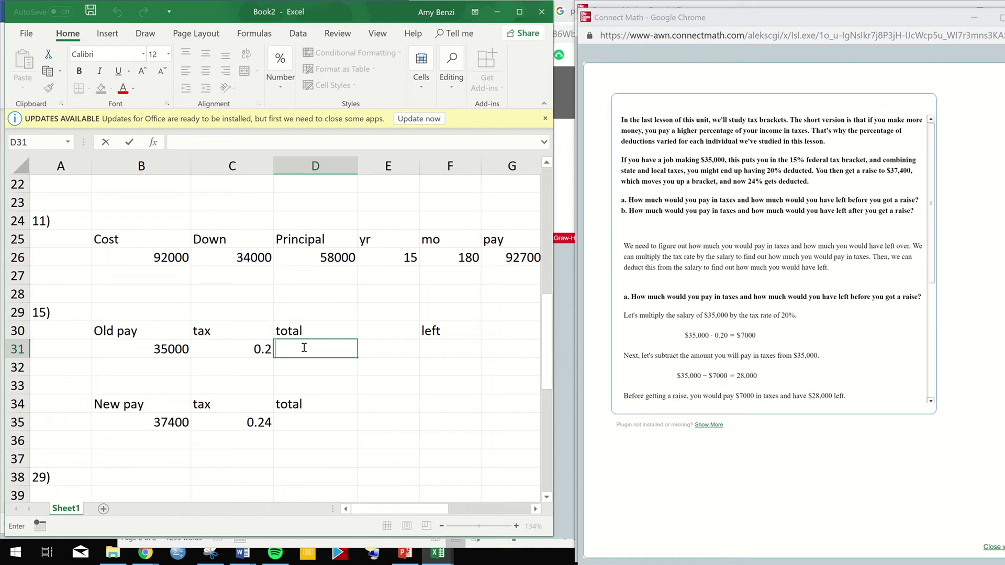
text(=)
click(264, 349)
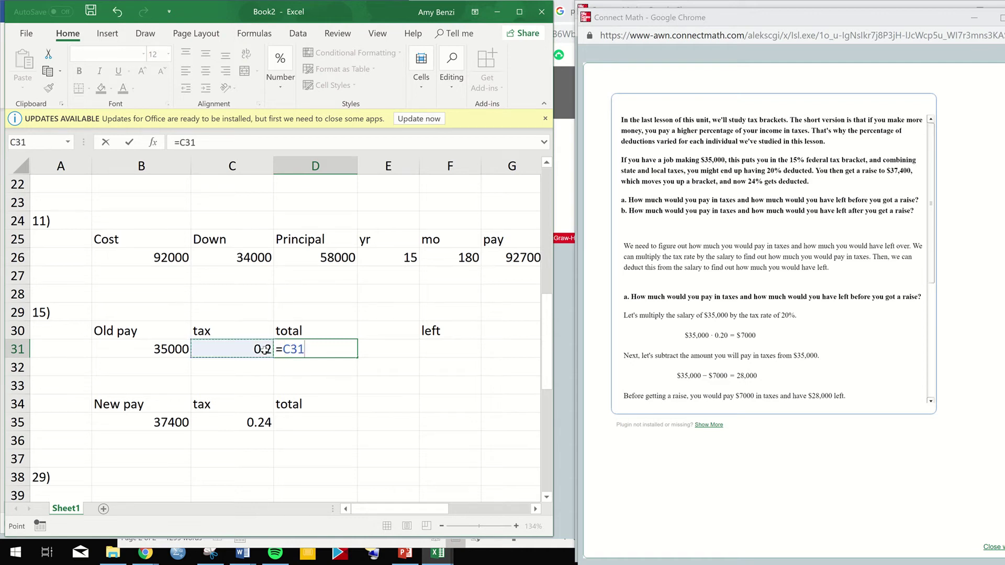
text(*)
click(176, 349)
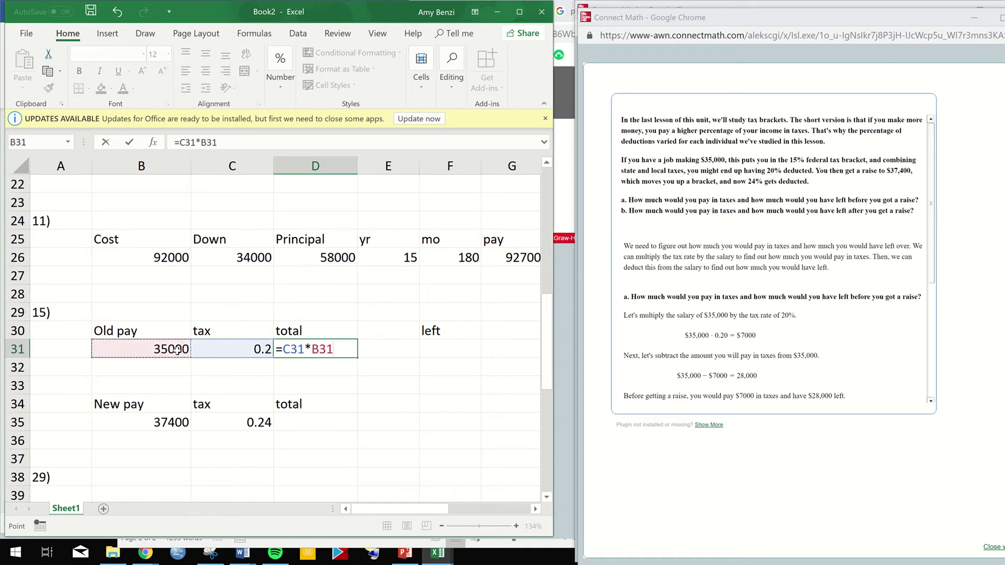
key(Return)
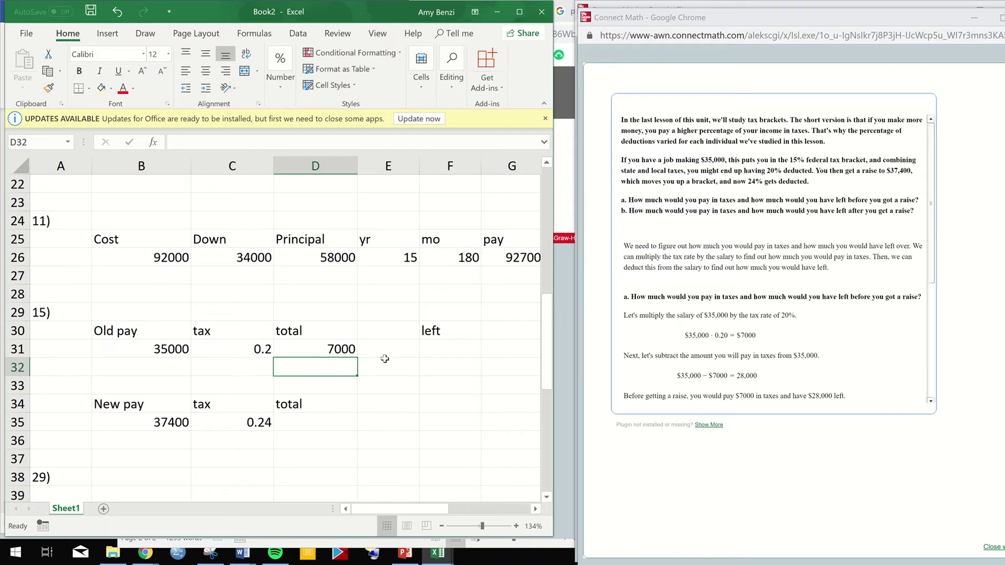
Calculate the amount left in F31 by subtracting the tax total in D31 from the Old pay in B31.
click(444, 346)
text(=)
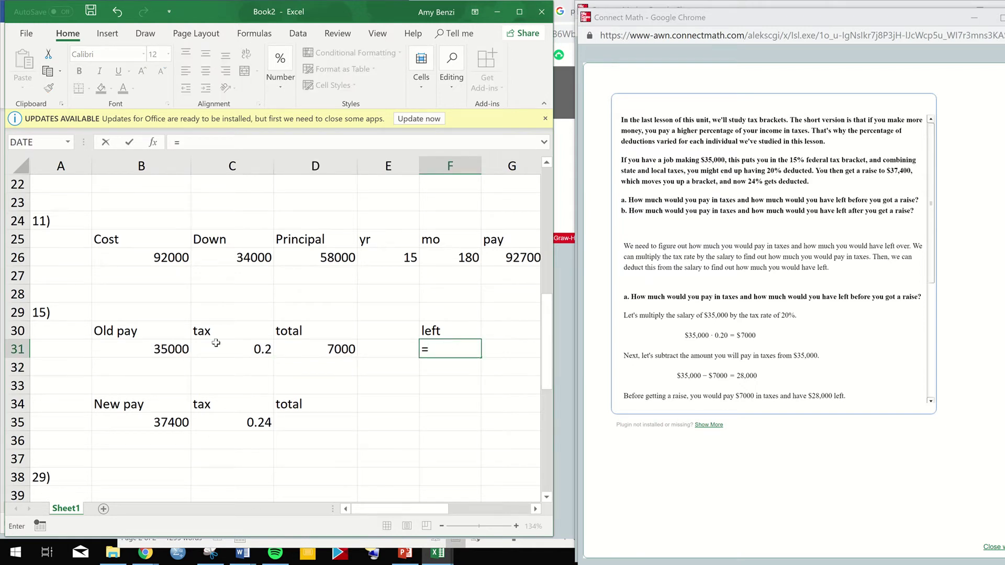
click(168, 349)
text(-)
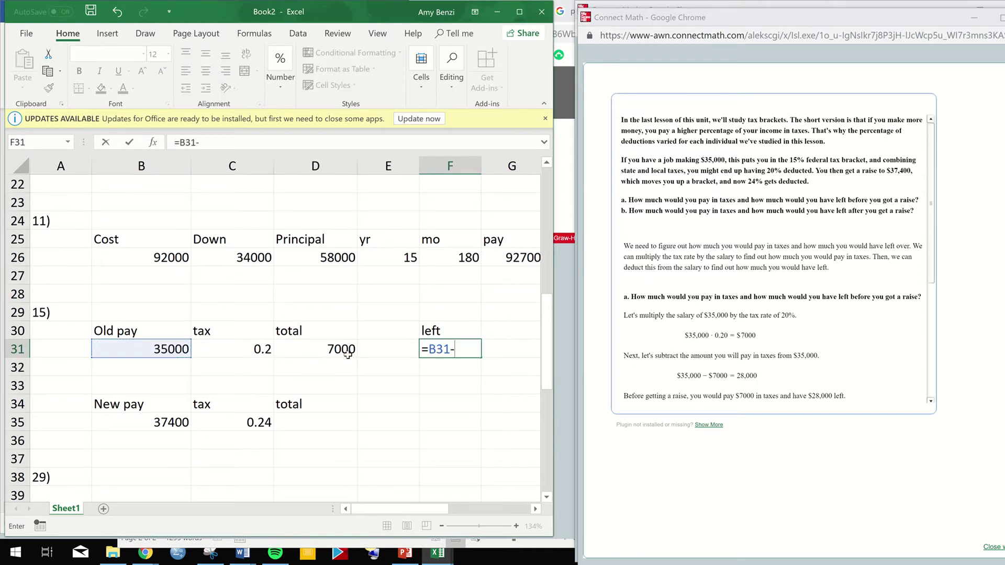
click(338, 349)
key(Return)
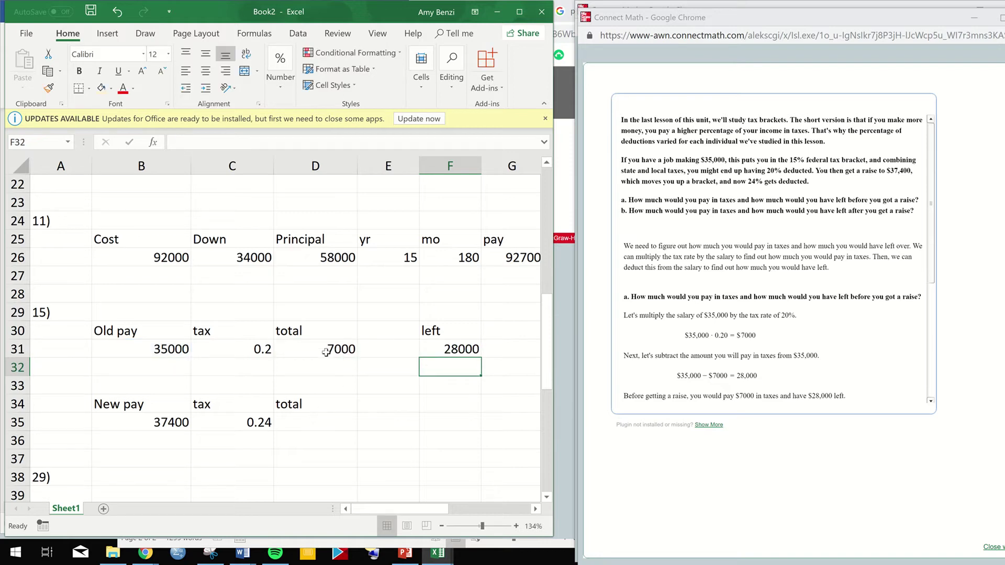
Calculate the New pay tax total in D35 by multiplying the tax rate in C35 by the pay in B35.
click(314, 425)
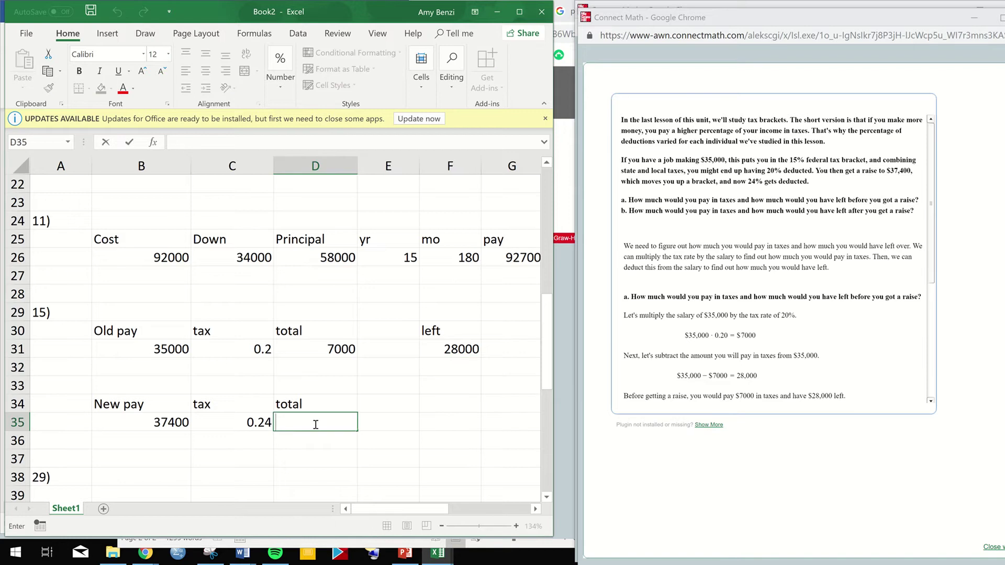
text(=)
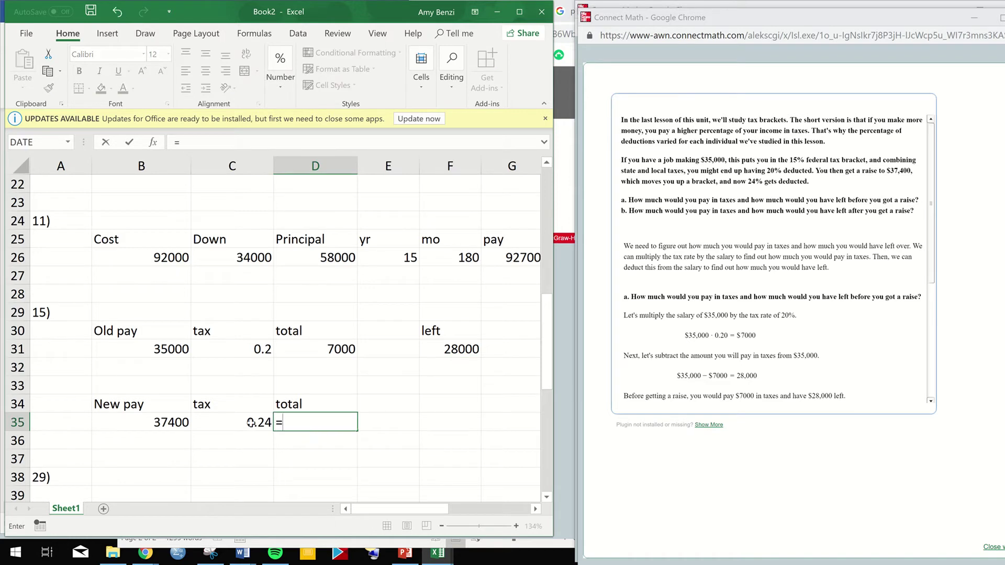
click(251, 423)
text(*)
click(164, 424)
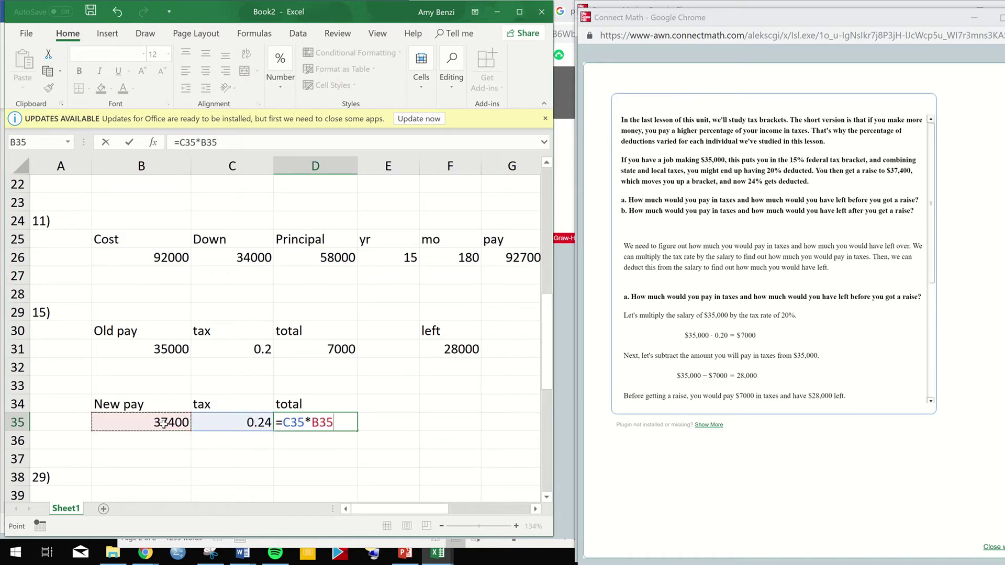
key(Return)
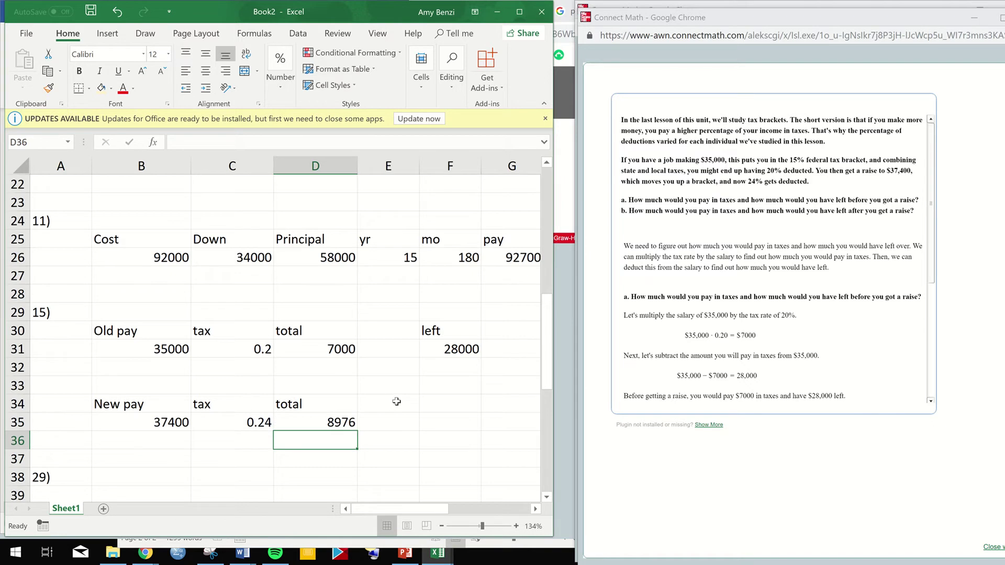
Move the Old pay "left" heading and its amount from column F to E30:E31, and copy the heading to E34.
drag(449, 330, 406, 327)
click(392, 331)
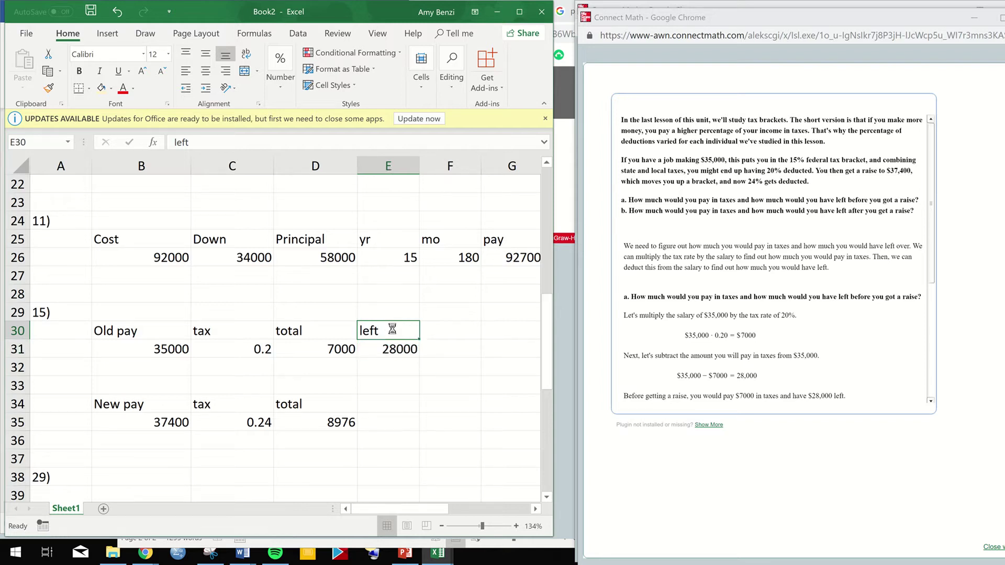
key(ctrl+c)
click(383, 408)
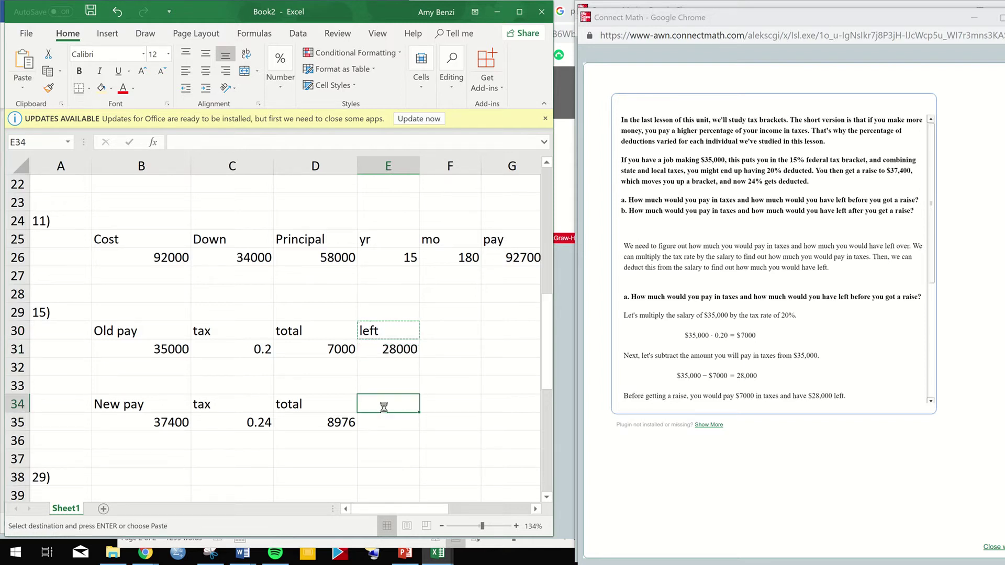
key(ctrl+v)
key(Return)
Calculate the New pay amount left in E35 by subtracting the tax total in D35 from the pay in B35.
text(=)
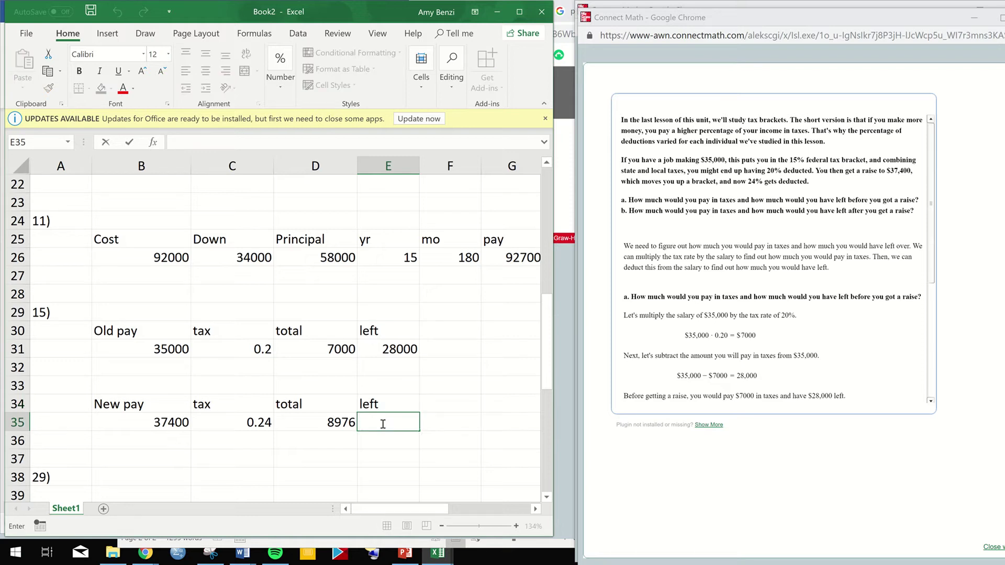
click(171, 424)
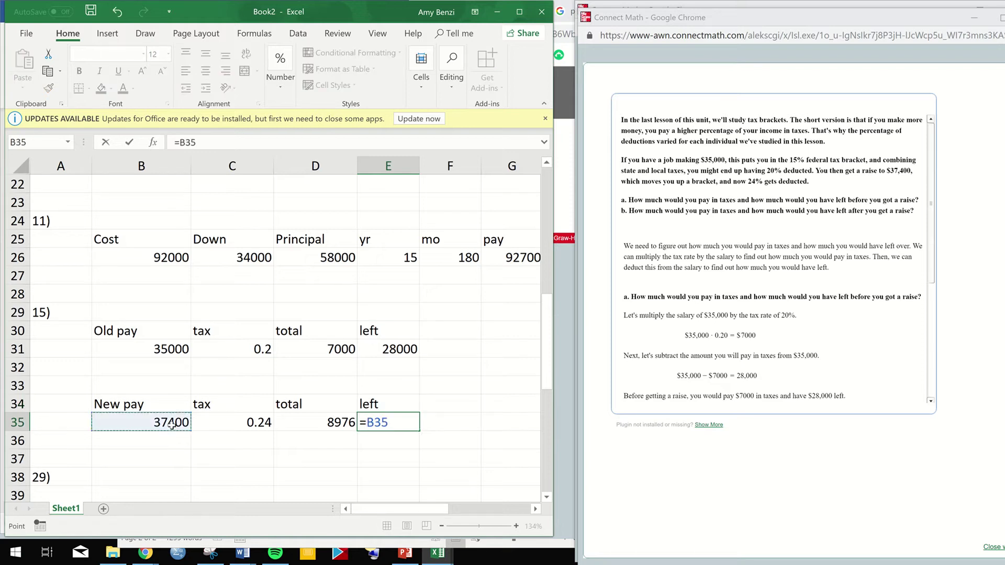
text(-)
click(335, 424)
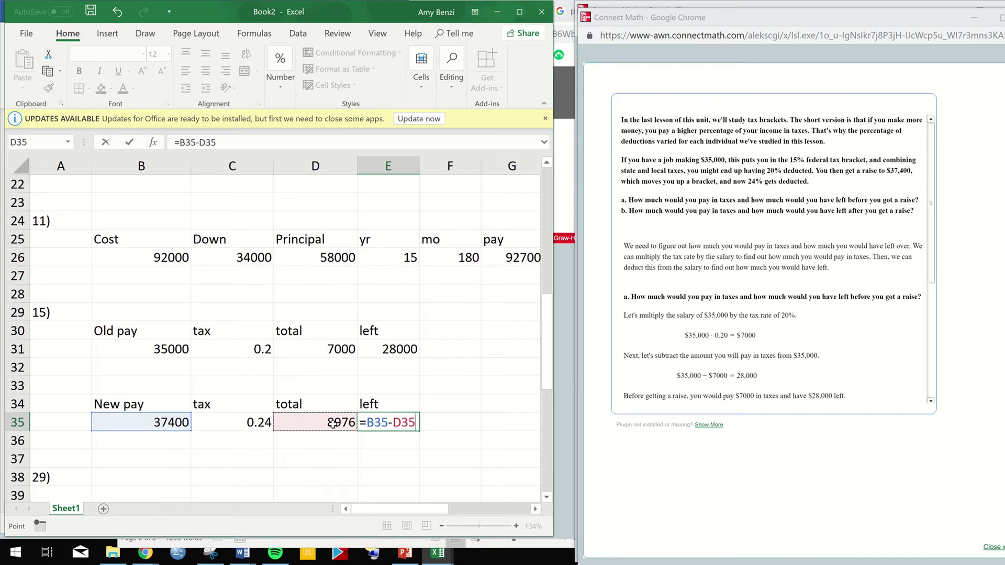
key(Return)
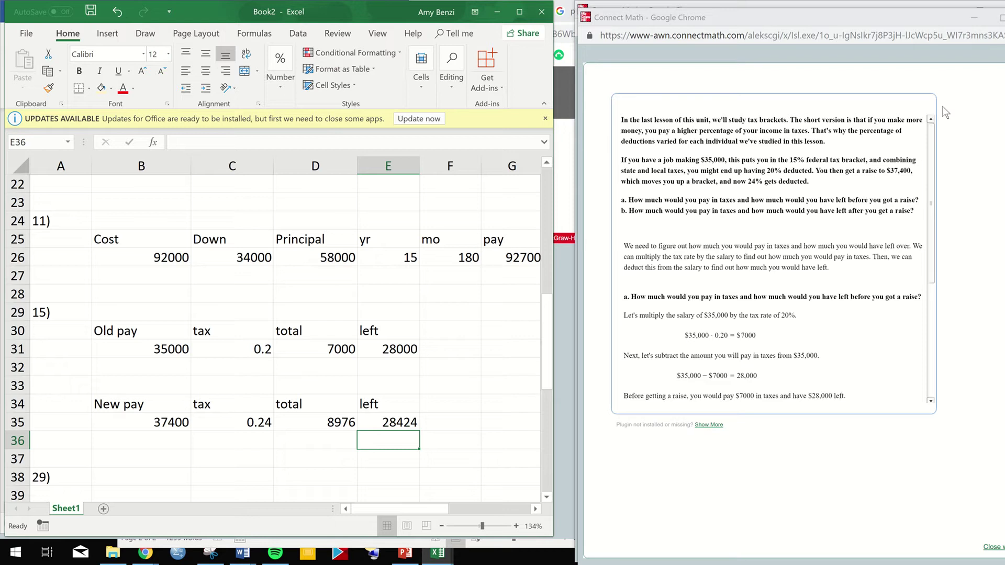
Leave question 15's worked example and show the worked example for question 29 beside the sheet's section 29.
click(974, 18)
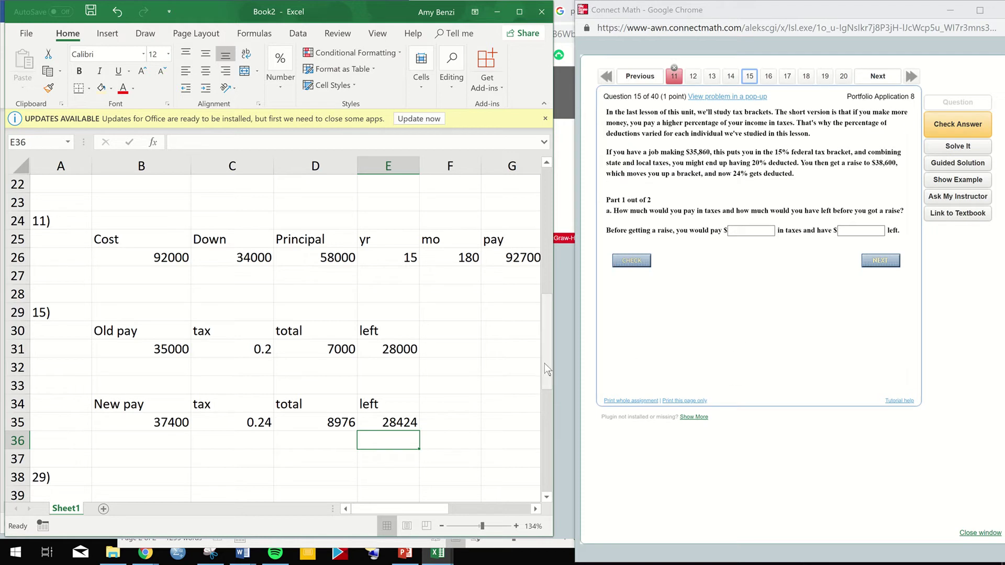
drag(544, 366, 549, 419)
drag(545, 425, 545, 440)
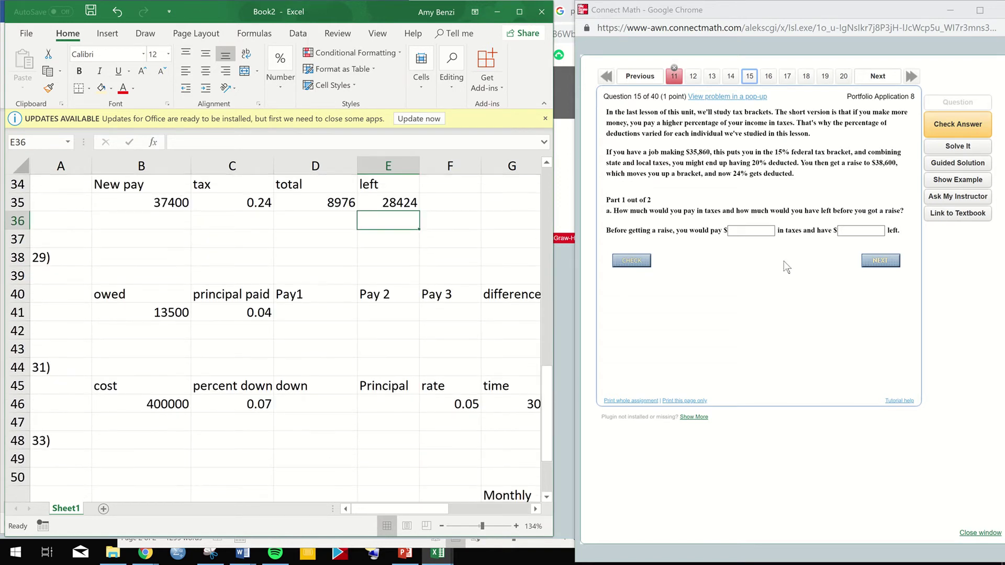
click(422, 21)
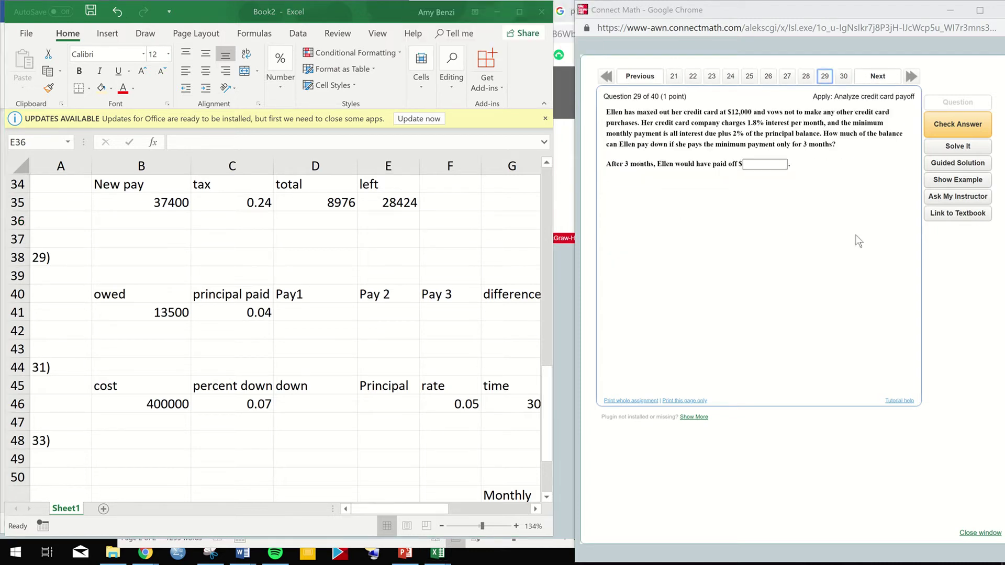
click(952, 180)
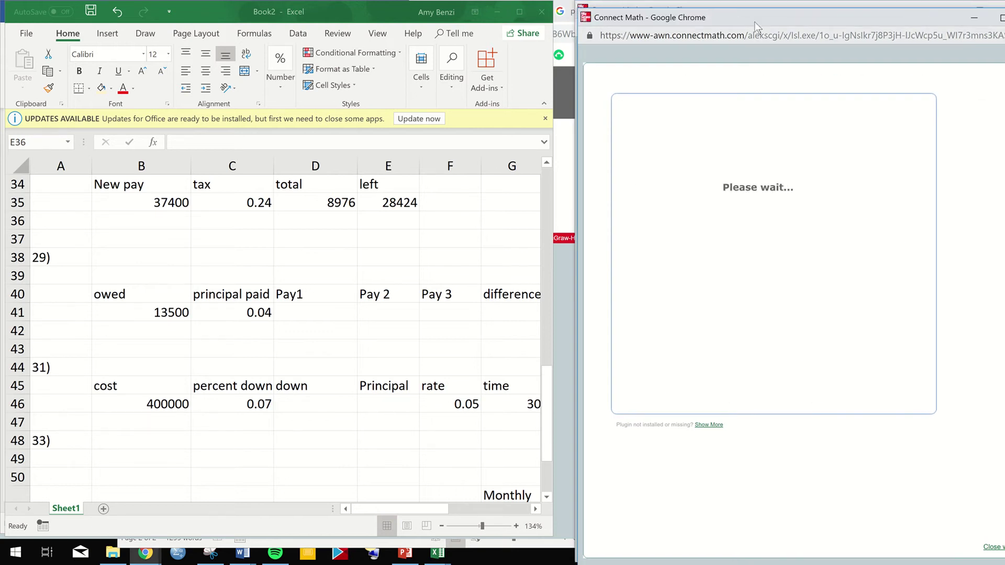
Arrange the spreadsheet and the Connect Math window side by side, with problem 29 and the credit card solution both in view.
drag(738, 20, 718, 12)
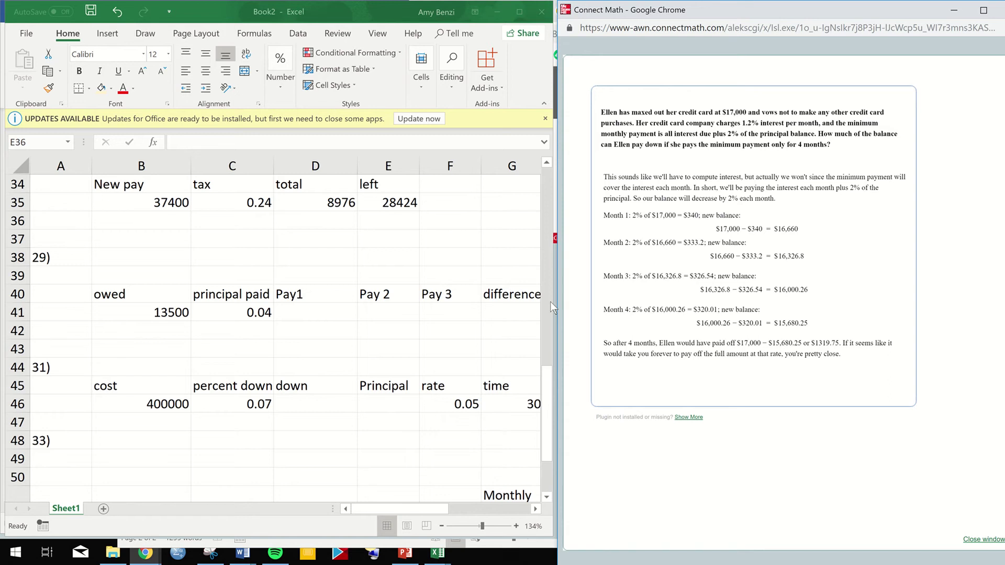
mouse_move(557, 302)
mouse_down()
mouse_move(582, 303)
mouse_move(550, 309)
mouse_up()
click(551, 319)
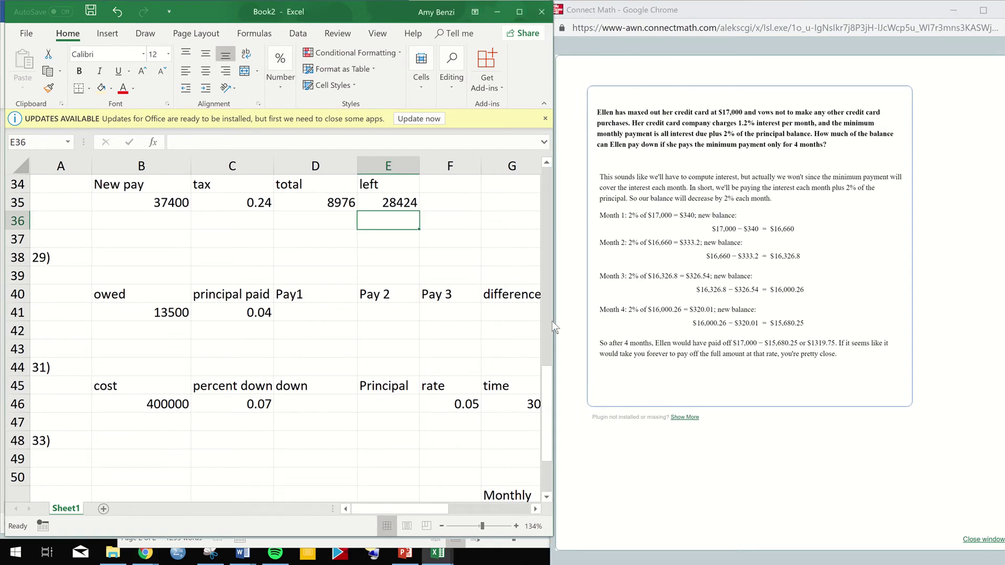
drag(554, 318, 632, 324)
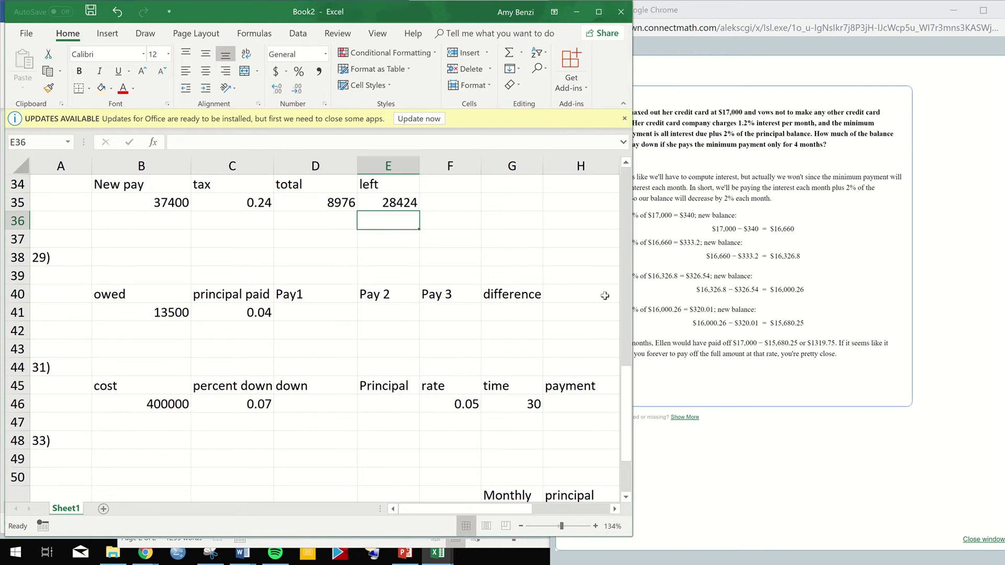
drag(633, 314, 565, 313)
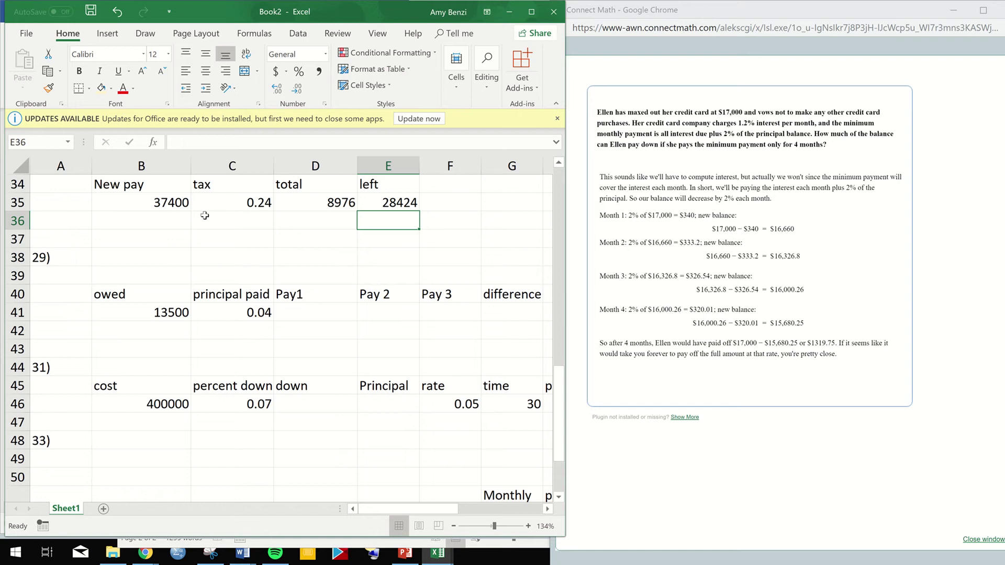
scroll(202, 250, up, 1)
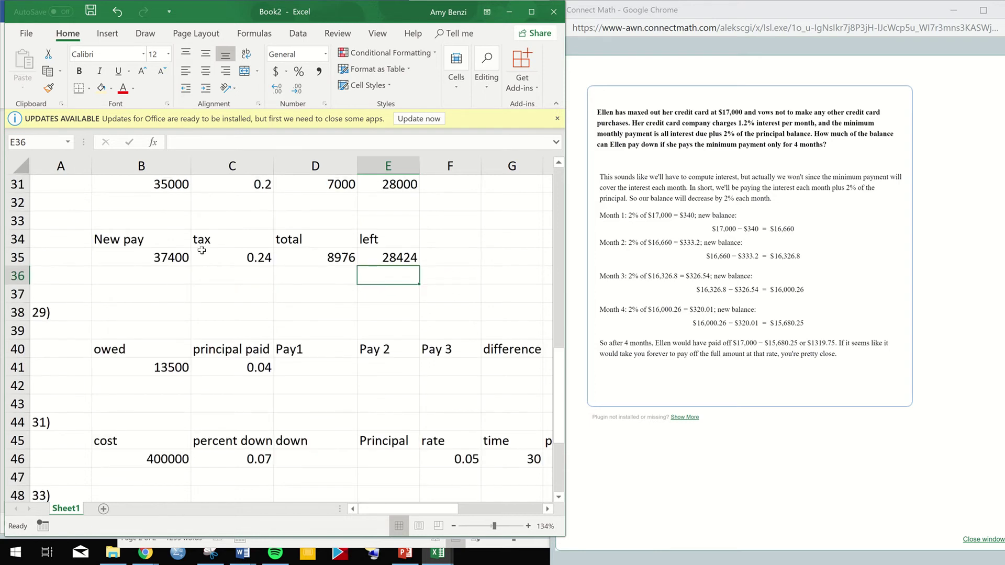
scroll(202, 250, down, 2)
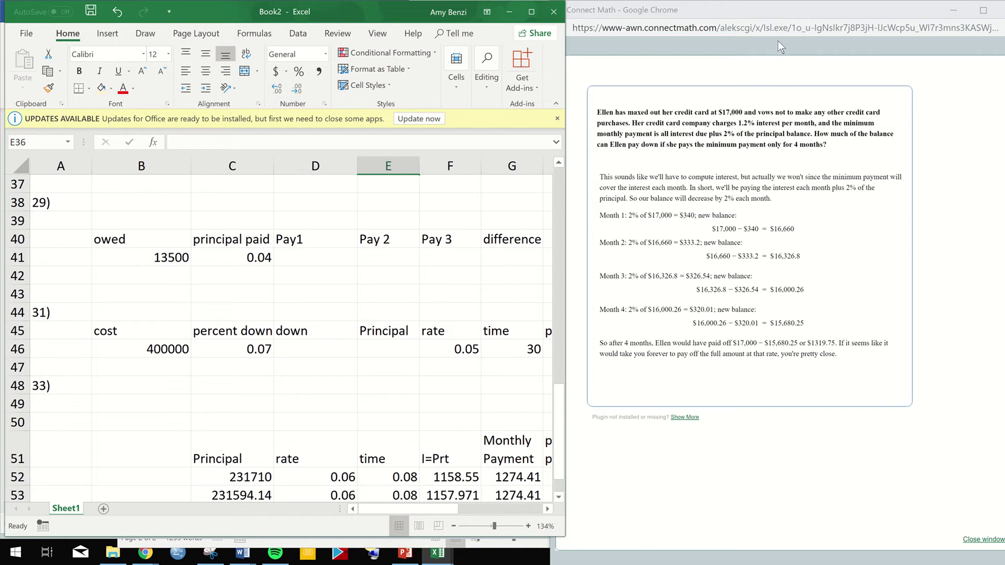
click(793, 53)
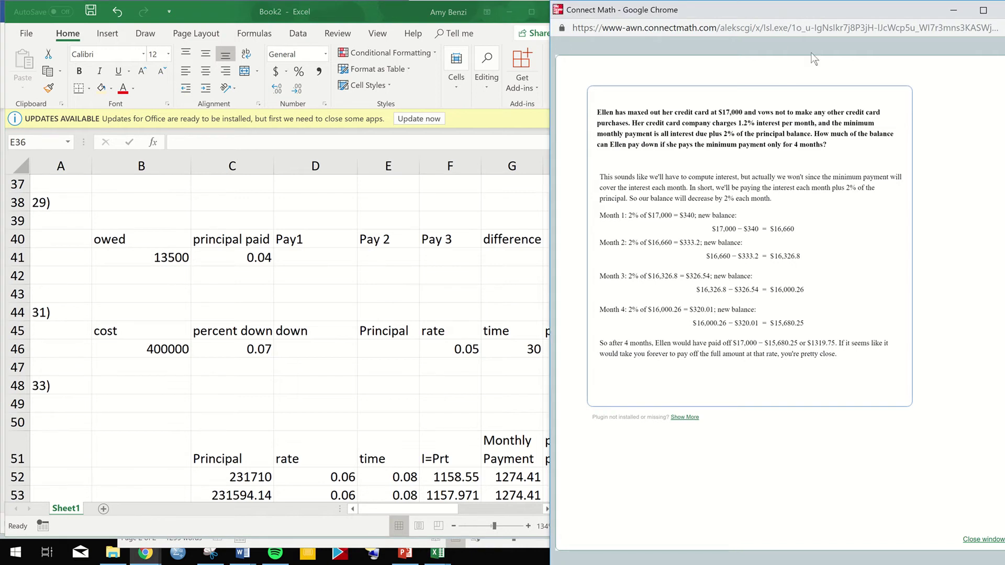
mouse_move(833, 23)
mouse_down()
mouse_move(819, 194)
mouse_move(837, 12)
mouse_up()
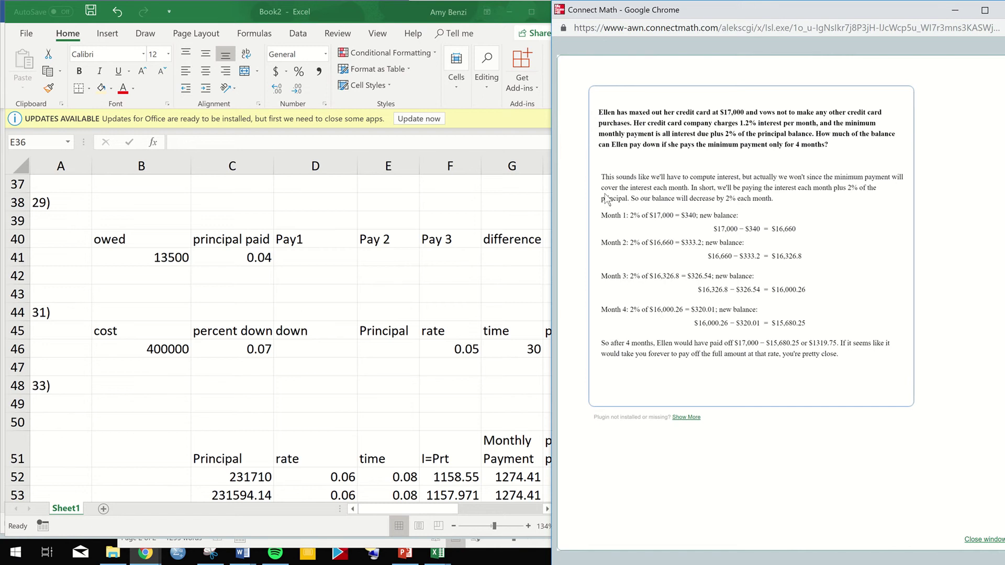
For problem 29, set the owed amount in B41 to 17000 and the principal paid rate in C41 to 0.02.
click(164, 256)
click(163, 257)
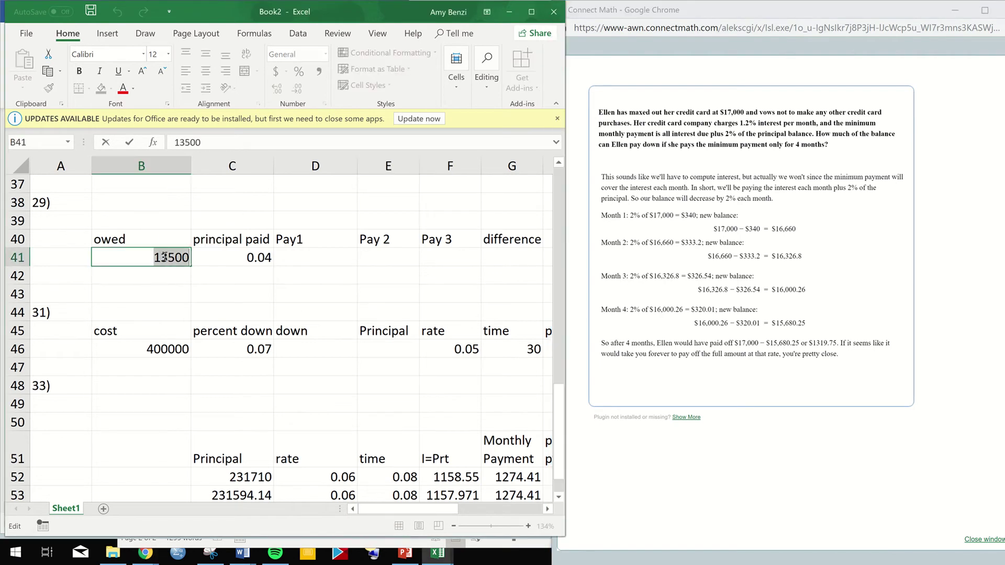
double_click(164, 257)
text(17)
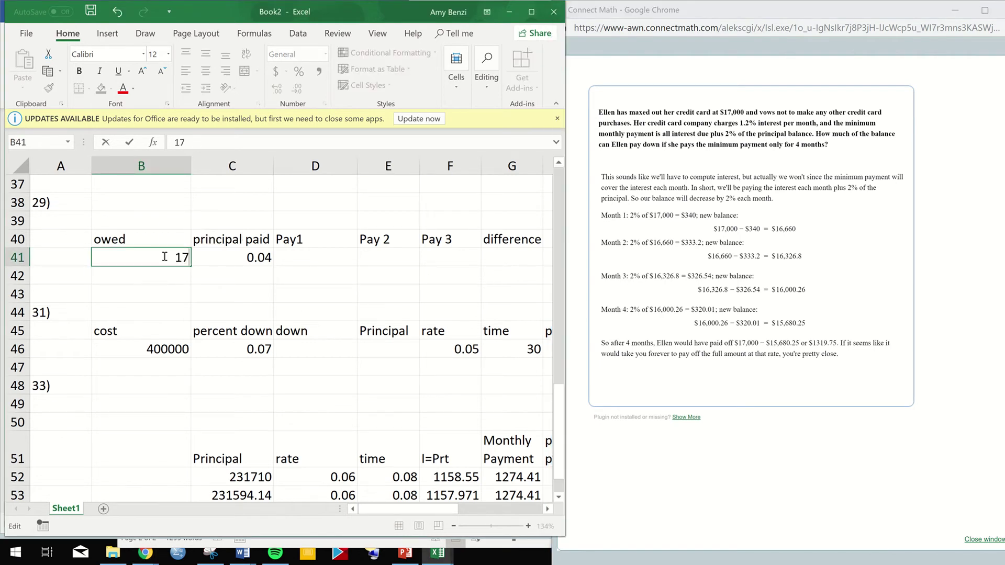
text(000)
double_click(256, 257)
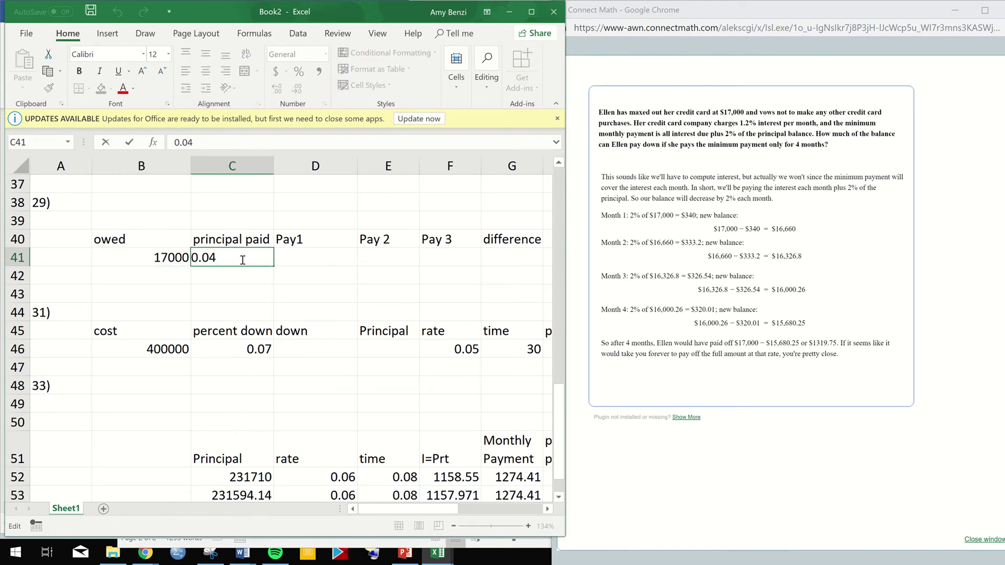
drag(216, 257, 210, 258)
text(2)
key(Return)
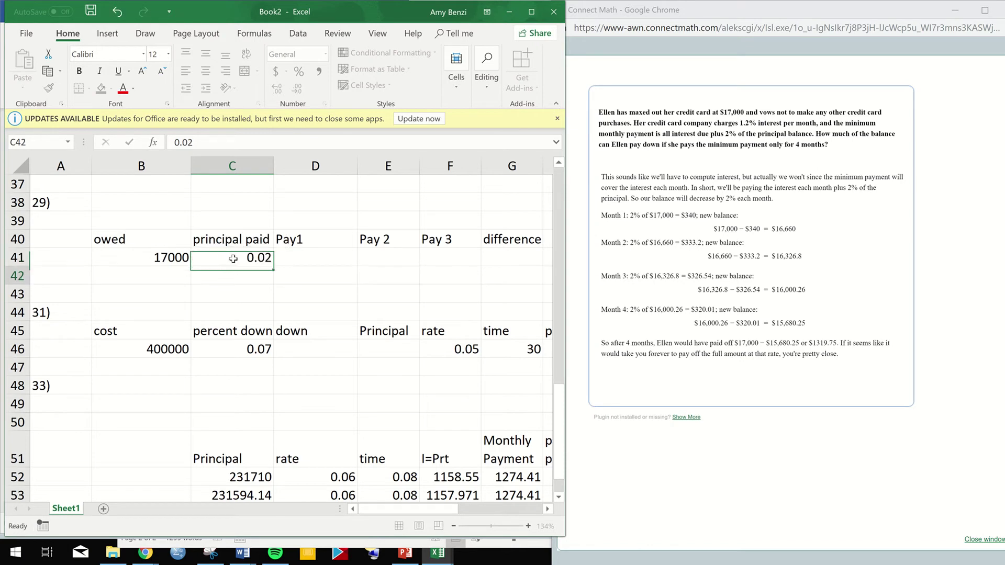
Enter the formula =C41*B41 in D41 under Pay1 to calculate the first principal payment.
double_click(305, 255)
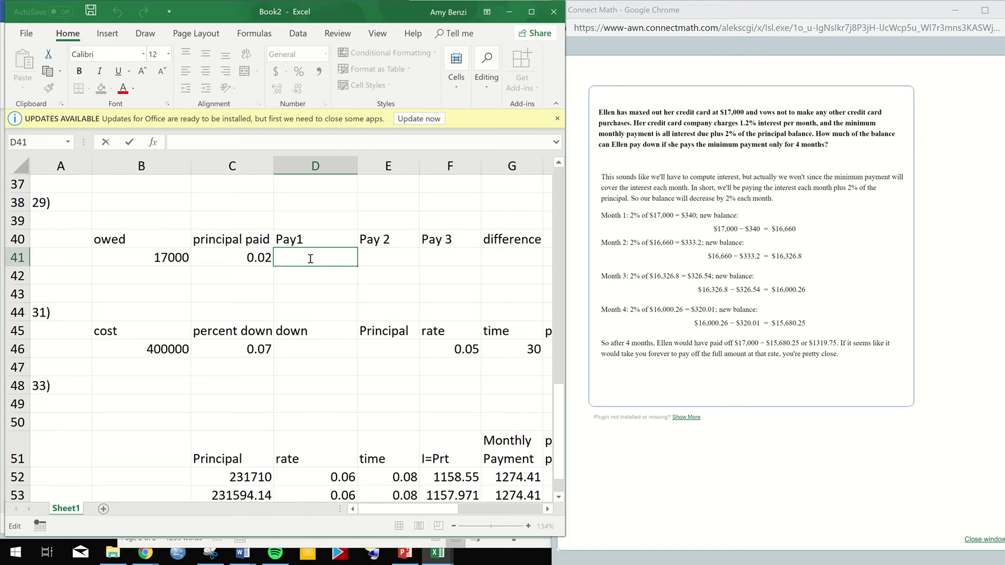
text(=)
click(237, 259)
text(*)
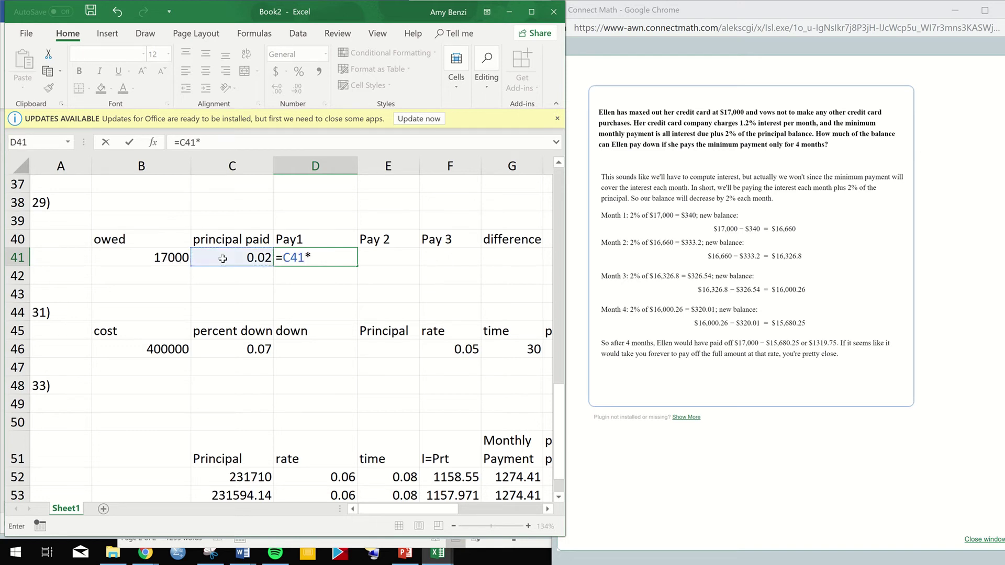
click(153, 260)
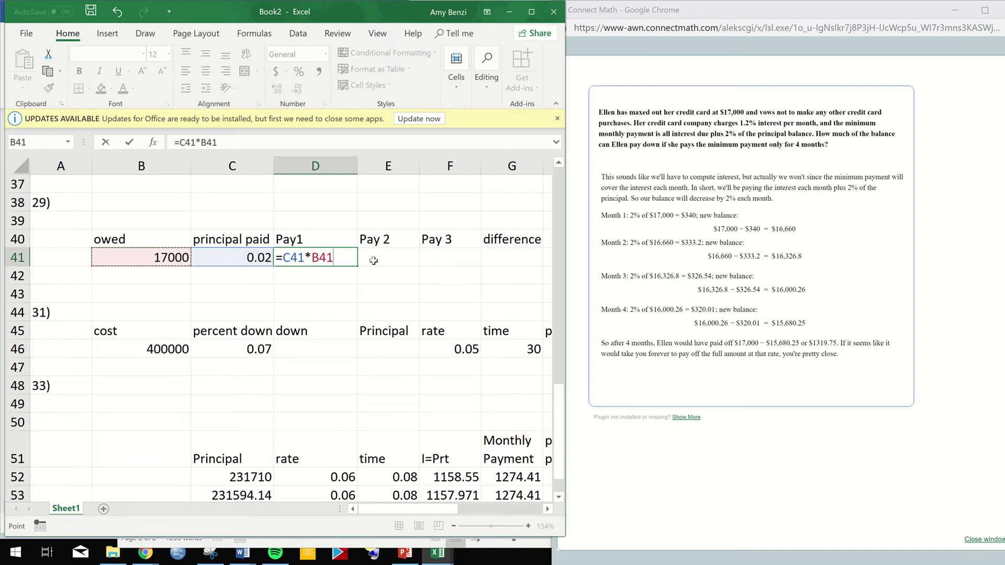
key(Return)
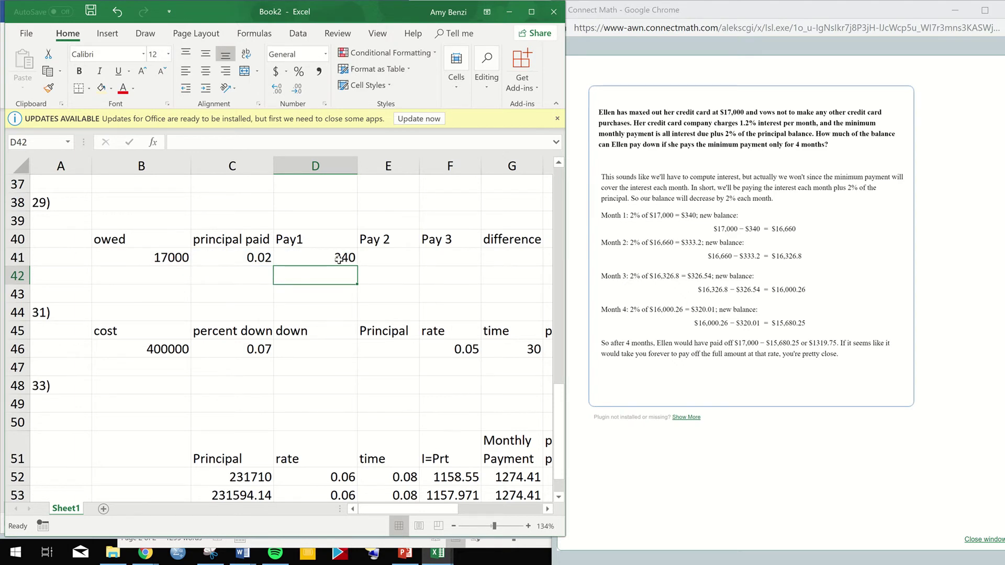
Change the Pay1 formula in D41 to =B41-(C41*B41) so it calculates the remaining balance.
double_click(339, 258)
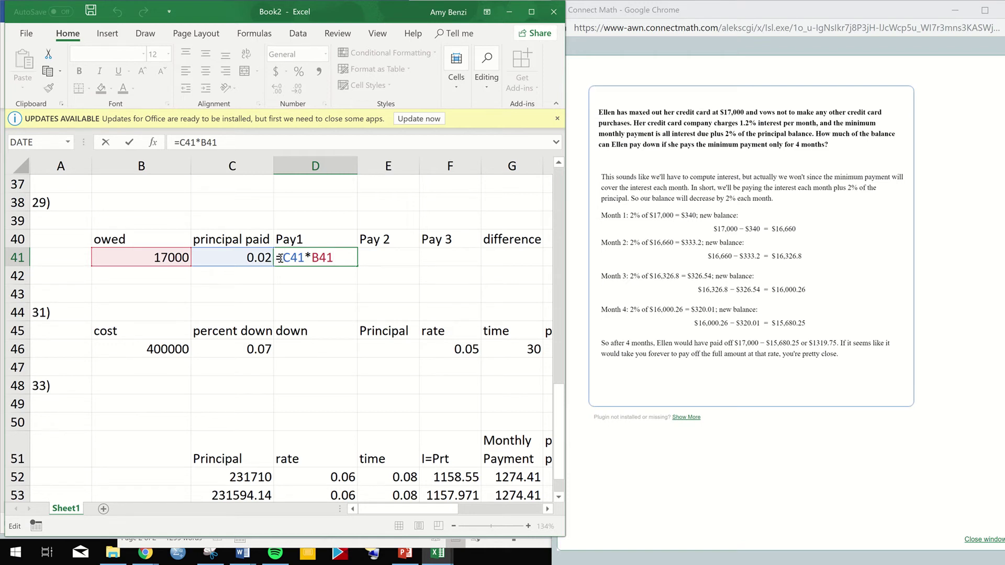
click(167, 257)
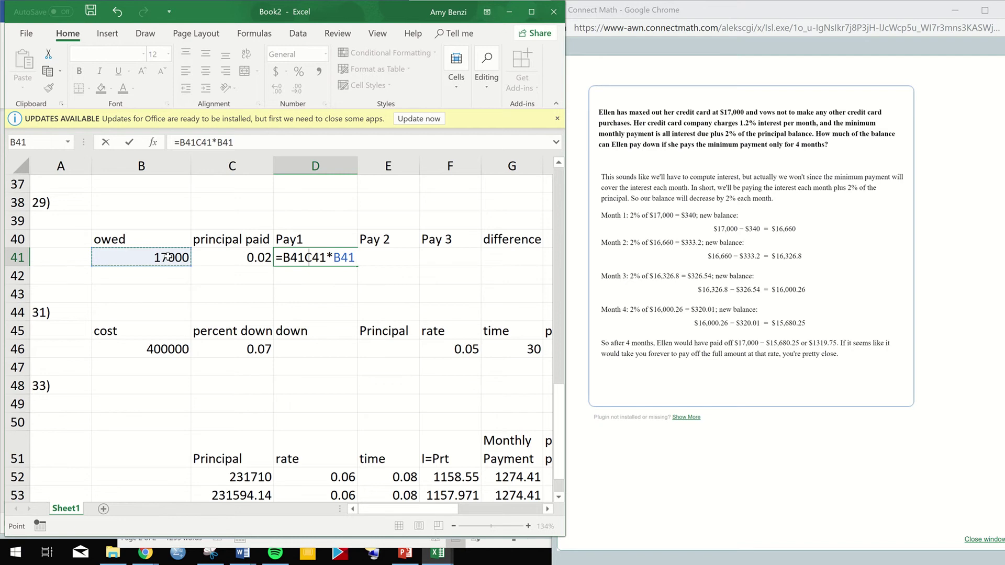
text(-)
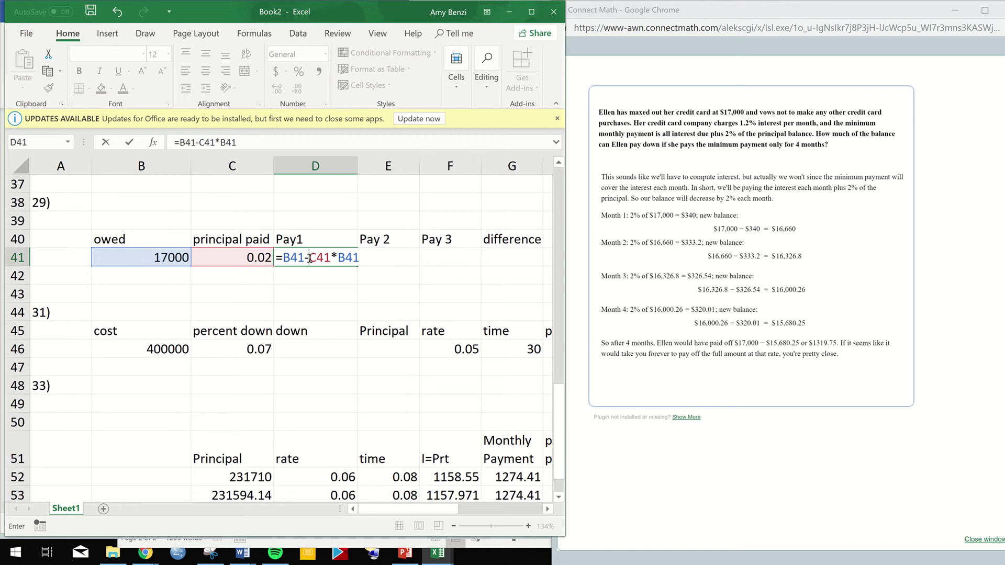
text(()
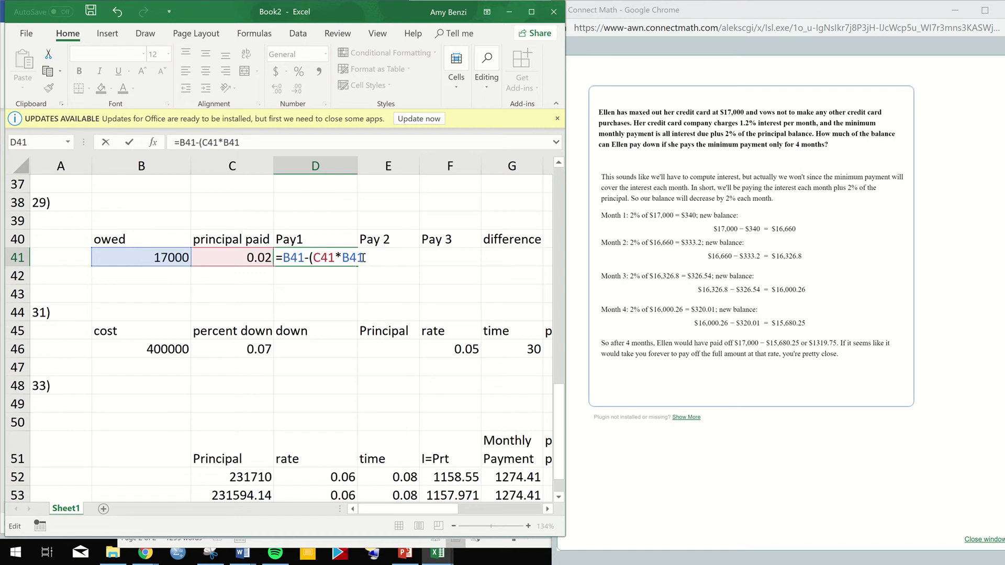
text())
key(Return)
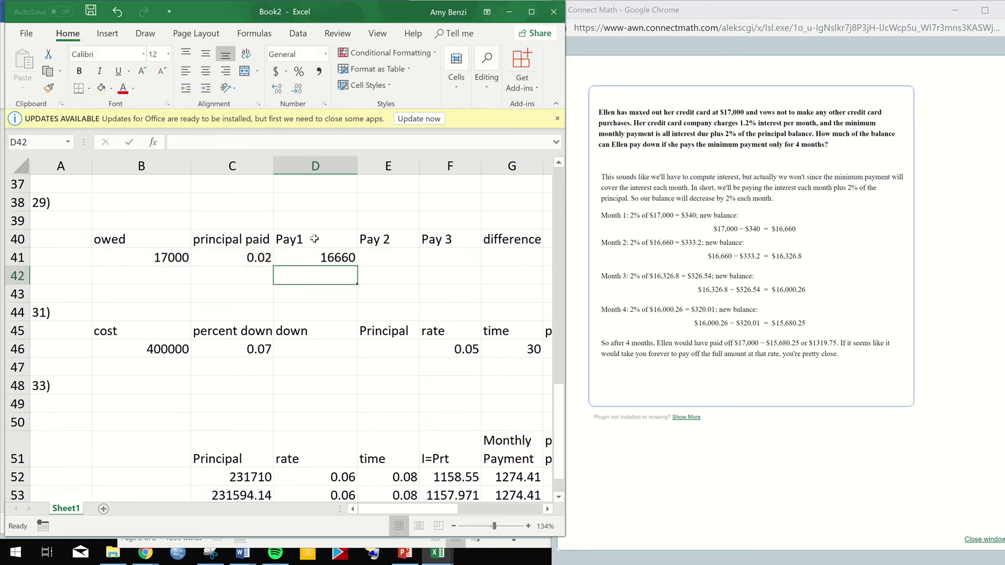
Enter the formula =D41-C41*D41 in E41 under Pay 2 to calculate the second month's balance.
double_click(379, 256)
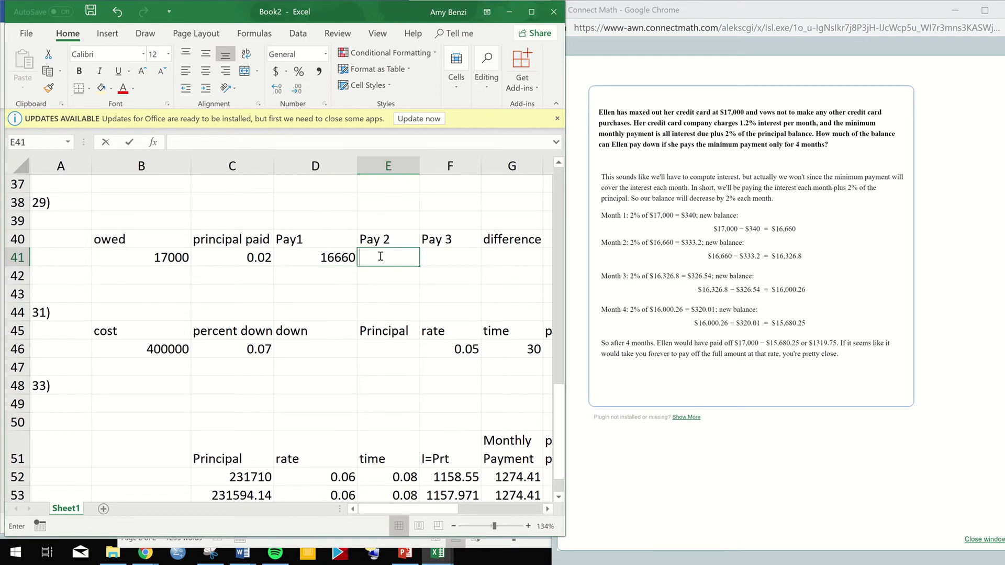
text(=)
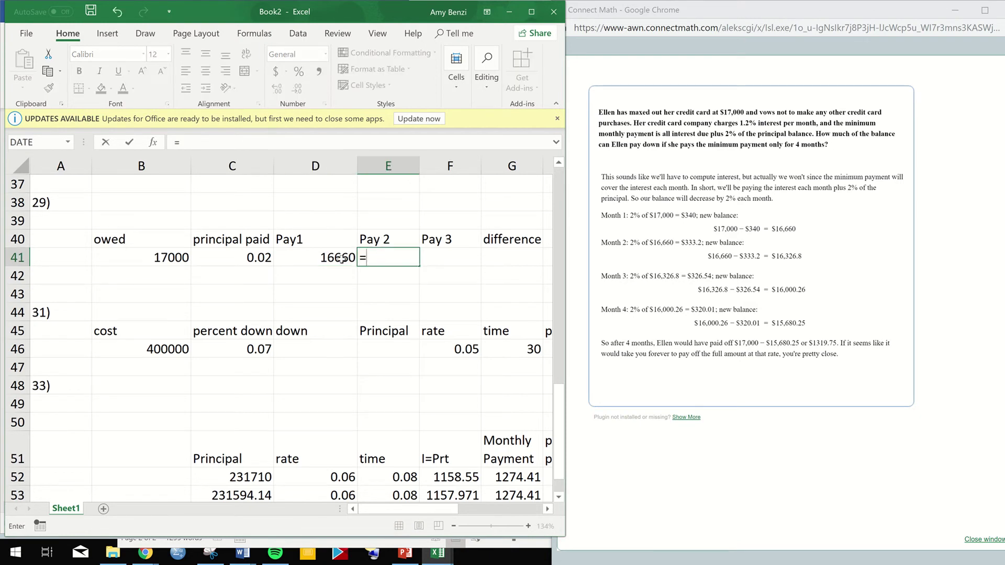
click(337, 257)
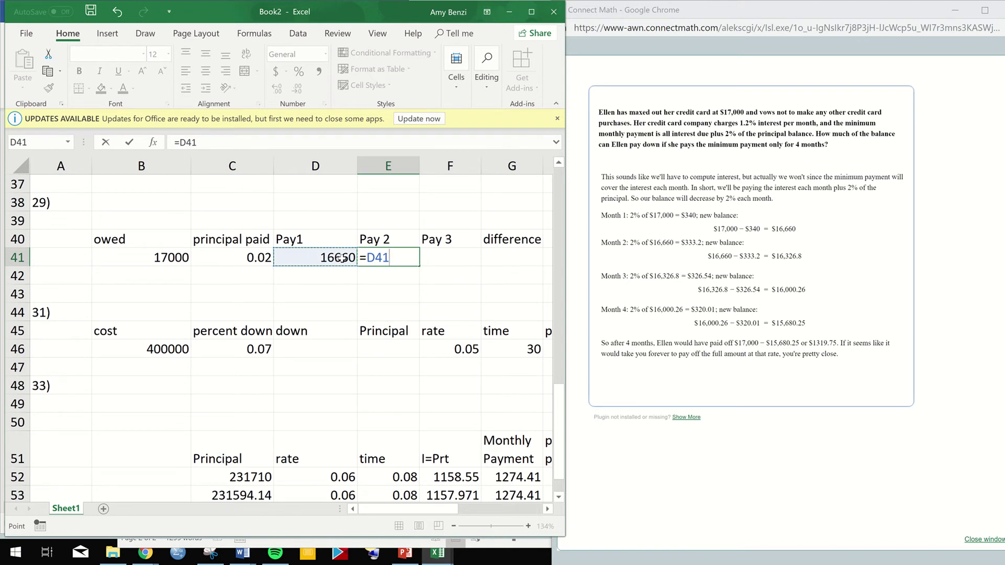
text(-)
click(253, 258)
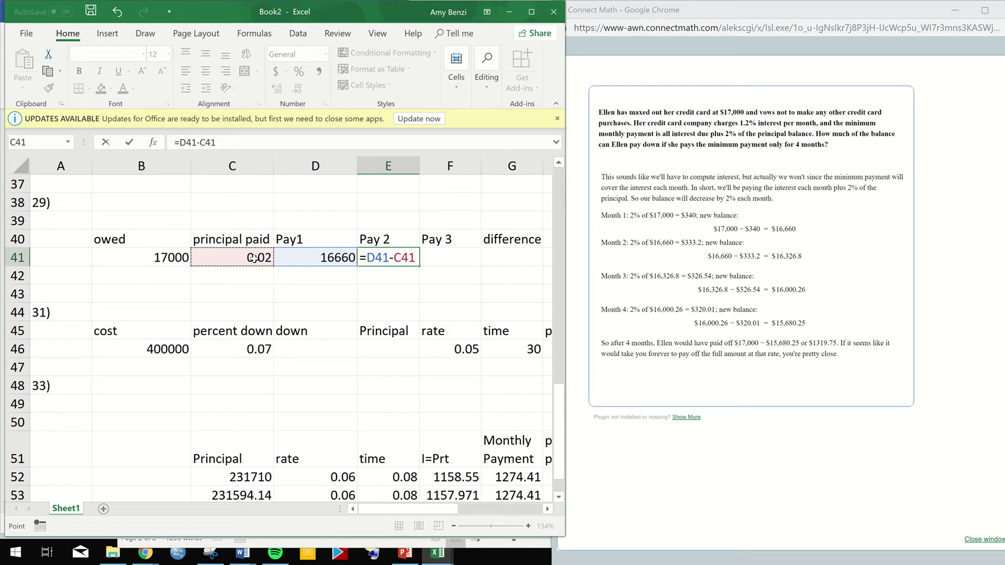
text(*)
click(327, 257)
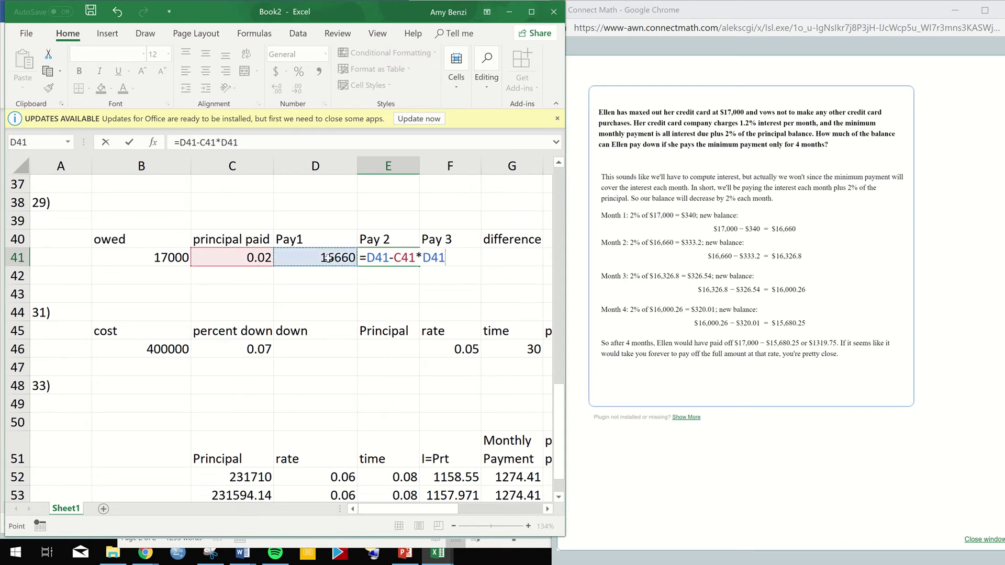
key(Return)
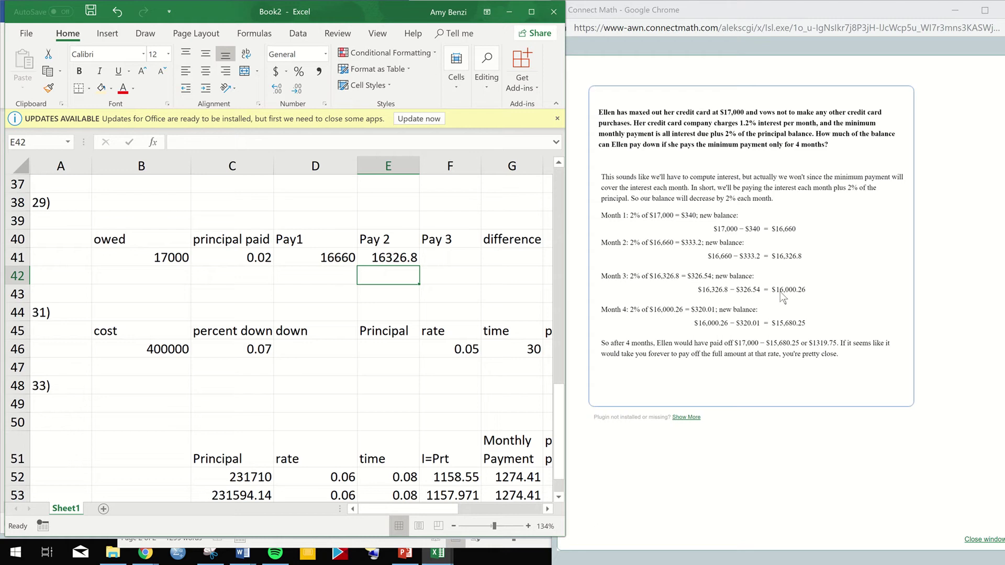
Enter the formula =E41-C41*E41 in F41 under Pay 3 to calculate the third month's balance.
click(453, 259)
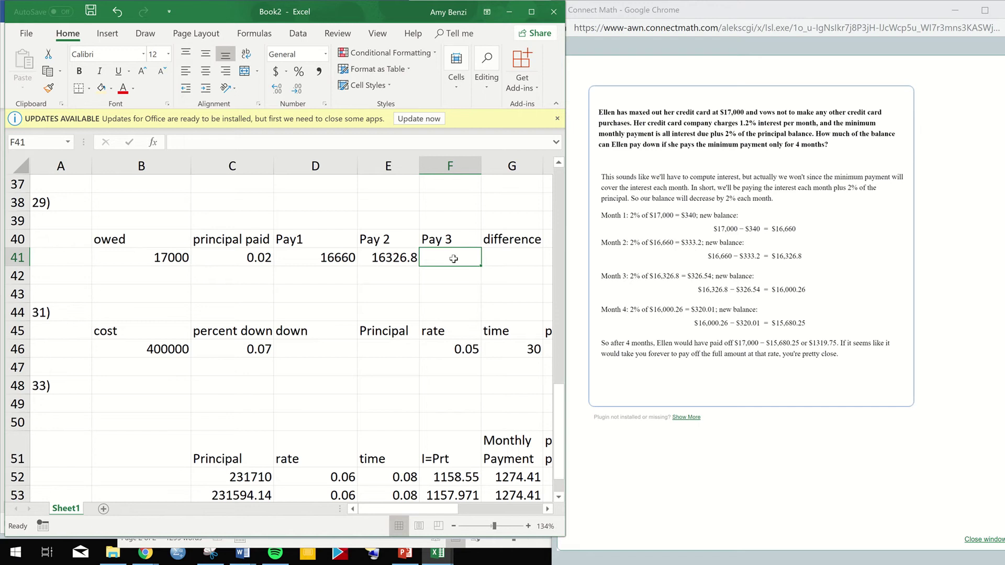
text(=)
click(394, 257)
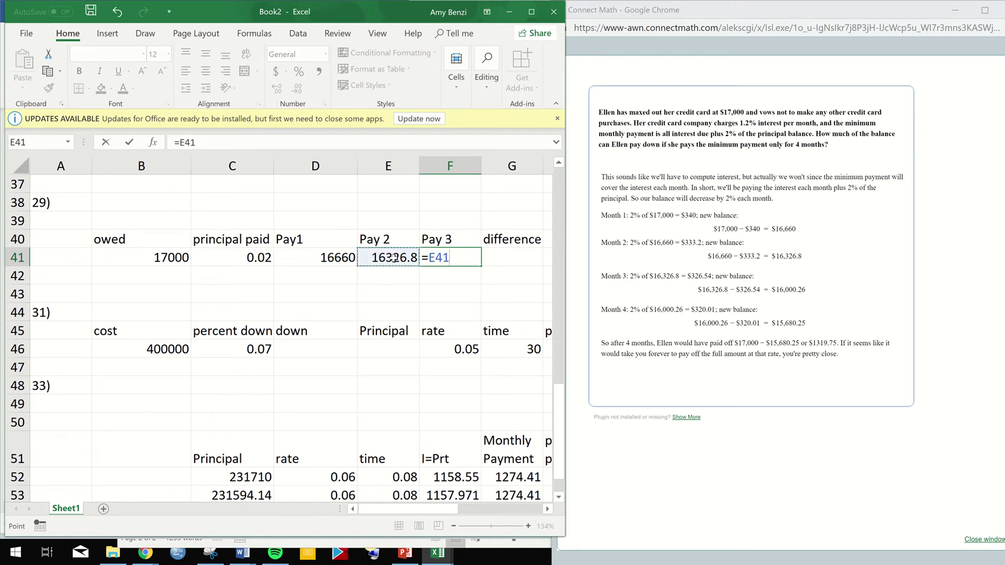
text(-)
click(250, 257)
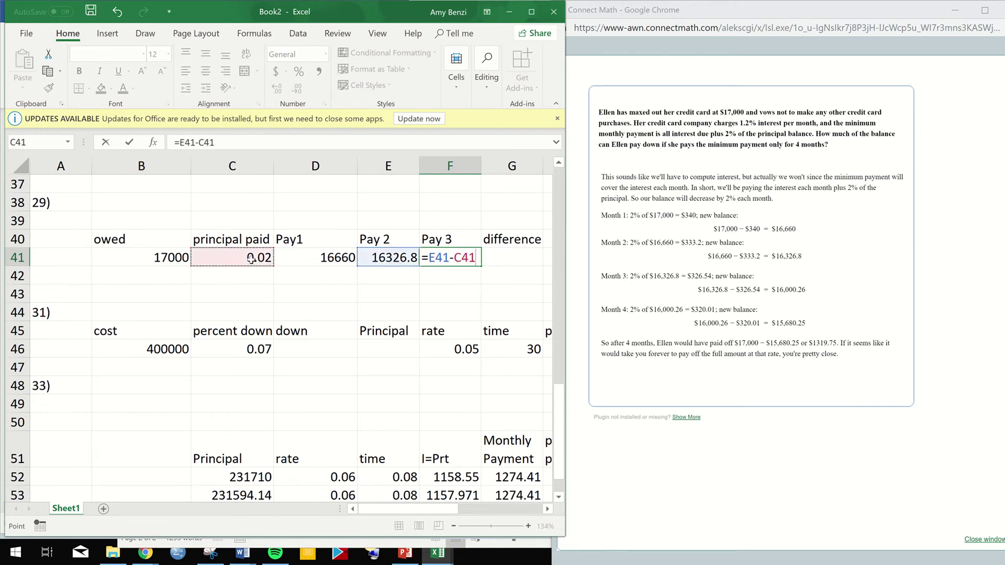
text(*)
click(391, 258)
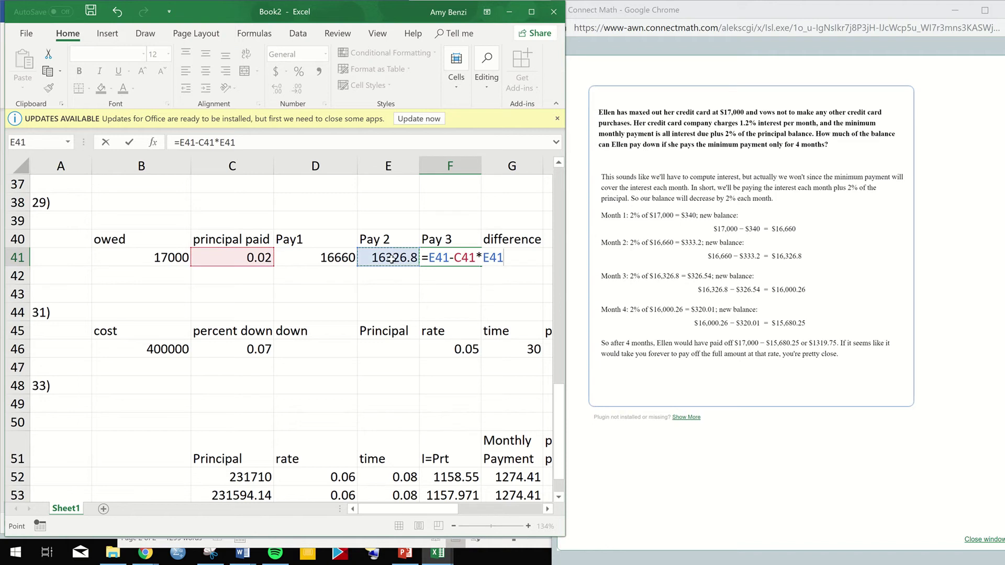
key(Return)
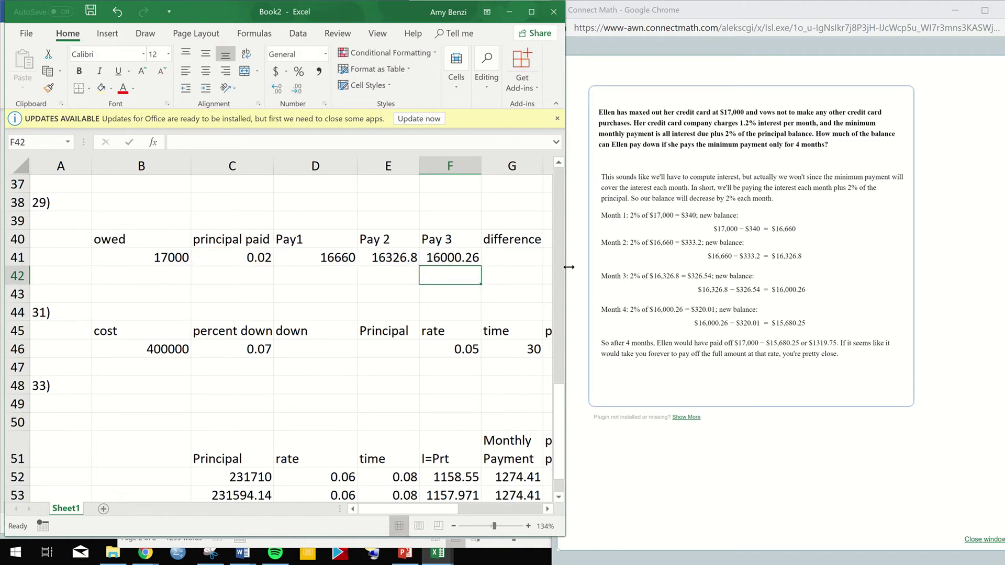
Widen the spreadsheet window to show more columns, and move the difference heading from G40 to H40.
drag(569, 267, 610, 276)
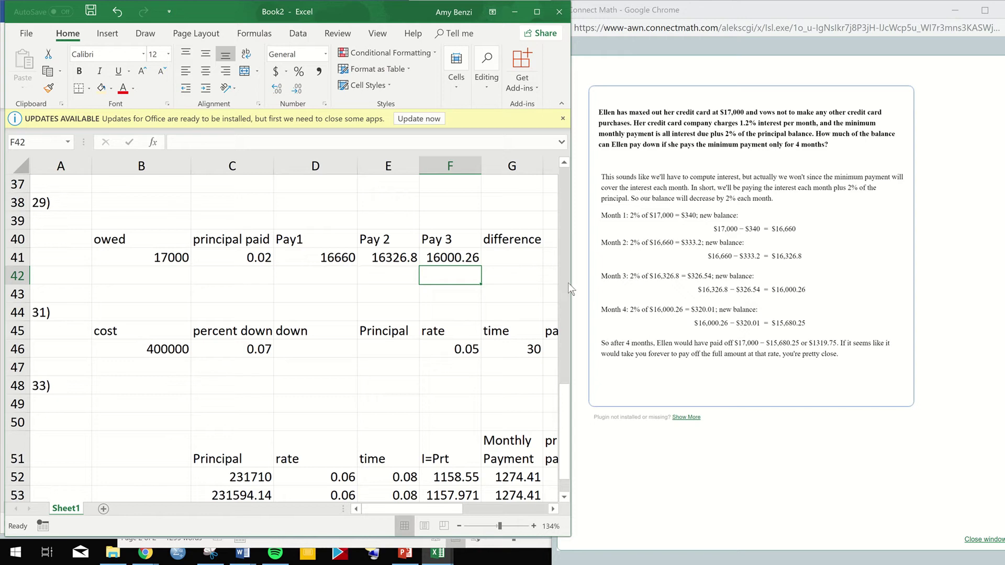
drag(569, 282, 669, 289)
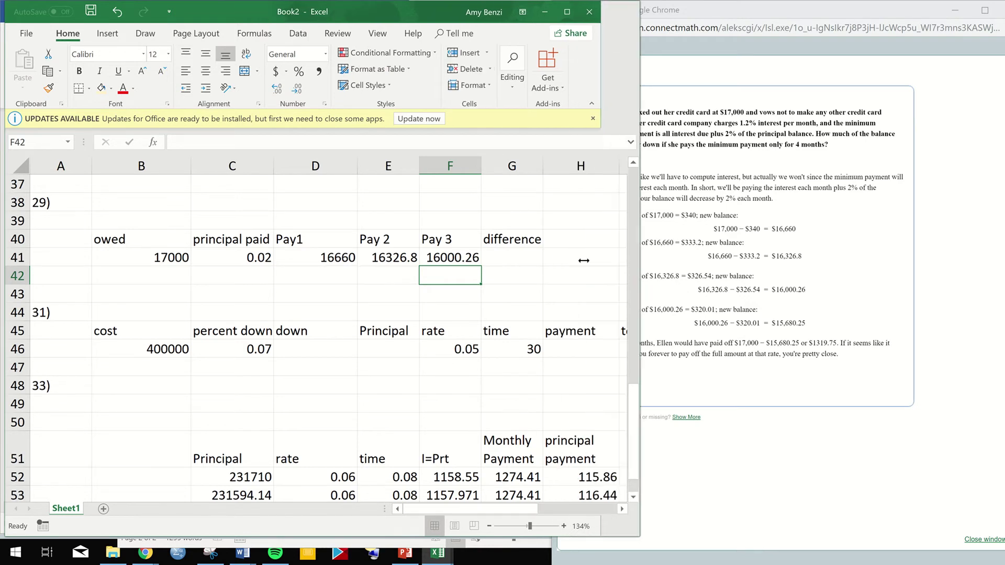
click(514, 246)
drag(513, 247, 557, 243)
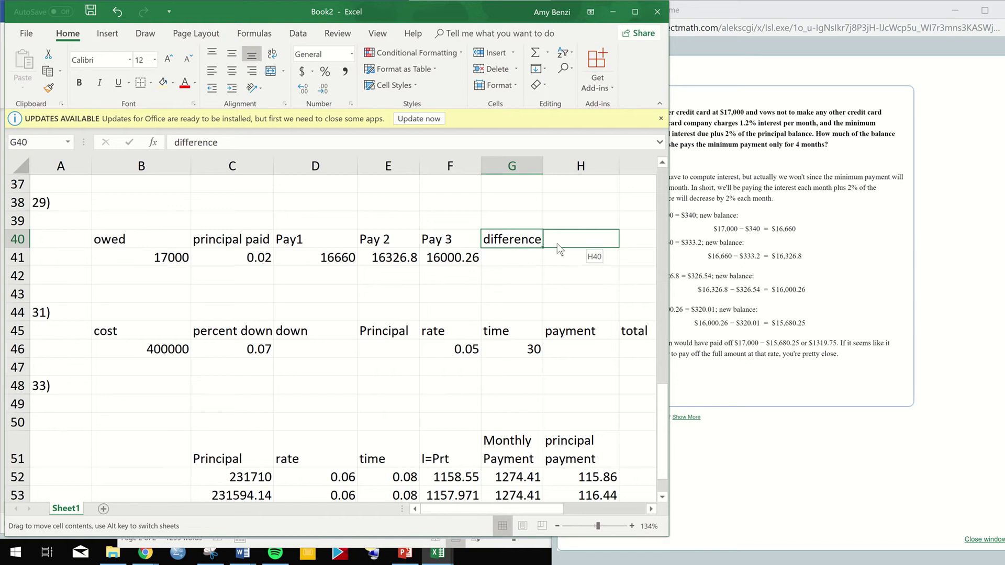
Fill the Pay 3 heading and formula from F40:F41 into column G to add a Pay 4 column.
drag(451, 239, 501, 257)
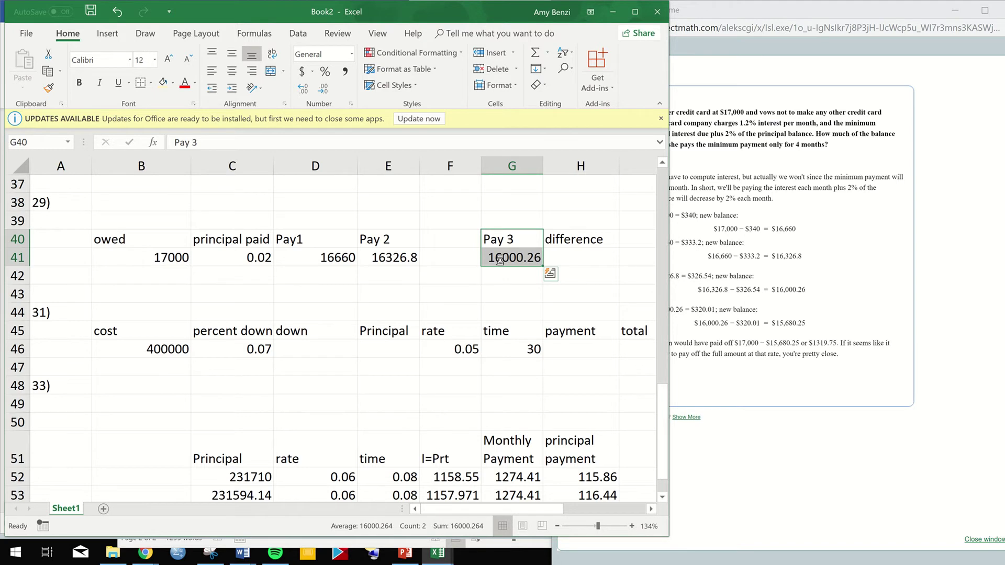
key(ctrl+z)
drag(481, 266, 516, 265)
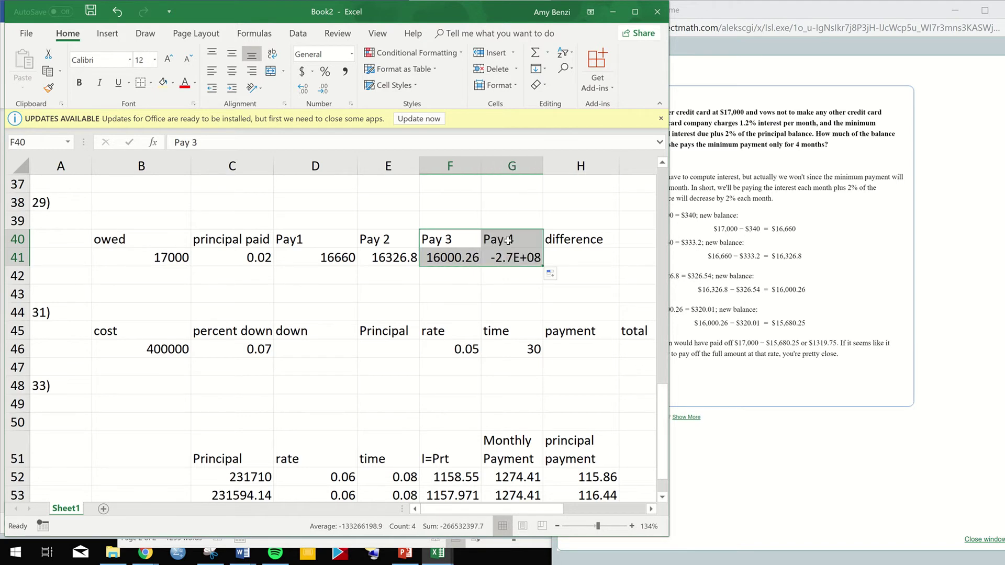
Correct the Pay 4 formula in G41 to =F41-C41*F41 and compare the balance with the worked solution.
double_click(506, 259)
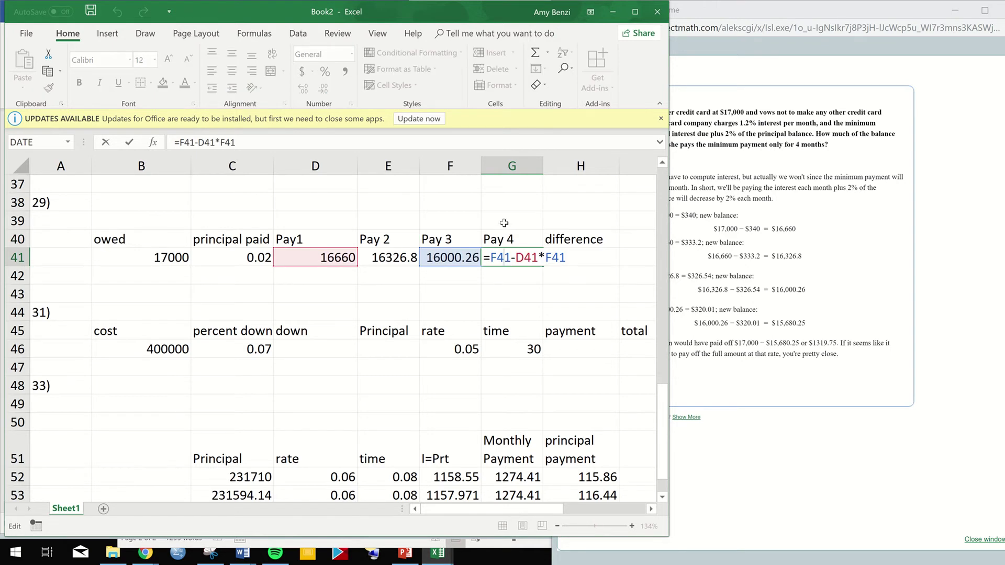
key(Return)
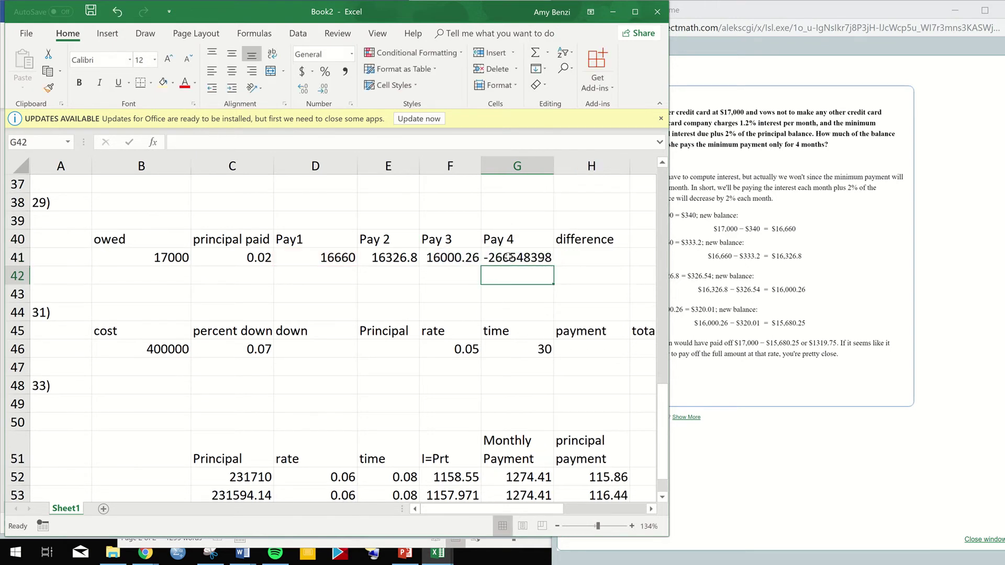
double_click(508, 258)
double_click(498, 257)
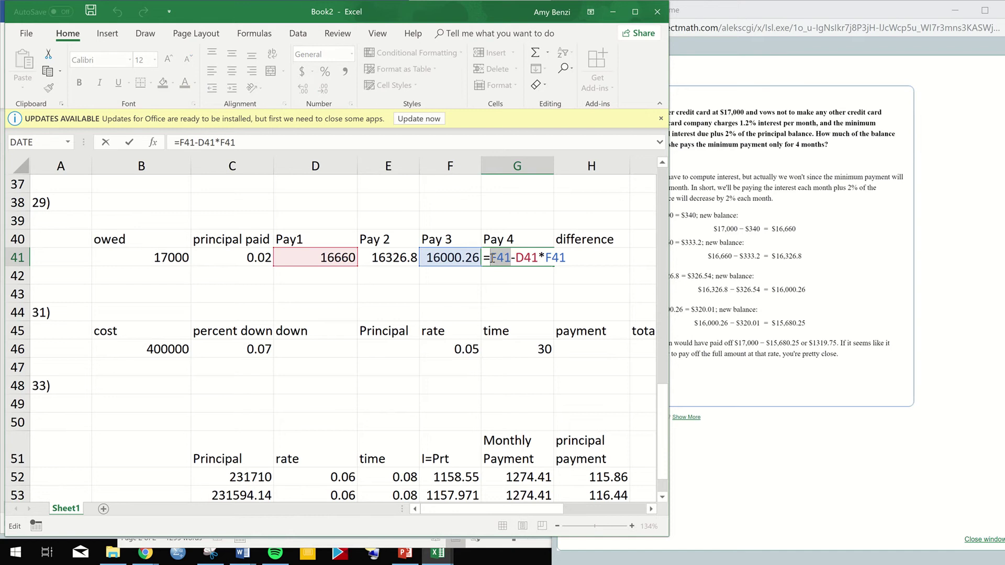
click(448, 258)
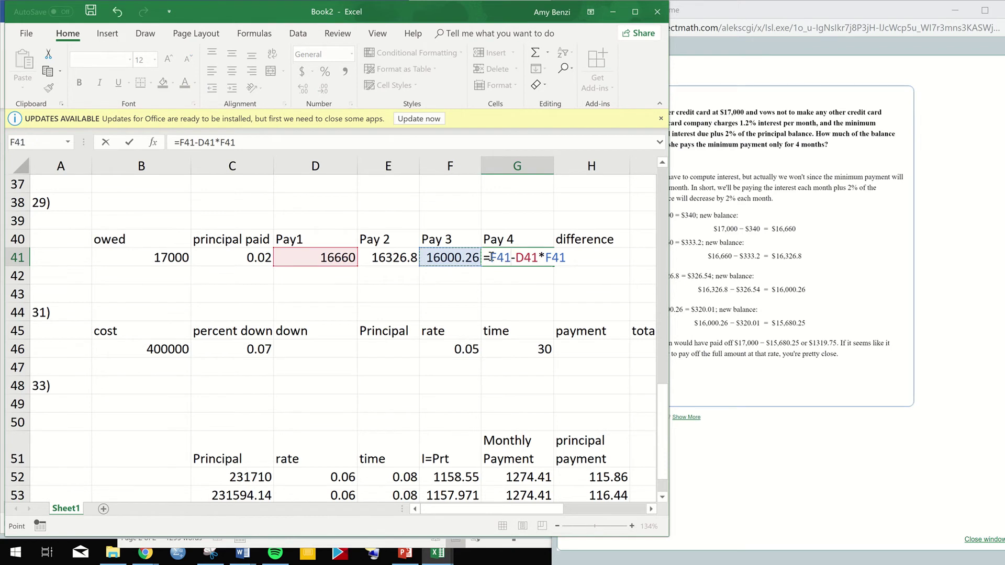
double_click(519, 257)
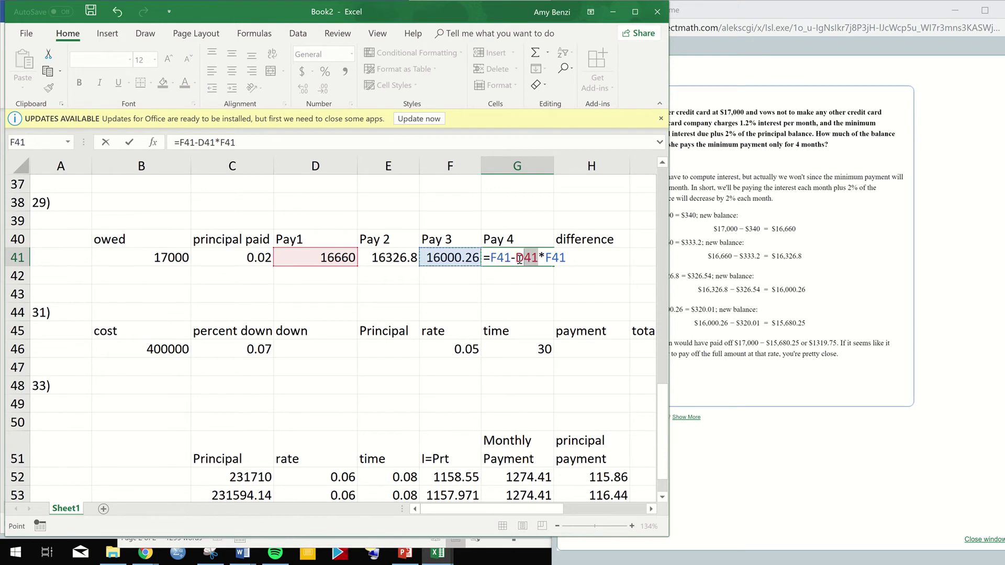
click(245, 260)
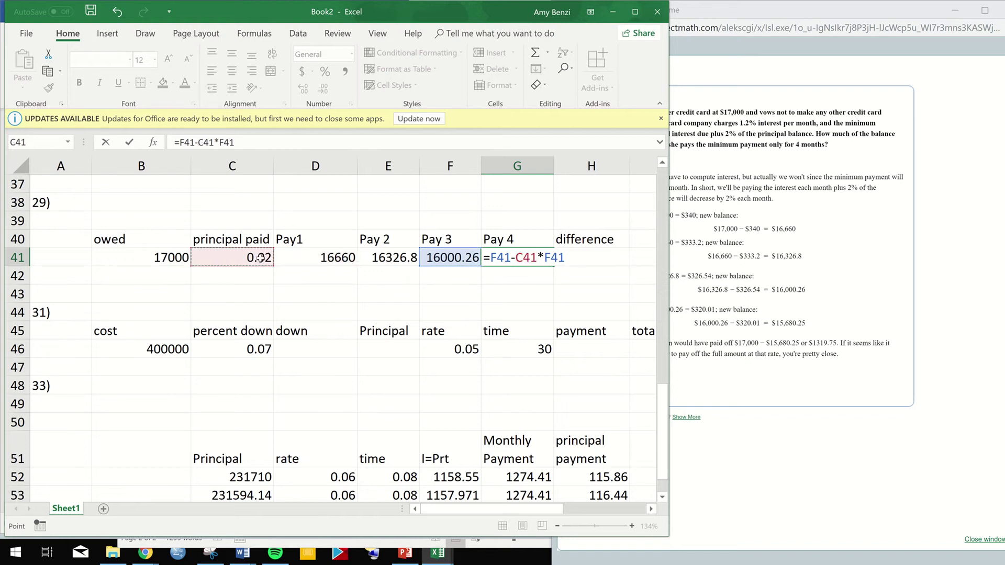
key(Return)
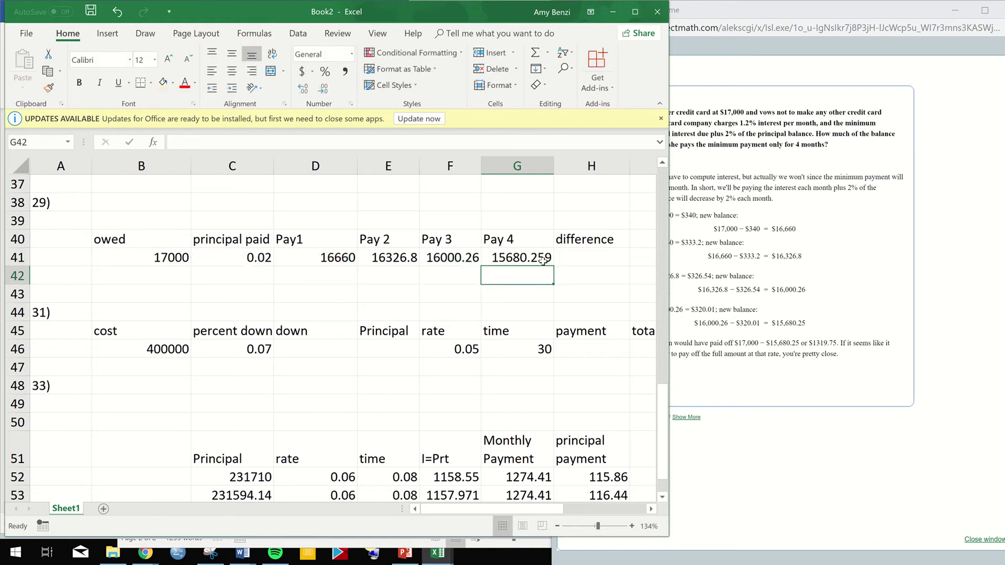
click(778, 291)
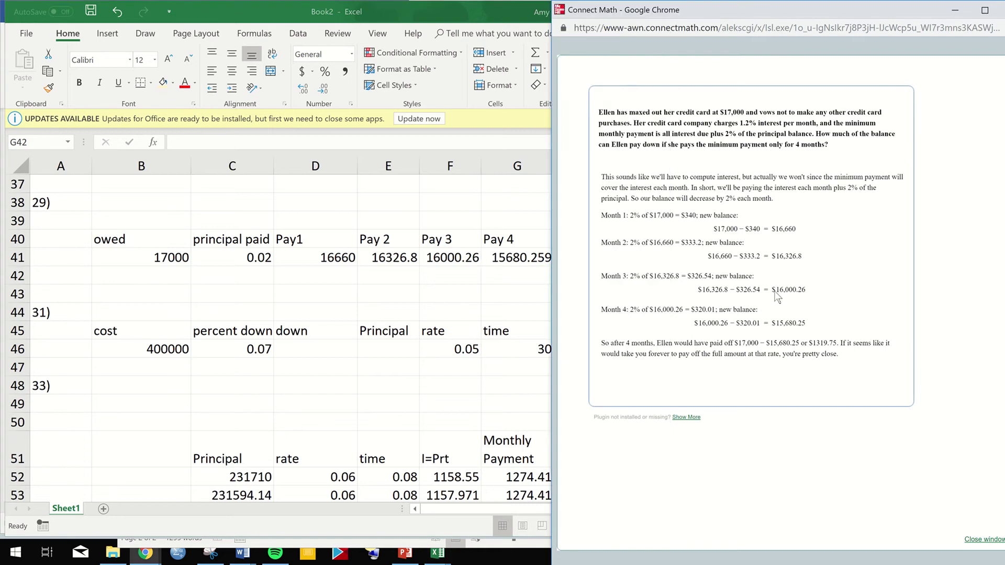
click(507, 283)
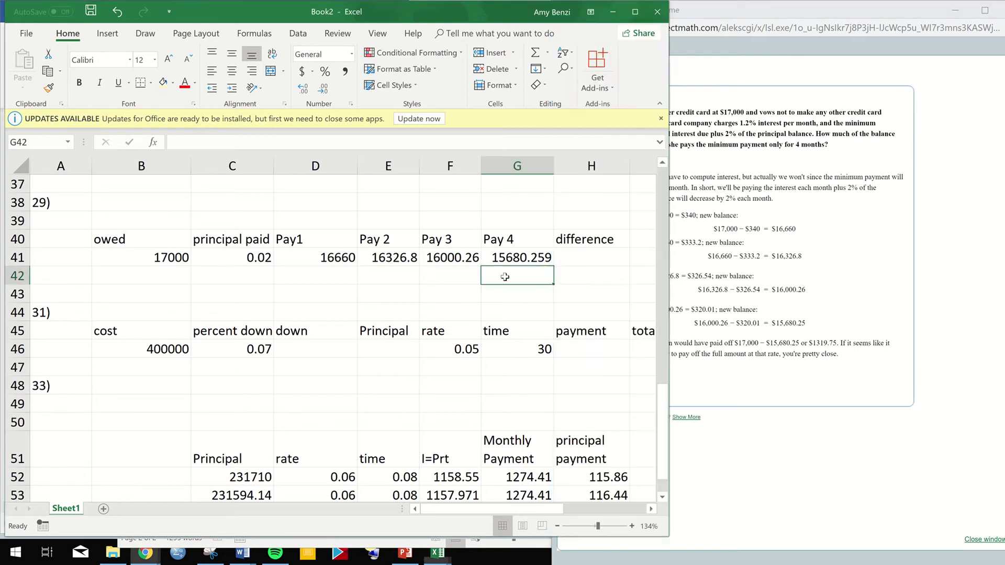
Enter the formula =B41-G41 in H41 under difference to calculate the amount paid down.
click(594, 259)
text(=)
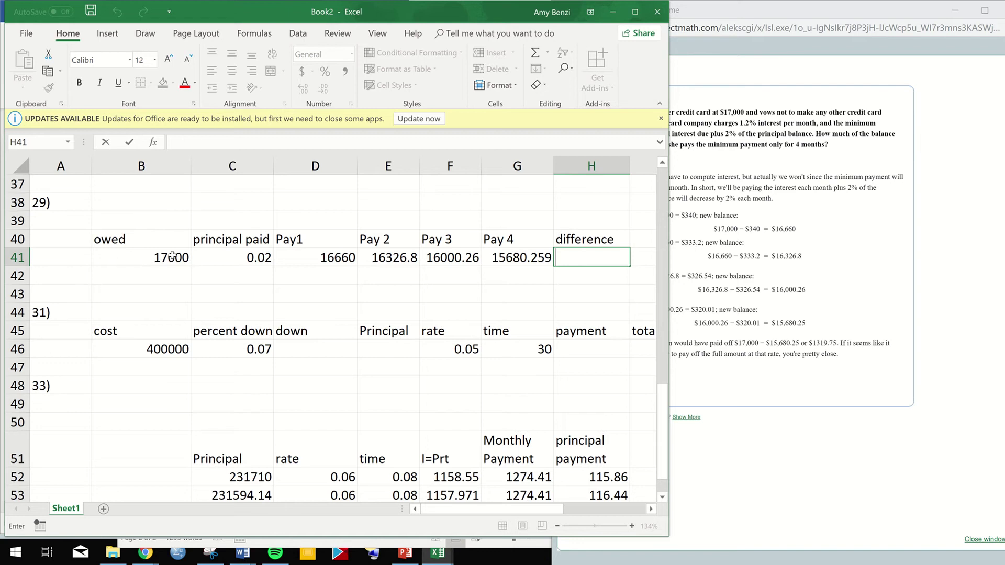
click(171, 257)
click(589, 257)
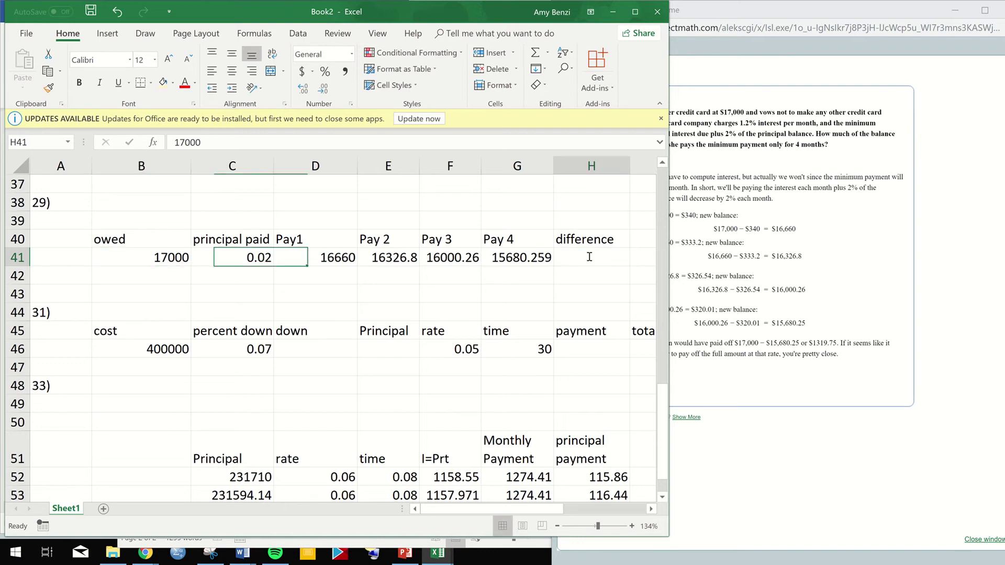
text(=)
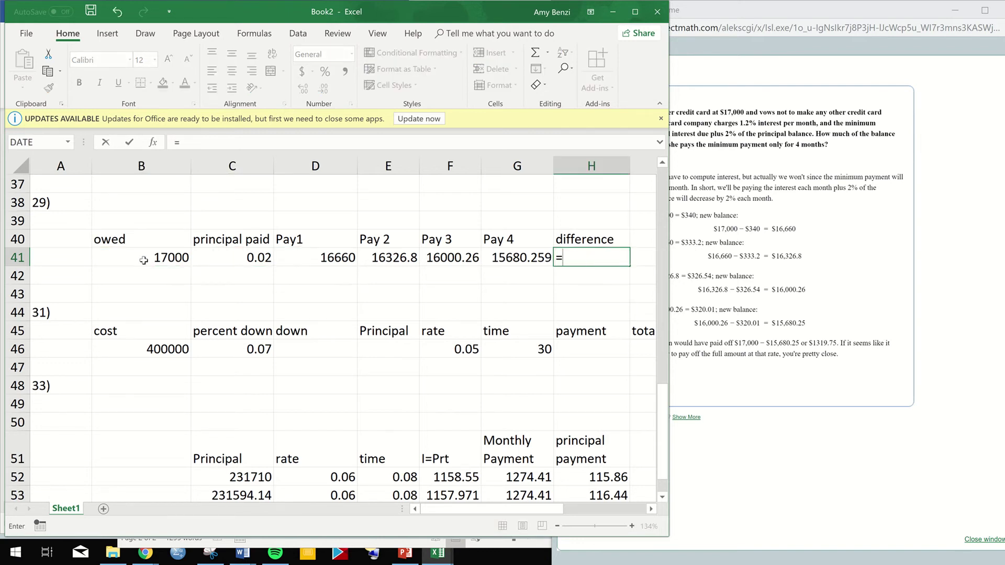
click(144, 260)
text(-)
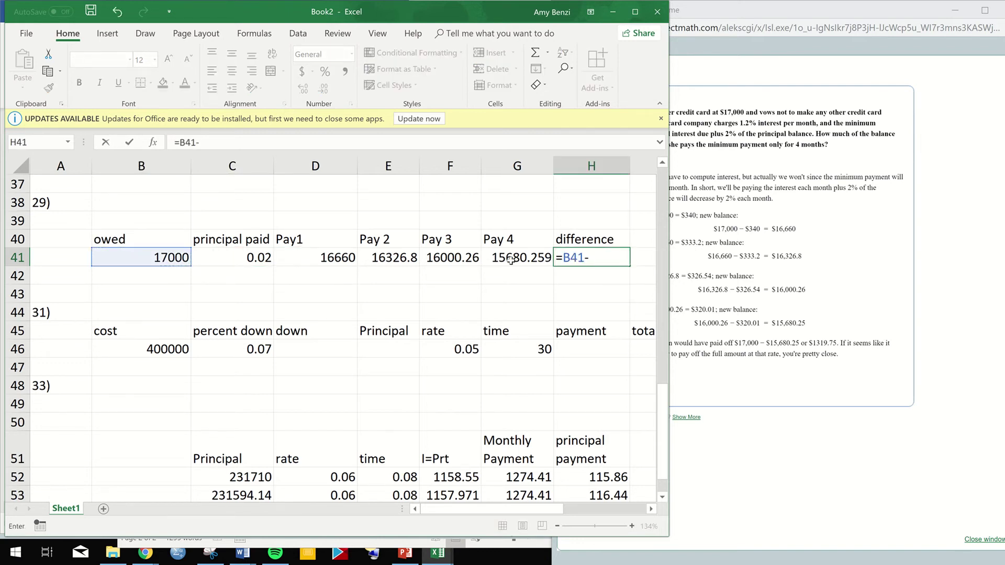
click(510, 260)
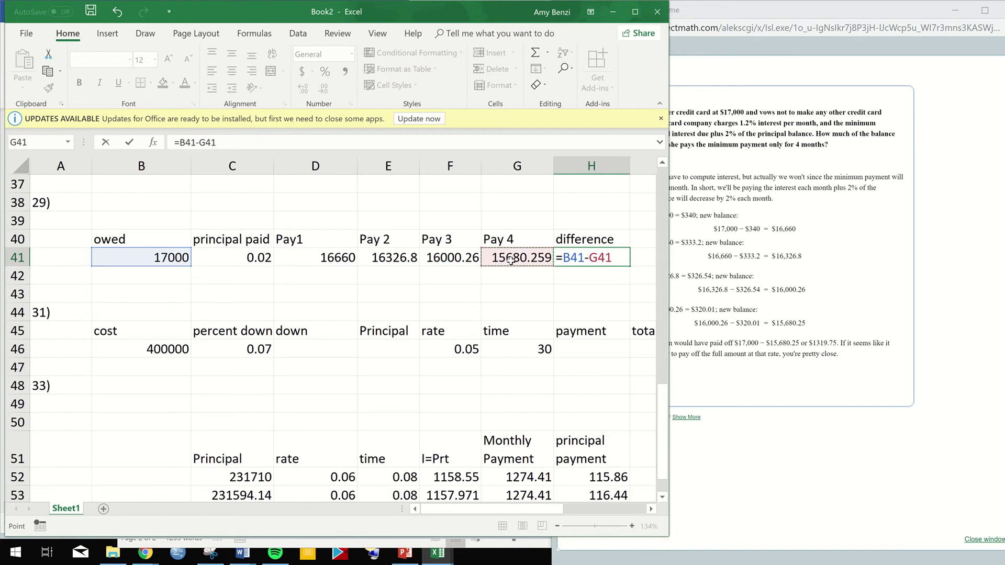
key(Return)
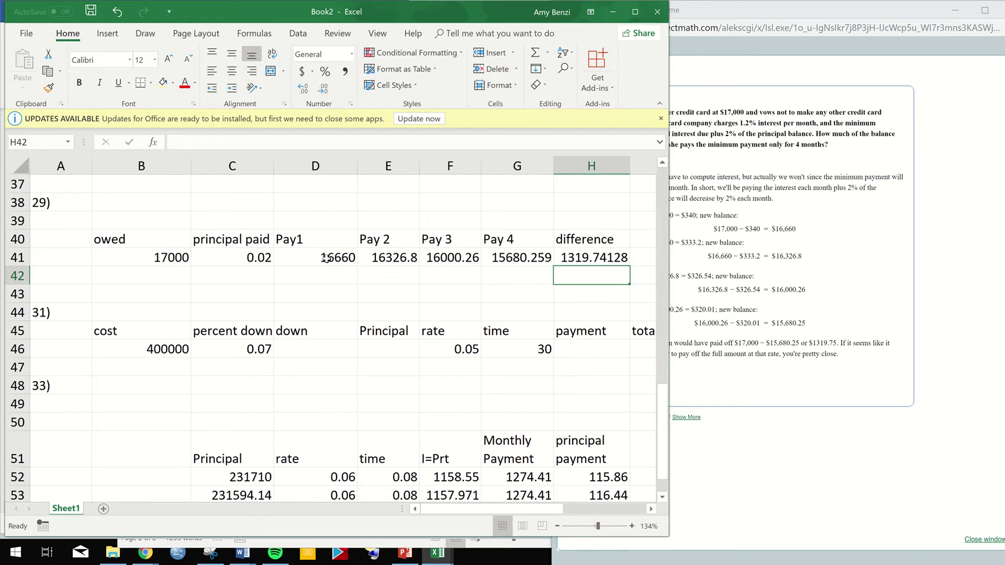
Enter the formula =B41*C41 in D42 under Pay1 to calculate the first month's principal payment.
click(315, 276)
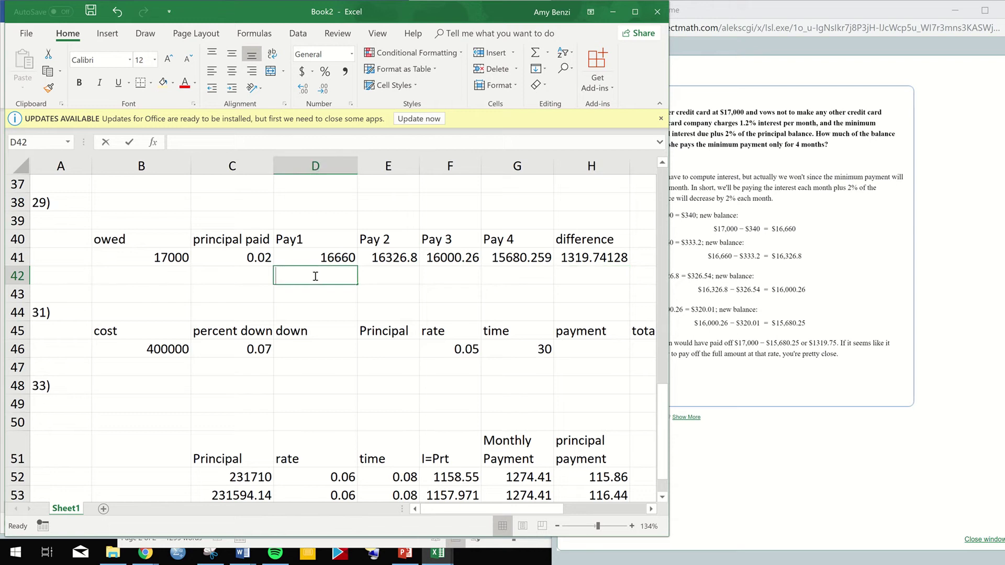
text(=)
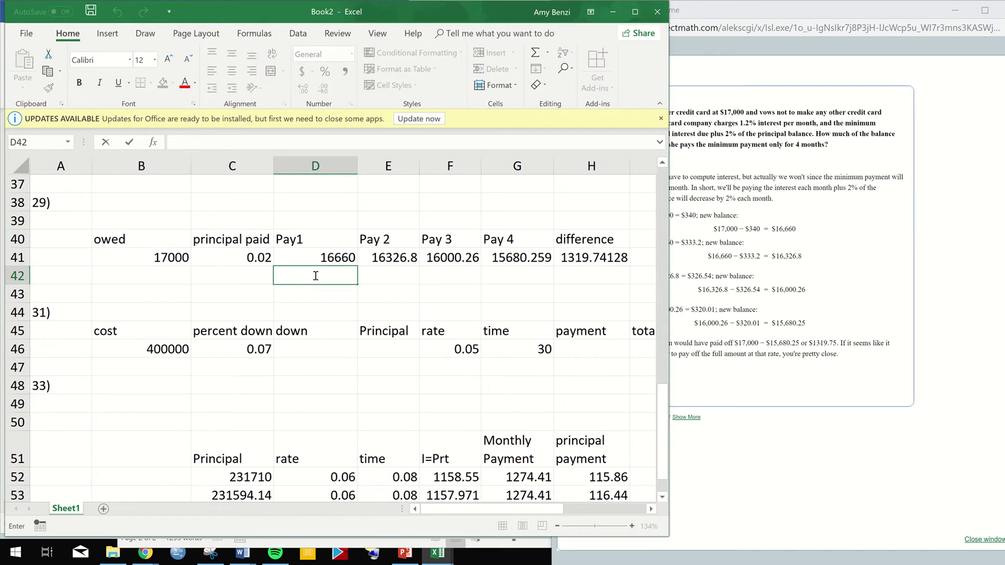
click(167, 258)
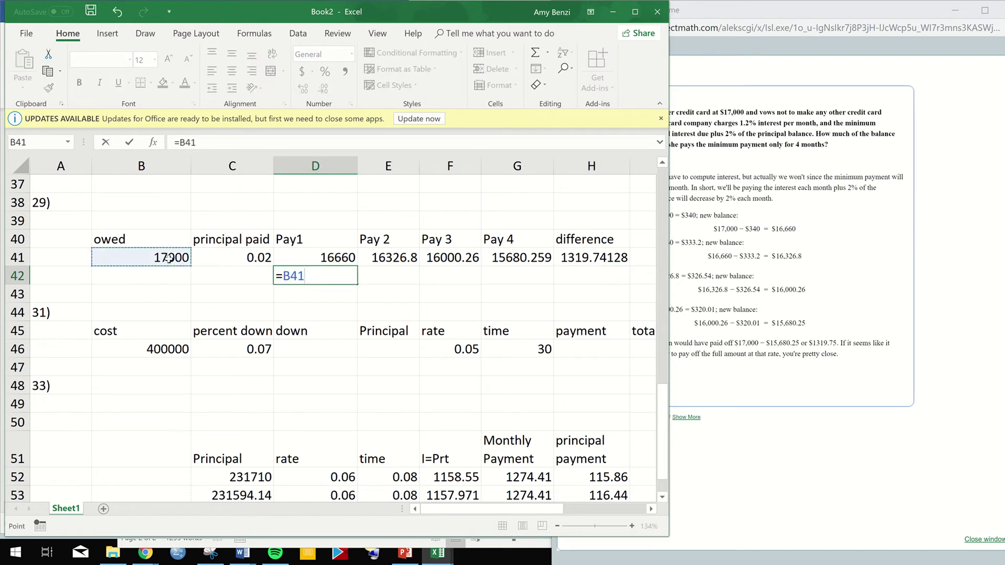
text(*)
click(255, 257)
key(Return)
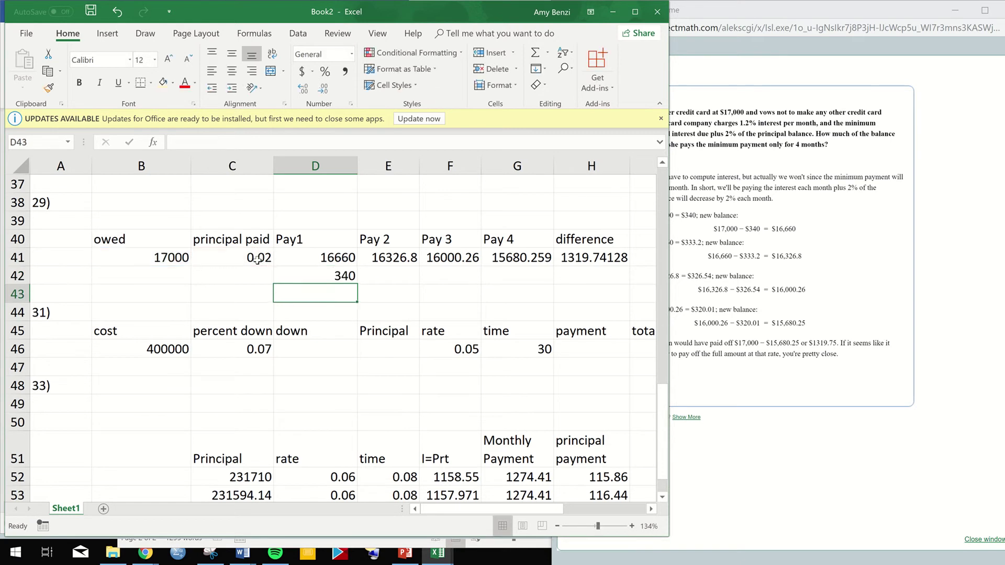
Enter the formula =E41*C41 in E42 under Pay 2 to calculate 2% of that column's balance.
click(390, 260)
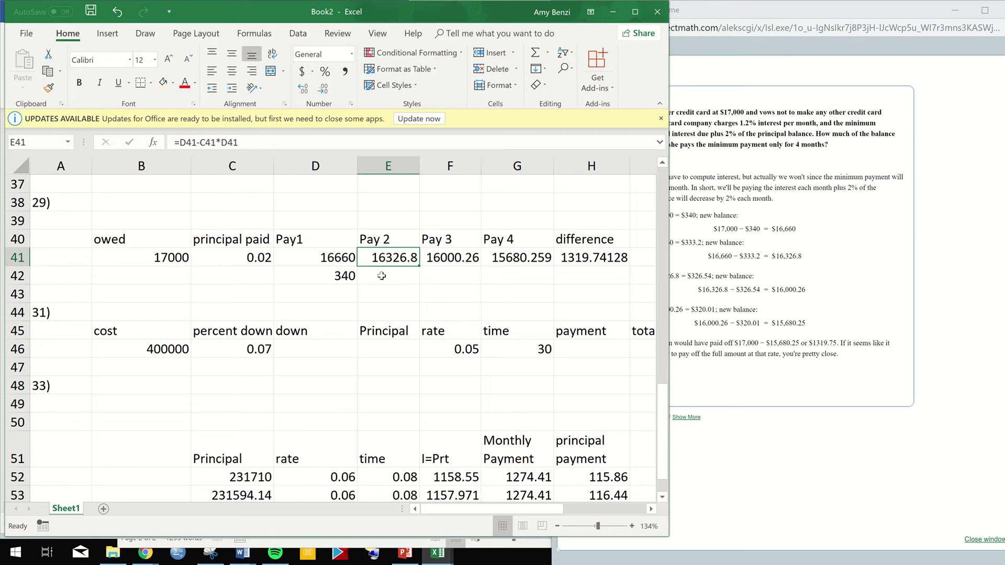
click(382, 275)
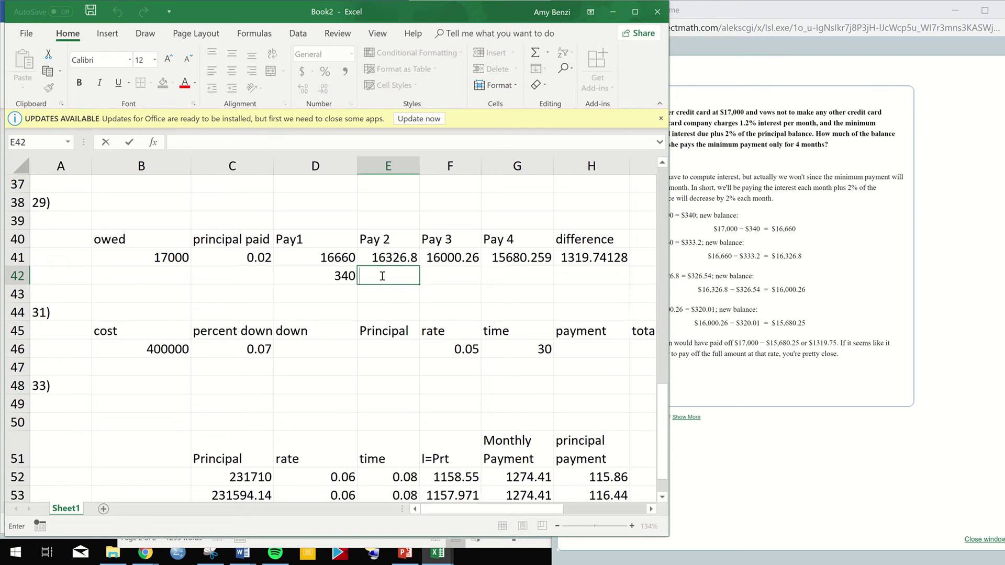
text(=)
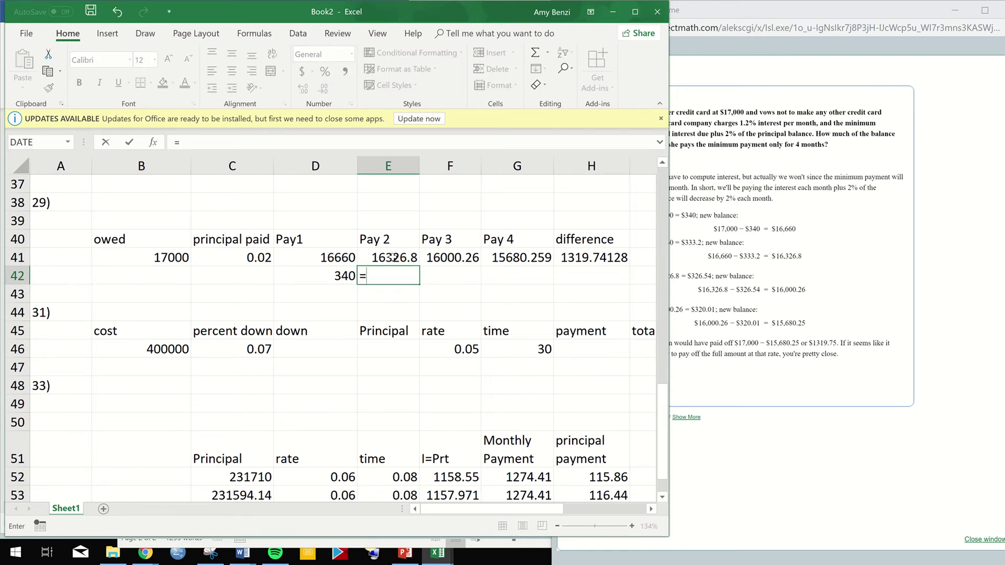
click(393, 256)
text(*)
key(Up)
key(Left)
key(Left)
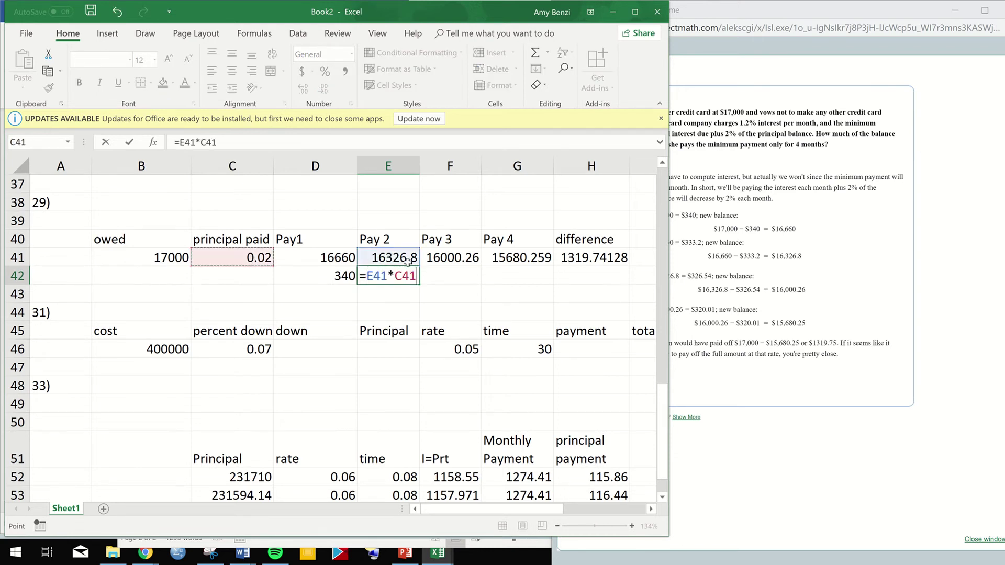
key(Return)
Enter the formula =F41*C41 in F42 under Pay 3 to calculate 2% of that column's balance.
click(442, 275)
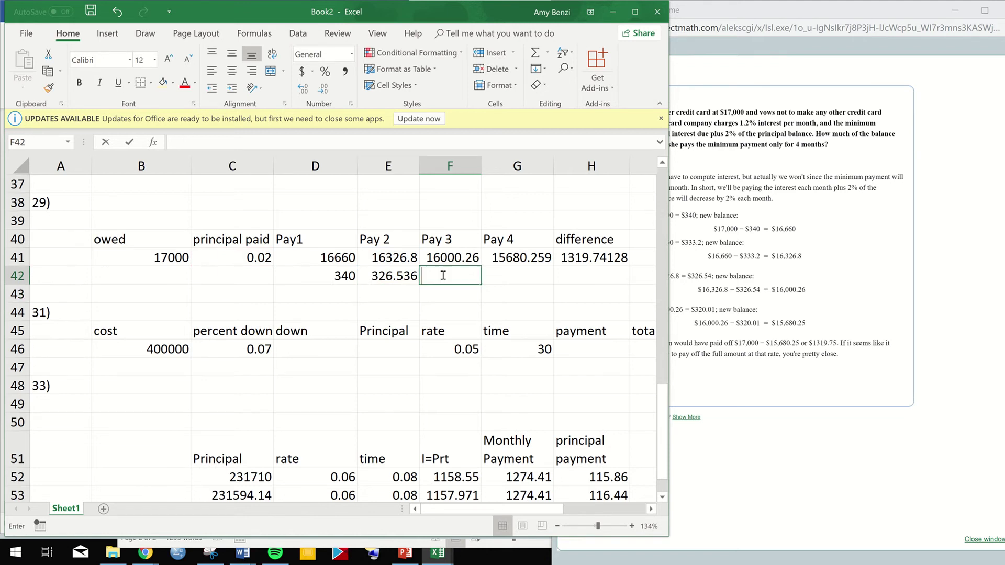
text(=)
click(444, 258)
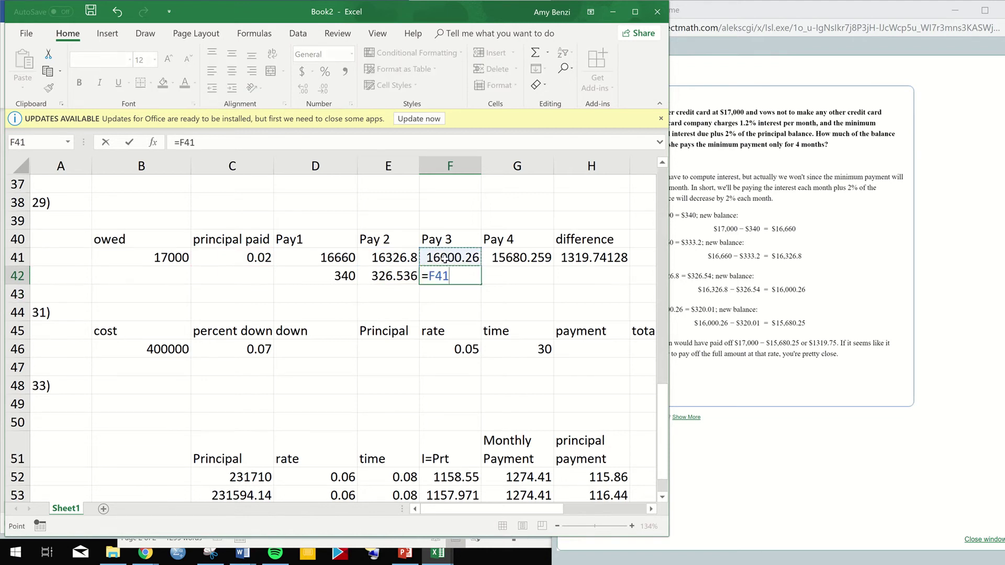
text(*)
click(239, 260)
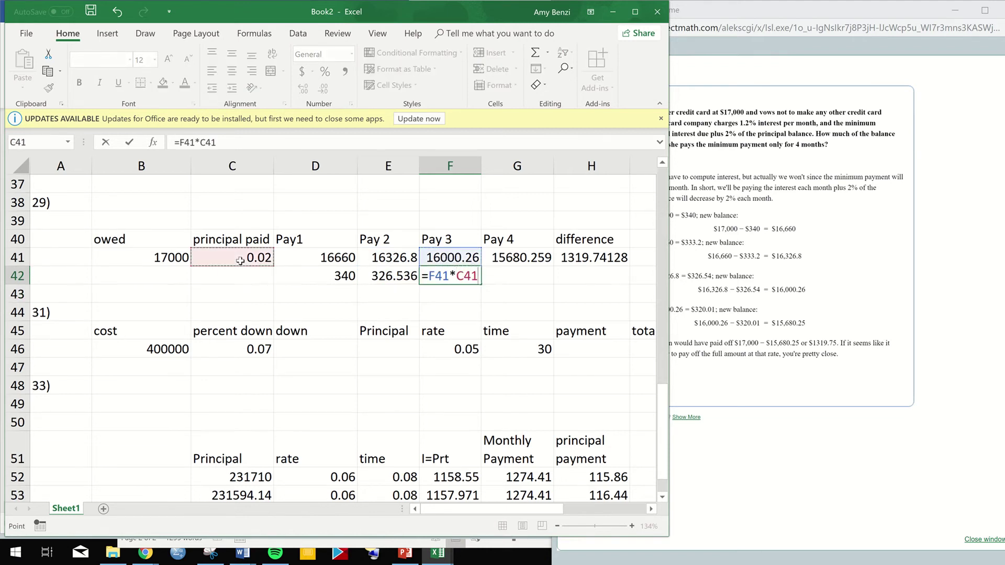
key(Return)
Enter the formula =G41*C41 in G42 under Pay 4 to calculate 2% of that column's balance.
click(505, 256)
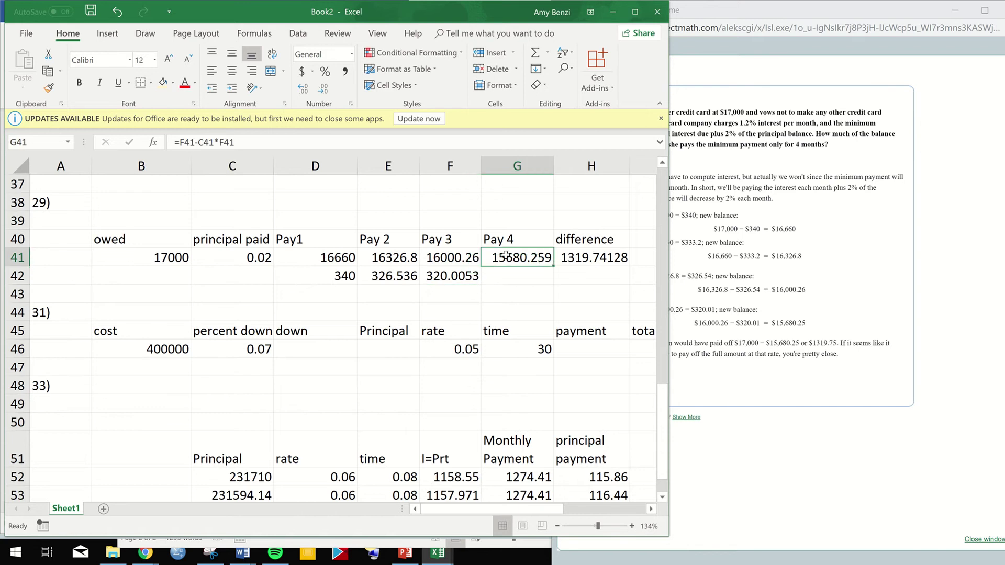
click(501, 277)
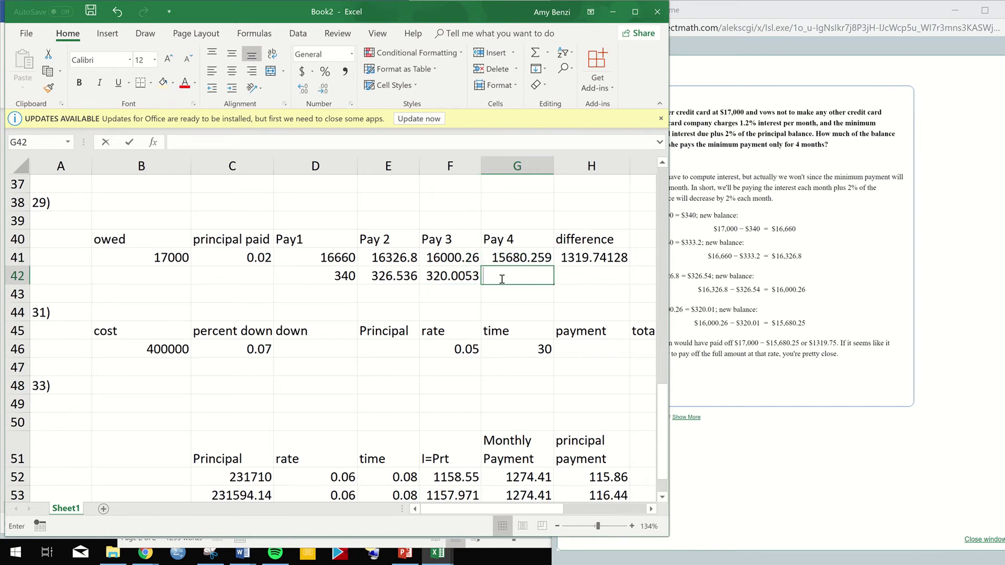
text(==)
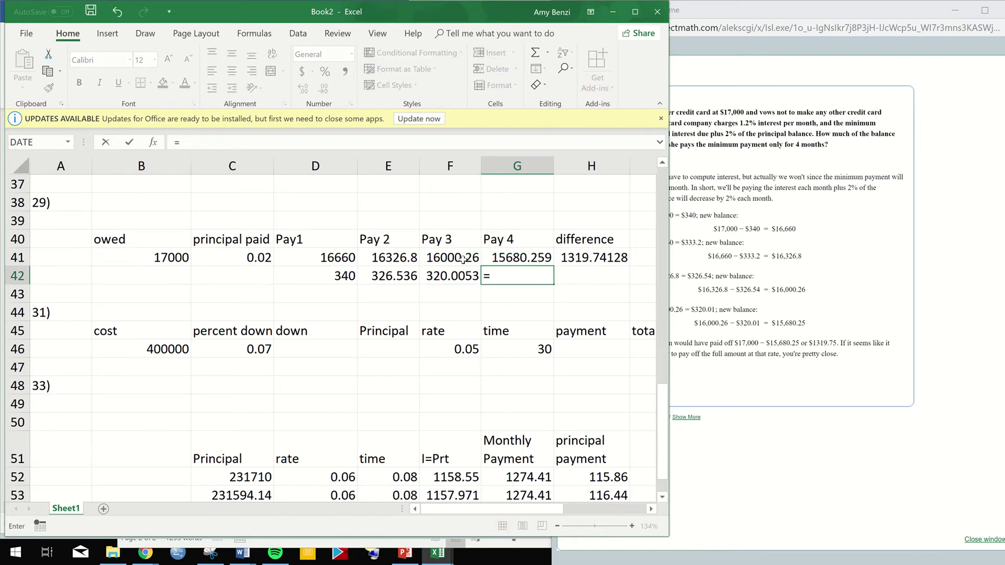
click(491, 260)
text(*)
click(237, 259)
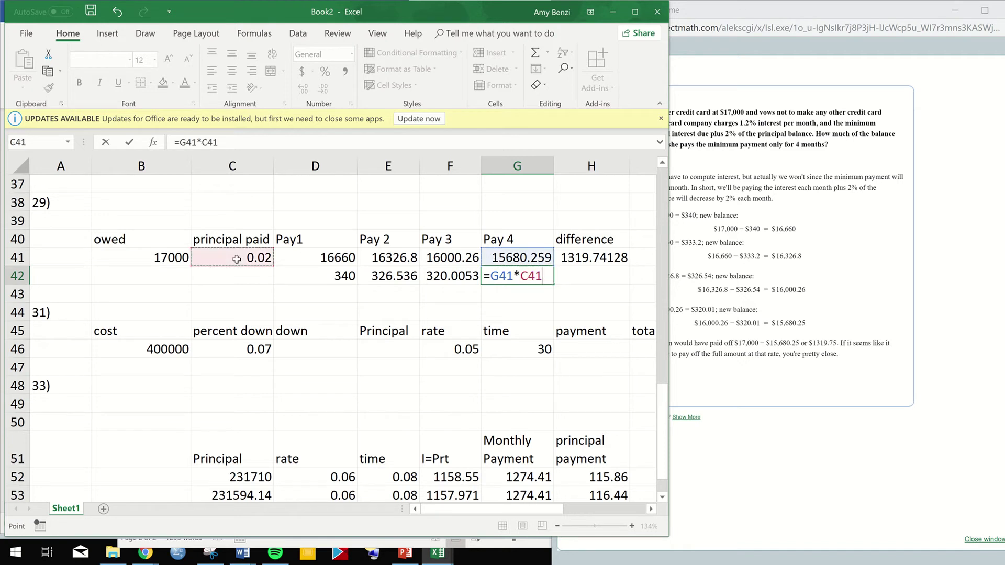
key(BackSpace)
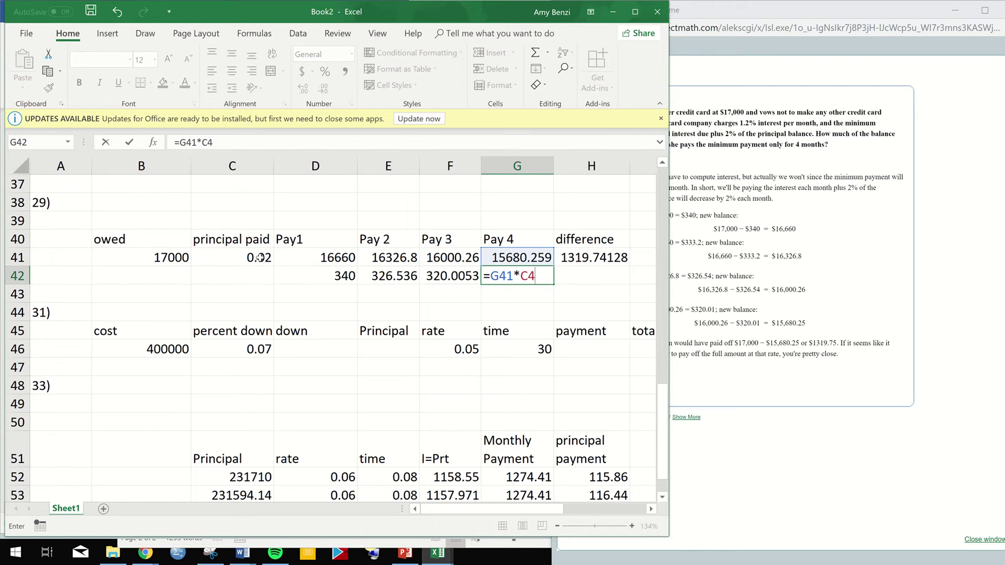
click(260, 257)
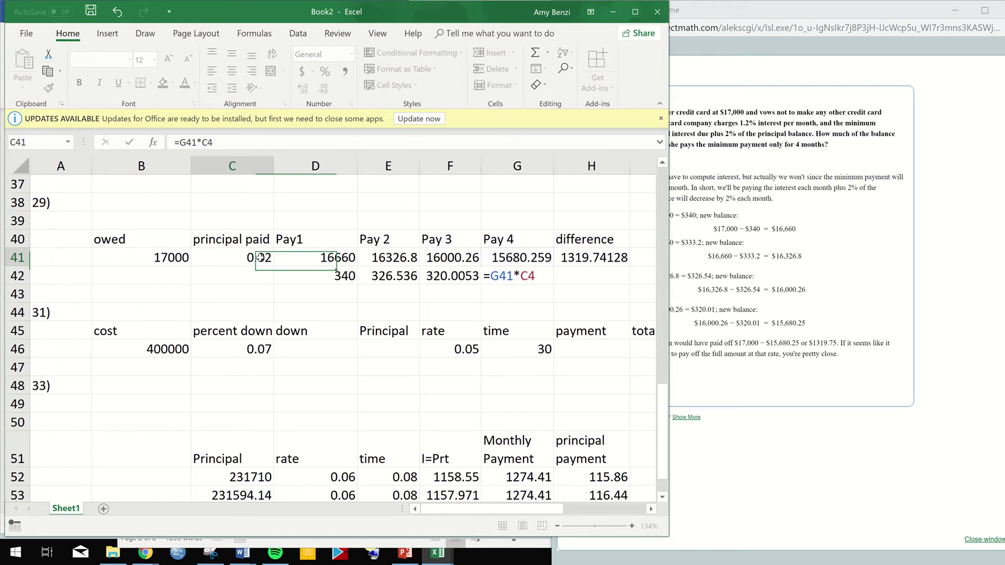
double_click(505, 273)
double_click(525, 275)
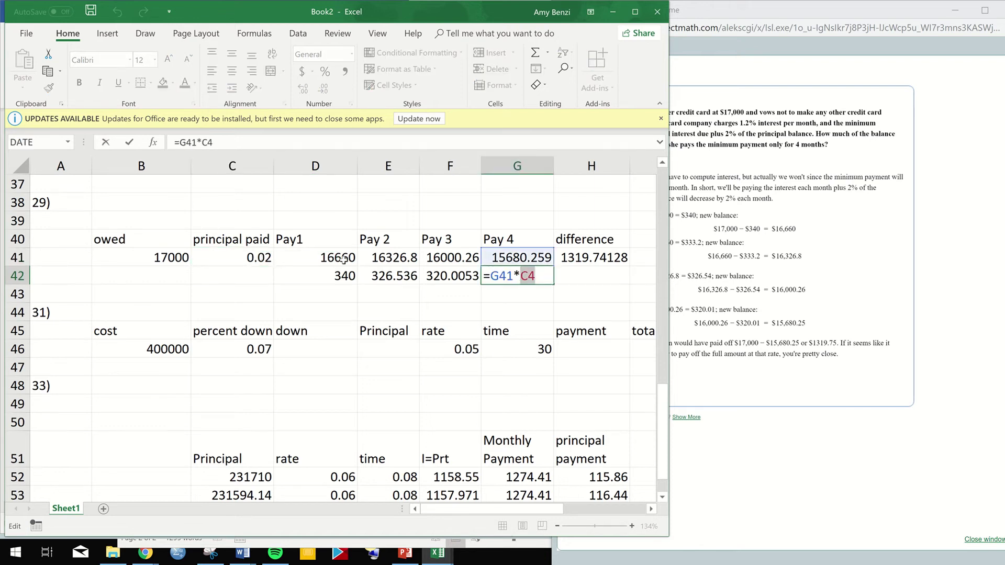
click(248, 260)
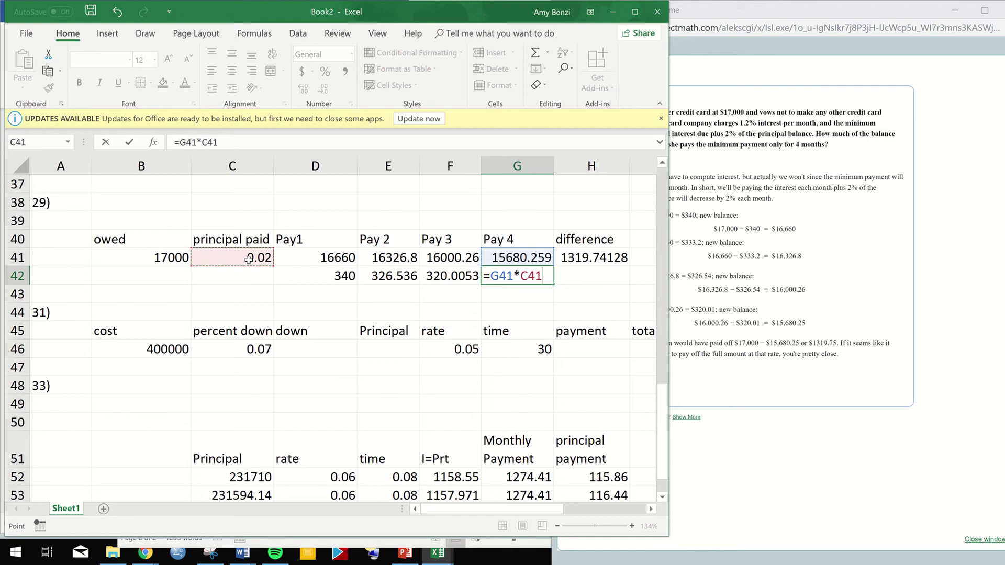
key(Return)
Total the four principal payments in D42:G42 with AutoSum, placing the result in H42 under difference.
drag(338, 276, 568, 273)
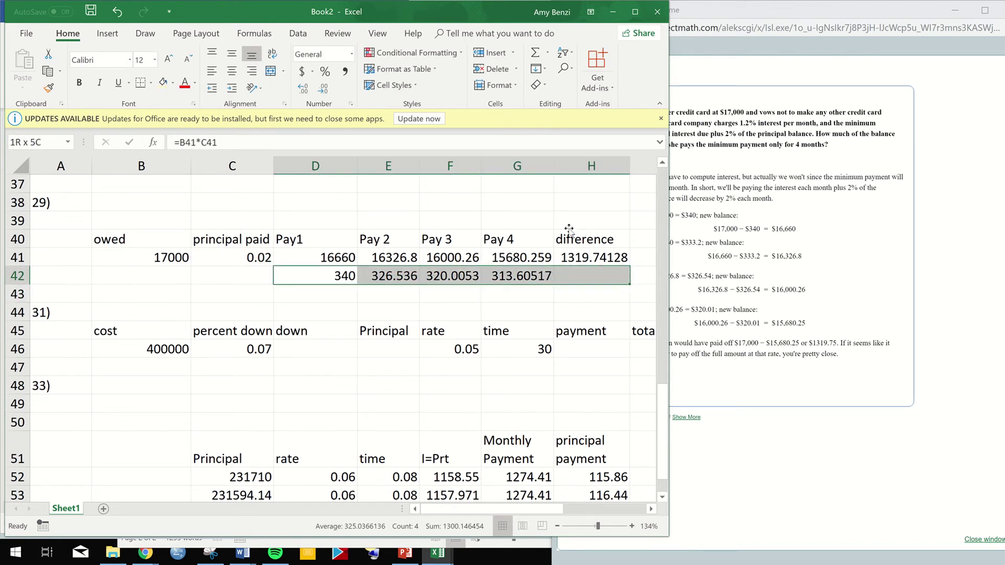
click(535, 54)
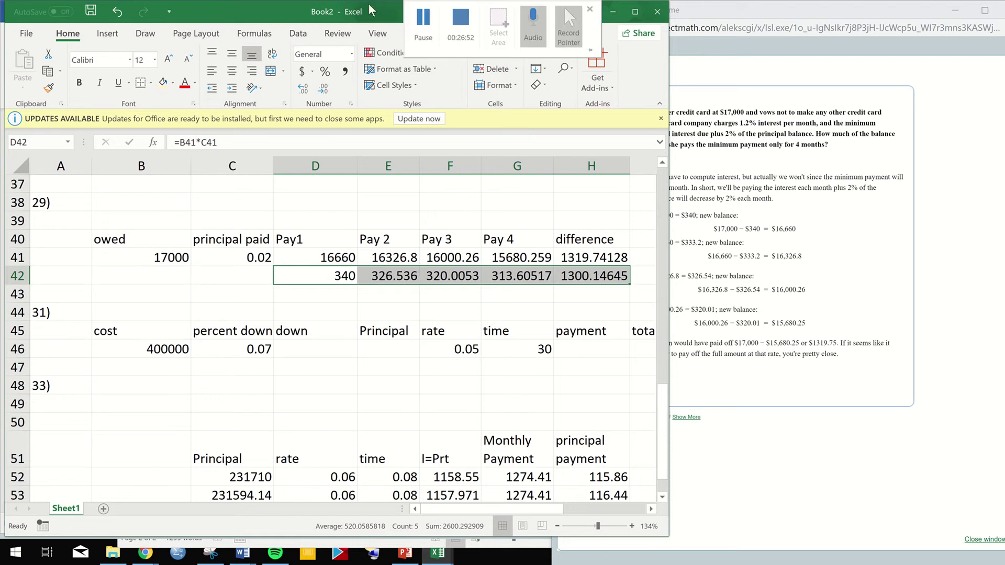
click(421, 20)
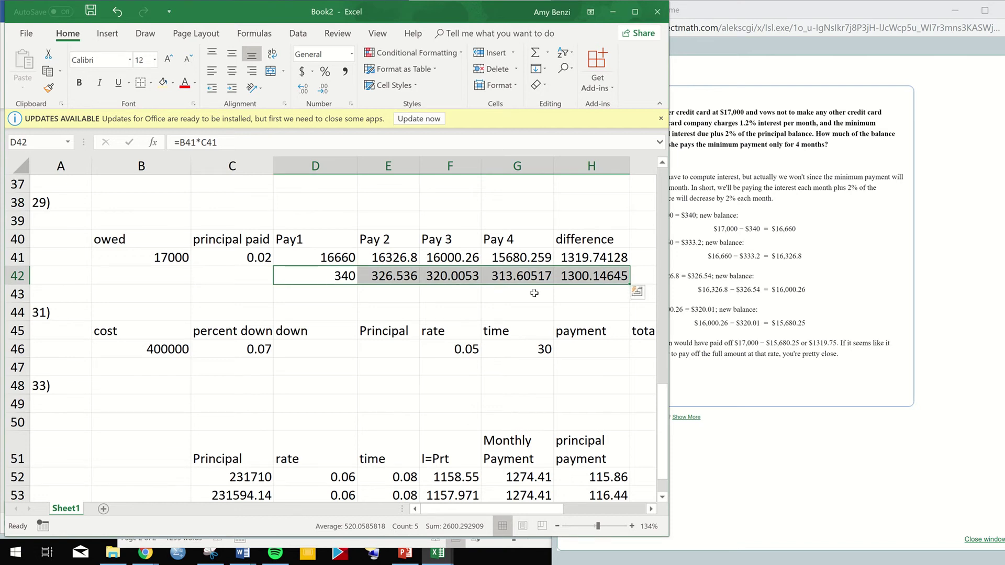
Minimize the credit card example window and advance the Connect Math assignment to question 31.
click(751, 453)
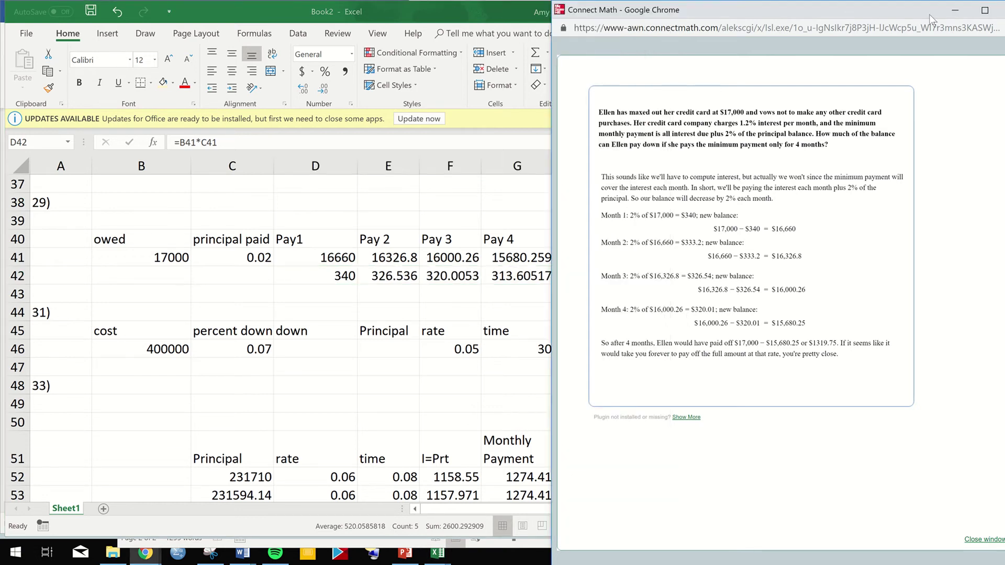
click(955, 10)
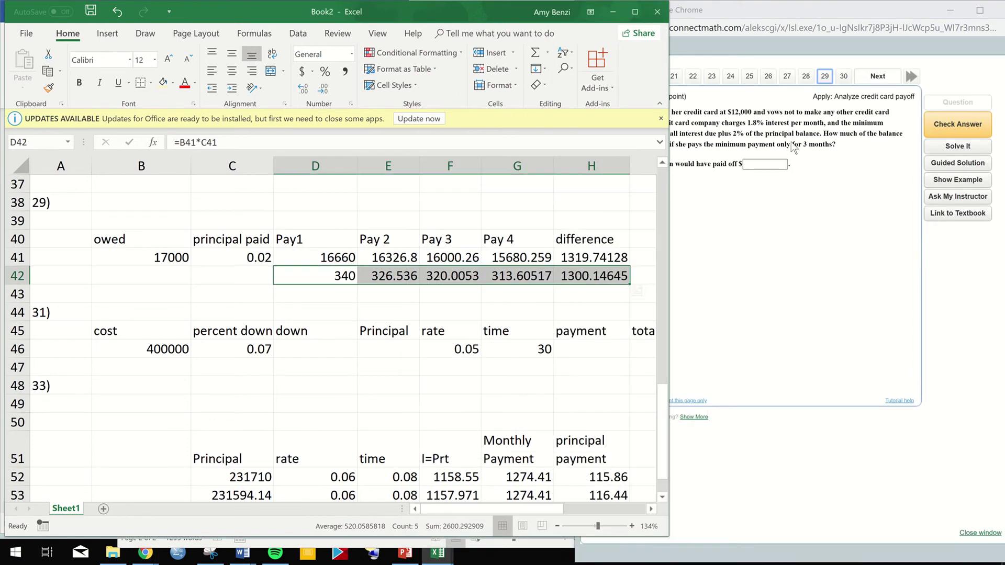
click(878, 77)
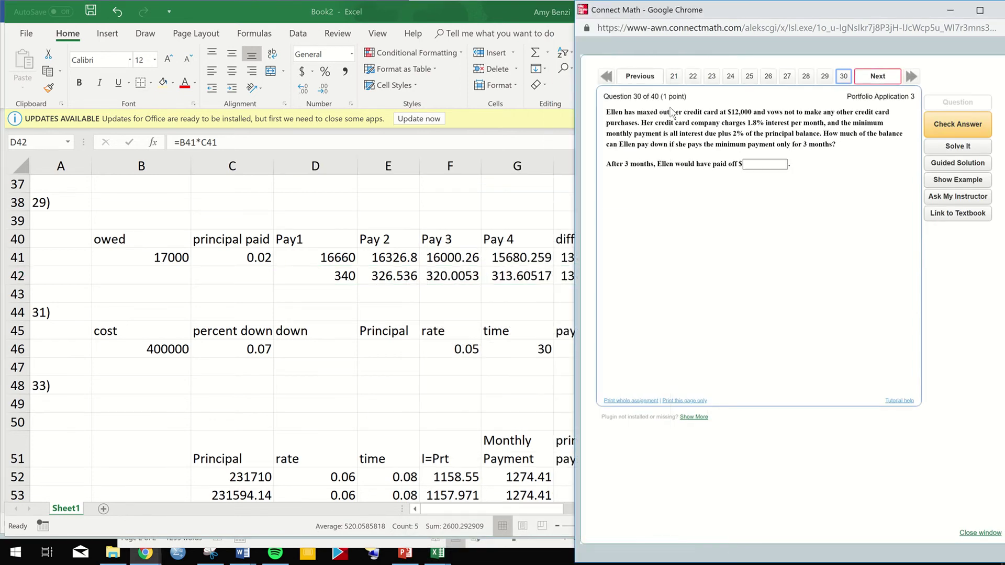
click(877, 77)
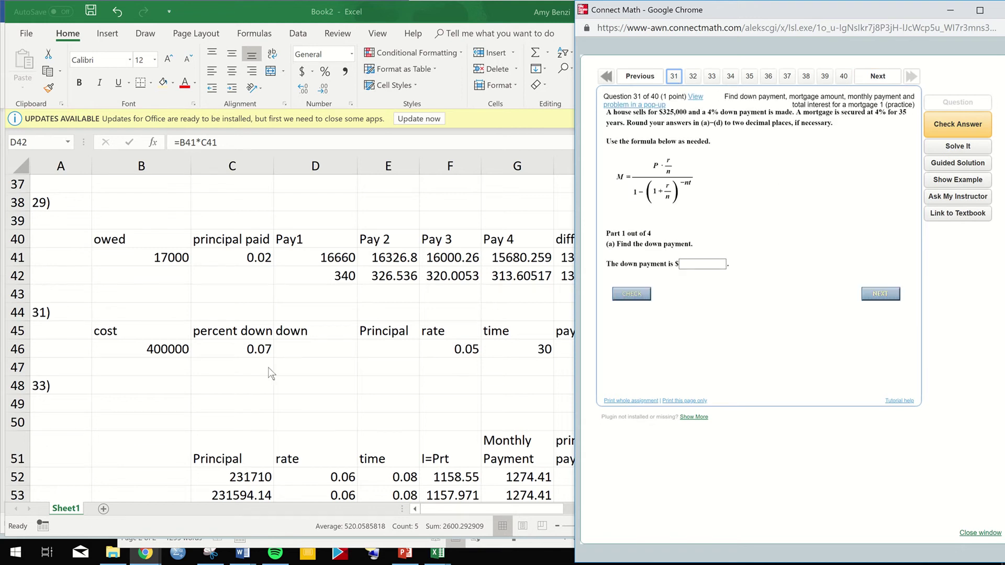
Locate the problem 31 table in the worksheet, and open the worked example for mortgage question 31 in Connect Math.
click(334, 409)
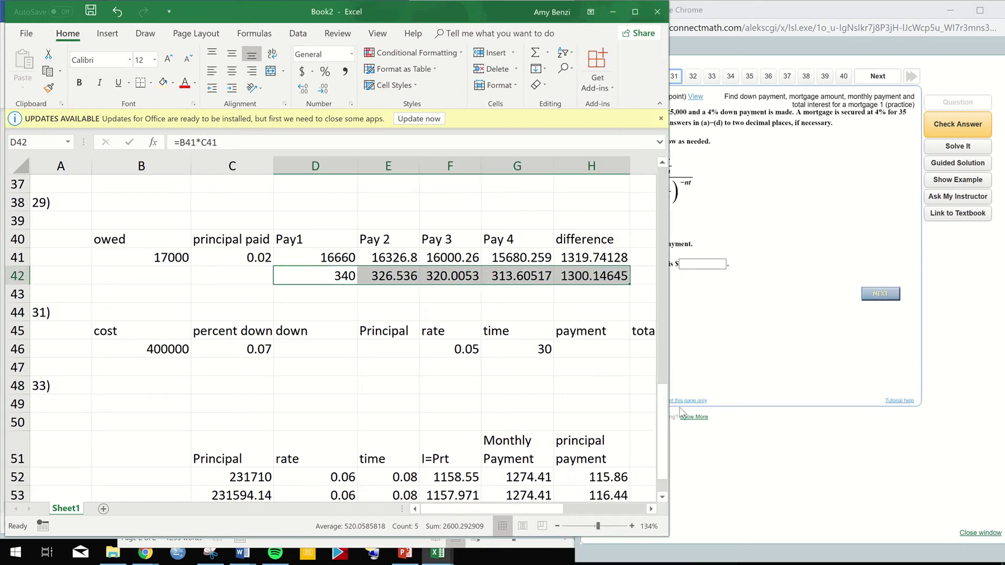
drag(662, 419, 661, 450)
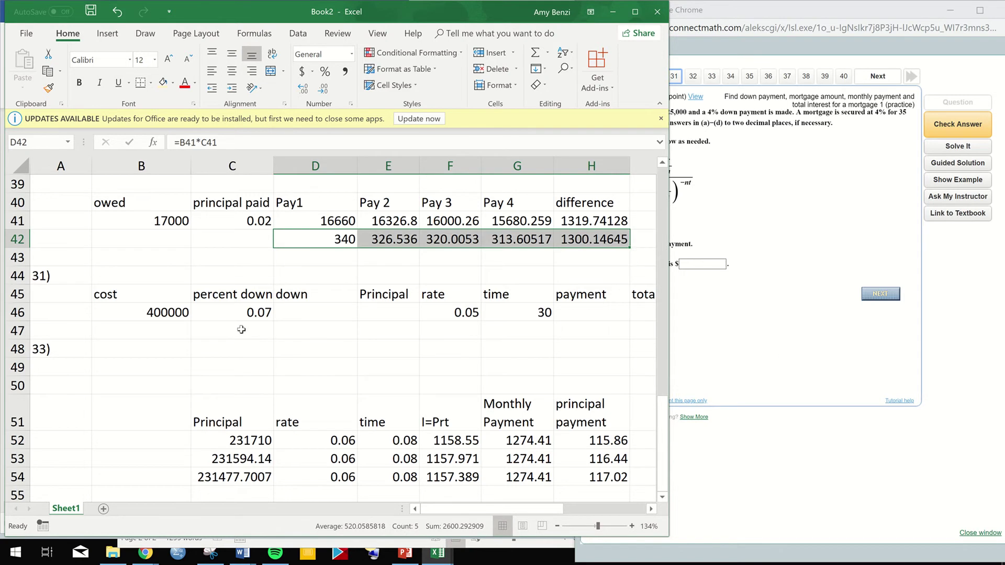
click(214, 333)
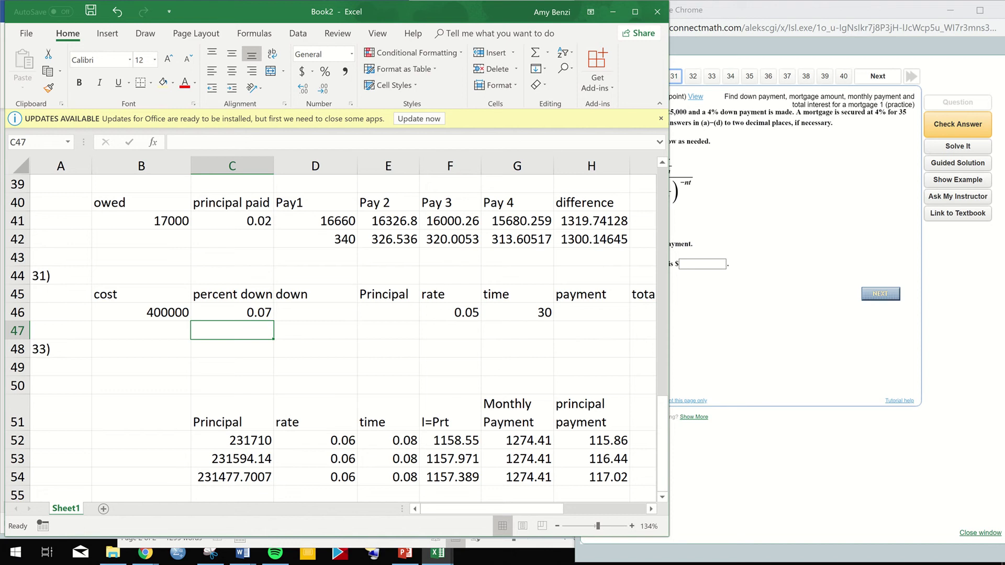
scroll(574, 337, down, 4)
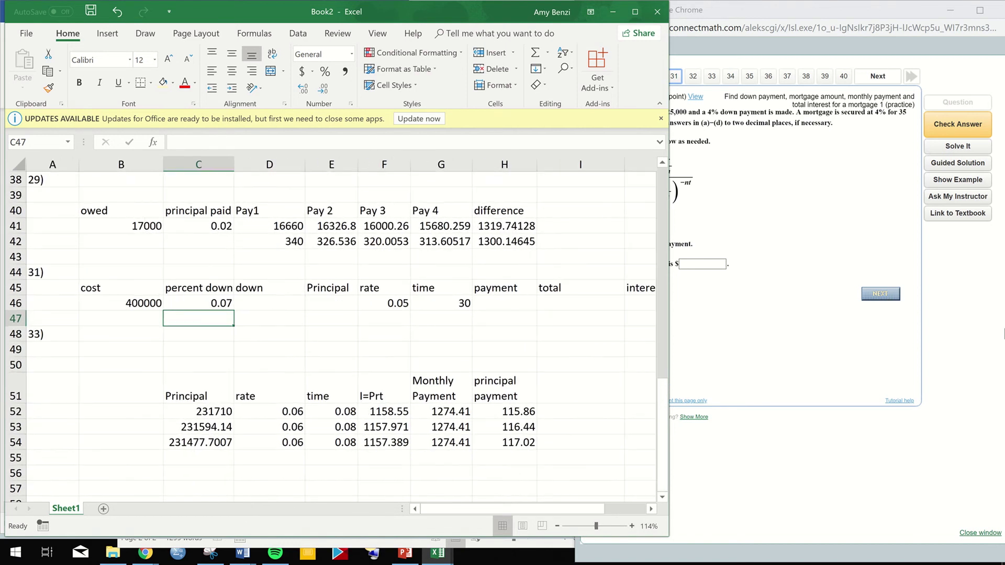
click(785, 340)
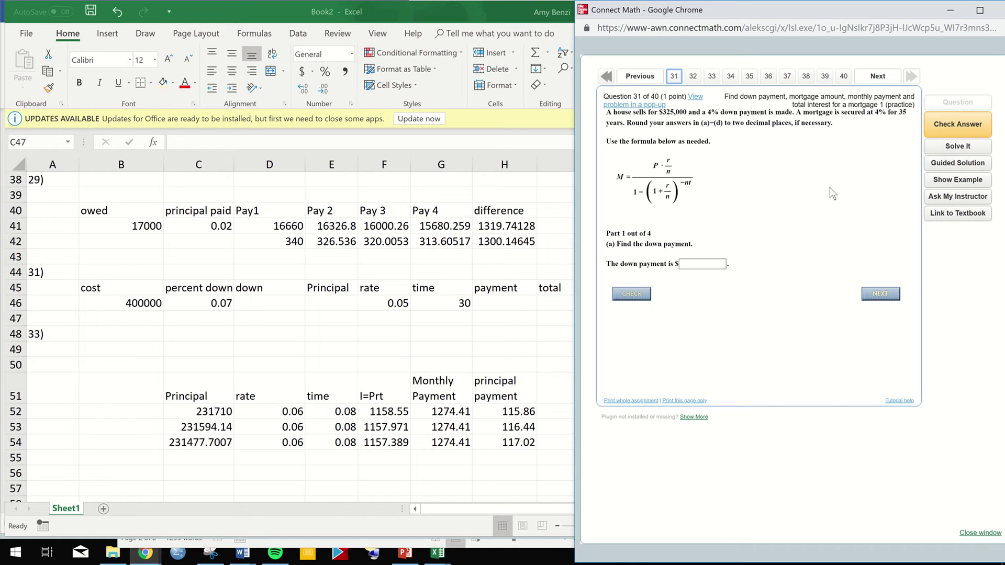
click(957, 182)
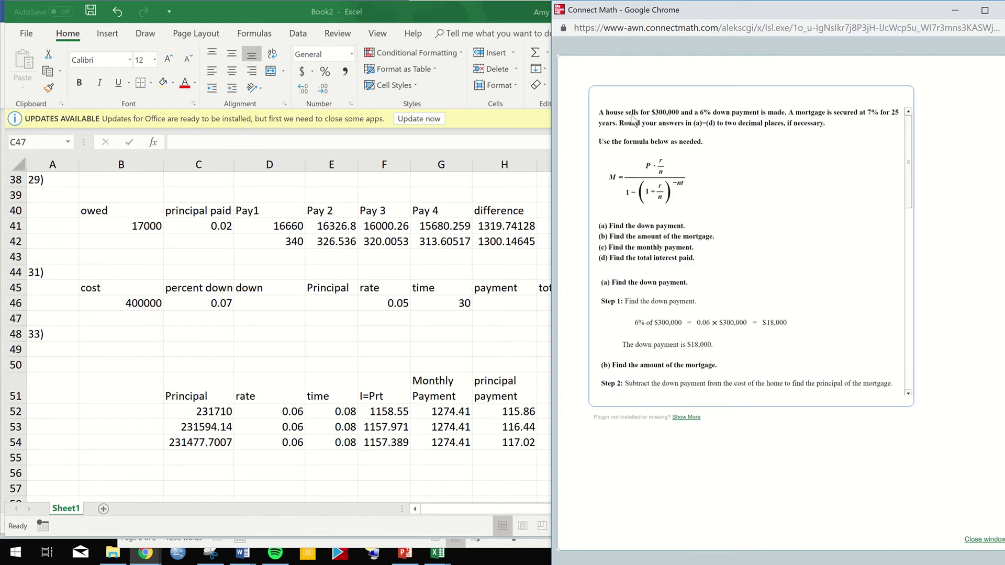
Set the house cost in B46 to 300000 and move the example window aside to uncover more of the worksheet.
click(152, 307)
double_click(132, 303)
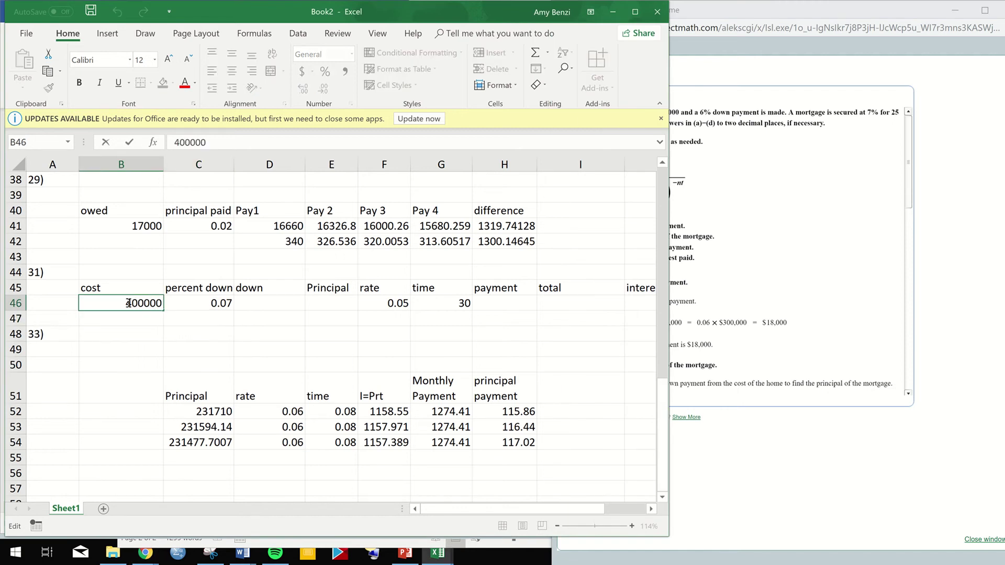
key(shift+Left)
text(3)
click(791, 269)
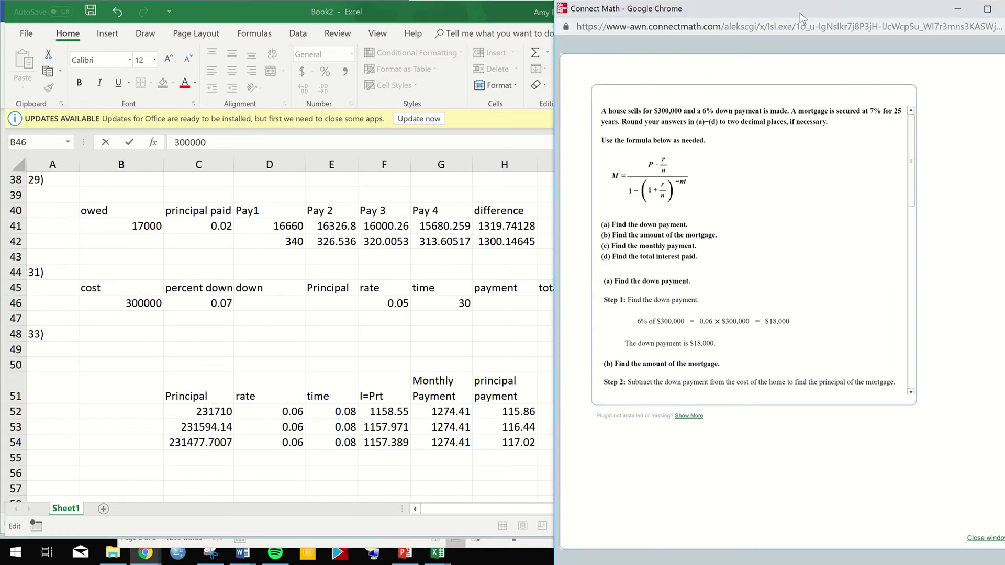
drag(800, 13, 840, 17)
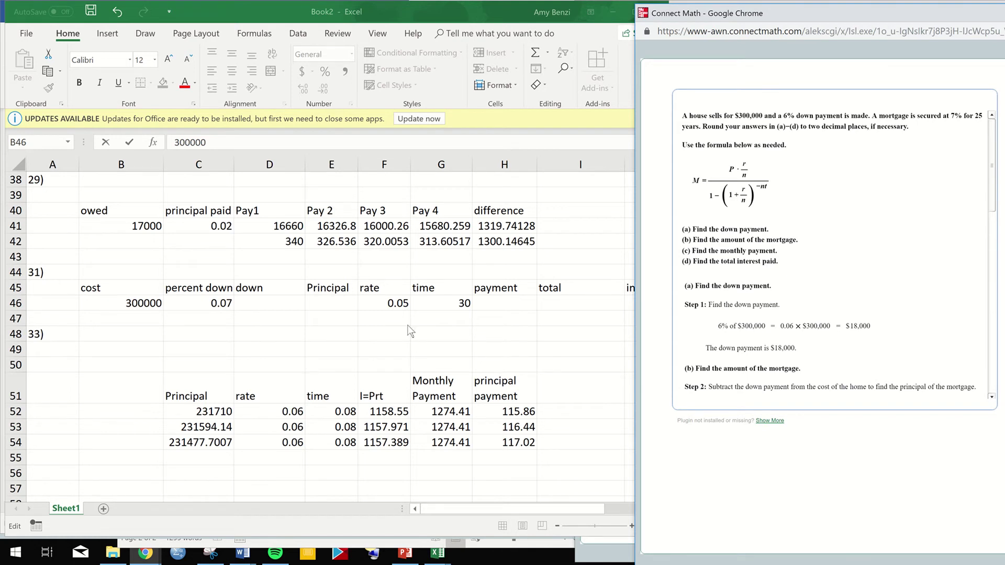
Set the percent down in C46 to 0.06.
click(216, 305)
double_click(214, 302)
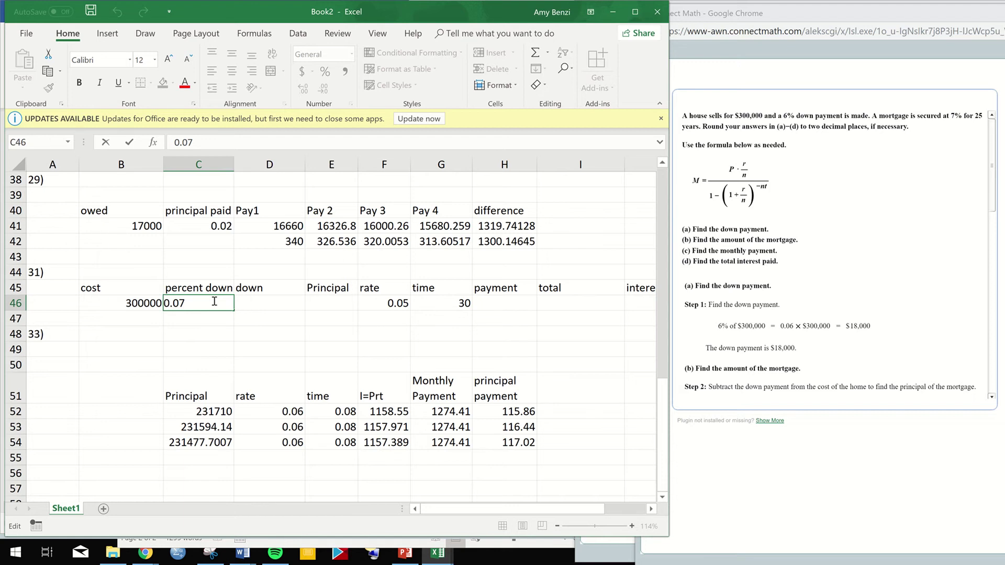
drag(186, 304, 181, 304)
text(6)
Enter the formula =C46*B46 in D46 under down to calculate the down payment.
click(274, 303)
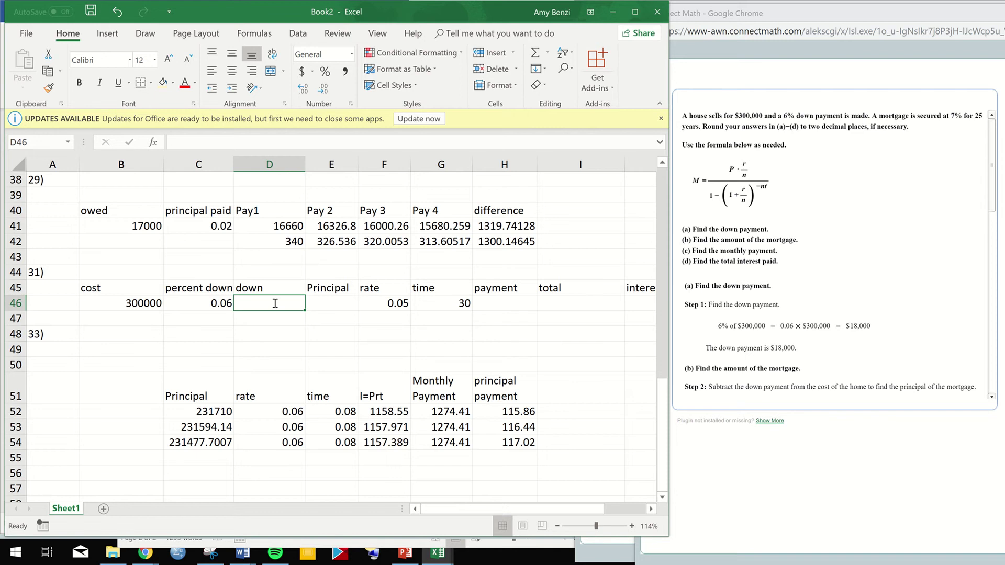
text(=)
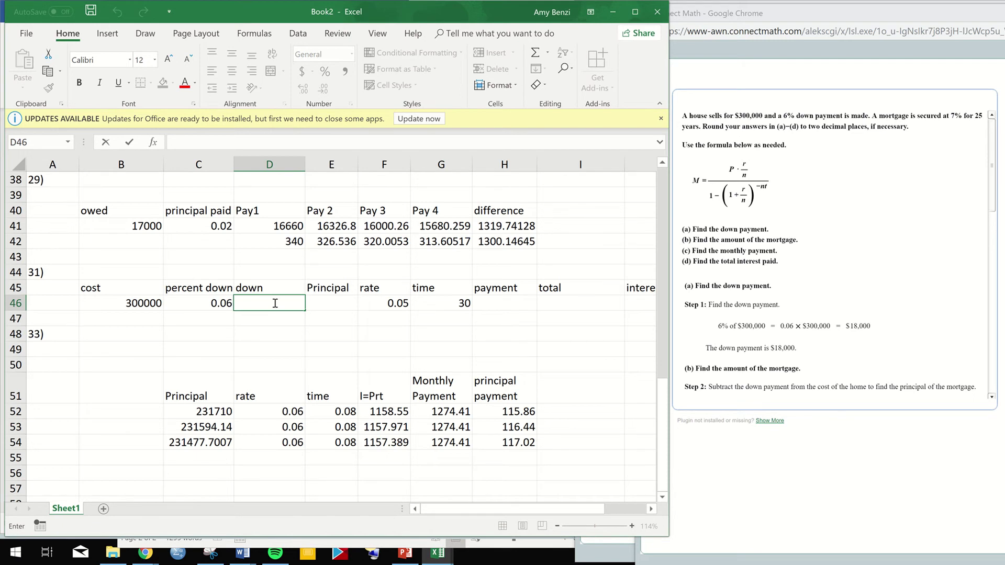
text(=)
click(214, 304)
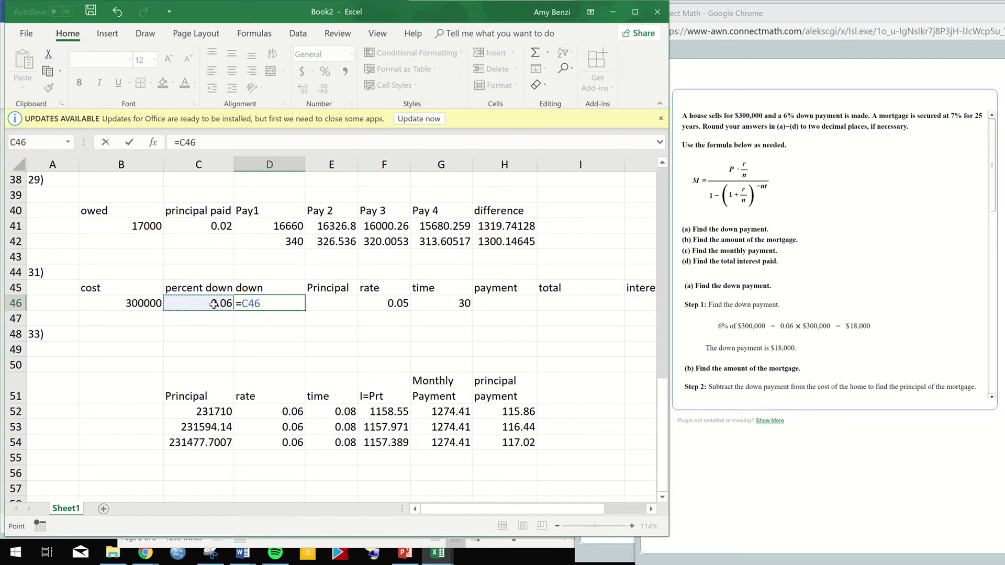
text(*)
click(140, 305)
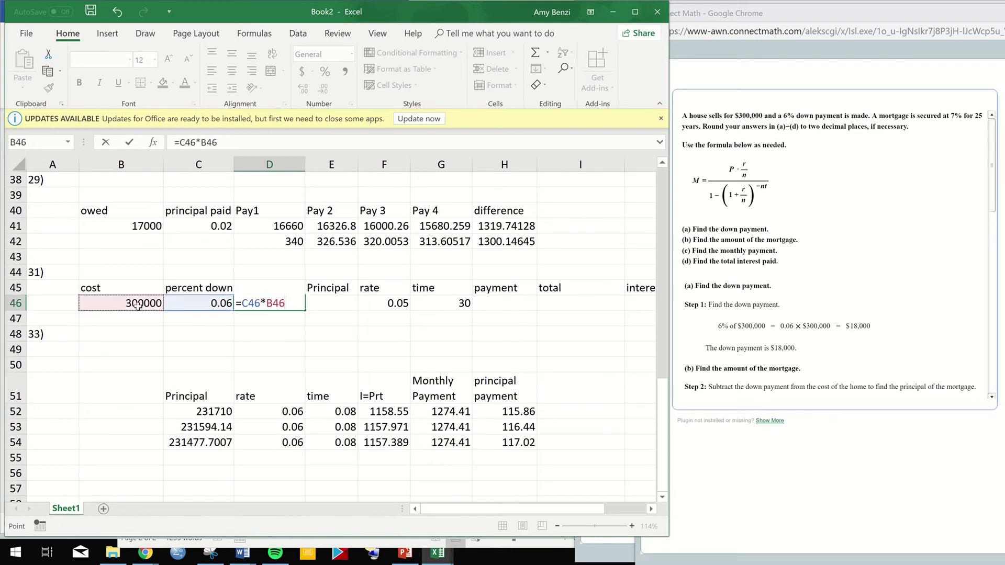
key(Return)
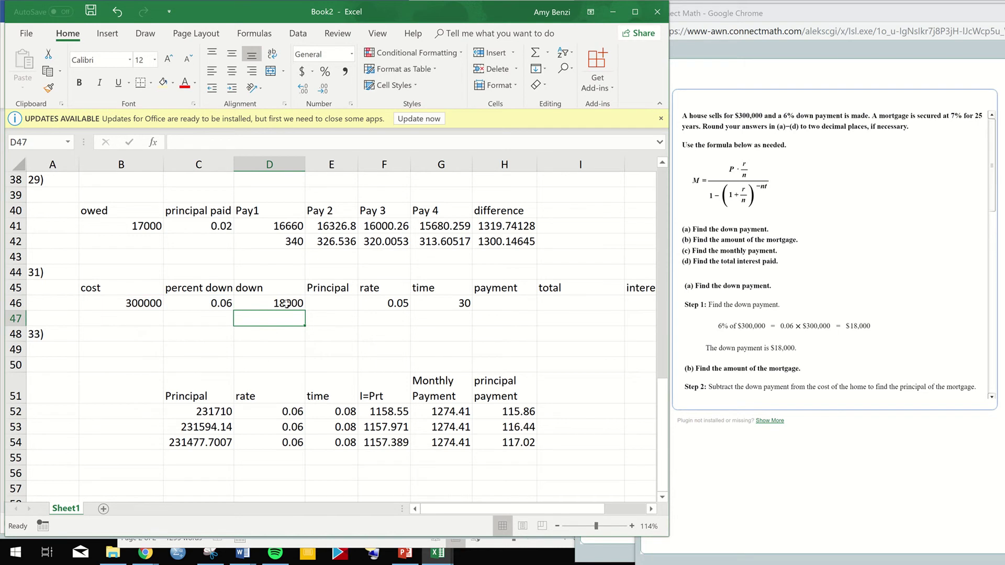
click(285, 304)
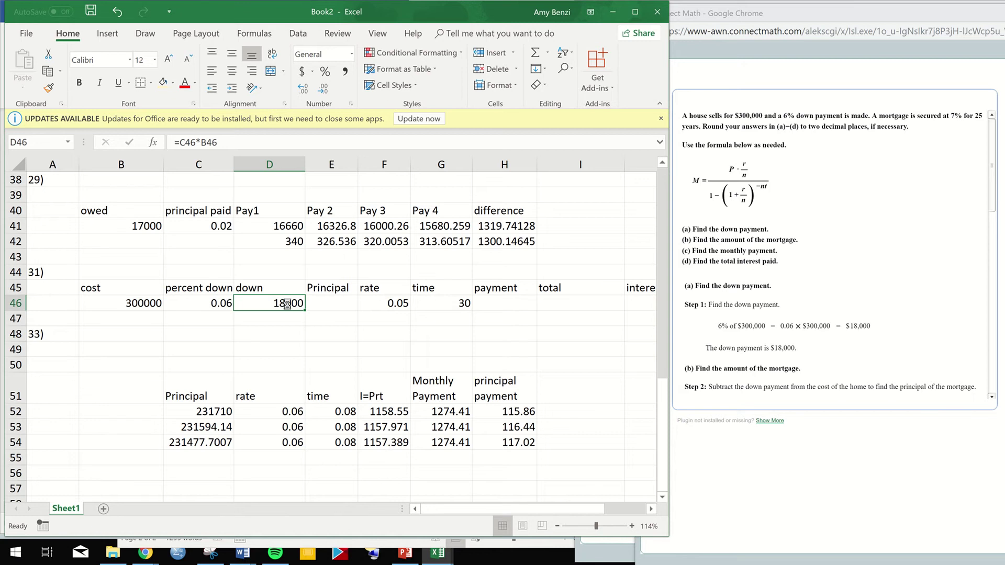
key(ctrl+c)
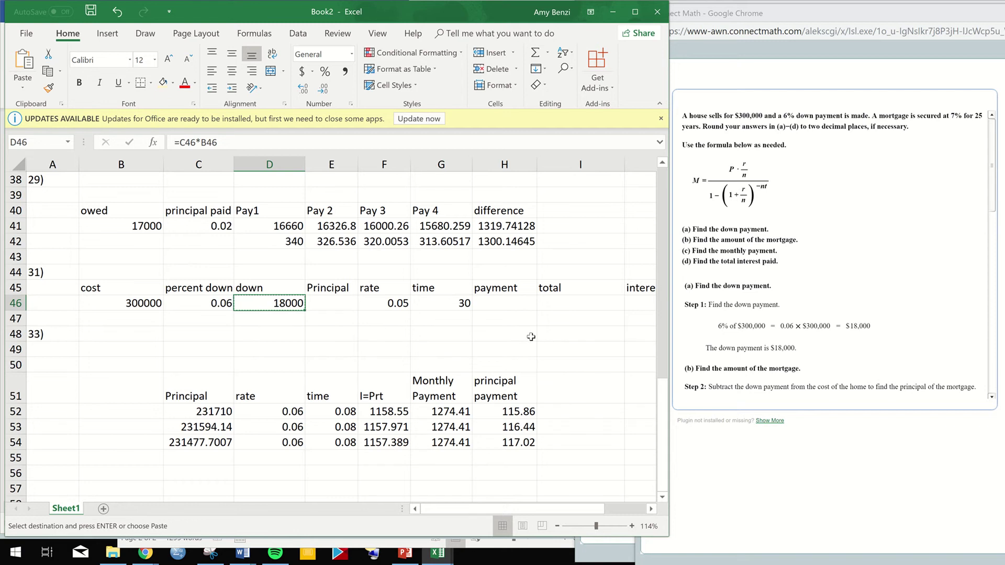
key(Escape)
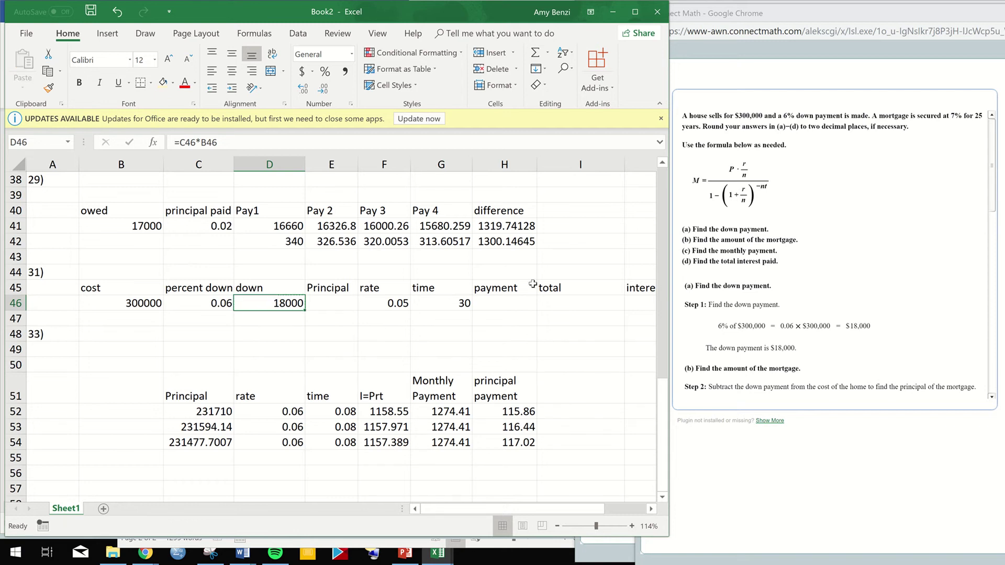
Enter the formula =B46-D46 in E46 under Principal to calculate the mortgage amount.
click(331, 304)
double_click(331, 303)
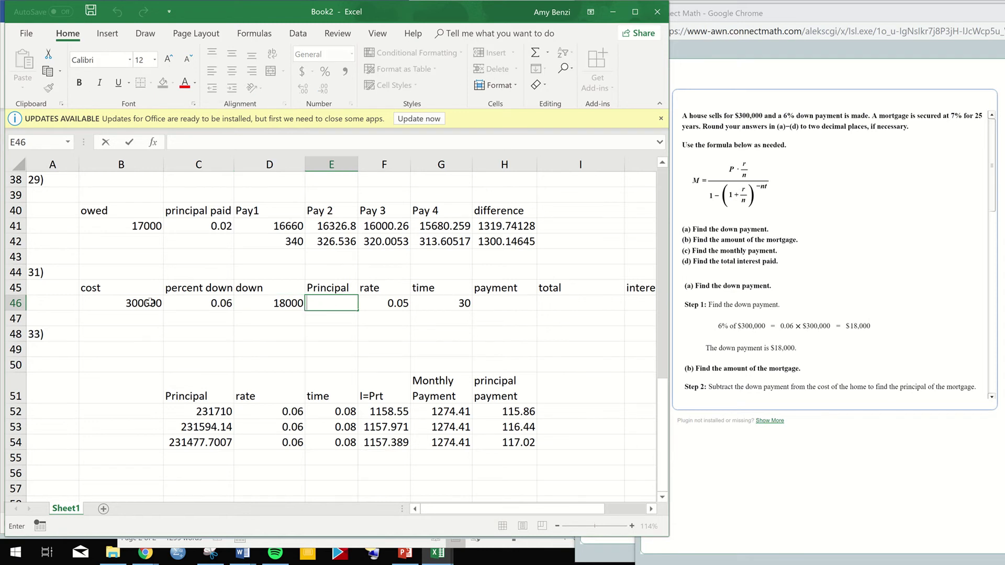
text(=)
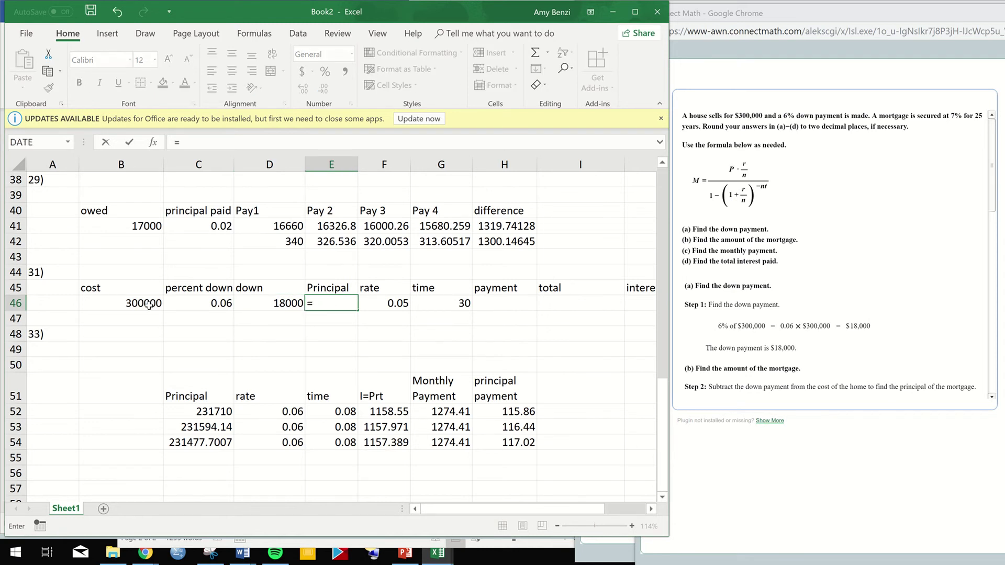
click(151, 305)
text(-)
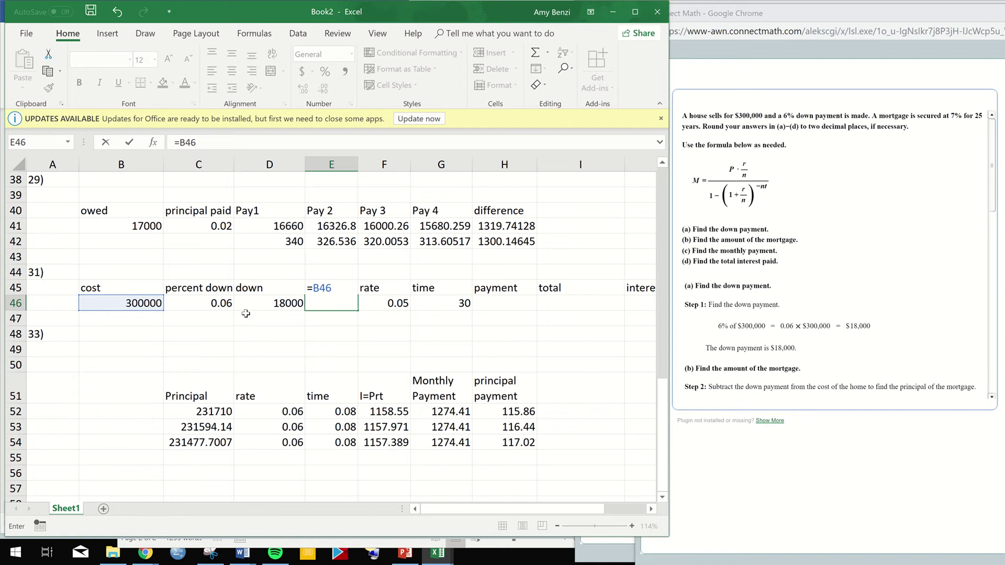
click(279, 303)
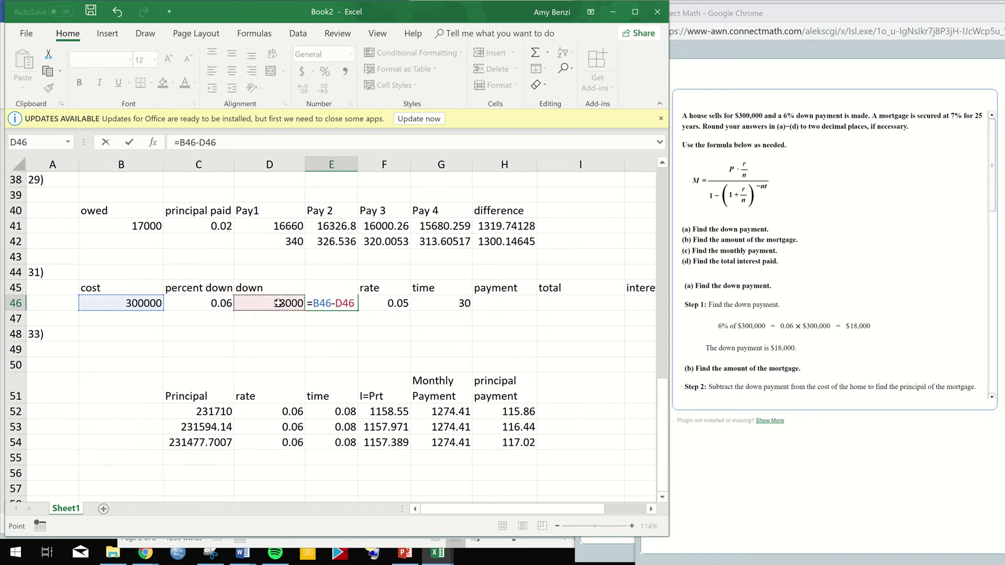
key(Return)
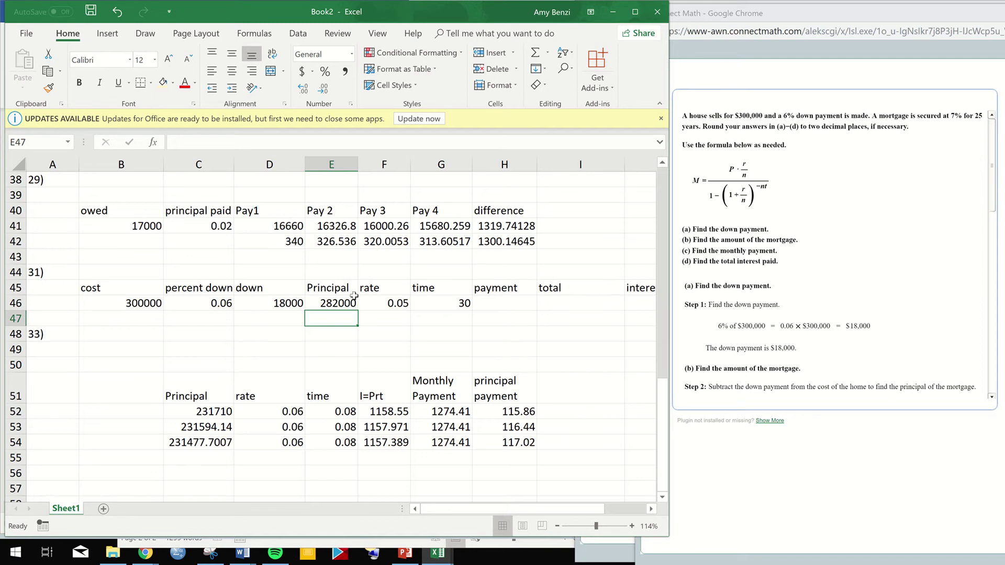
Set the mortgage rate in F46 to 0.07.
click(399, 303)
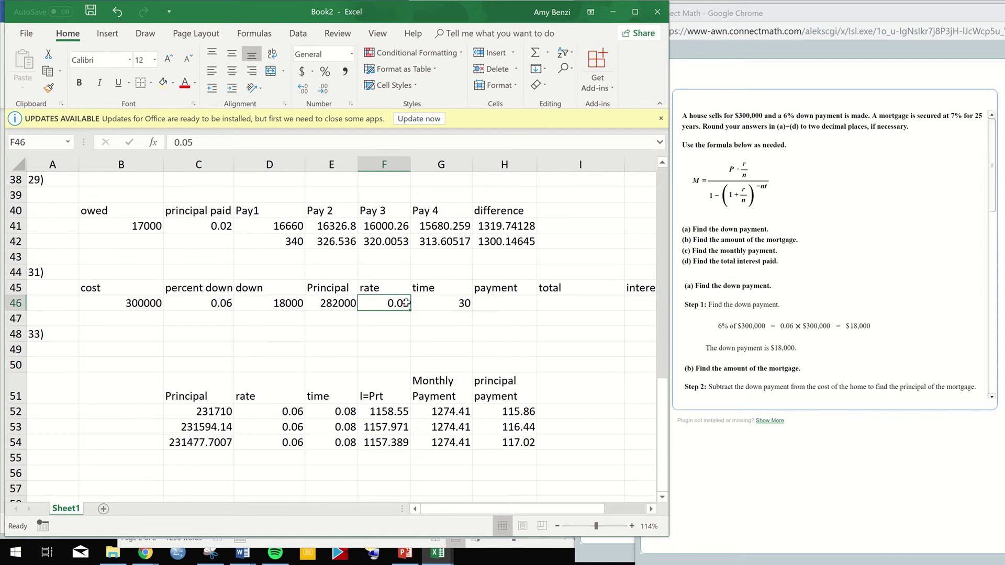
double_click(400, 303)
double_click(403, 304)
click(406, 304)
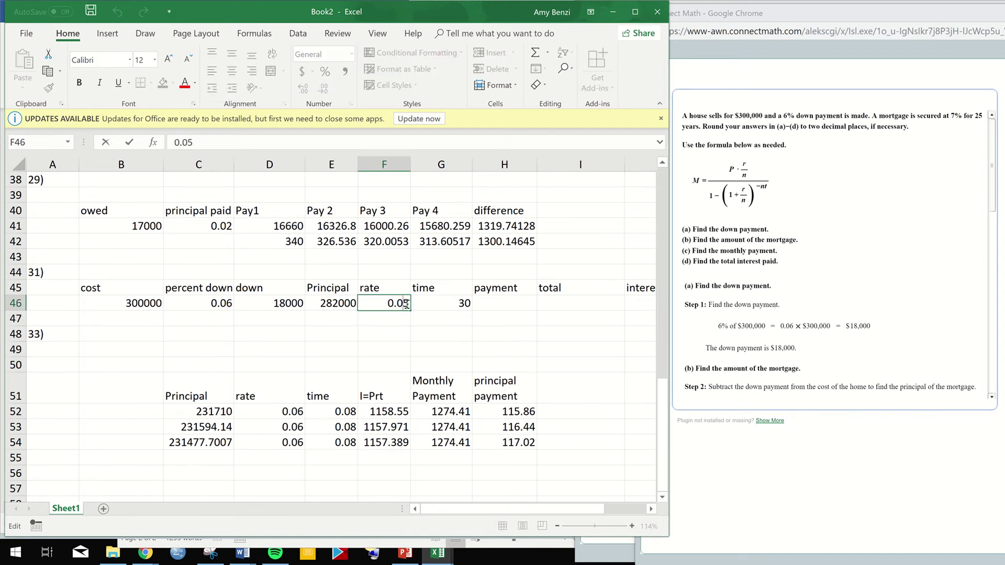
drag(406, 303, 403, 305)
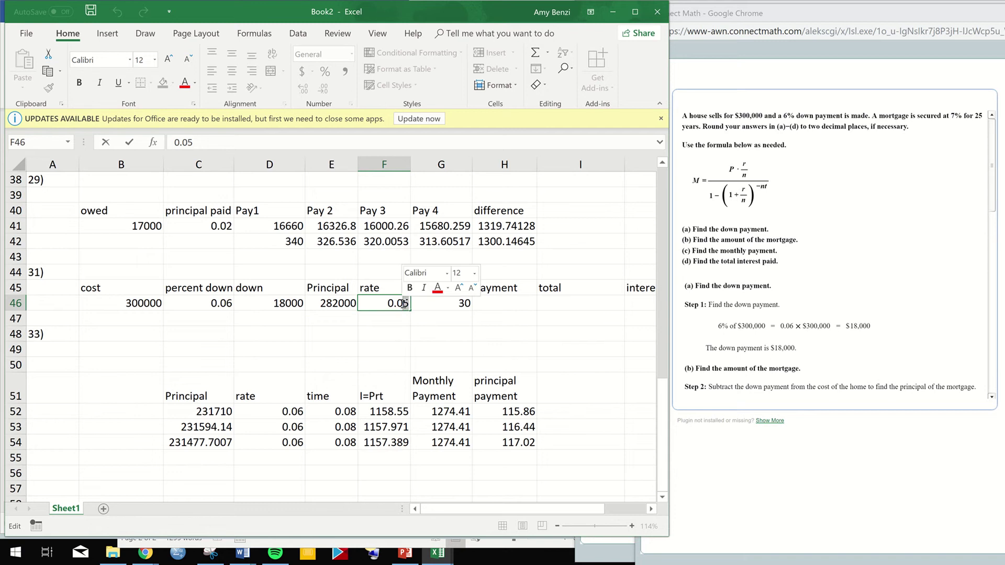
text(7)
Set the mortgage time in G46 to 25.
double_click(464, 302)
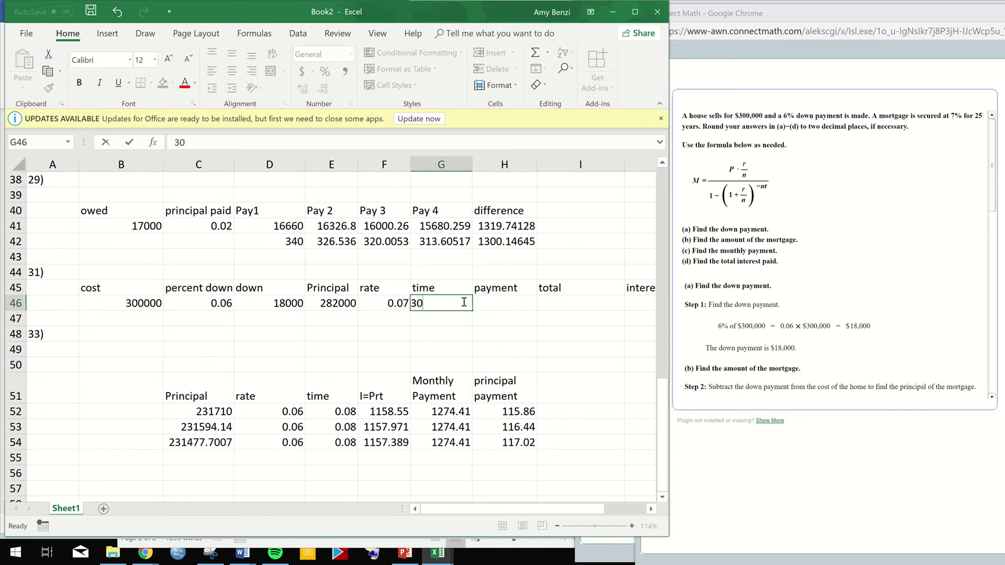
double_click(411, 304)
drag(411, 304, 422, 304)
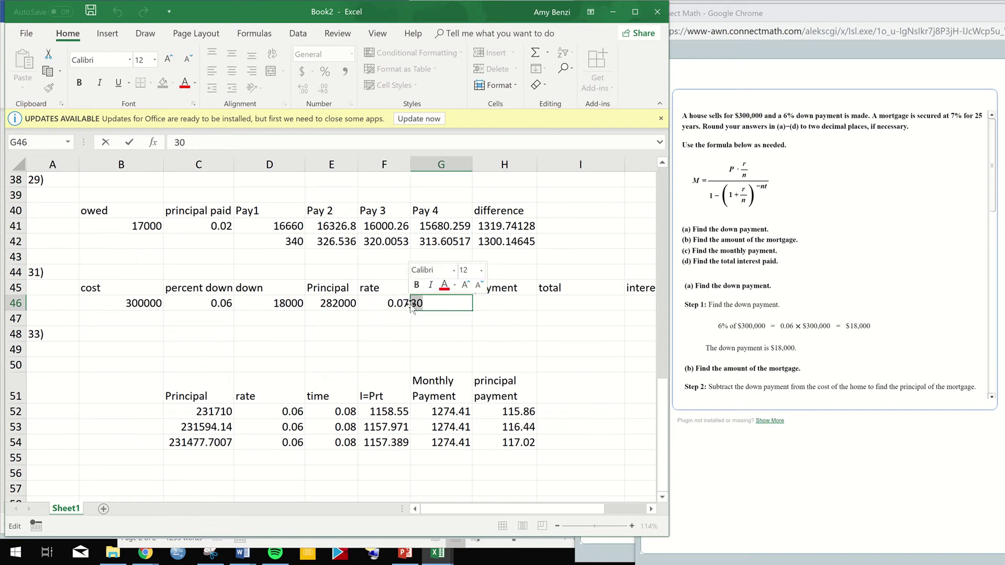
text(25)
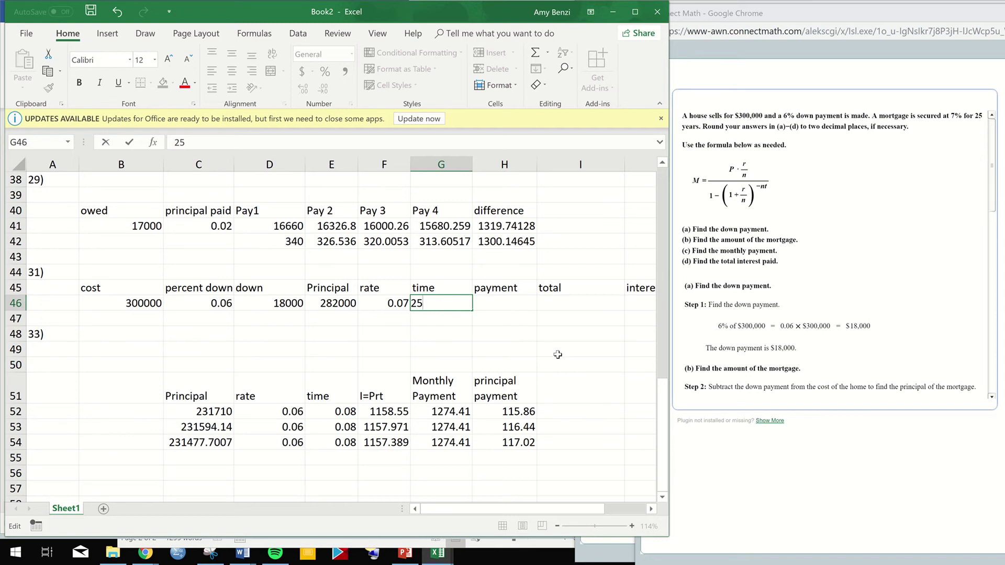
key(Return)
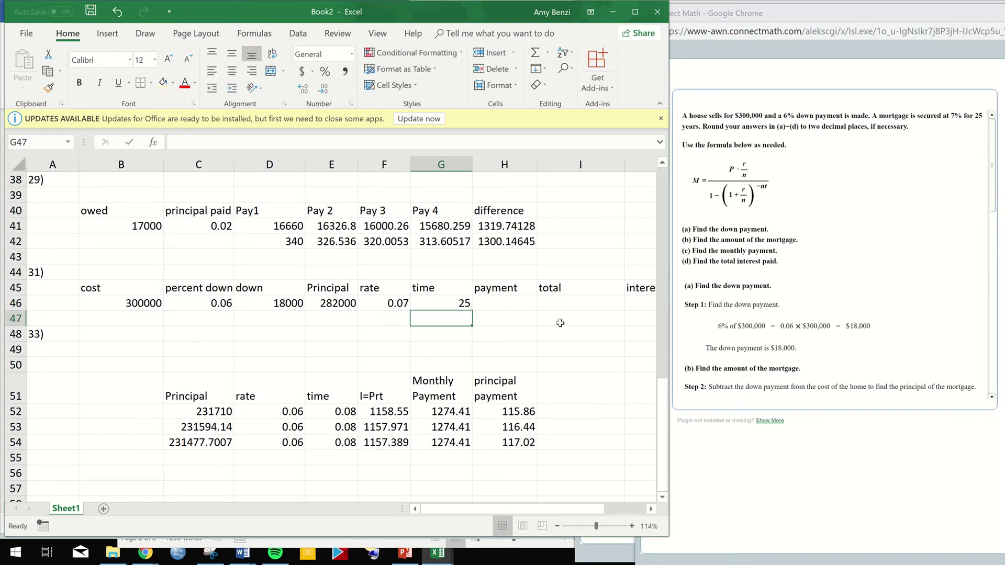
Arrange the worked example and a narrowed worksheet window side by side, with the payment formula and the payment through interest columns uncovered.
click(662, 398)
drag(660, 431, 662, 461)
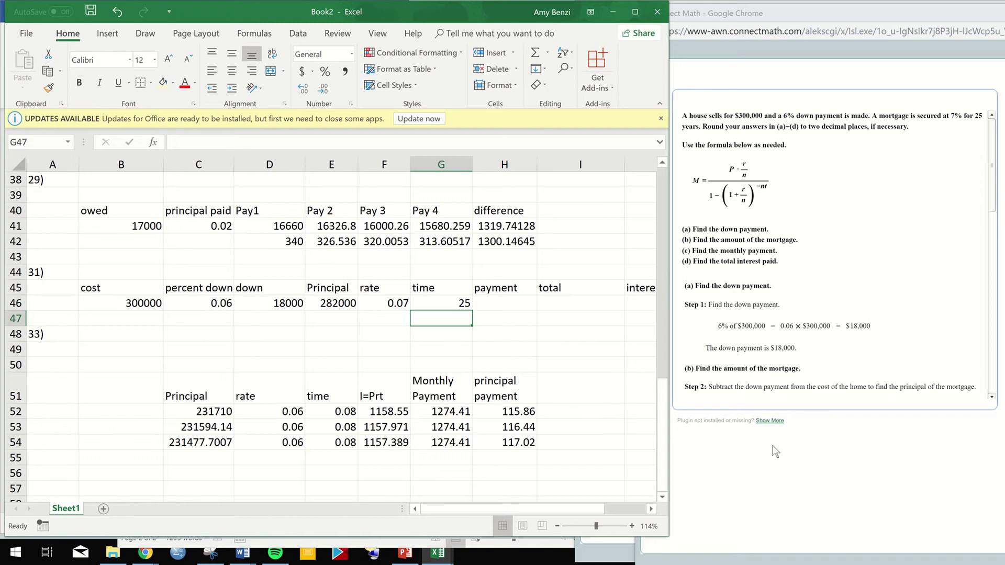
click(761, 147)
drag(832, 11, 528, 15)
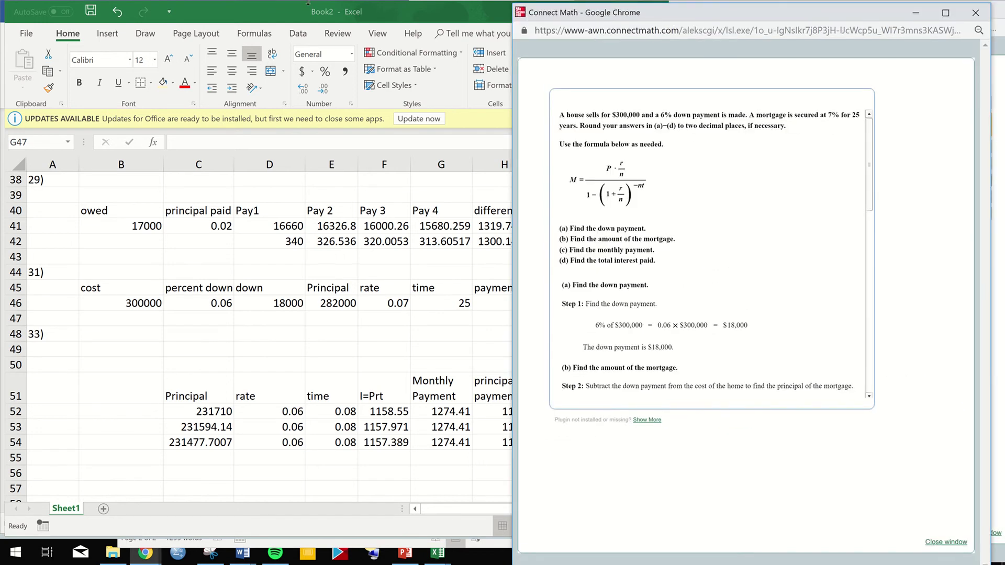
mouse_move(418, 2)
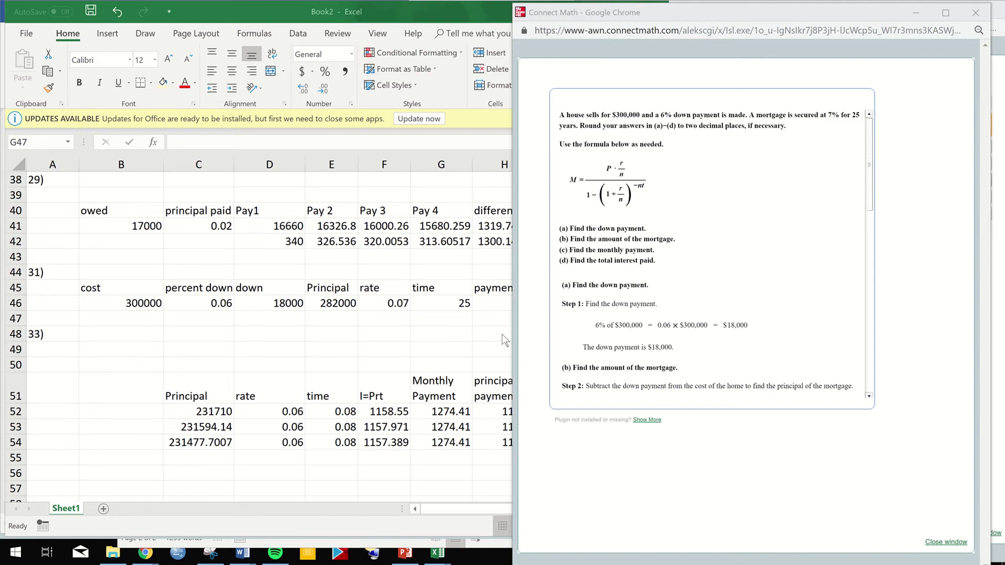
key(alt+Tab)
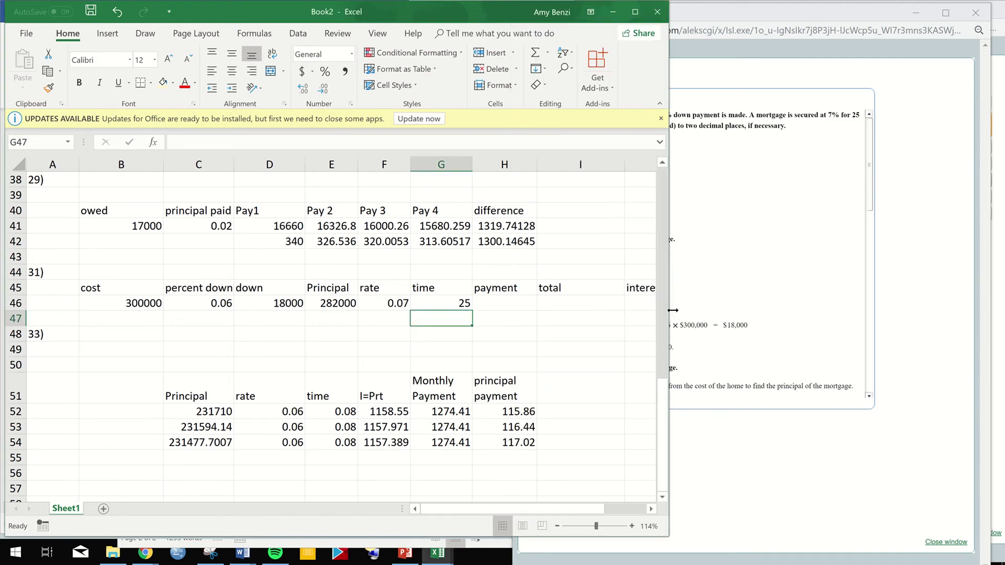
drag(673, 310, 644, 313)
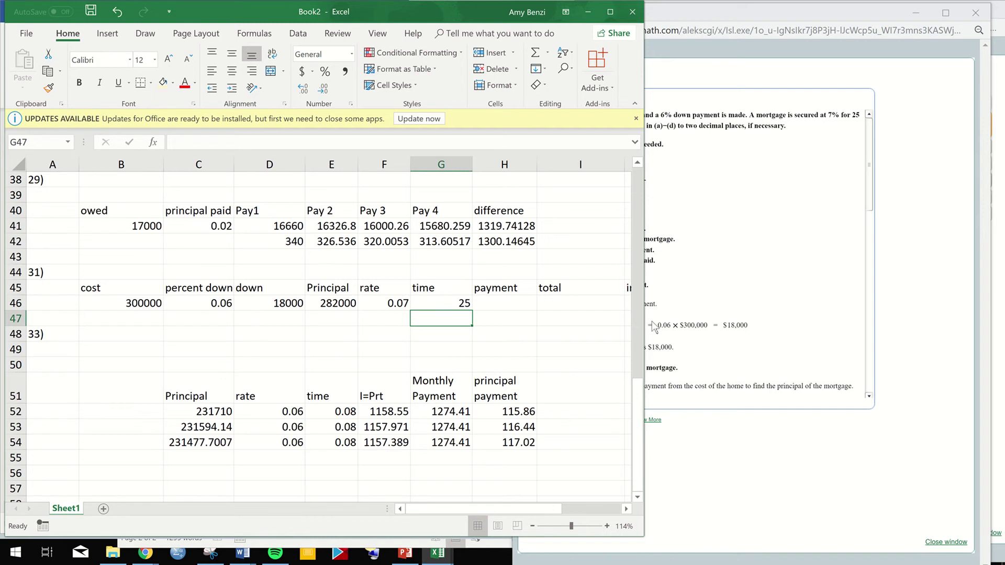
drag(648, 323, 544, 320)
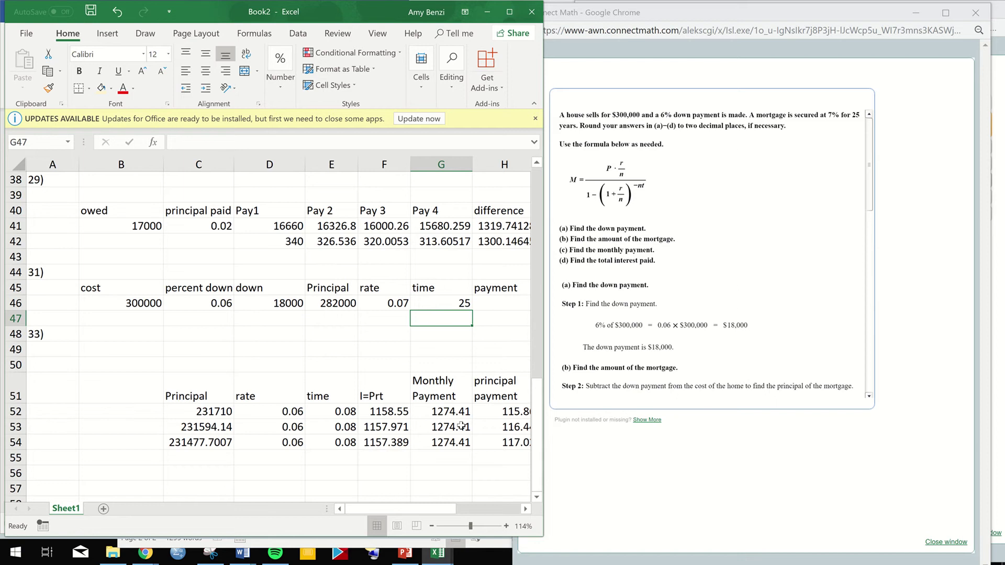
drag(453, 510, 454, 496)
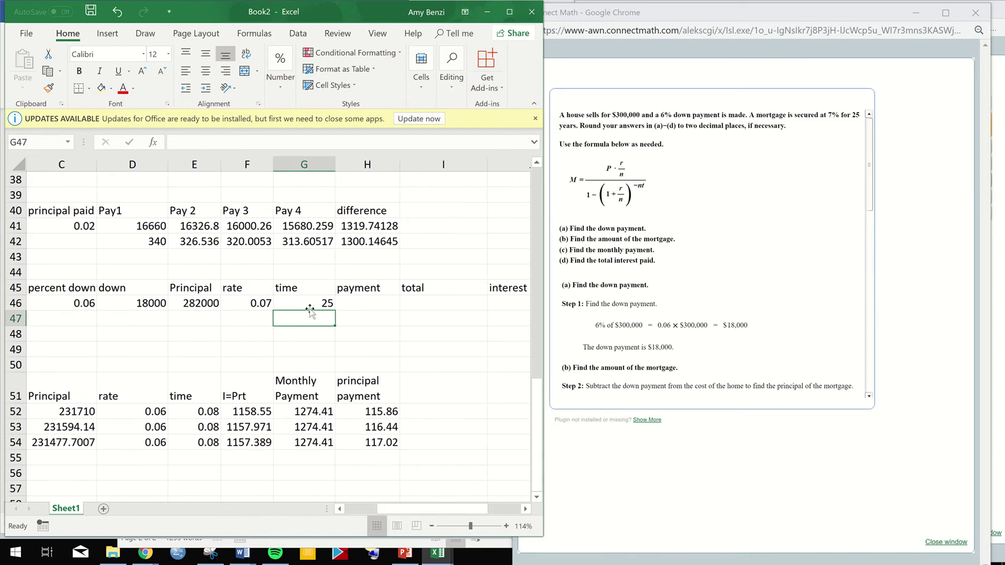
Begin the monthly payment formula in H46 with =(E46*(F46/G46, following the formula in the worked example.
double_click(357, 306)
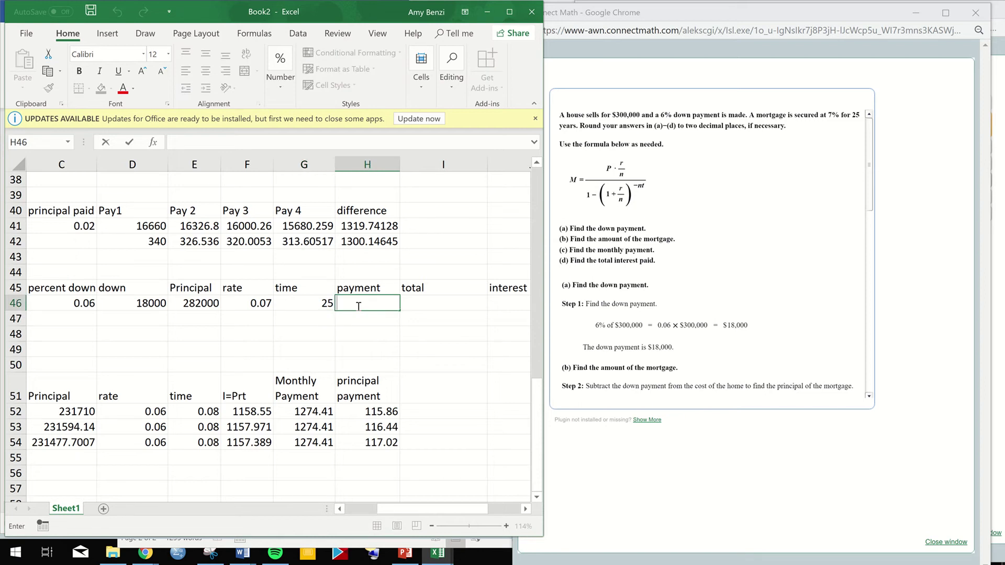
text(=)
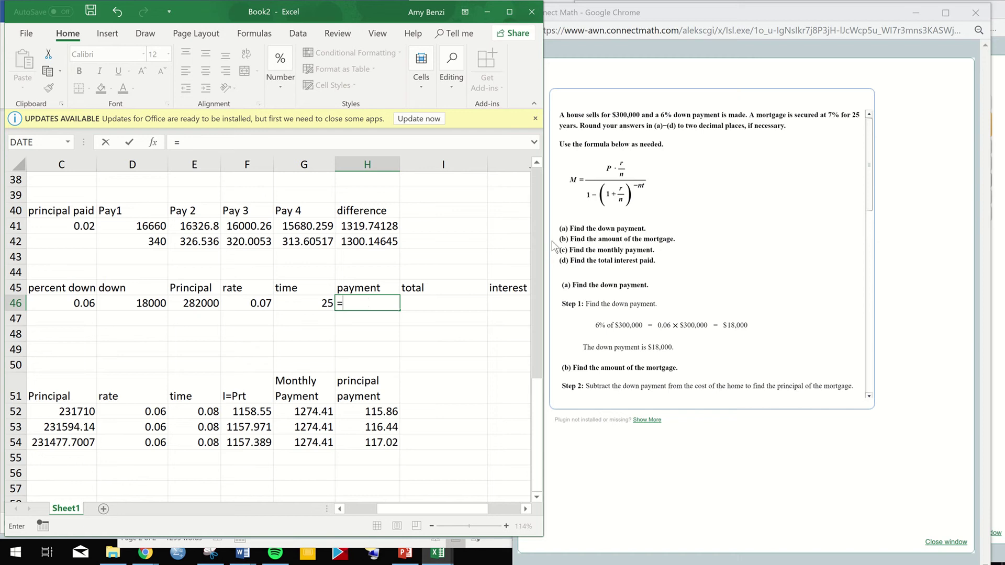
click(689, 259)
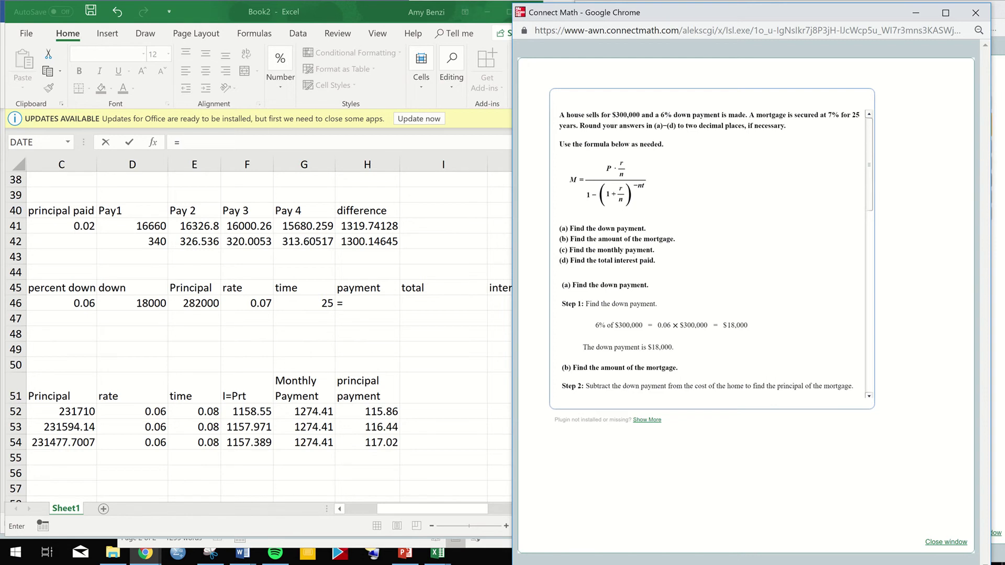
click(445, 352)
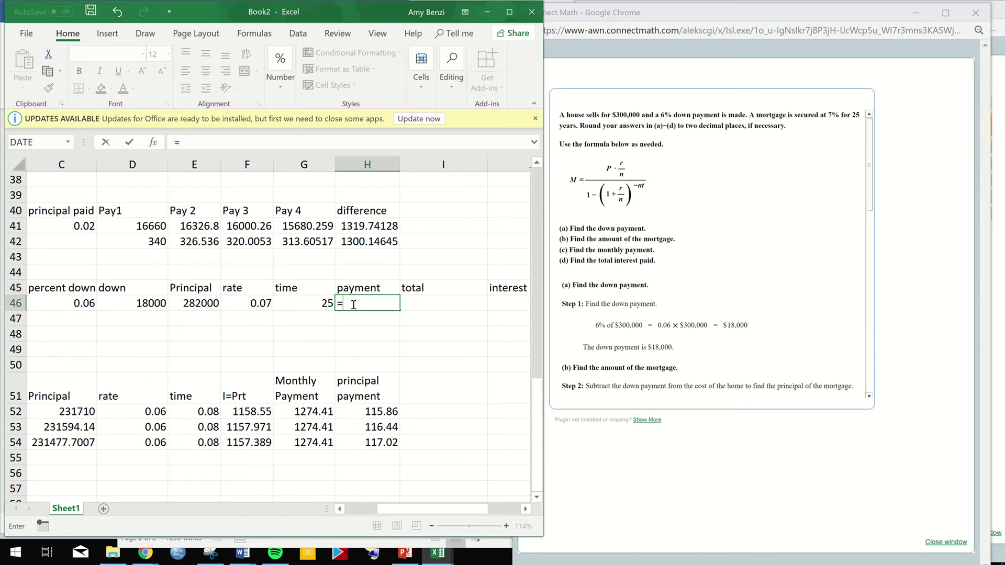
text(()
click(194, 302)
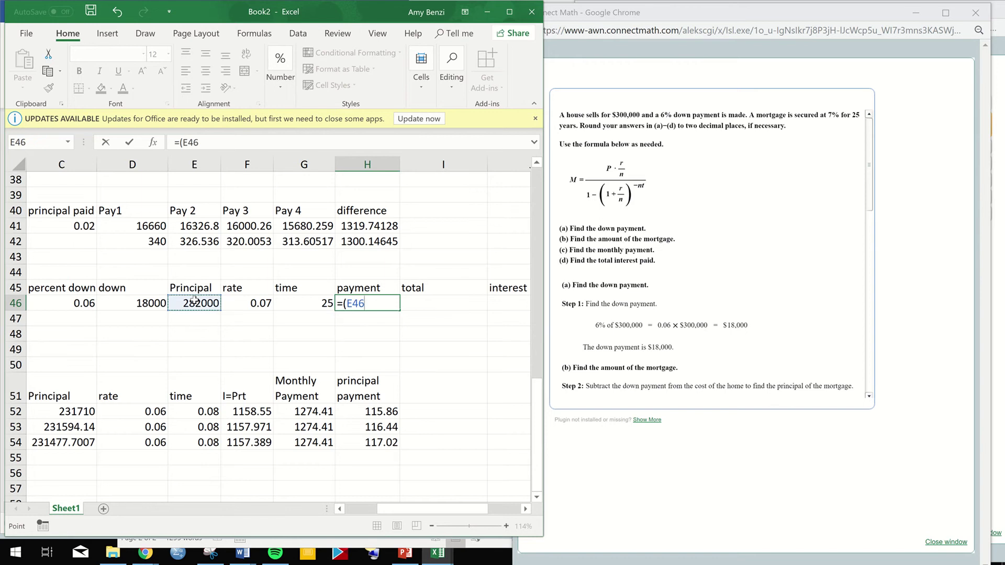
text(*)
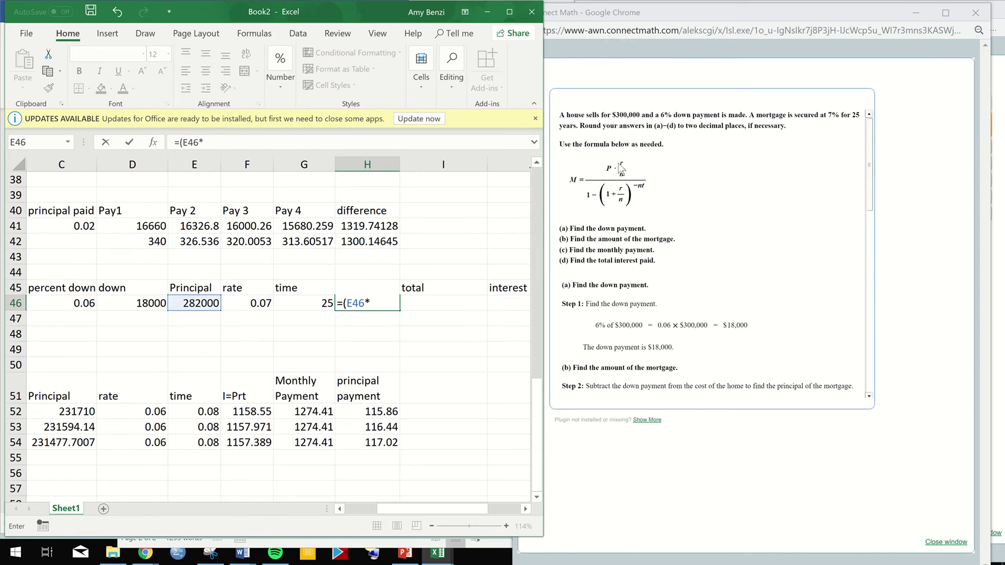
text(()
click(258, 304)
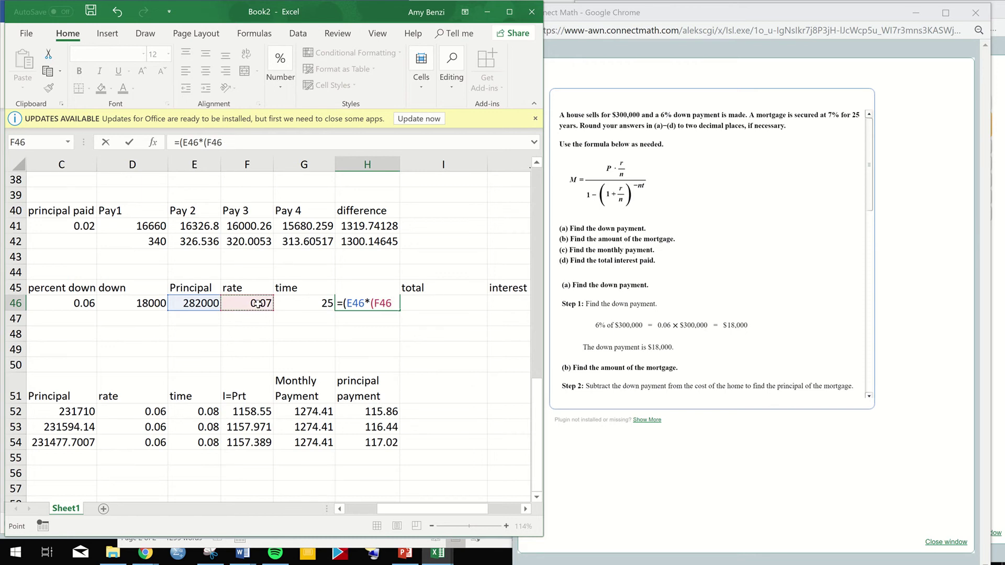
text(/)
click(306, 306)
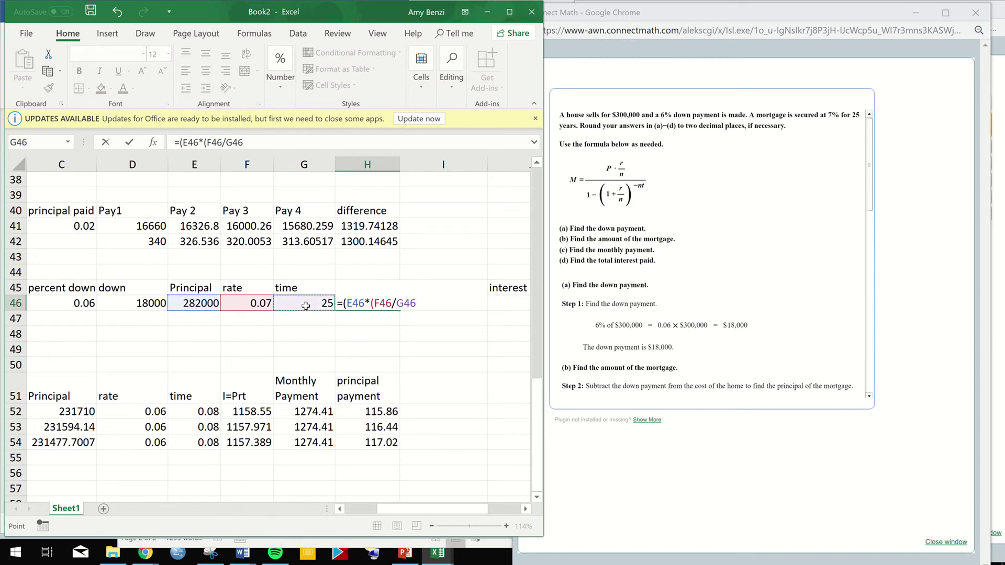
Replace the G46 divisor in the H46 payment formula with 12.
mouse_move(339, 3)
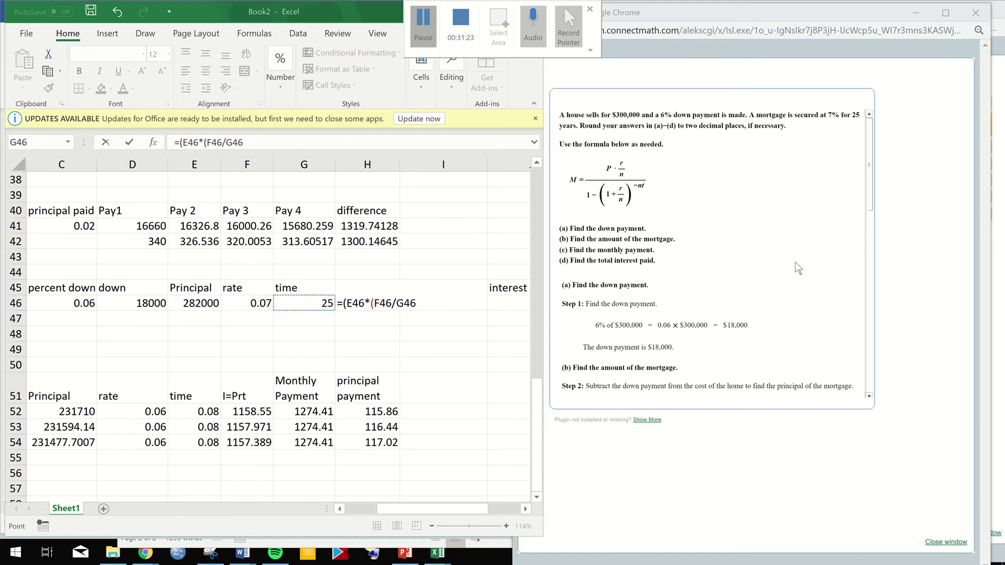
click(880, 209)
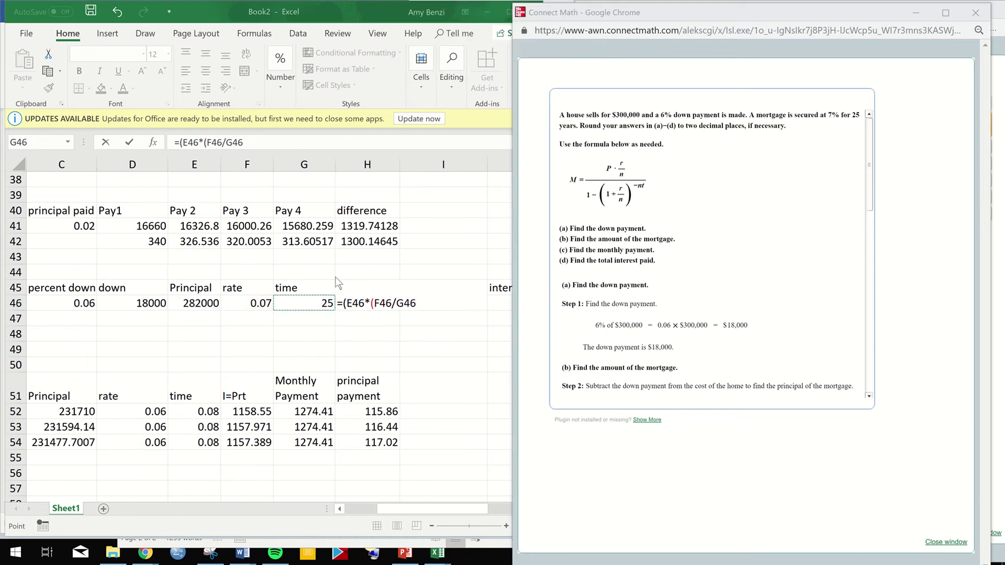
click(416, 303)
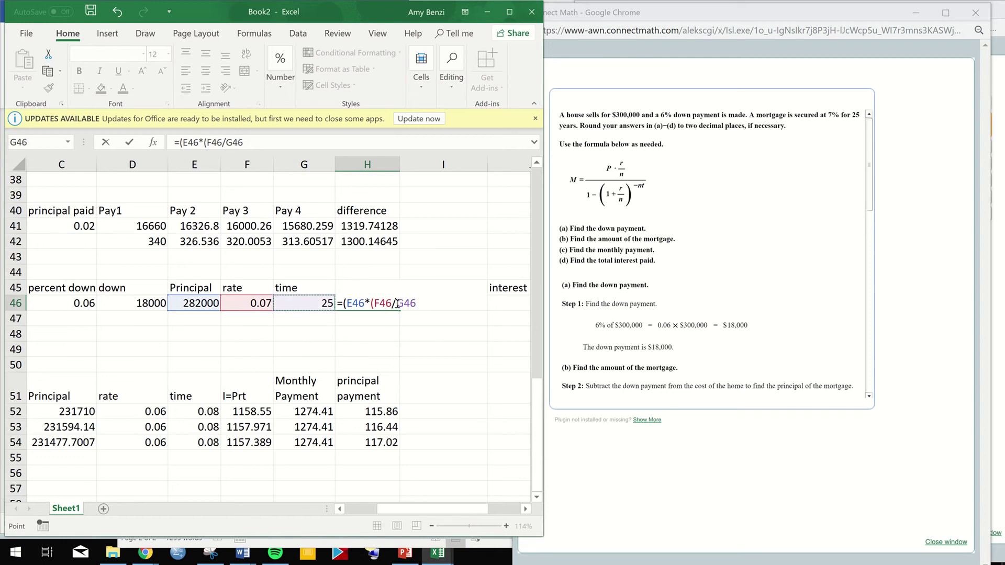
drag(416, 304, 399, 303)
text(12)
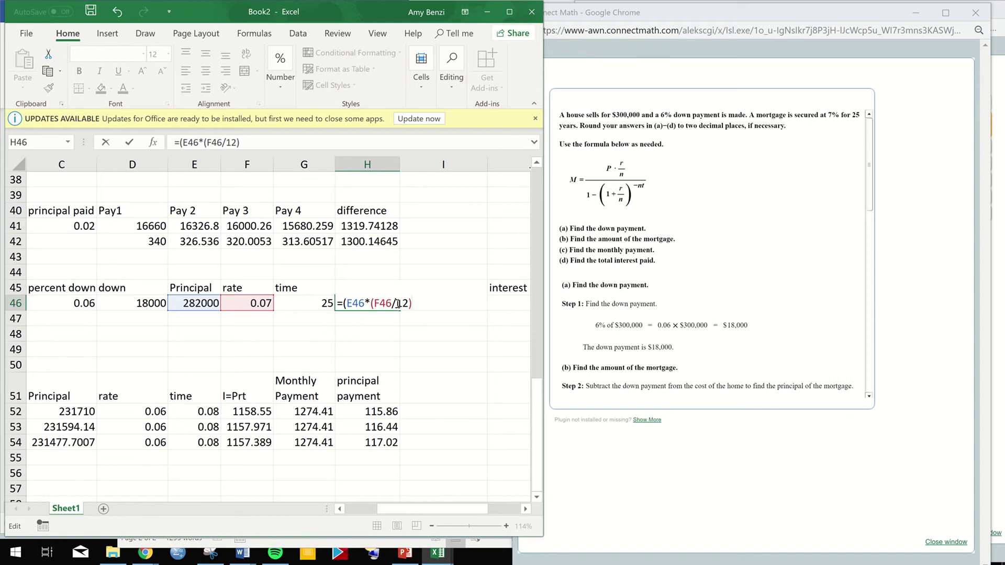
Extend the H46 payment formula with the denominator up to the start of its negative exponent: )/(1-(1+(F46/12))^((-1).
text()/(1-()
text(1+()
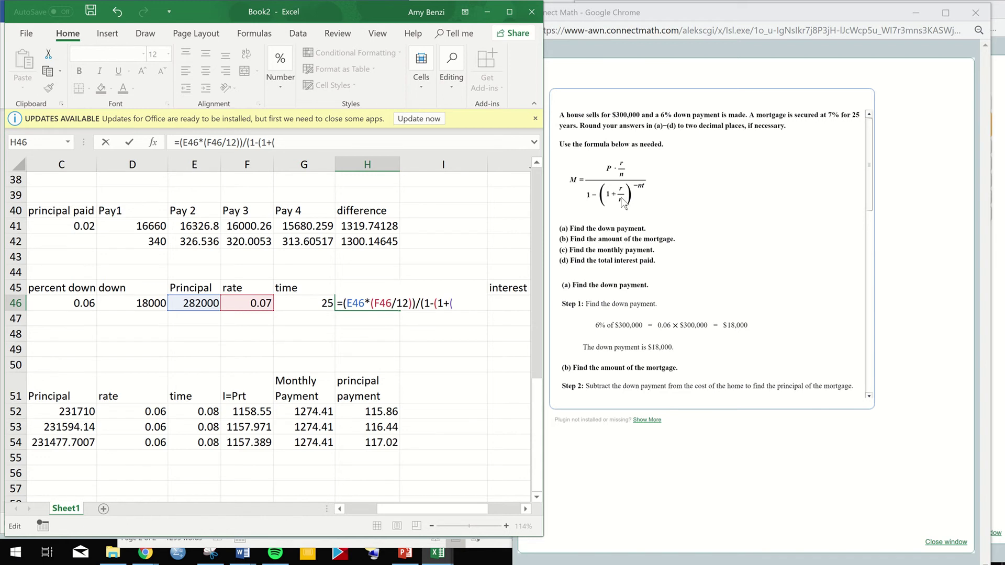
click(230, 303)
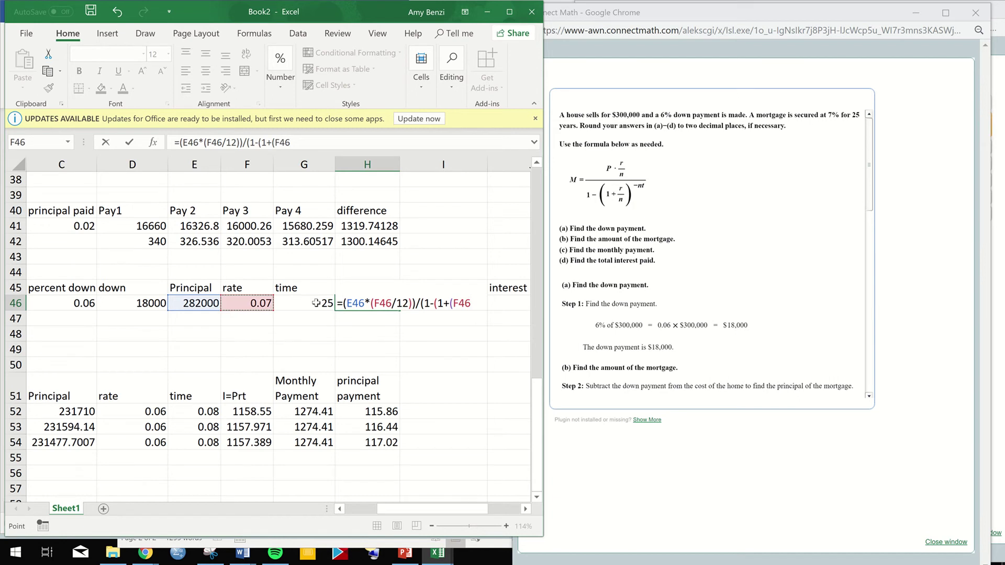
text(/12)
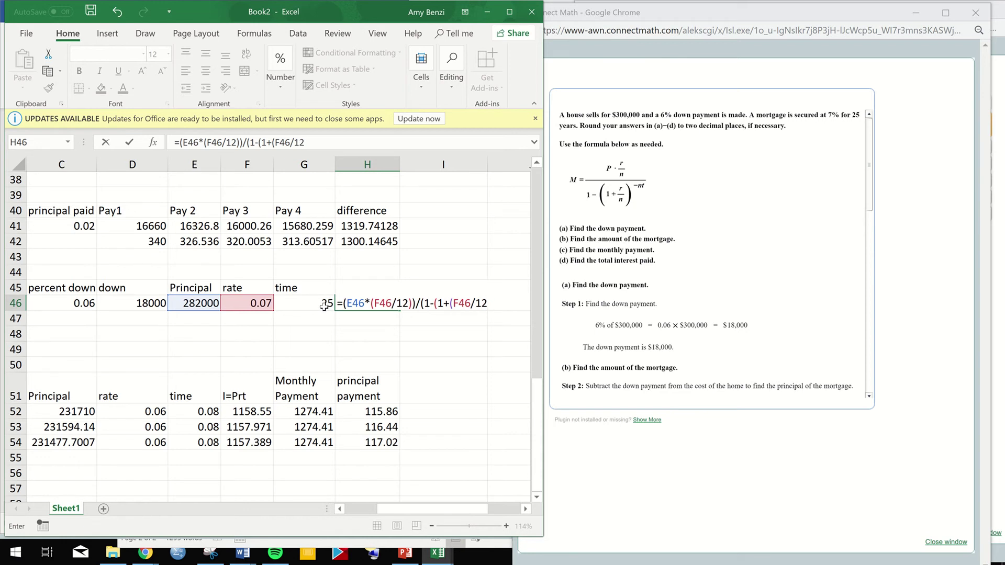
text())
text(^((-1))
mouse_move(406, 14)
click(423, 24)
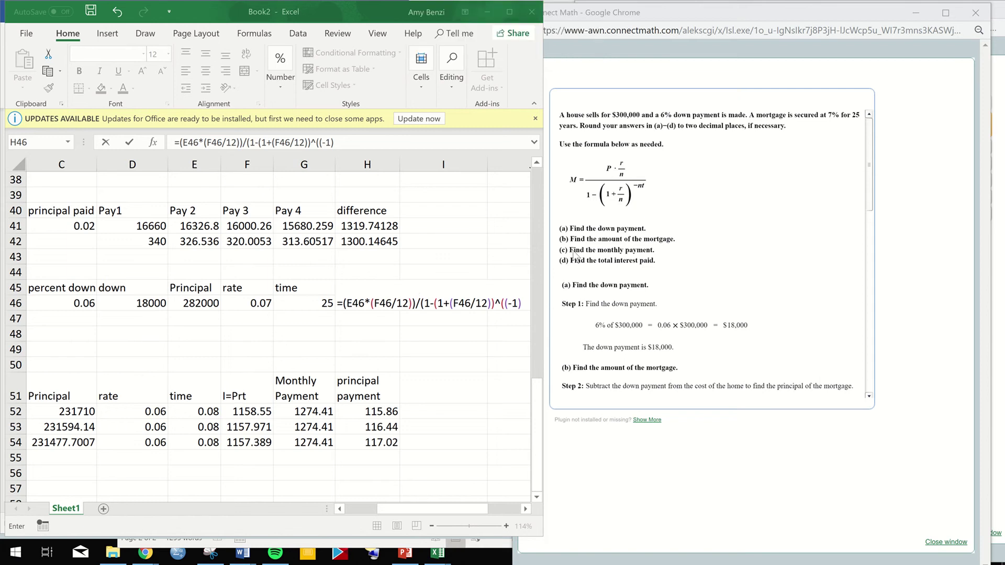
click(525, 303)
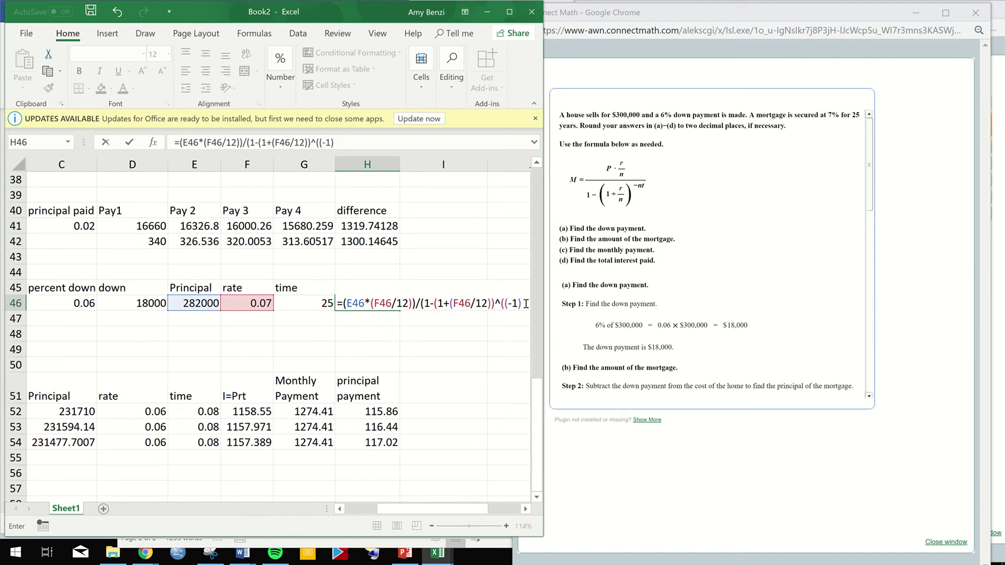
Finish the exponent of the H46 payment formula with *12*G46) and accept the proposed parenthesis correction.
text(*)
drag(543, 314, 618, 319)
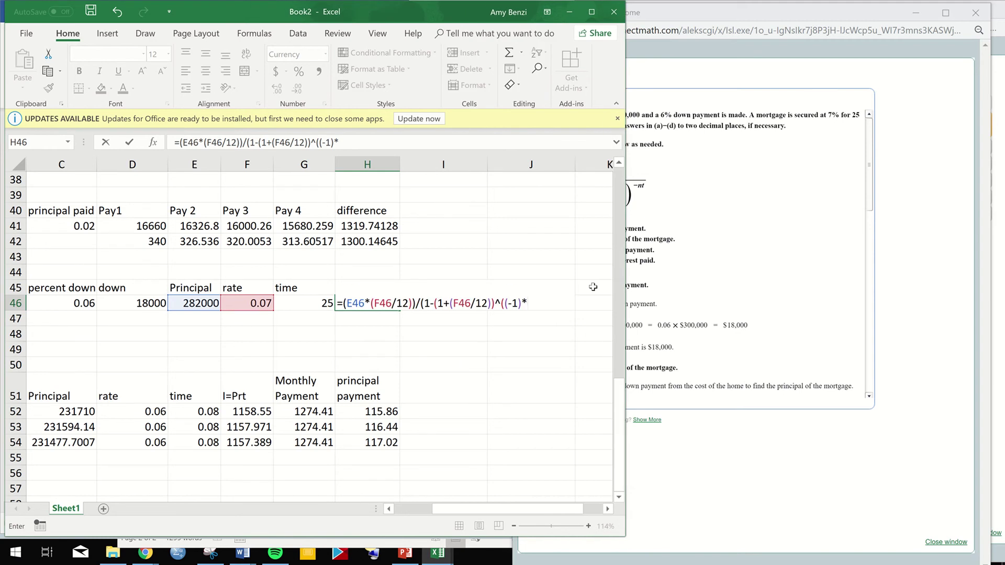
text(12*)
click(296, 303)
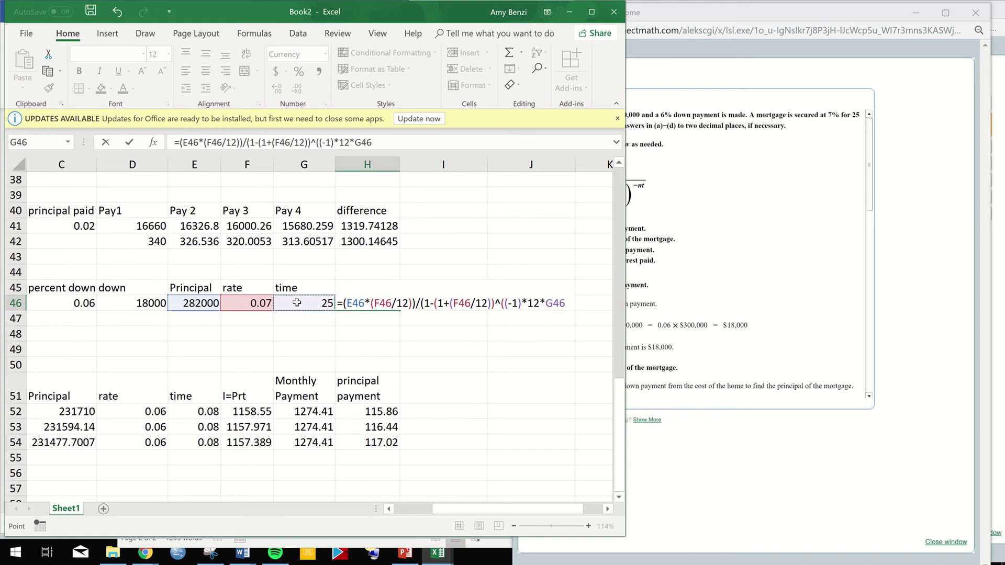
text())
key(Return)
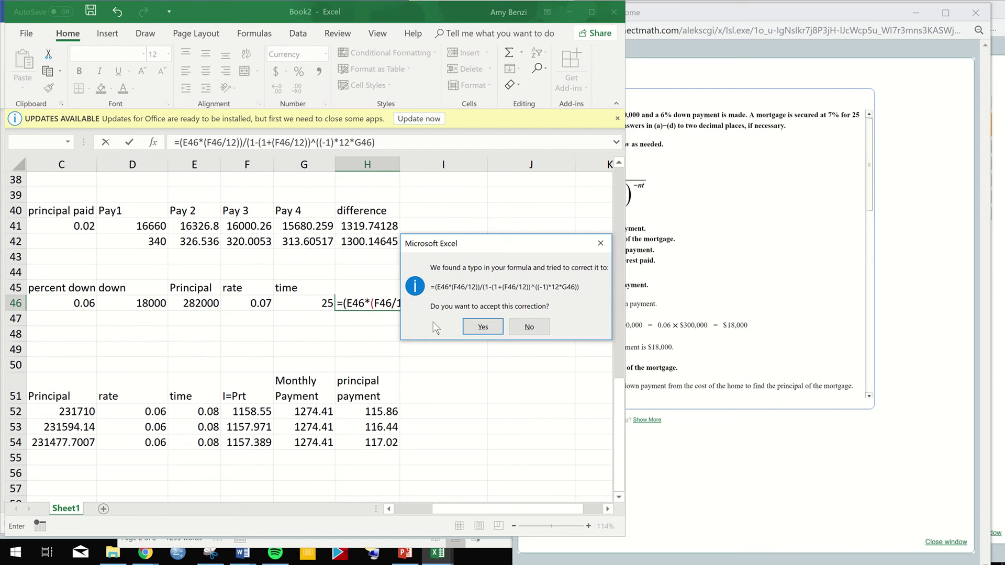
click(481, 327)
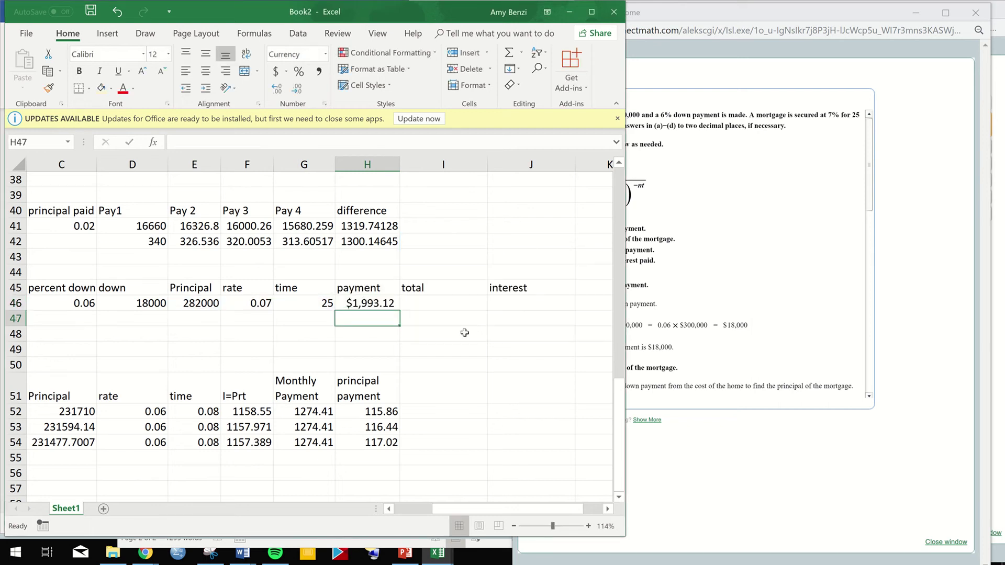
Check the monthly payment against the worked example's solution for parts (b) and (c).
click(724, 346)
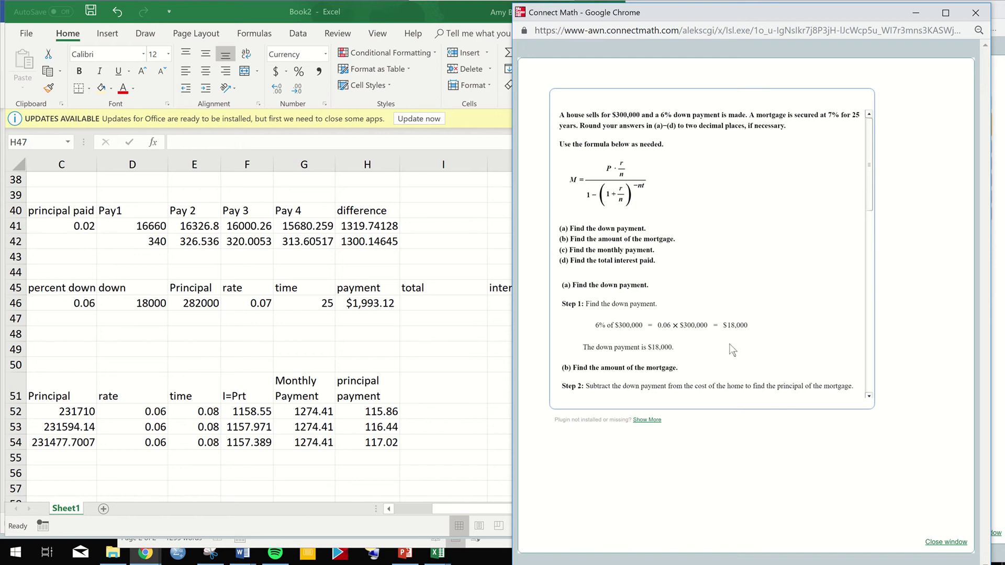
scroll(731, 349, down, 2)
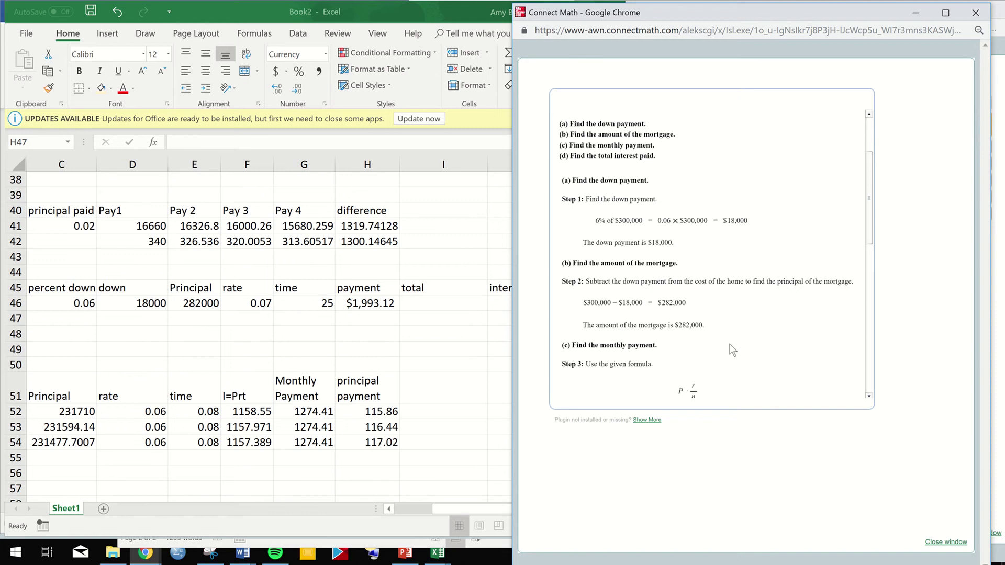
scroll(732, 349, down, 1)
scroll(731, 349, down, 1)
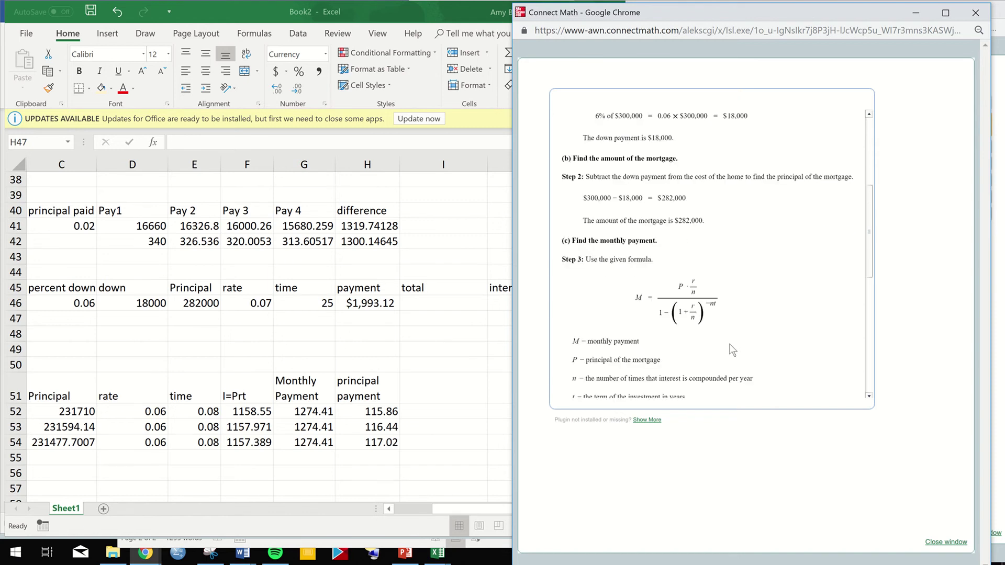
scroll(732, 349, down, 2)
scroll(731, 349, down, 1)
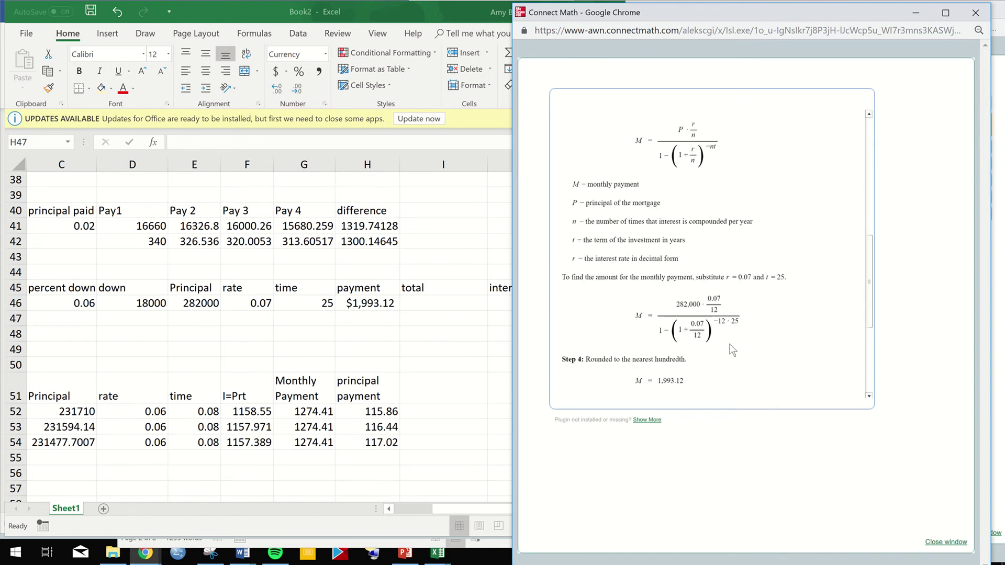
scroll(732, 349, down, 1)
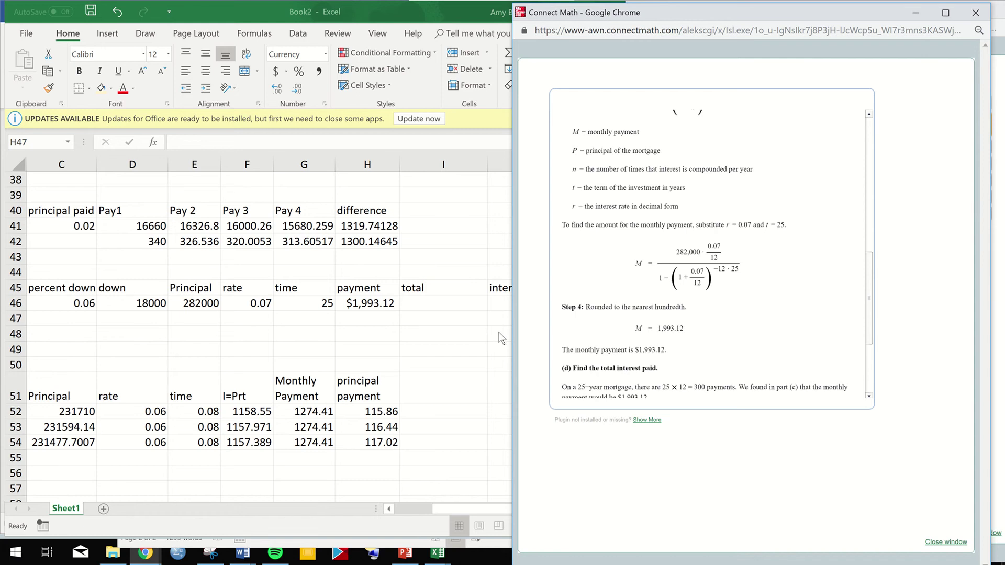
Calculate the total of all payments in I46 with =12*G46*H46.
click(462, 307)
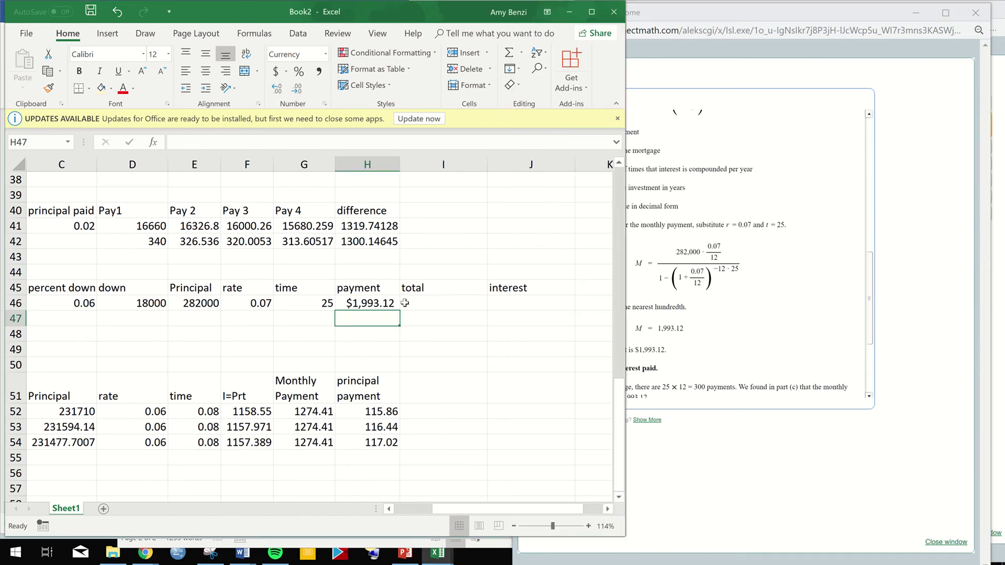
double_click(433, 303)
key(F2)
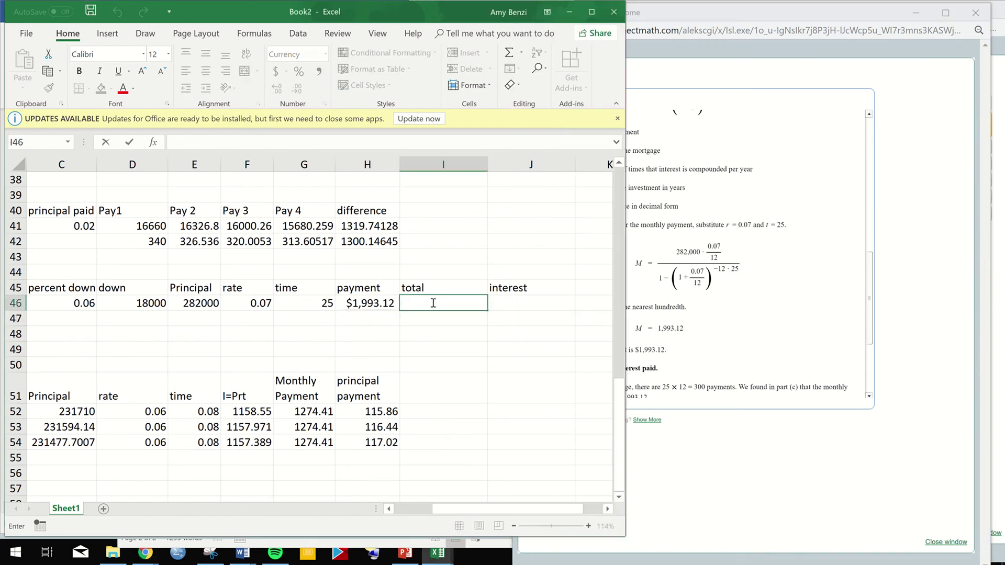
text(=)
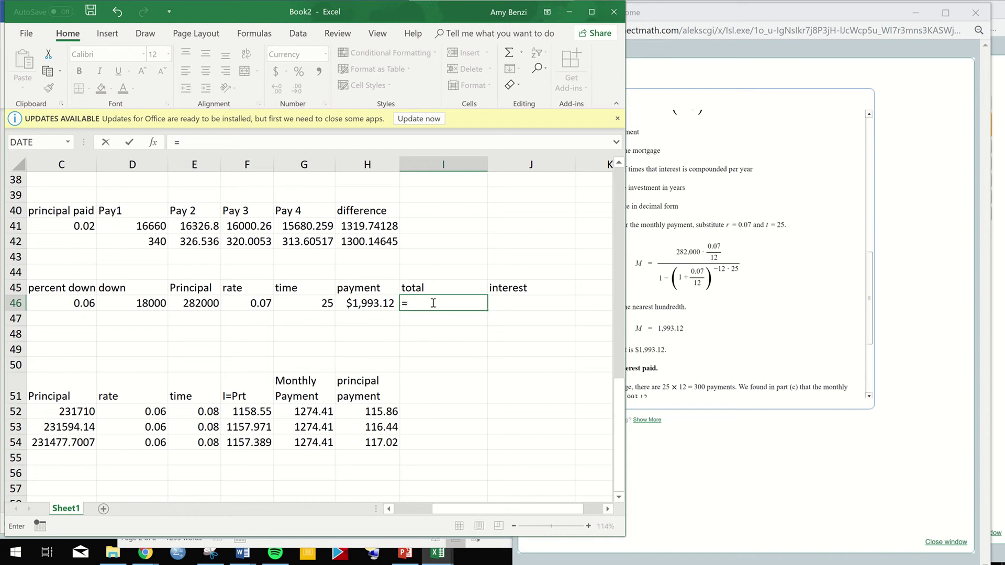
text(12*25*)
double_click(435, 303)
click(298, 305)
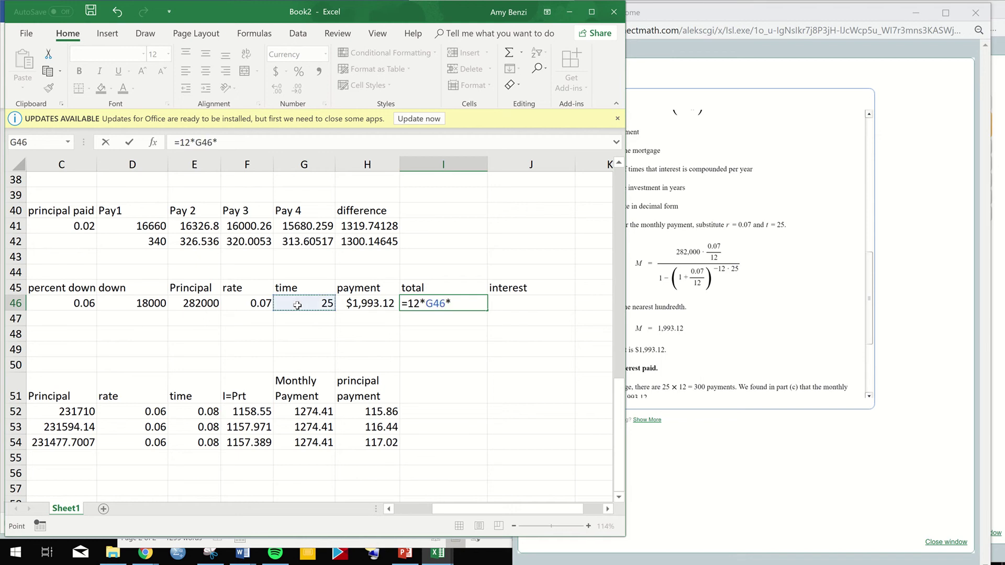
click(458, 304)
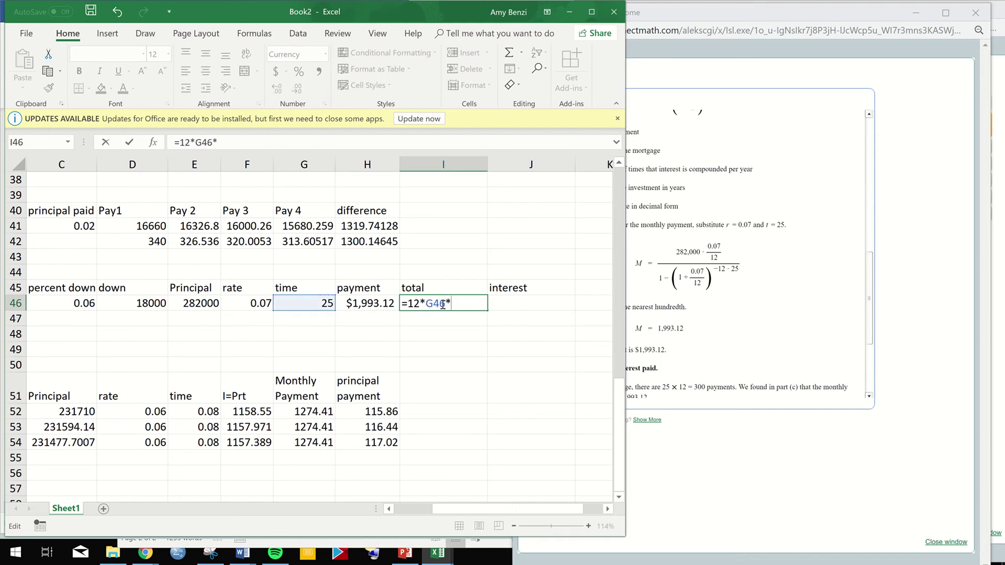
click(362, 305)
key(Return)
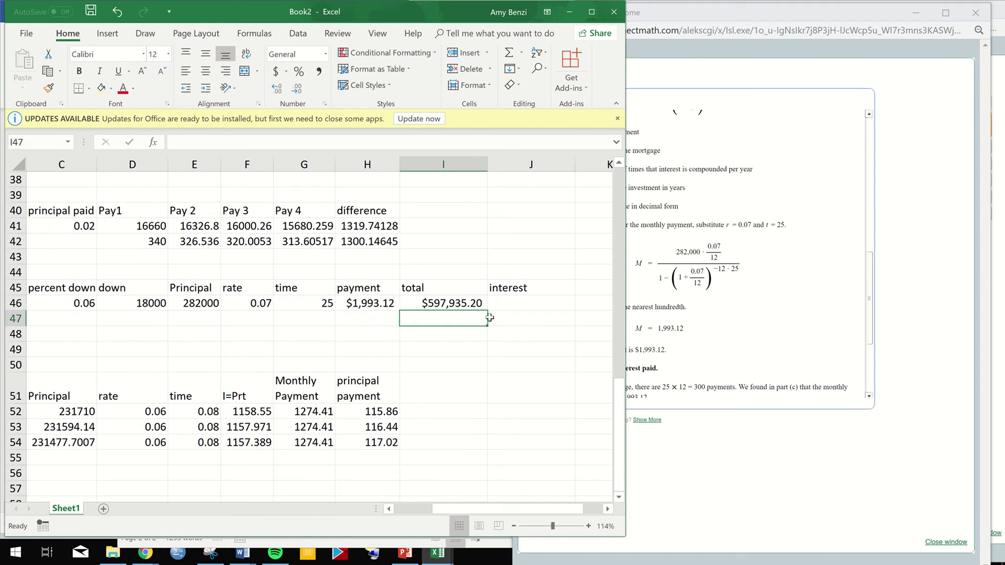
Calculate the interest in J46 with =I46-E46, following the worked example's steps for the total interest paid.
click(737, 315)
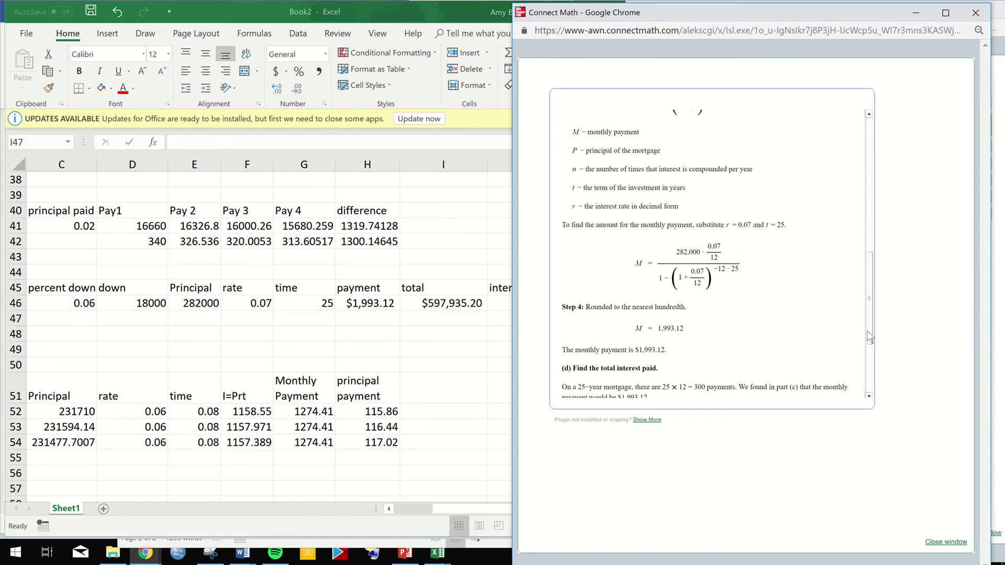
scroll(870, 337, down, 4)
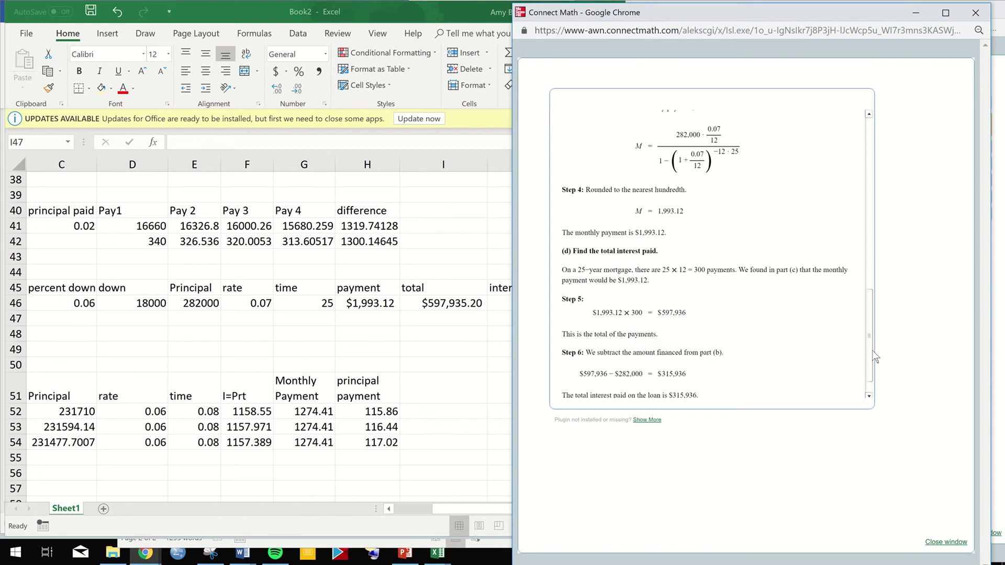
scroll(875, 358, down, 2)
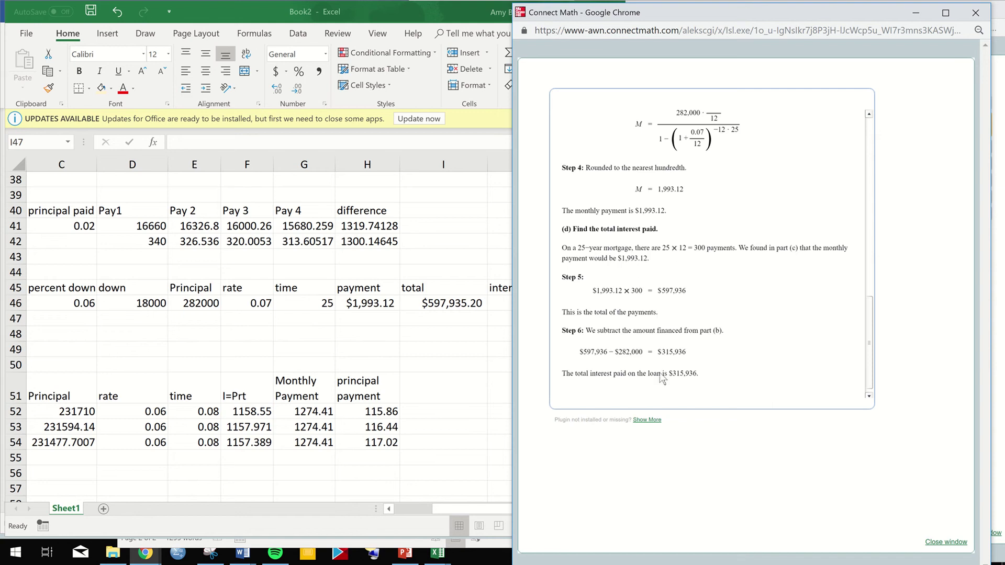
click(507, 329)
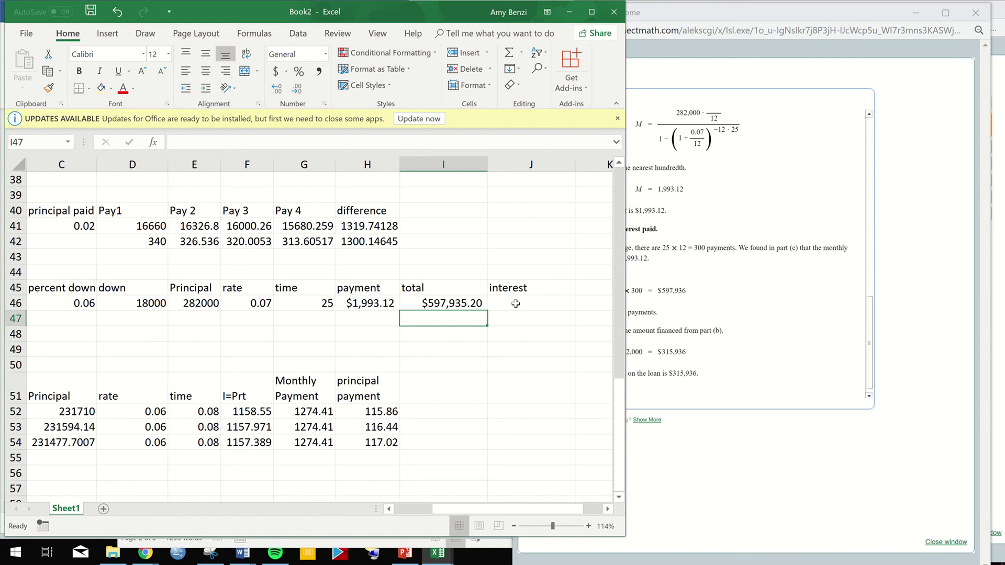
double_click(516, 304)
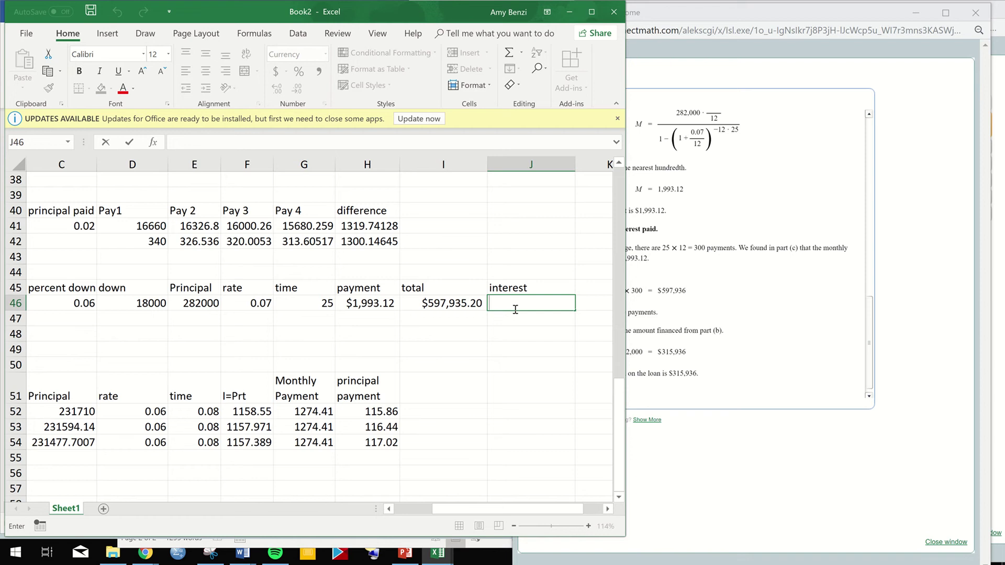
text(=)
click(439, 304)
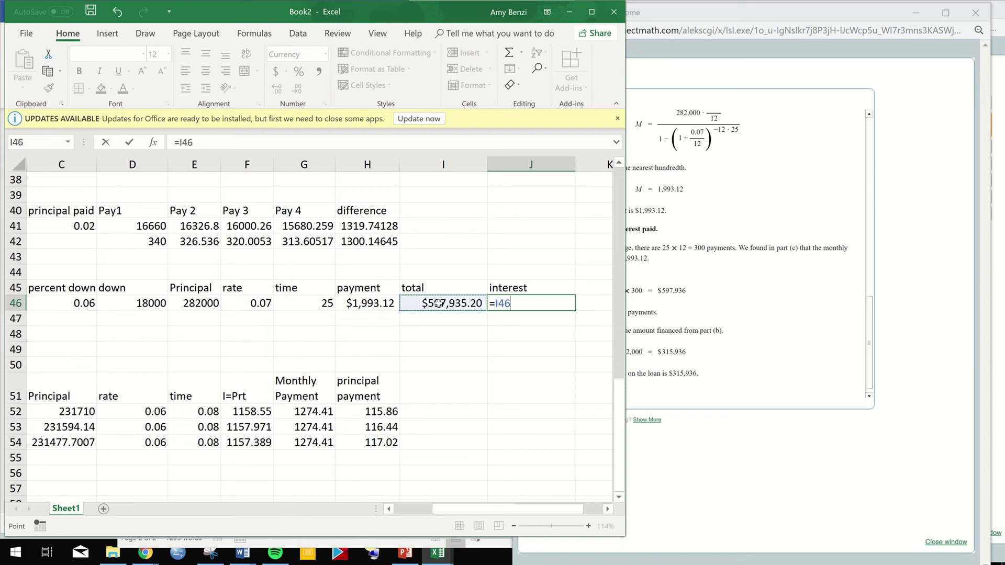
text(-)
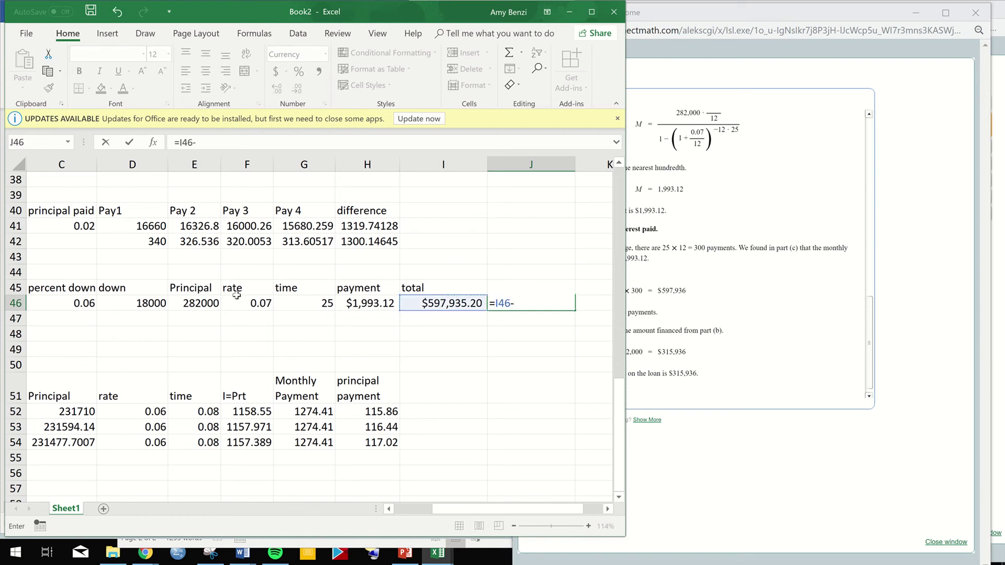
click(194, 303)
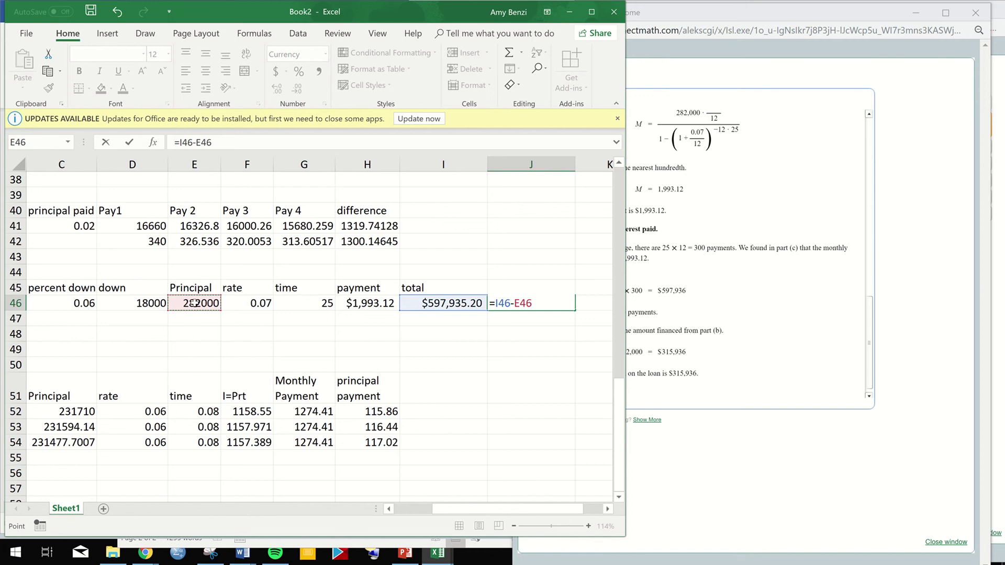
key(Return)
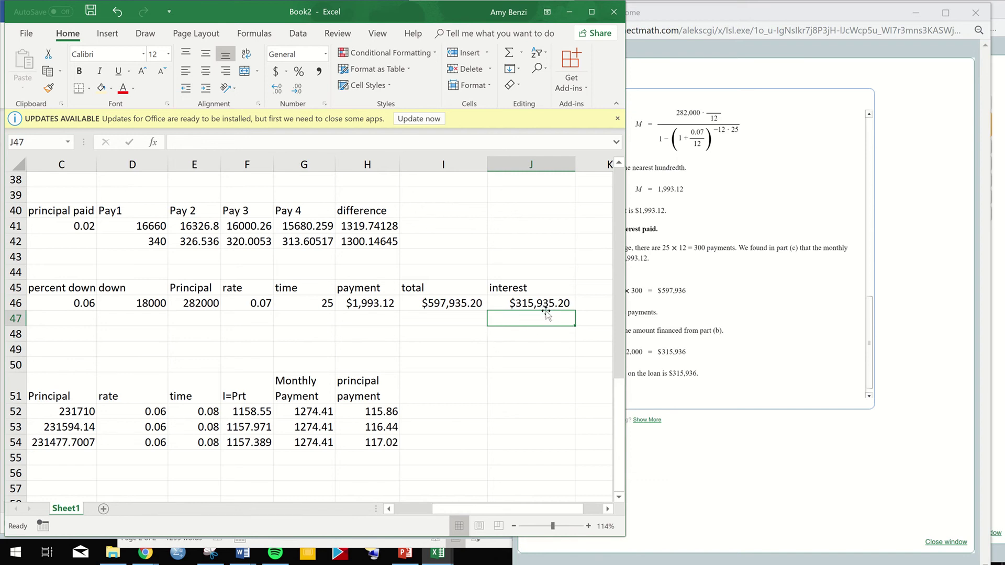
Show the worksheet from column A onward and resize its window so it sits beside the worked example.
mouse_move(620, 436)
mouse_down()
mouse_move(616, 410)
mouse_move(617, 460)
mouse_move(618, 437)
mouse_up()
drag(458, 510, 400, 505)
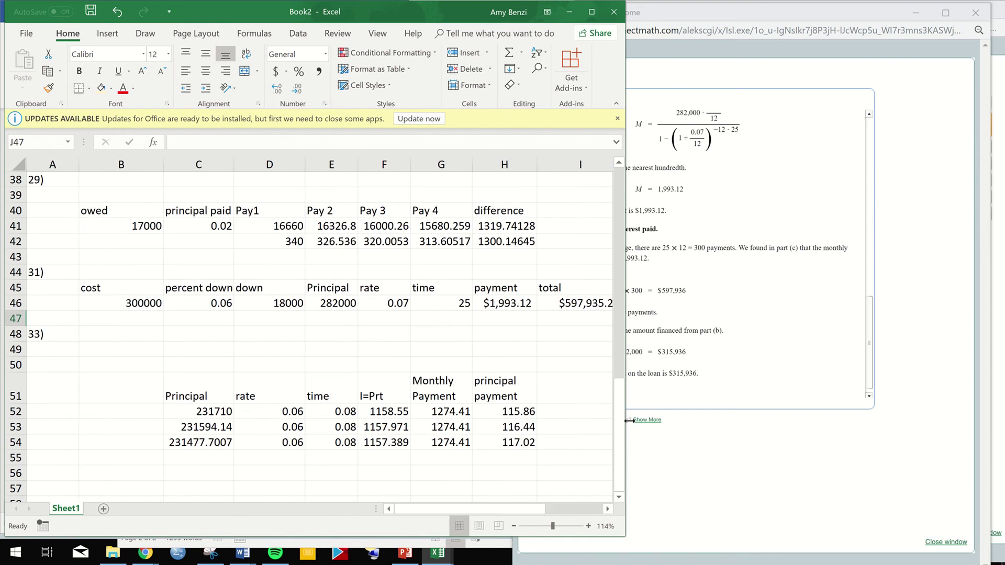
drag(728, 427, 747, 427)
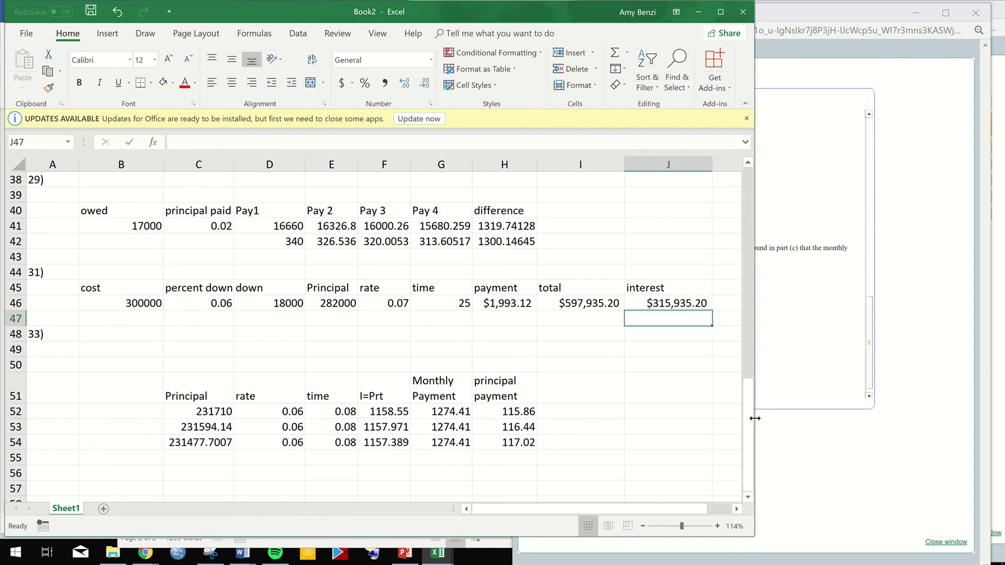
drag(754, 420, 608, 416)
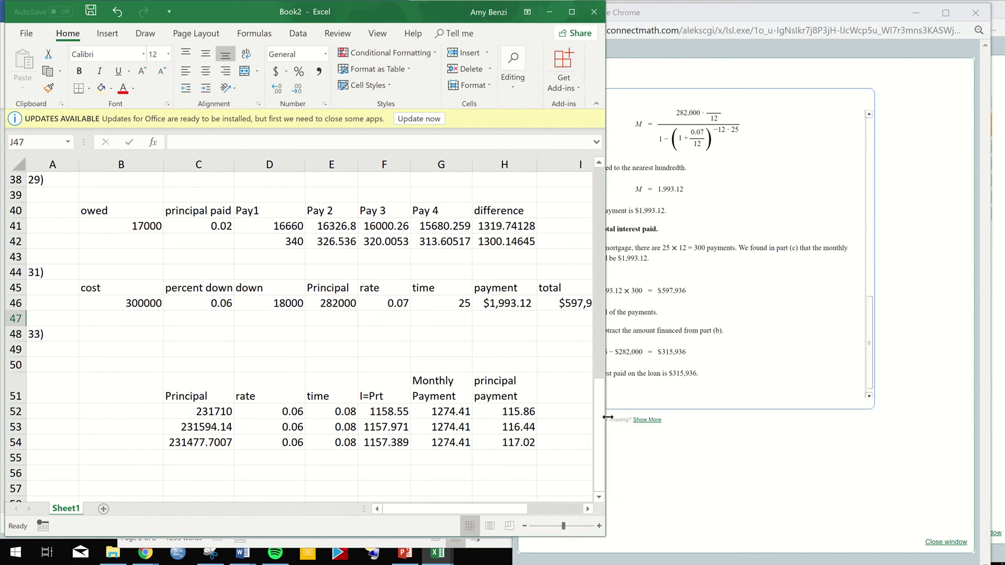
Close the finished mortgage example and open the example for question 33 on preparing an amortization schedule.
click(807, 413)
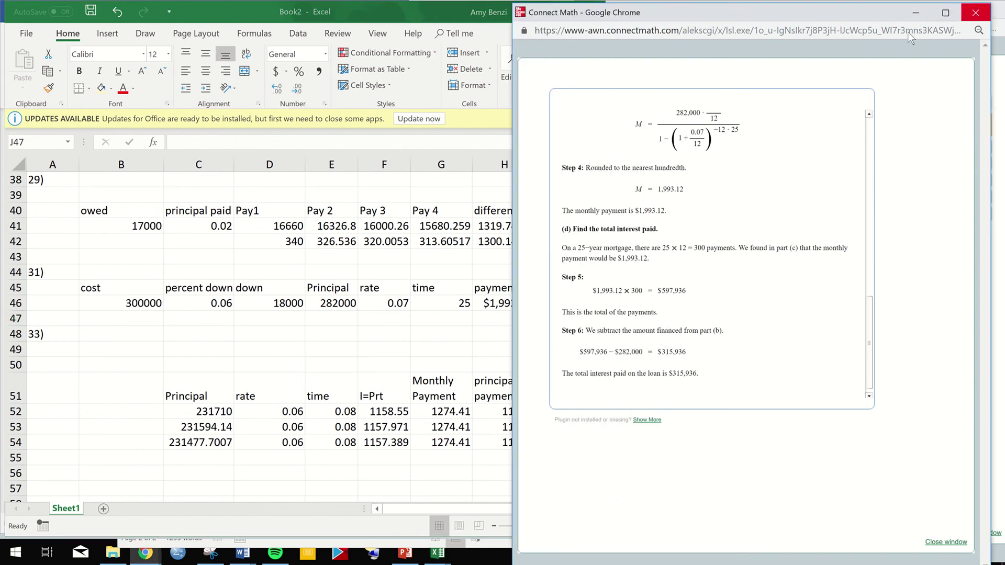
click(975, 17)
click(711, 77)
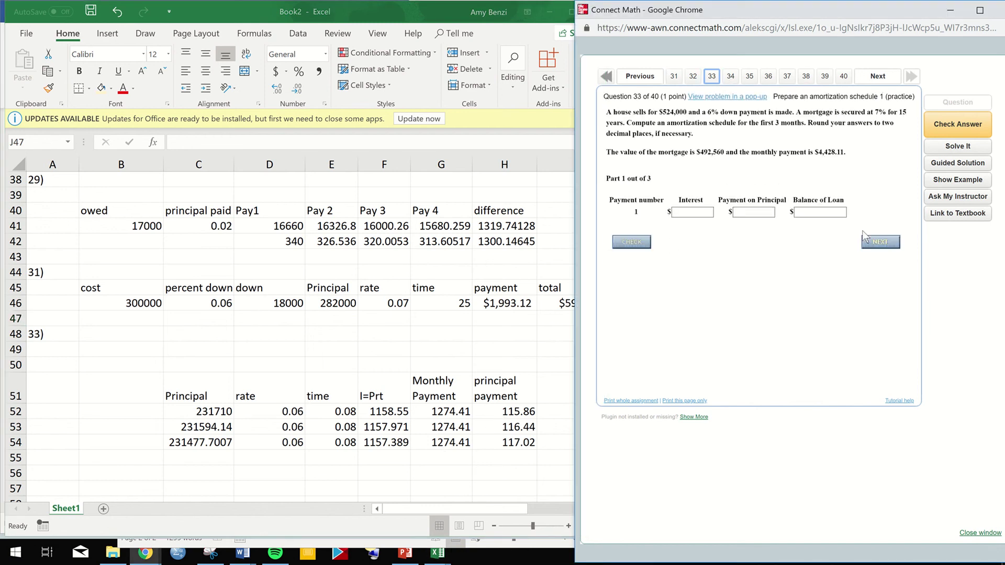
click(950, 179)
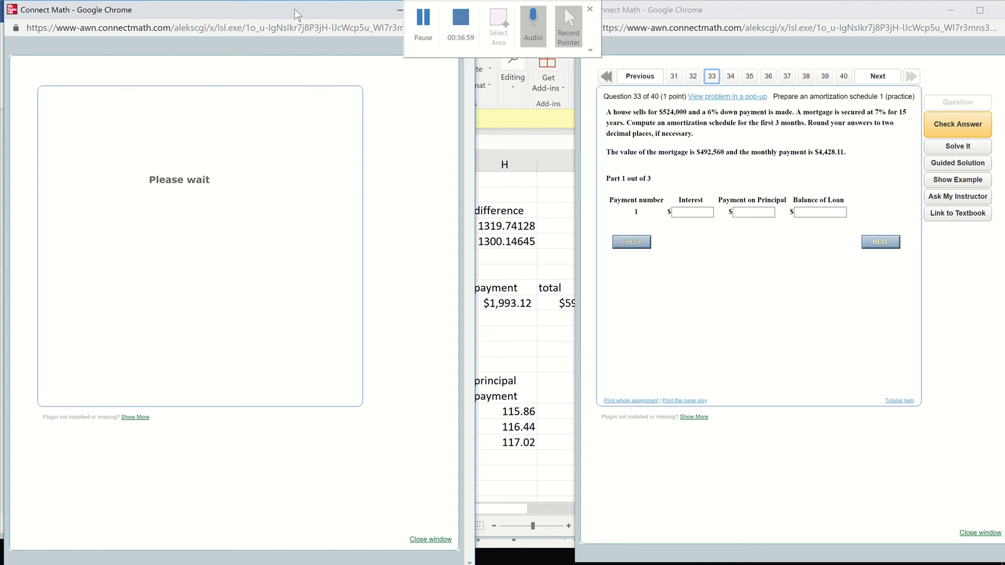
Move the worked example window beside the worksheet and narrow it so the schedule columns through H stay uncovered.
drag(329, 4, 836, 14)
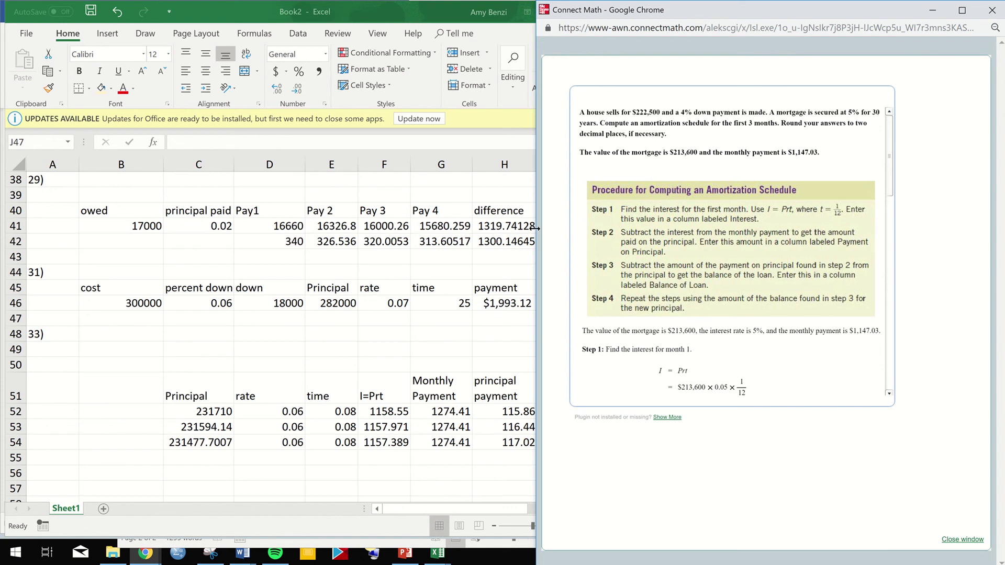
drag(534, 228, 569, 229)
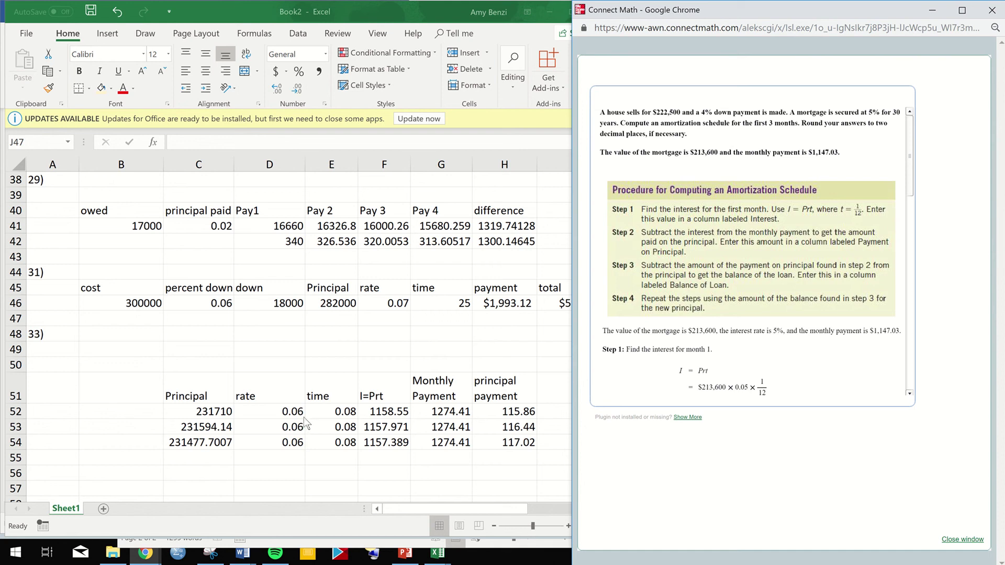
Examine the first month's principal in C52 and the interest formula in F52 of the existing amortization schedule.
click(210, 414)
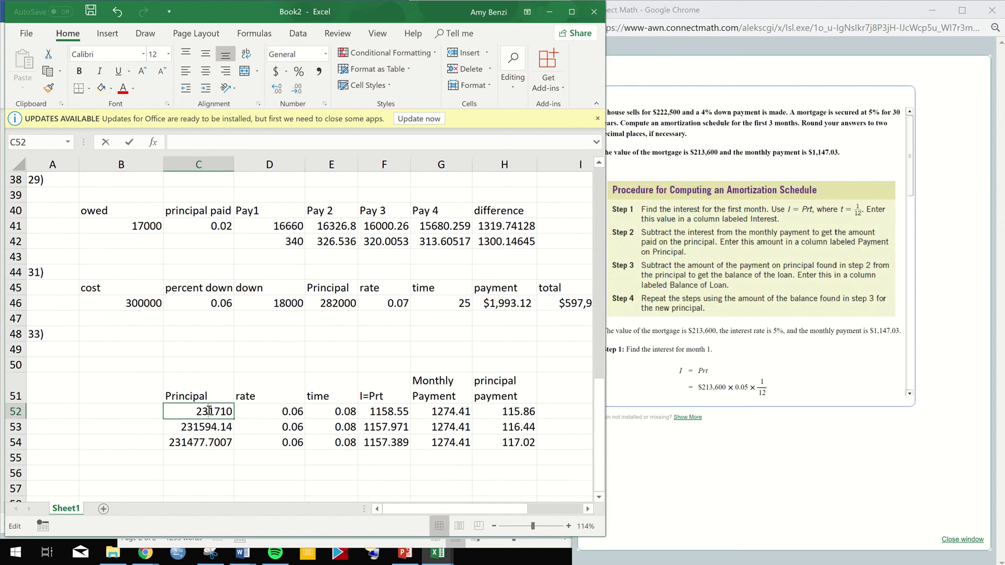
double_click(215, 412)
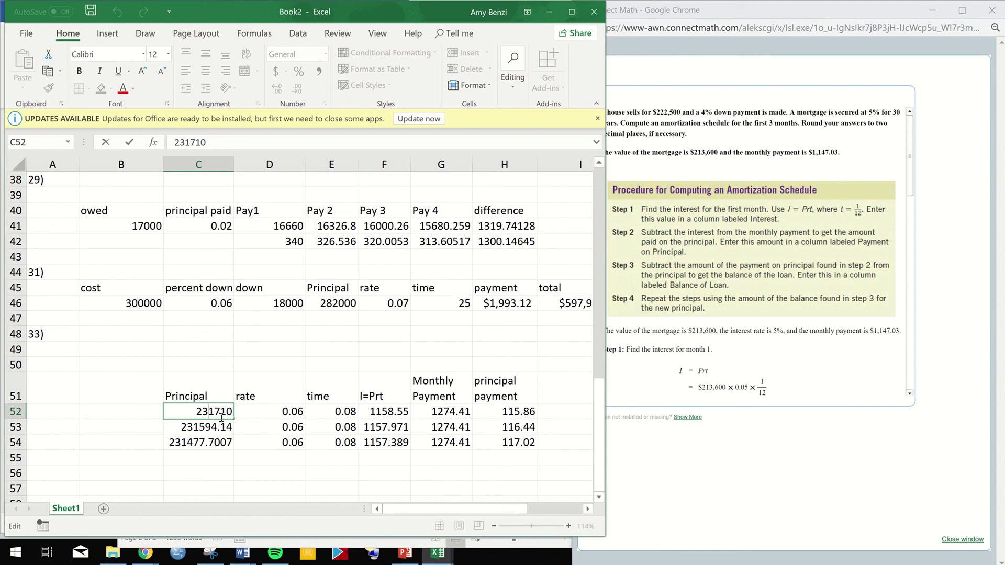
drag(232, 412, 195, 413)
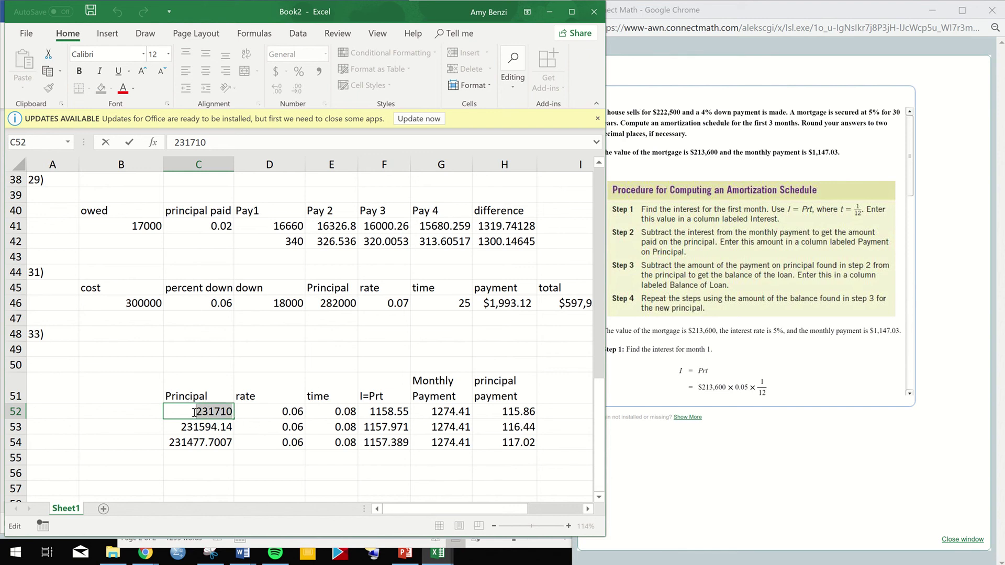
click(761, 294)
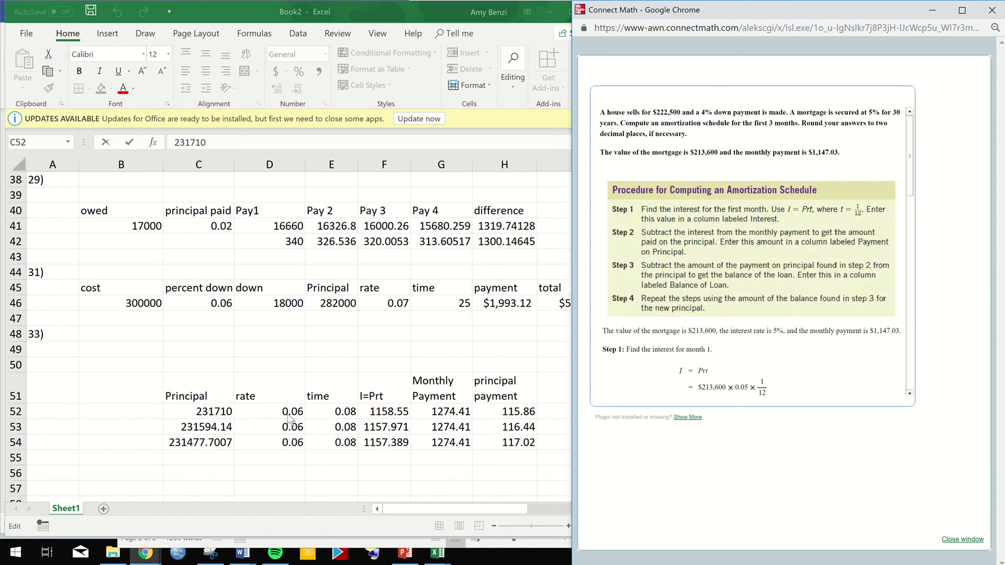
click(375, 412)
double_click(375, 412)
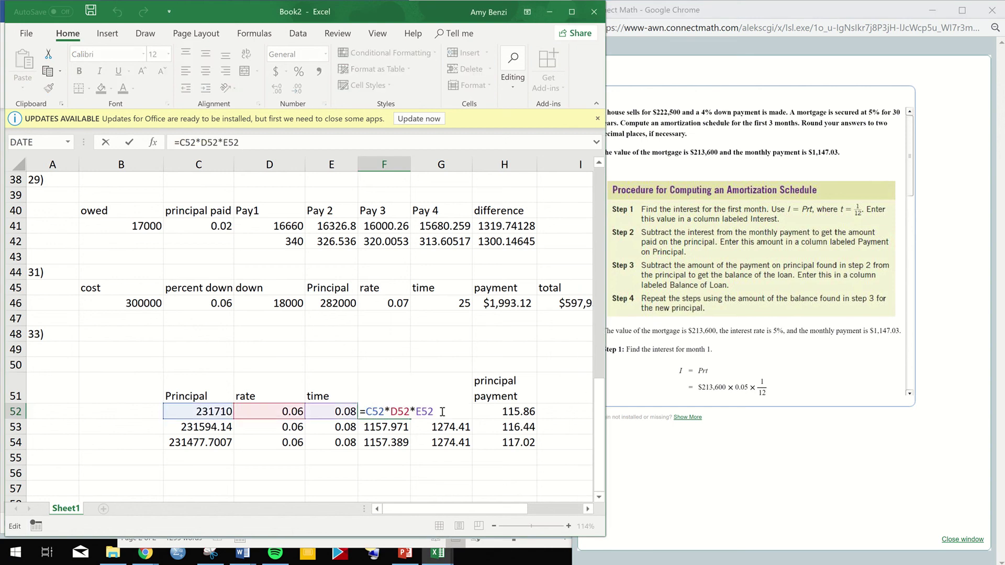
key(Return)
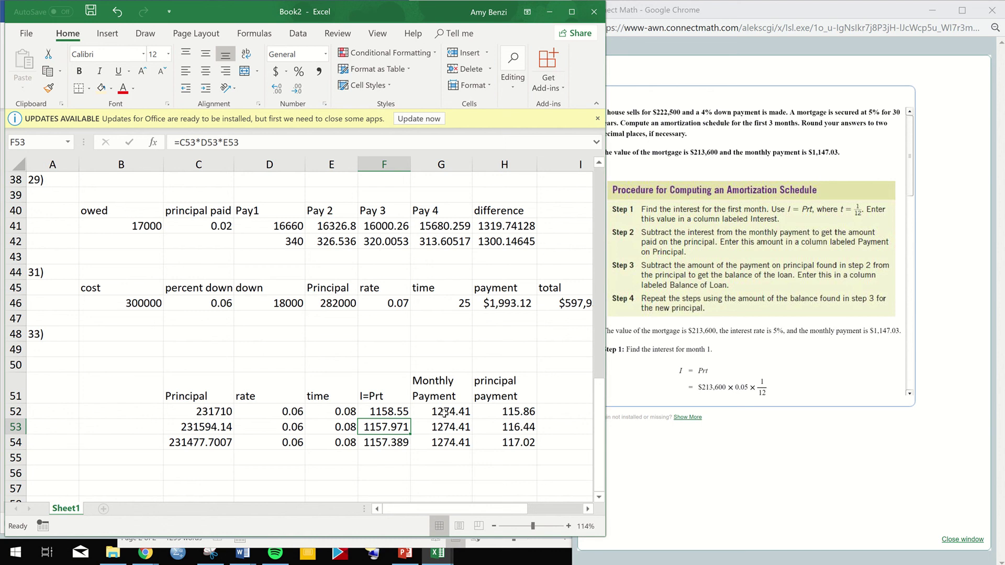
Examine the monthly payment in G52, the interest column, and the formulas for the principal payment in H52 and the new balance in C53.
double_click(444, 412)
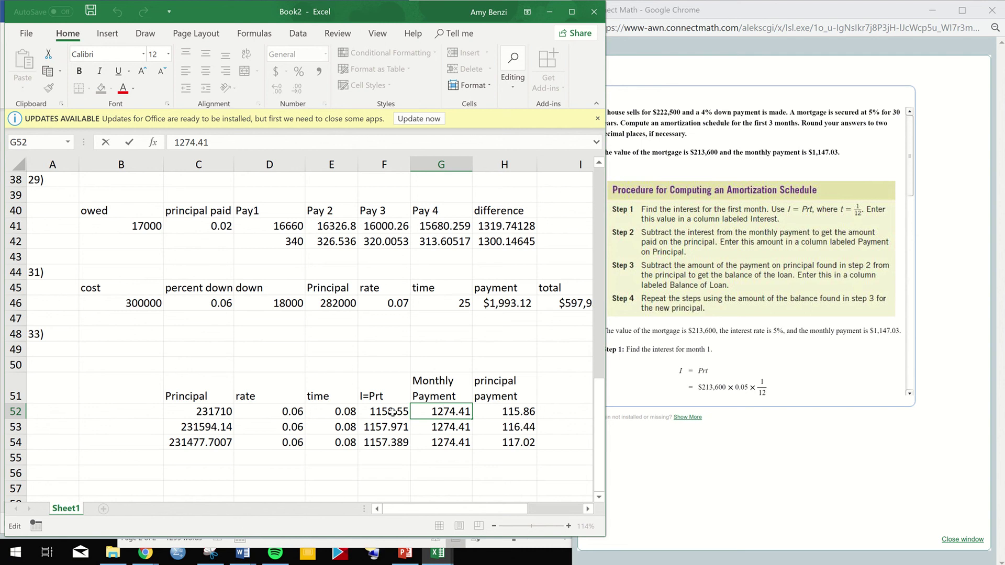
drag(392, 411, 386, 441)
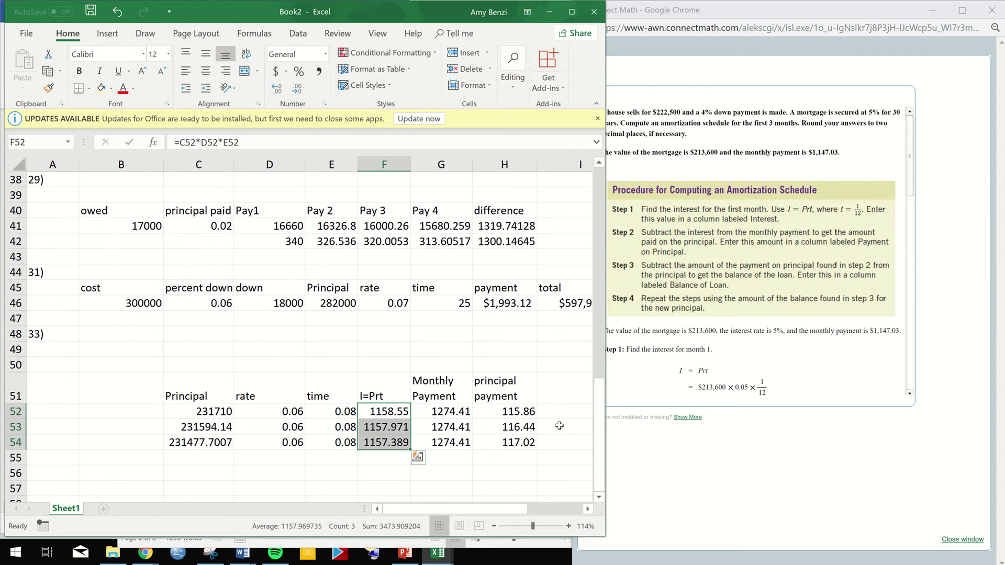
key(Return)
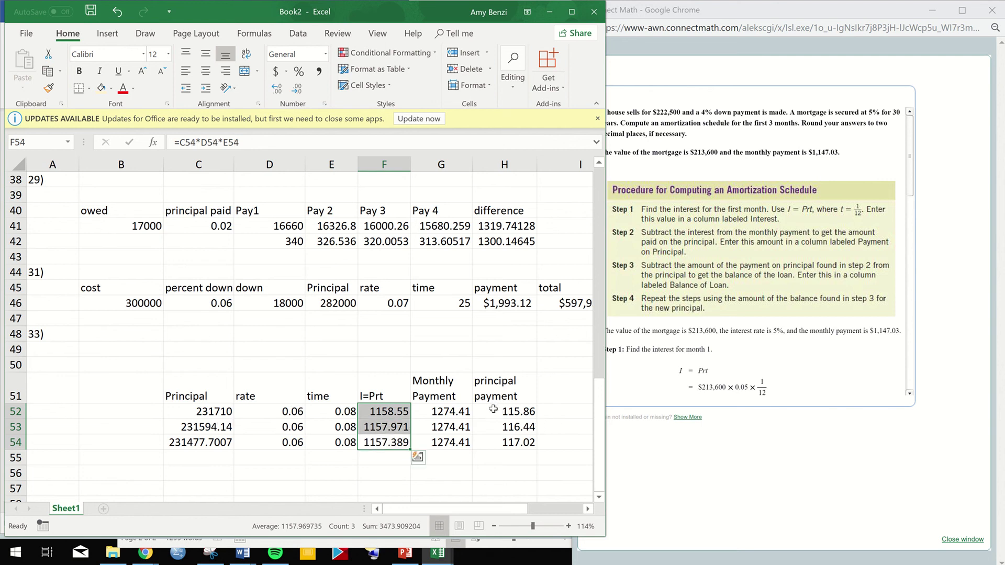
key(shift+Return)
click(440, 474)
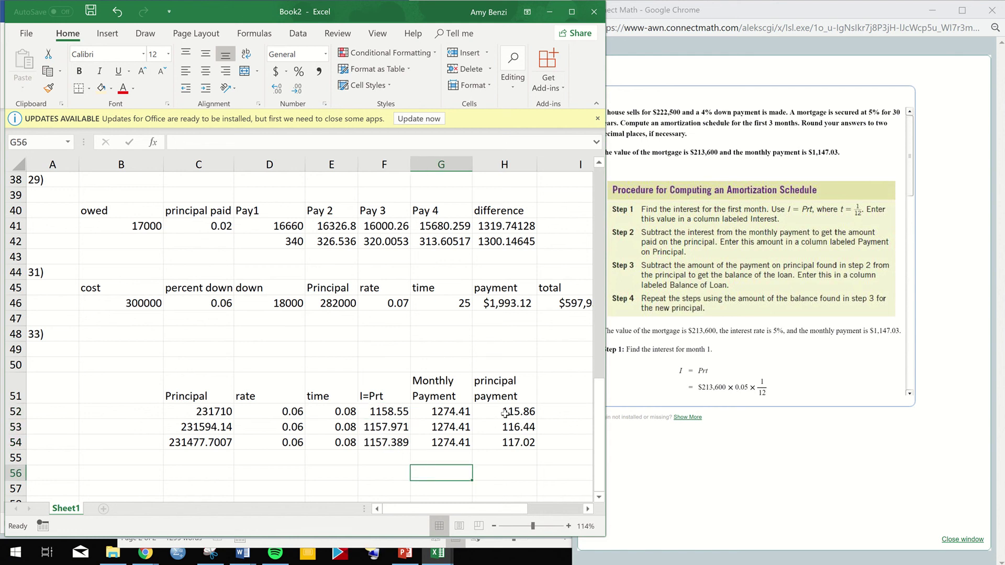
drag(505, 414, 501, 442)
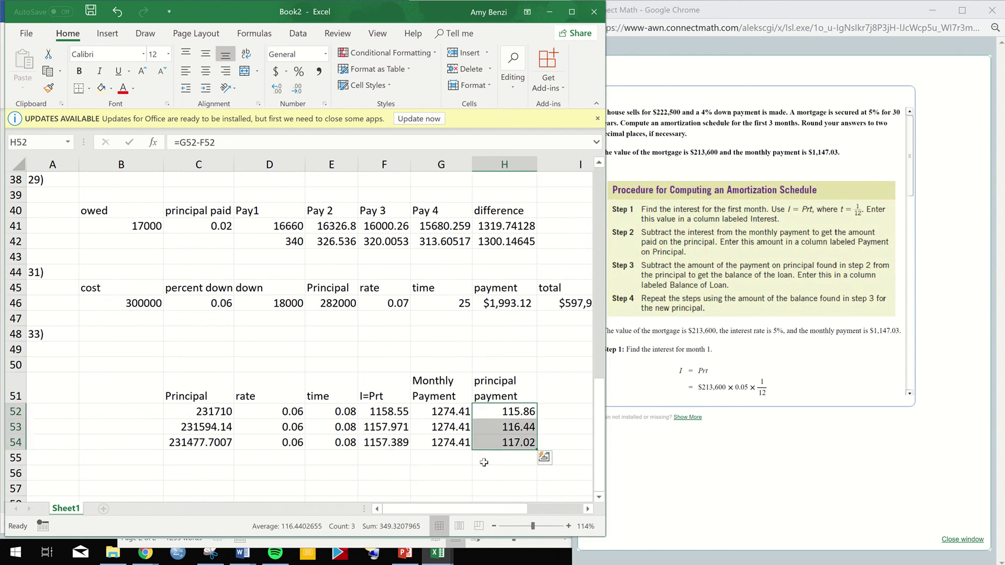
double_click(487, 414)
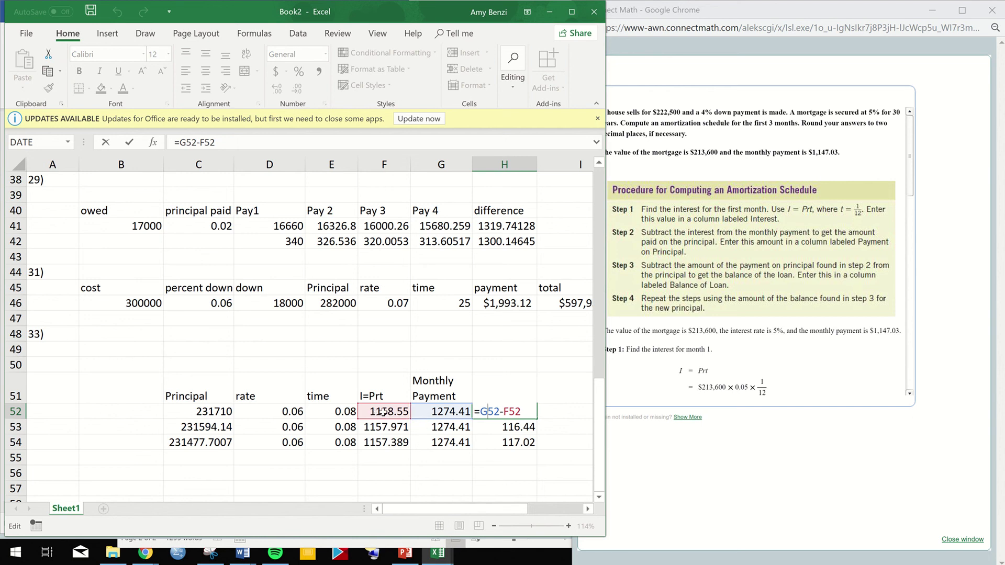
key(Return)
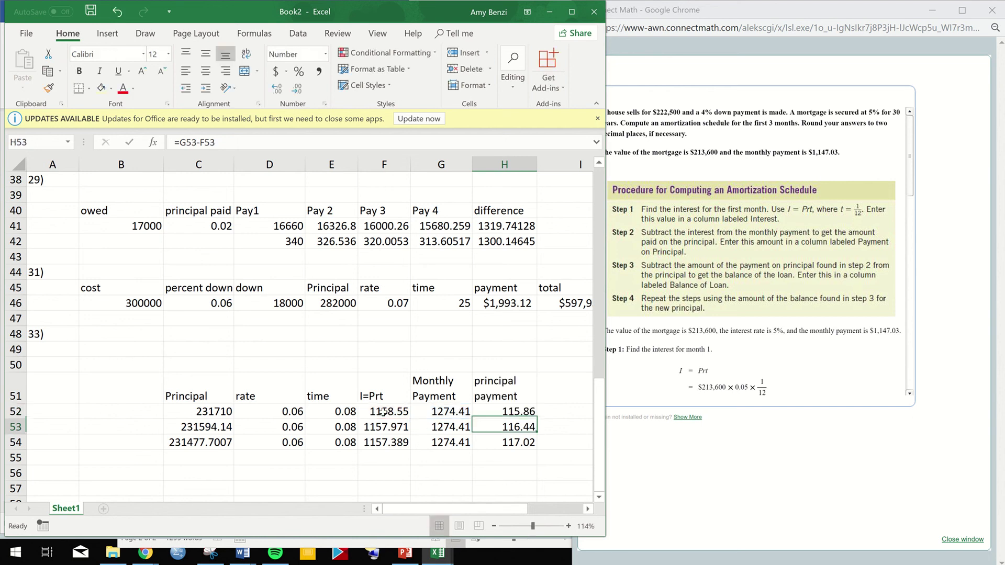
double_click(203, 428)
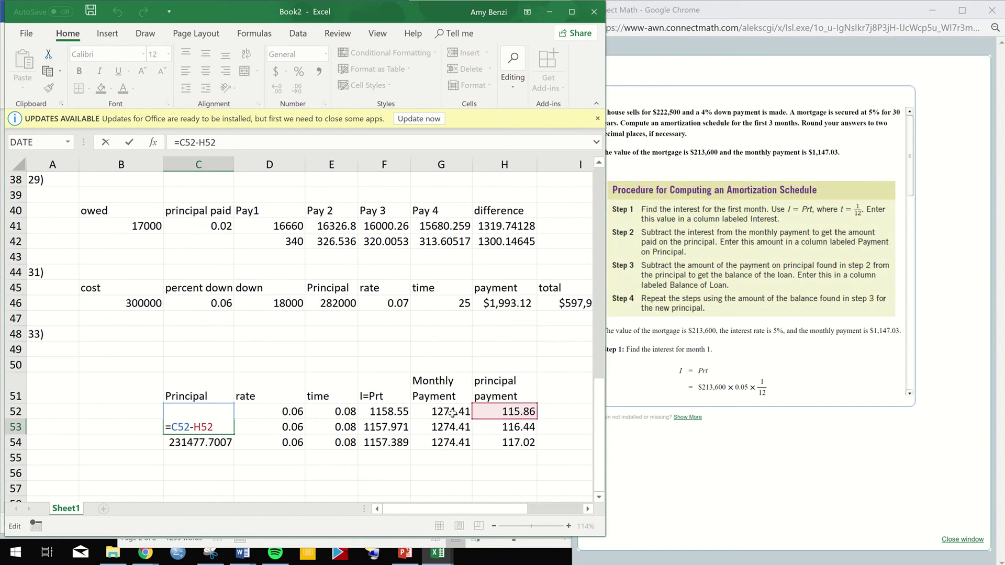
key(Return)
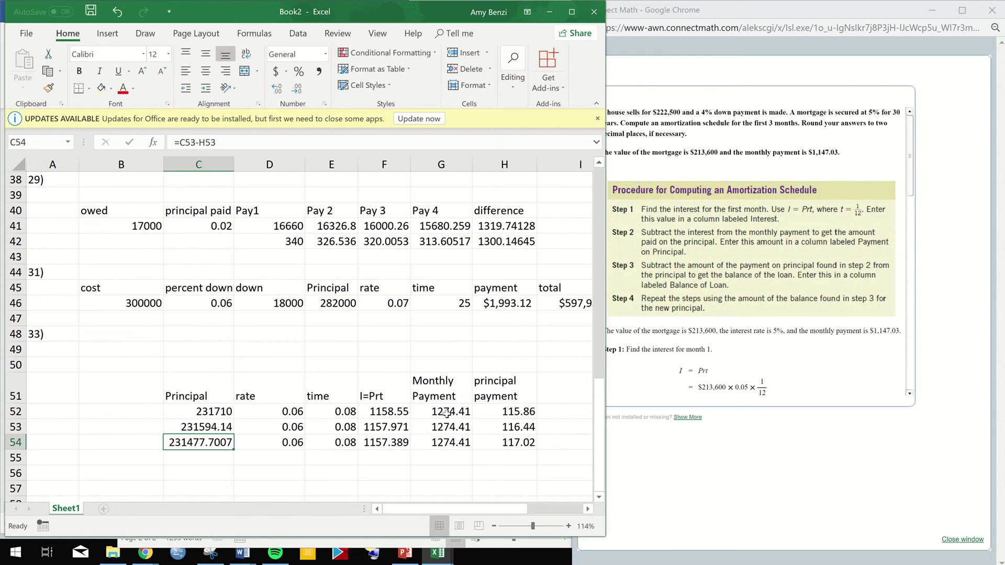
Set the first month's principal in C52 to 213600, the mortgage value from the worked example.
double_click(207, 412)
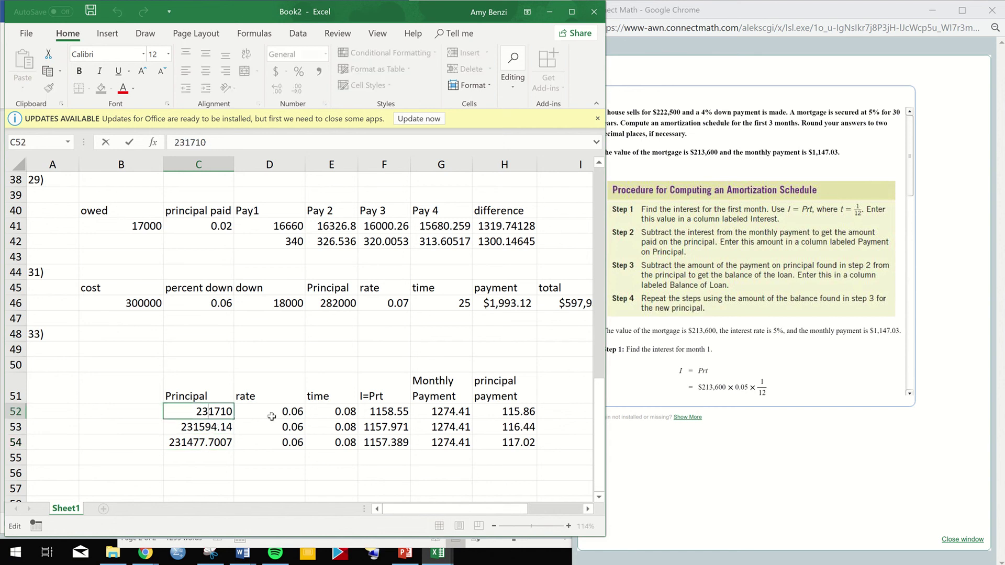
double_click(224, 413)
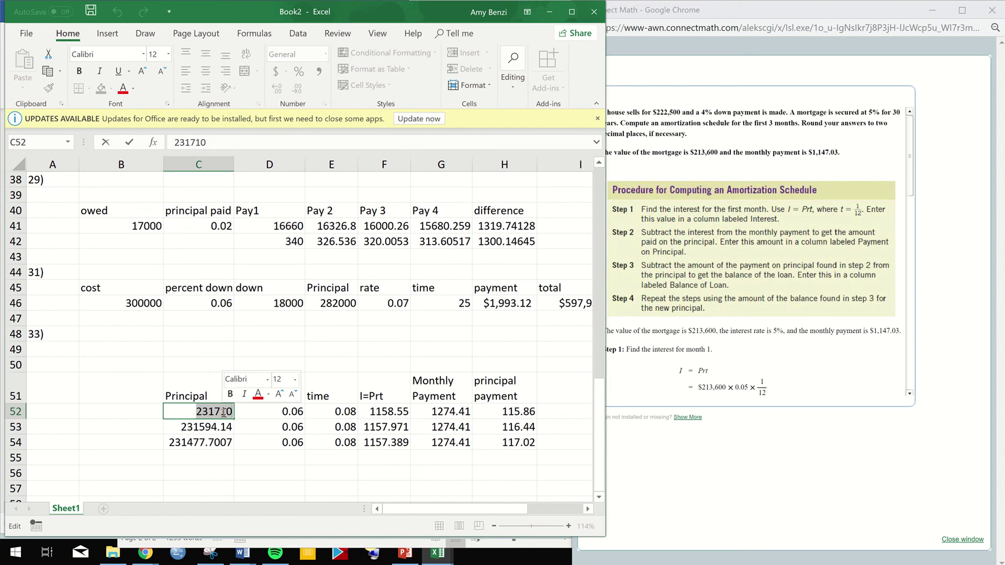
text(21)
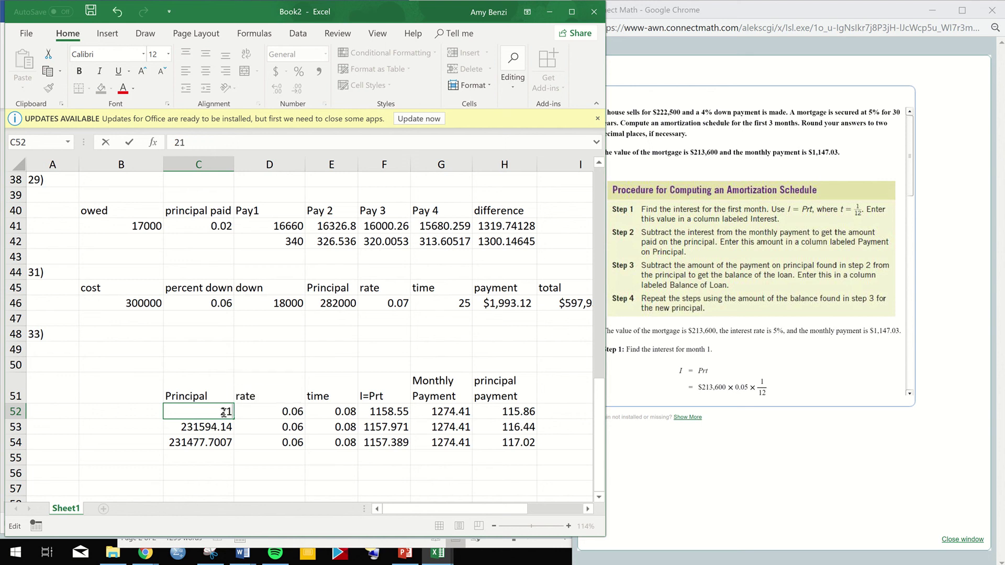
text(3600)
key(Return)
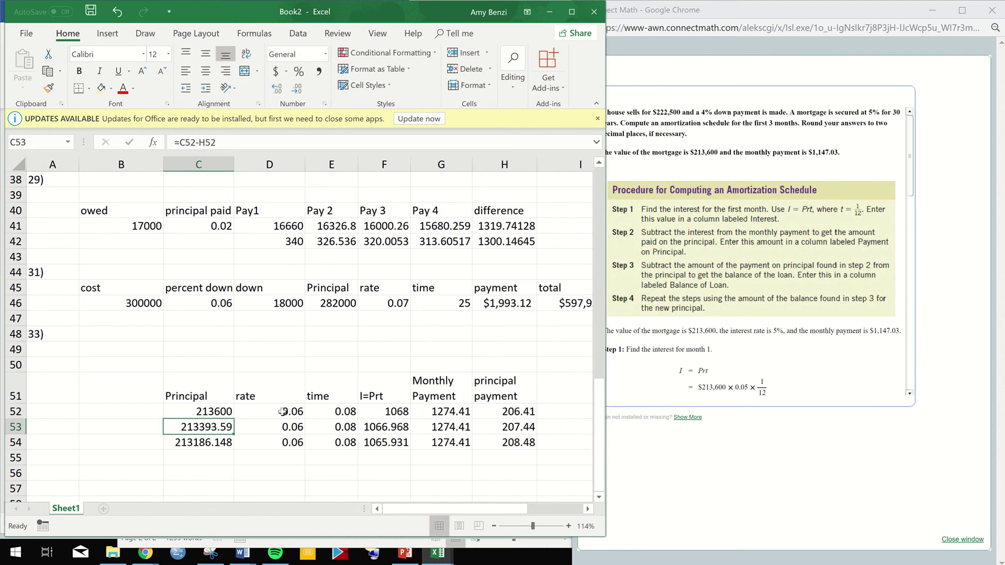
Set the first month's interest rate in D52 to 0.05.
double_click(282, 412)
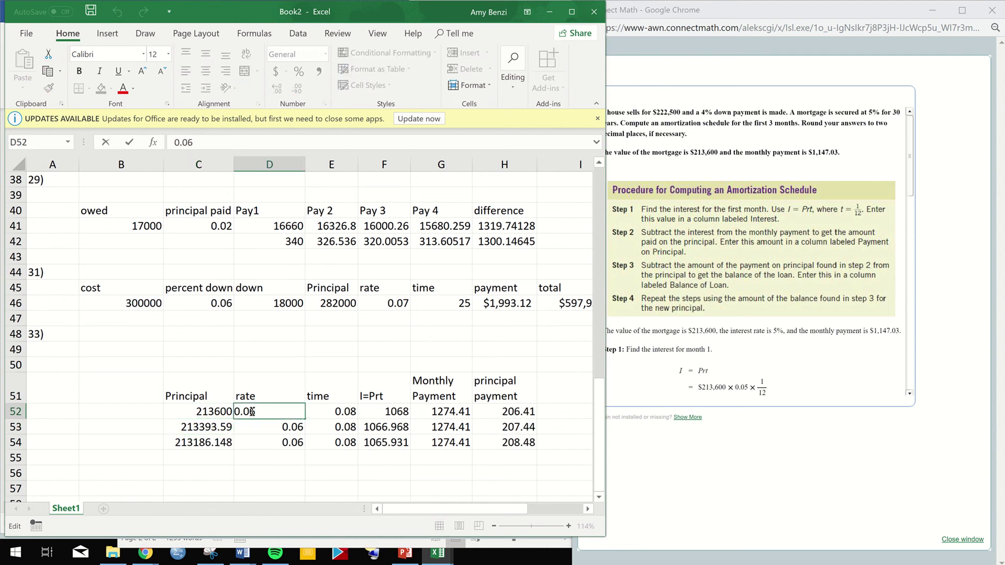
key(BackSpace)
text(5)
key(Return)
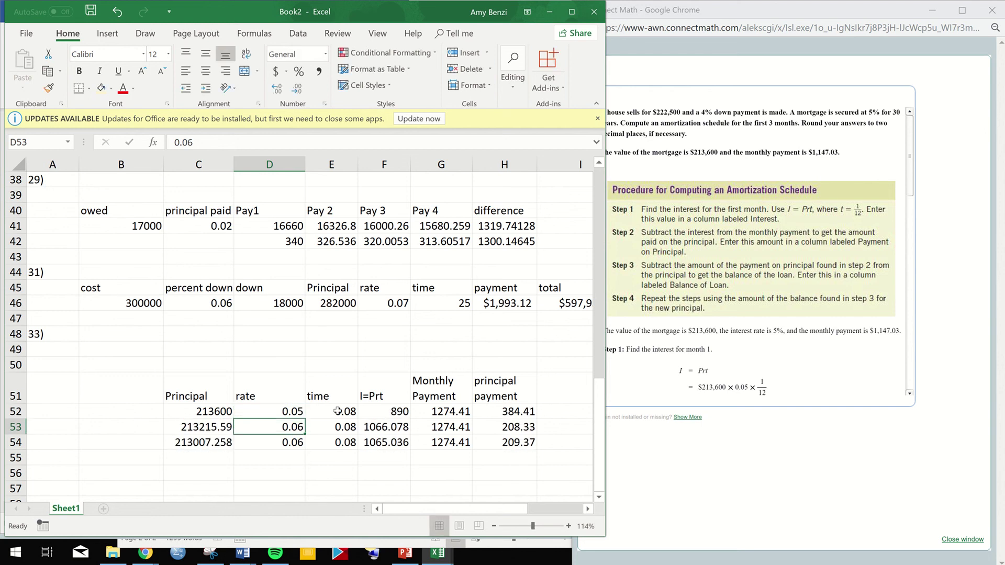
Replace the first month's time value in E52 with the formula =1/12.
double_click(337, 411)
key(Escape)
key(Return)
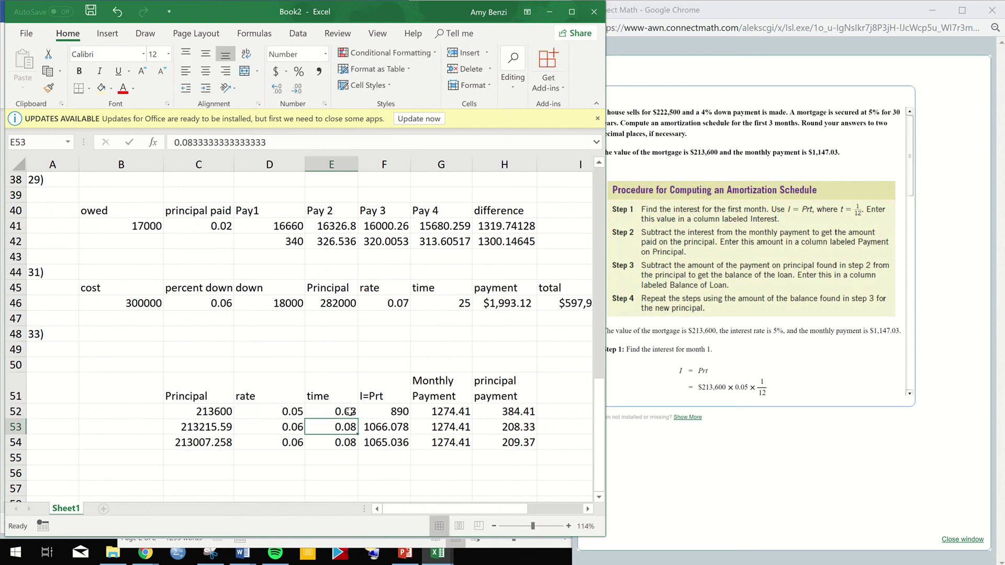
double_click(350, 411)
key(Return)
double_click(347, 411)
drag(342, 411, 237, 405)
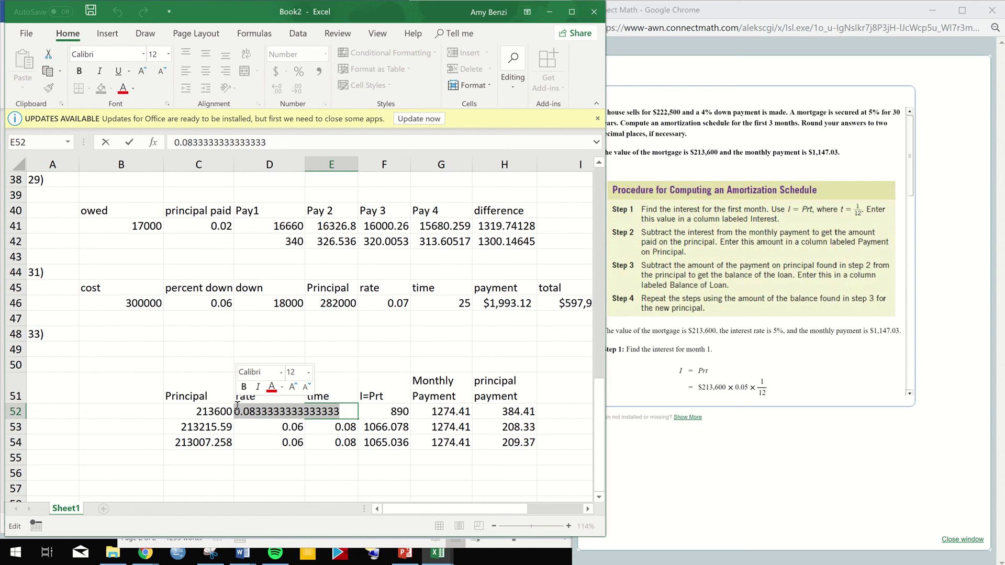
text(=1/1)
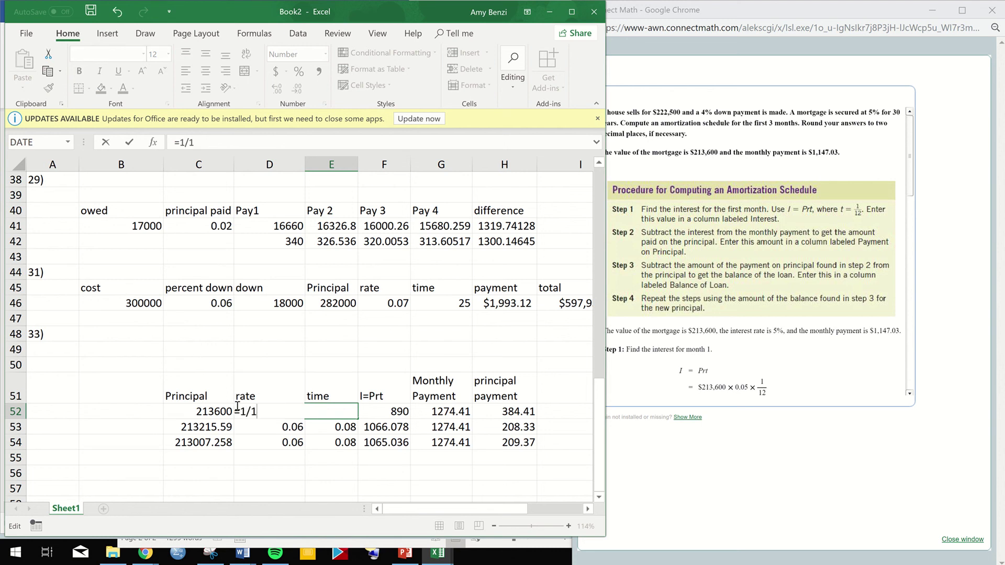
text(2)
key(Return)
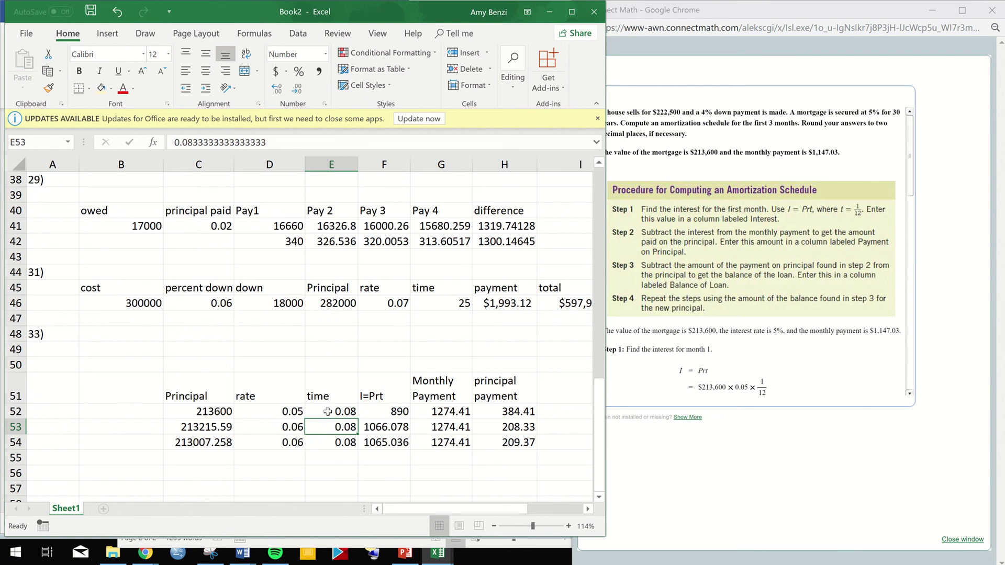
Review the time values in E52:E54 and the first month's interest formula in F52.
drag(327, 412, 327, 442)
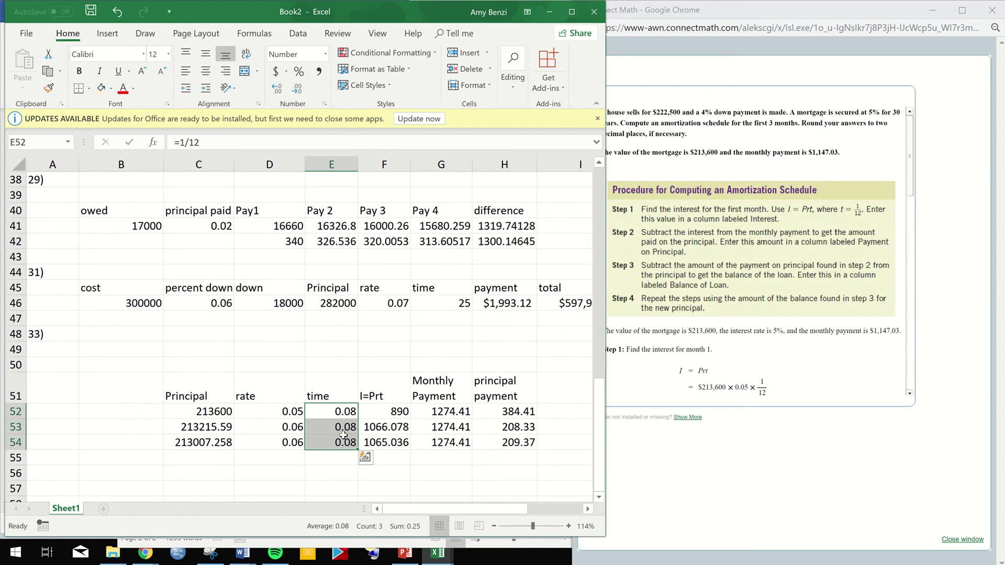
key(Return)
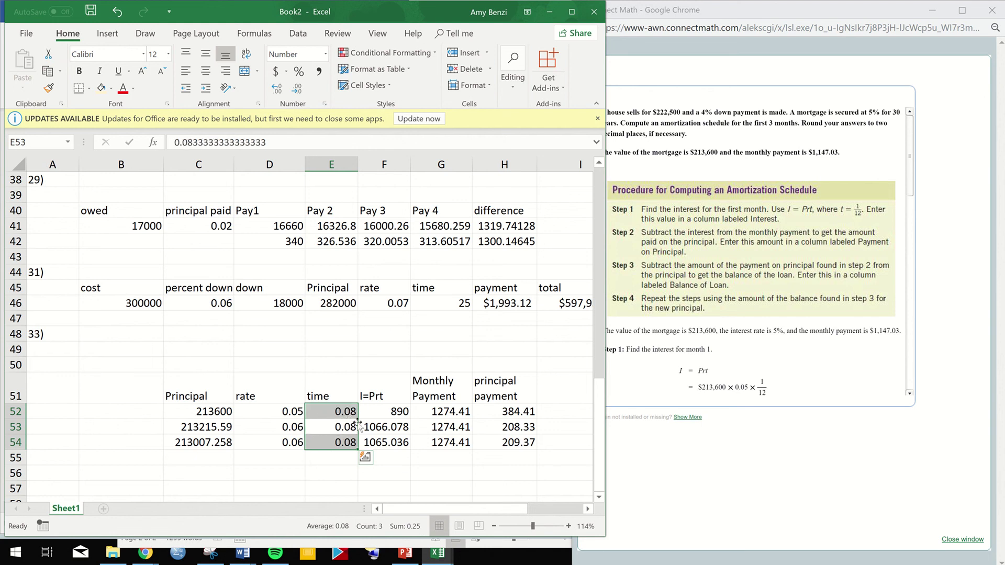
click(381, 412)
double_click(382, 412)
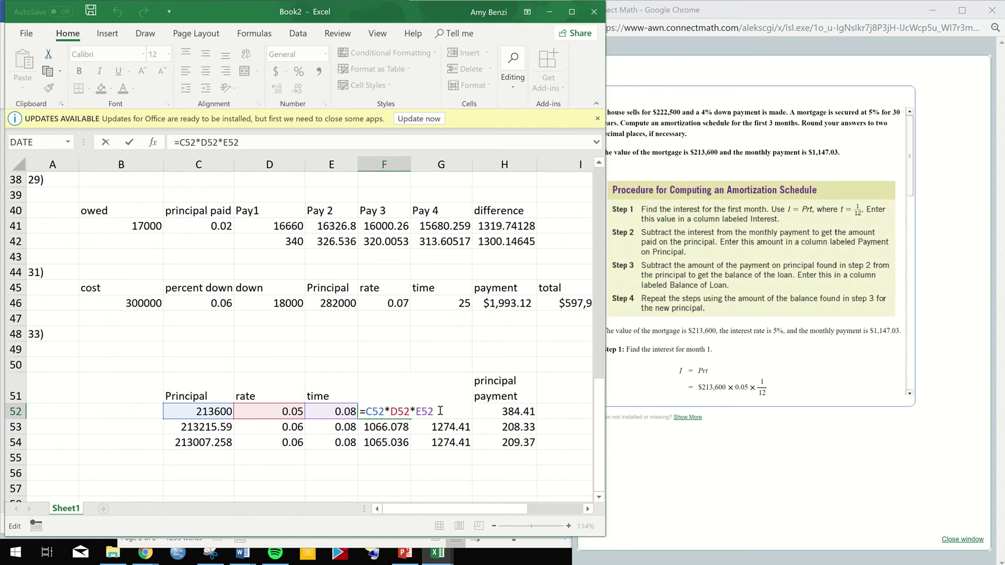
key(Return)
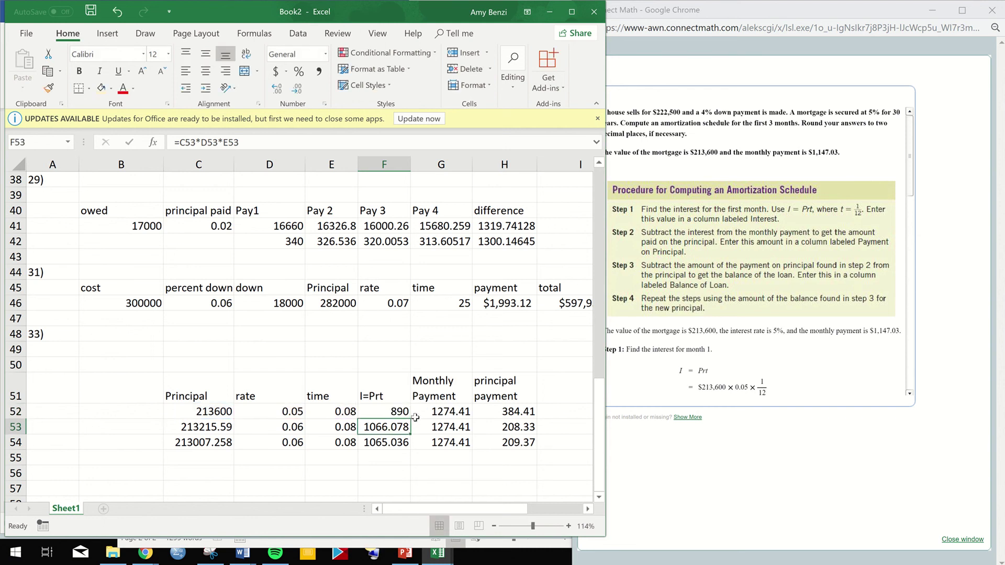
Set the first month's monthly payment in G52 to 1147.03.
click(446, 411)
double_click(445, 411)
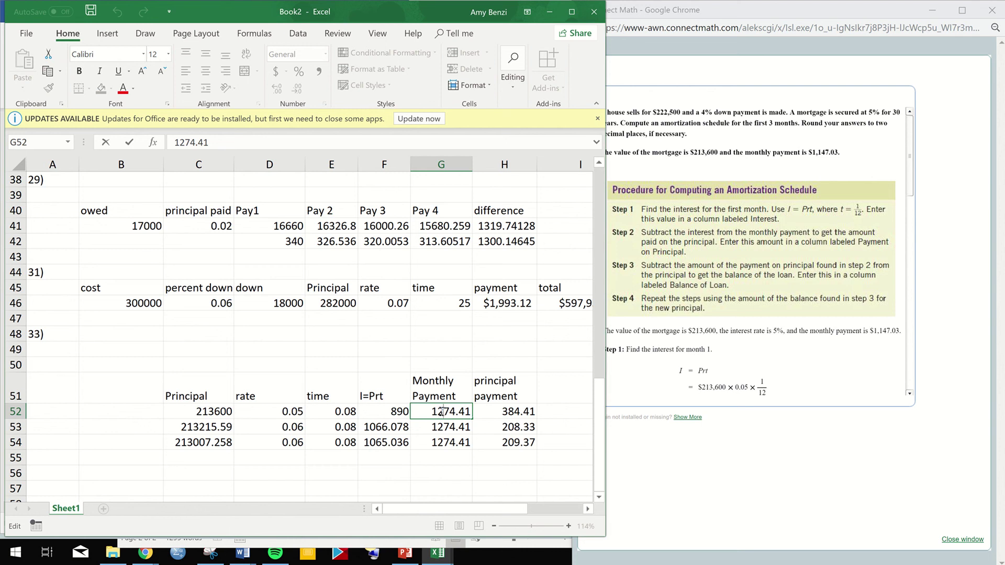
drag(437, 412, 456, 413)
text(147)
drag(470, 412, 462, 412)
text(03)
key(Return)
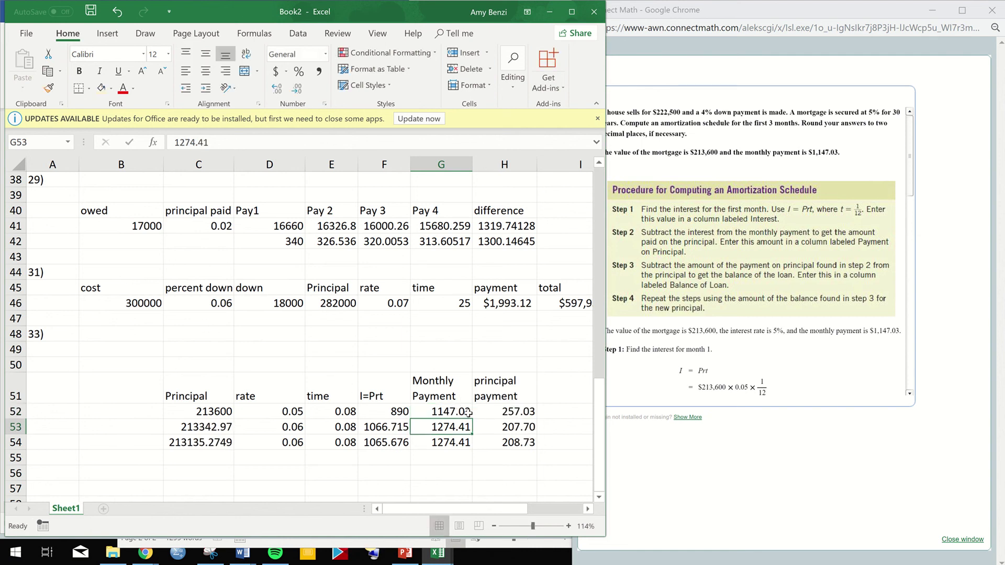
Copy the monthly payment from G52 down through G54 for the second and third months.
click(470, 415)
drag(471, 419, 473, 447)
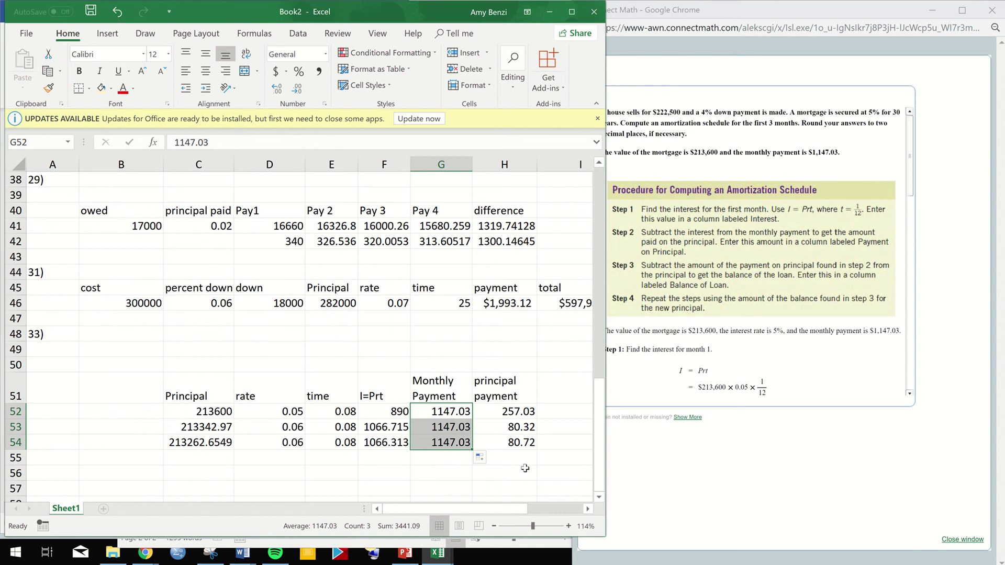
key(Return)
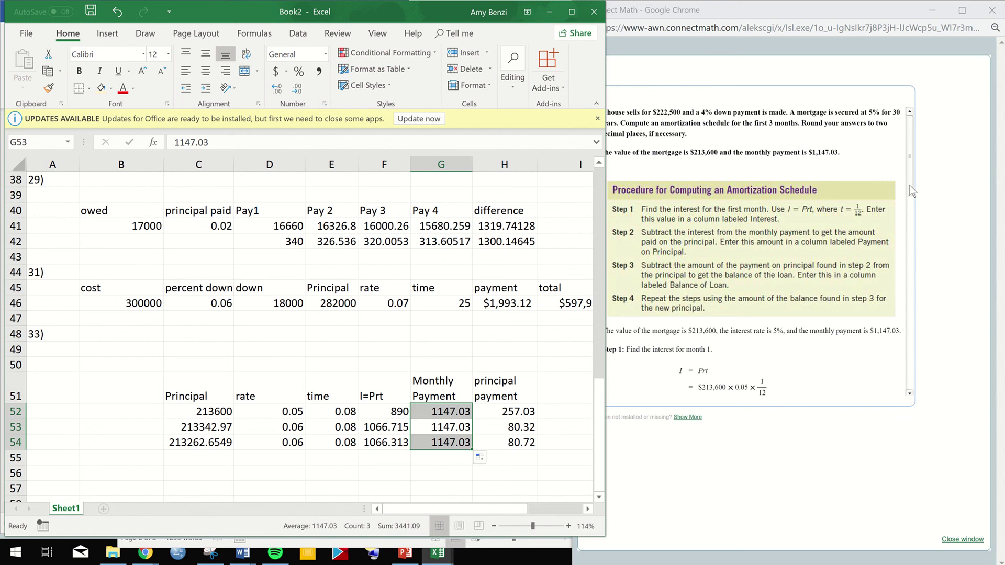
Format the three principal values in C52:C54 as Currency.
click(910, 198)
scroll(784, 278, down, 4)
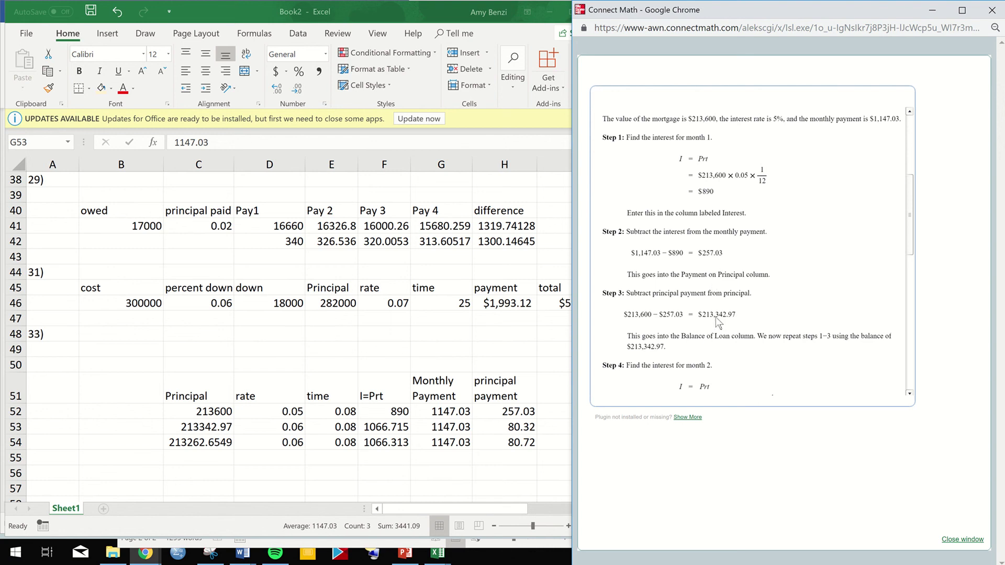
click(216, 414)
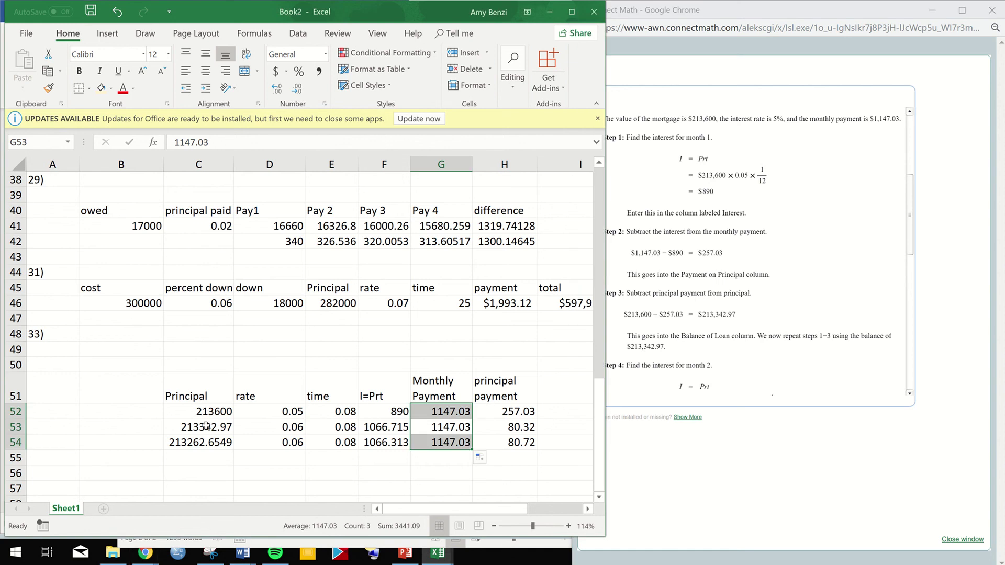
drag(216, 414, 203, 442)
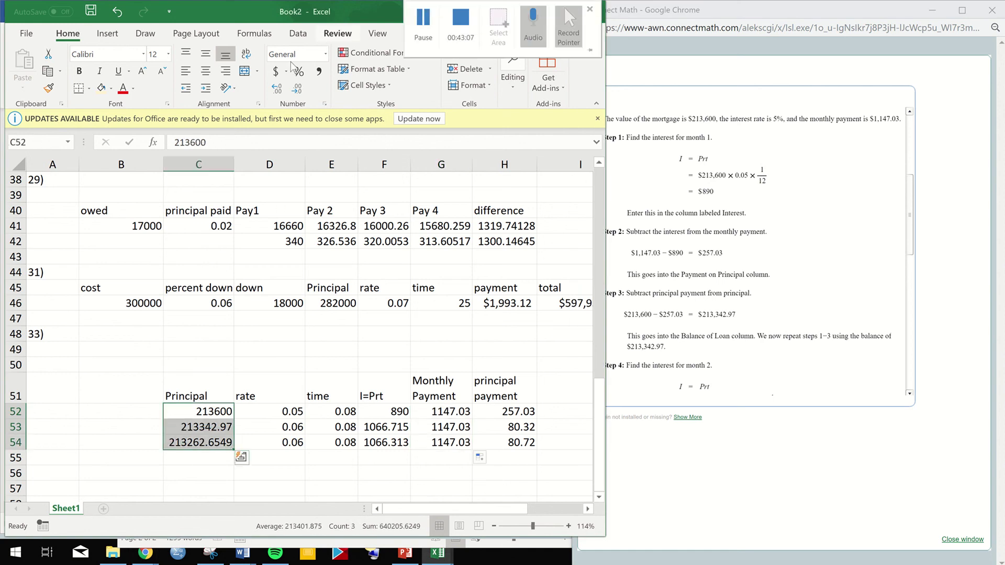
click(275, 72)
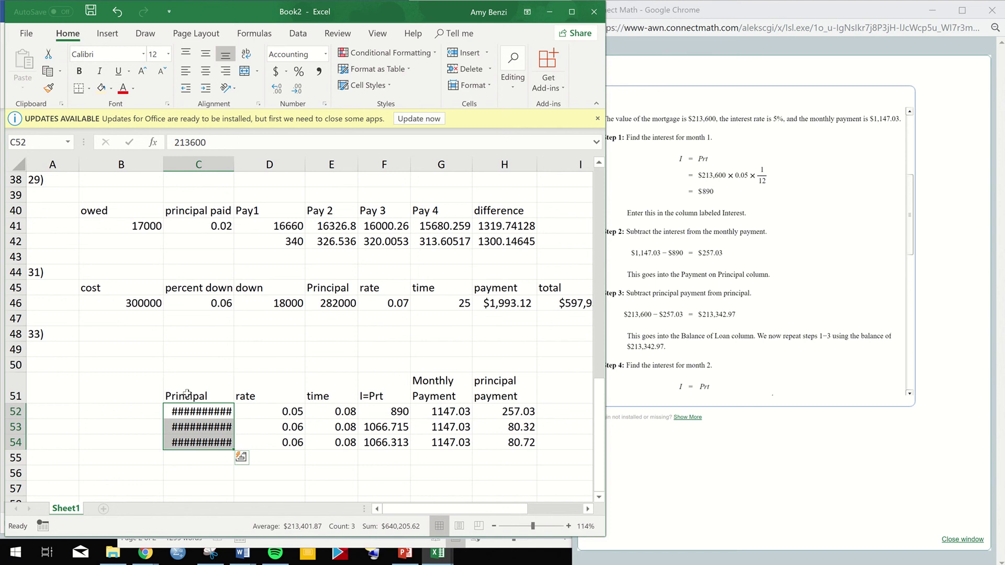
click(326, 55)
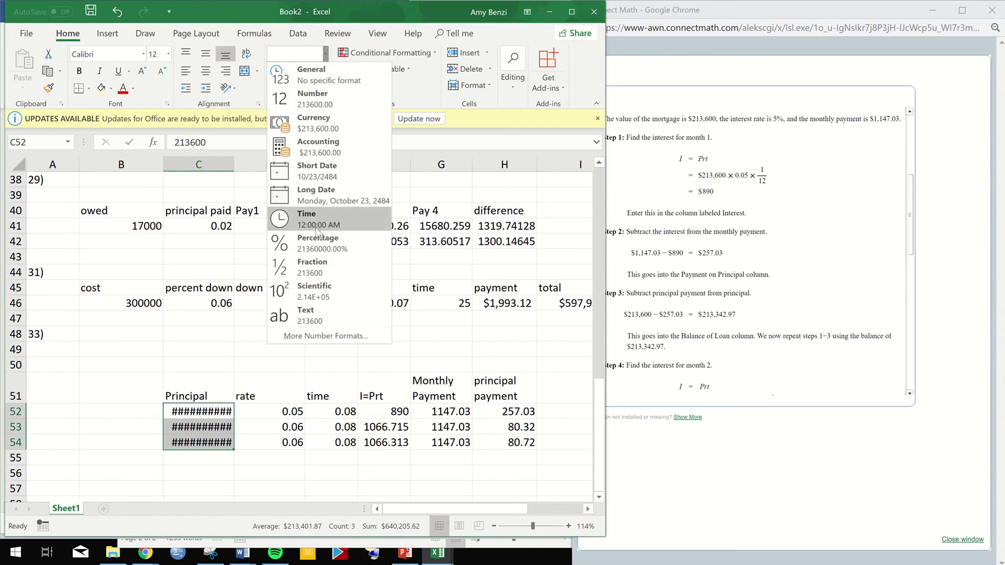
click(325, 126)
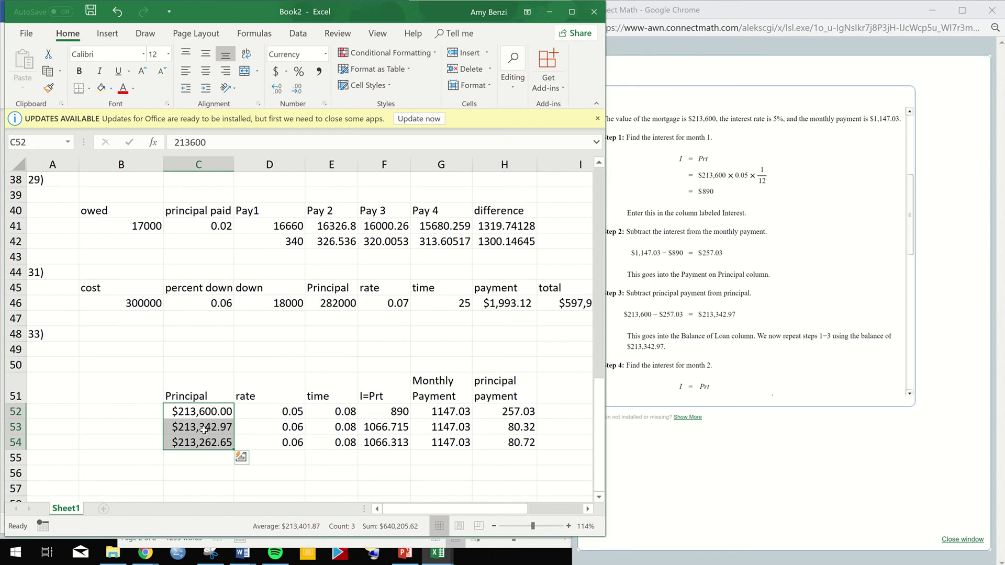
Check the second month's principal formula in C53 and principal payment formula in H53 against the worked example's month 2 calculations.
click(204, 430)
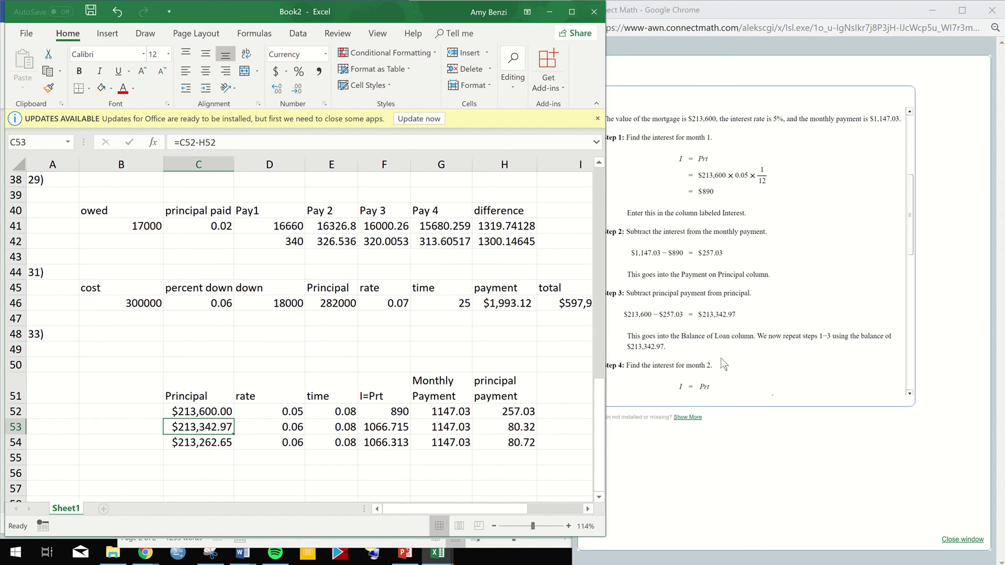
scroll(722, 360, down, 3)
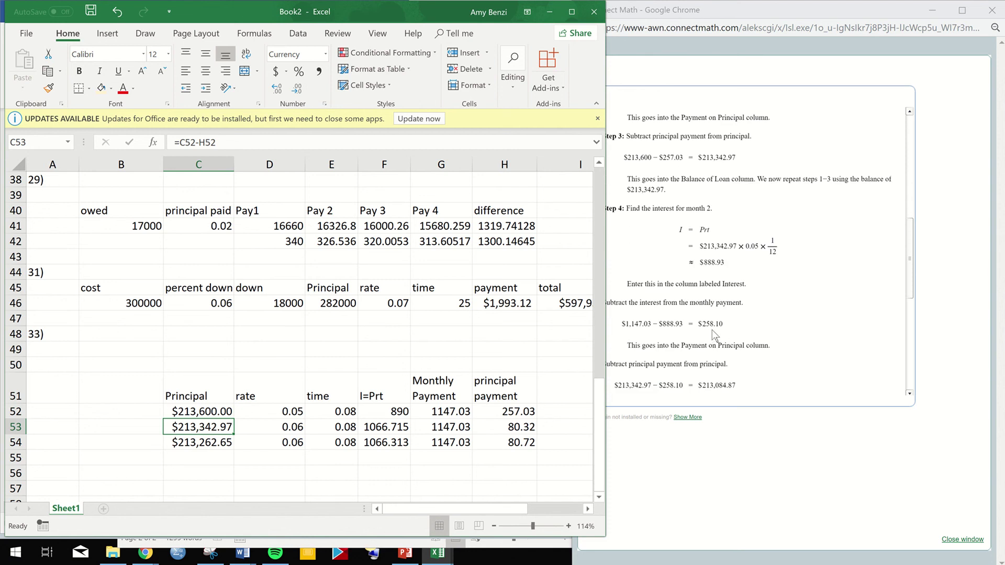
click(518, 427)
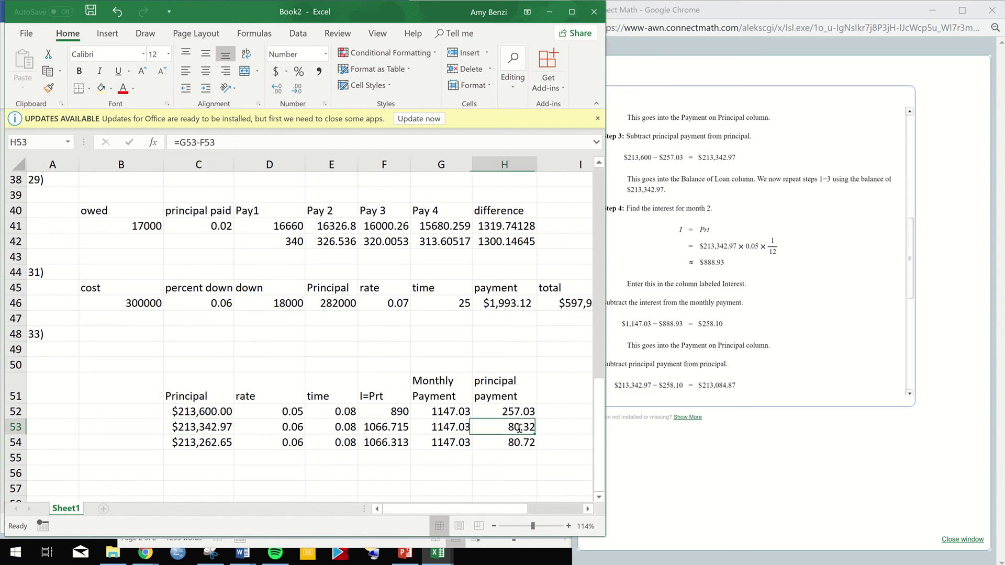
text(=G53-F53)
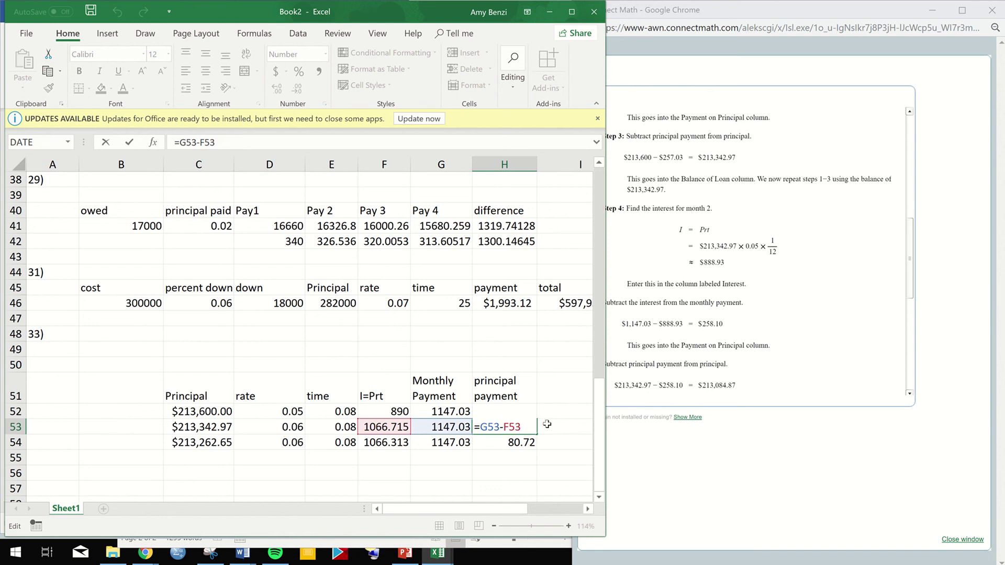
key(Return)
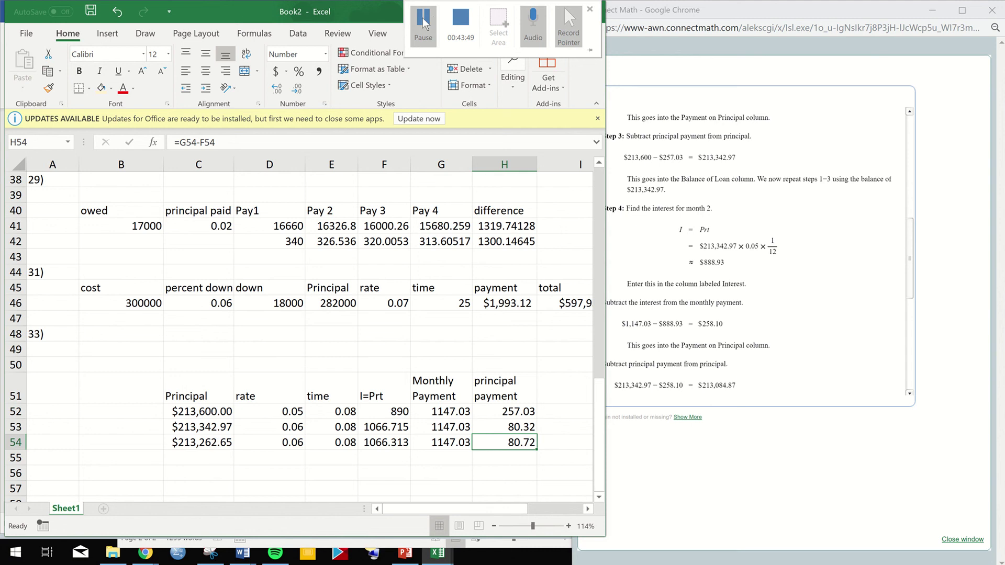
click(423, 20)
key(Up)
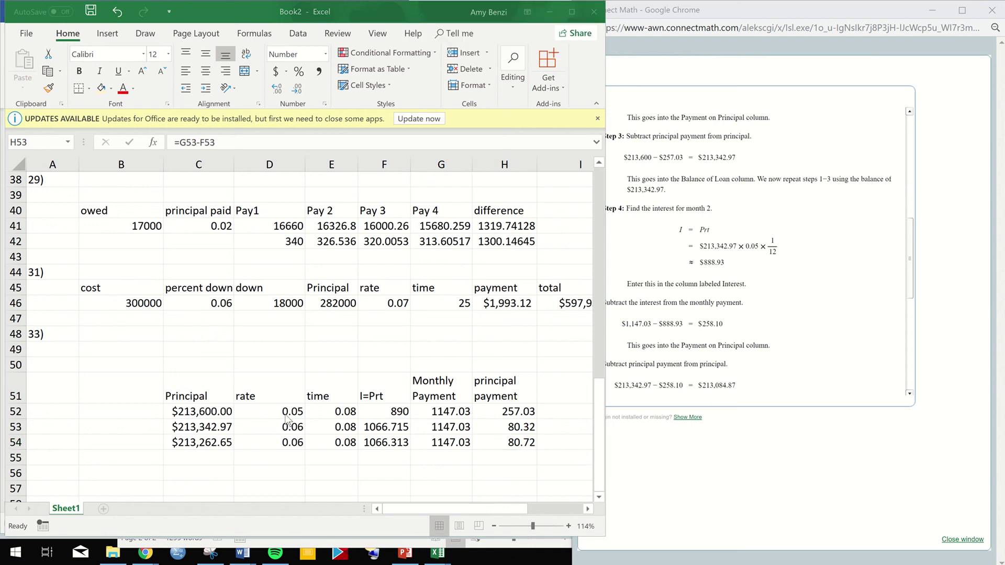
Copy the 0.05 rate from D52 down through D54 for the second and third months.
click(286, 413)
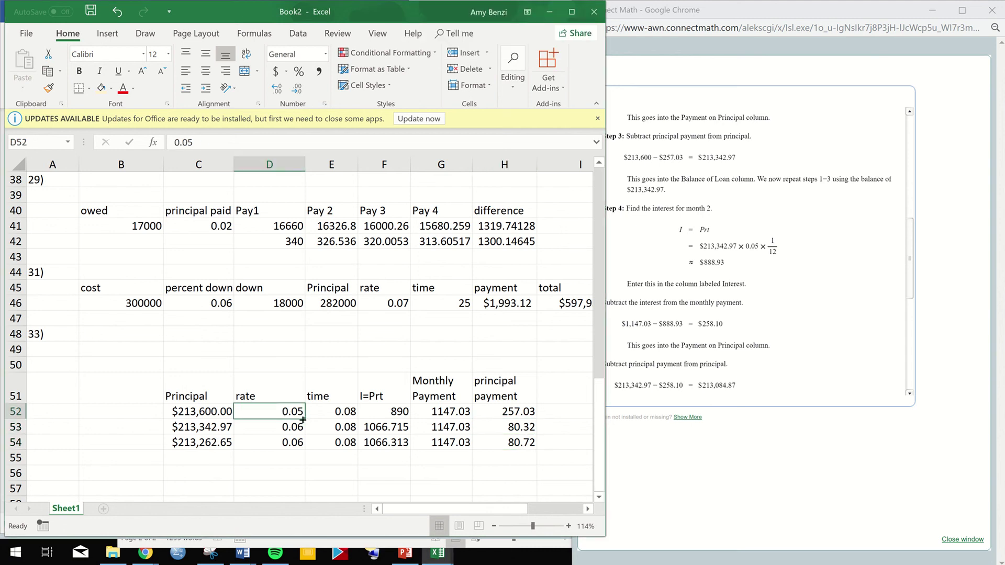
drag(305, 418, 292, 476)
click(527, 476)
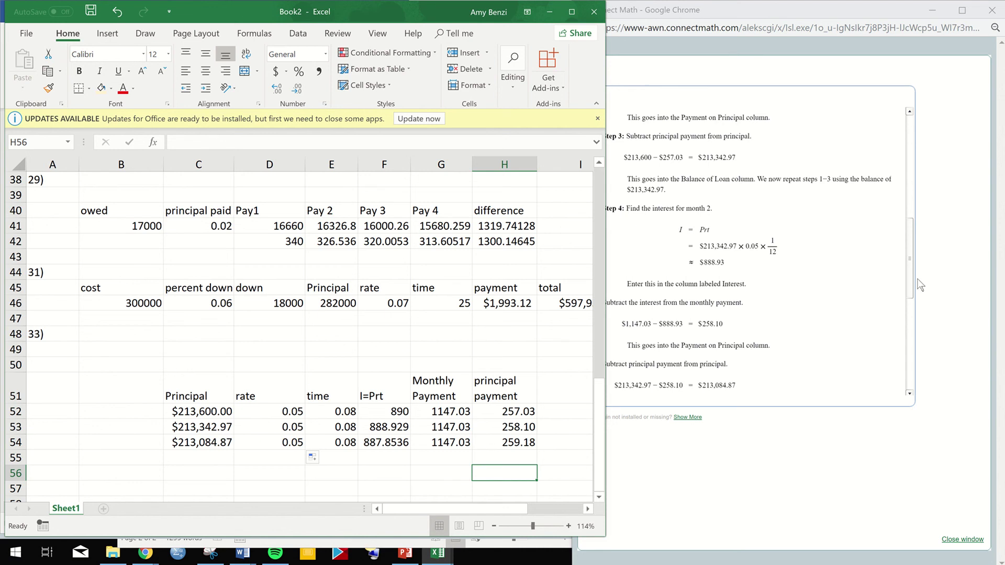
Review the worked example's final amortization table and the earlier problems on the scratch sheet, then minimize the example window.
drag(905, 295, 904, 377)
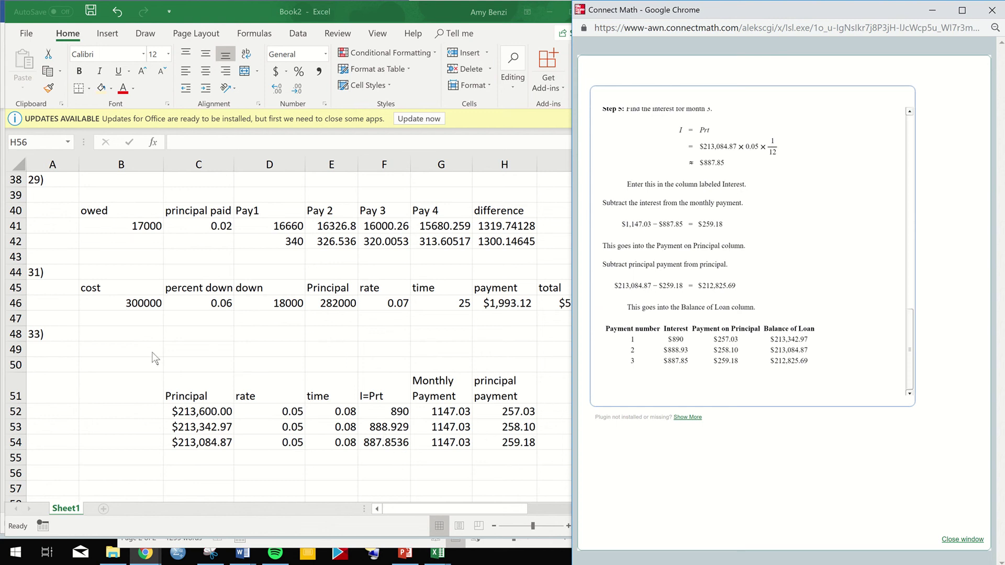
scroll(155, 358, up, 5)
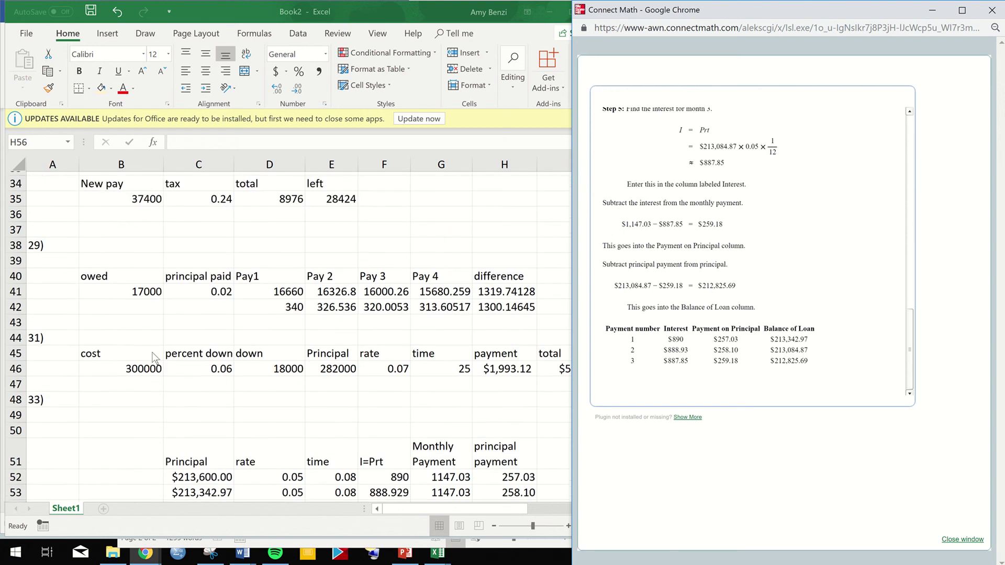
scroll(155, 359, up, 3)
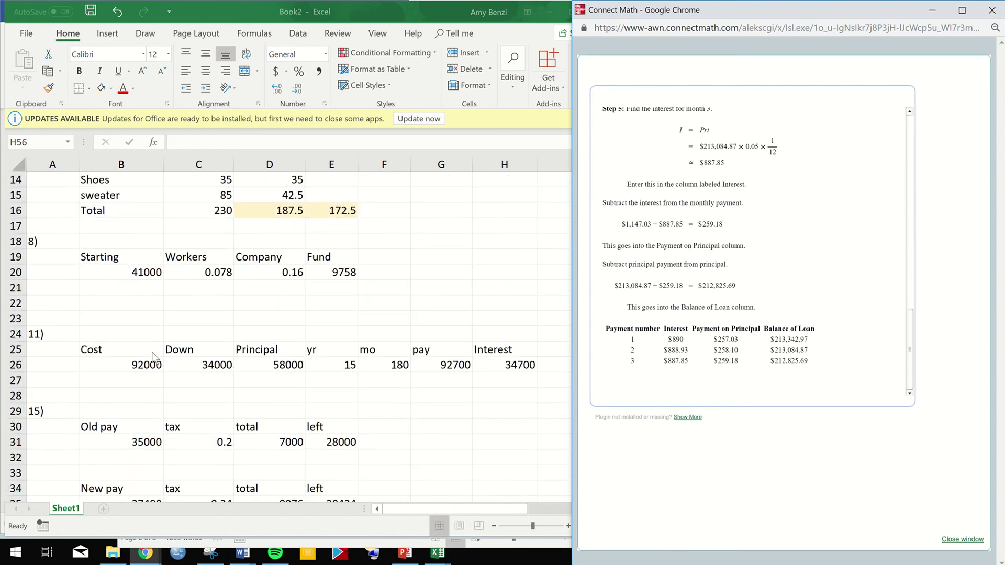
scroll(155, 358, up, 4)
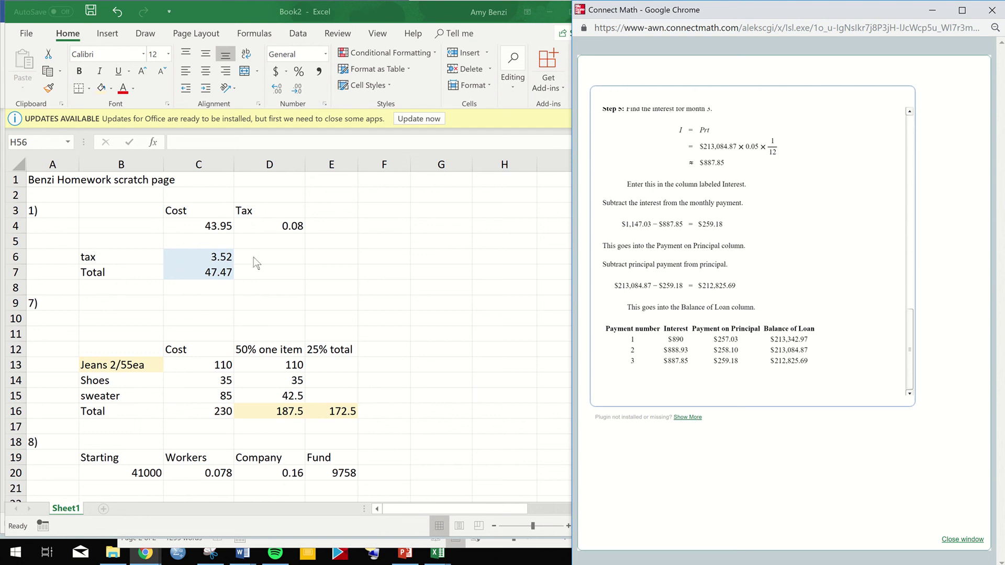
scroll(381, 287, down, 1)
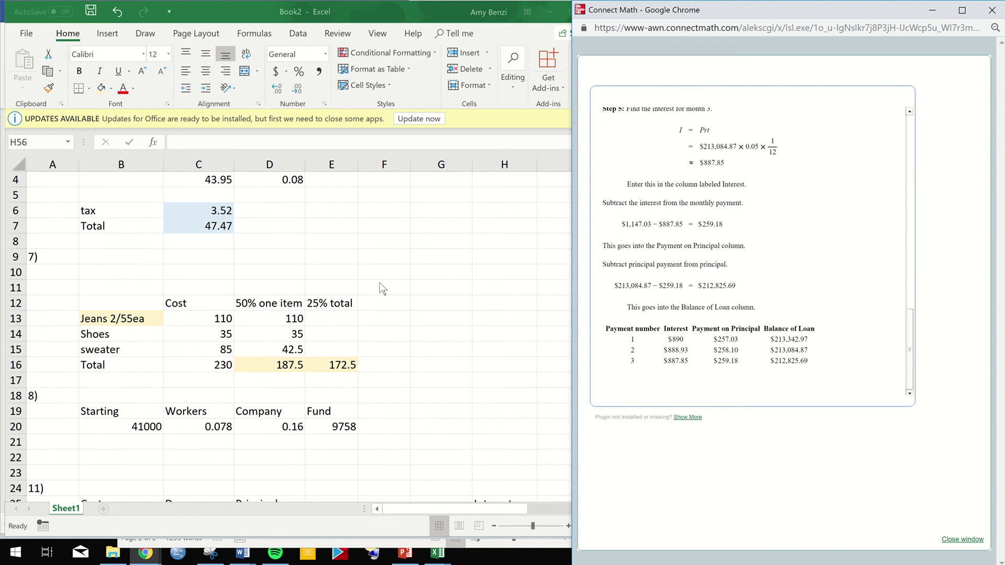
scroll(380, 287, down, 3)
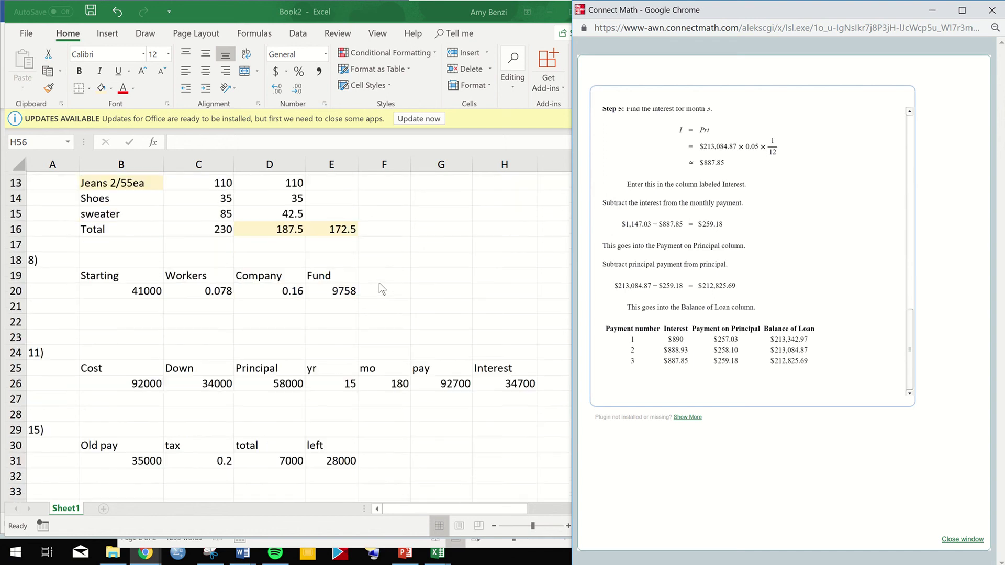
scroll(380, 286, down, 2)
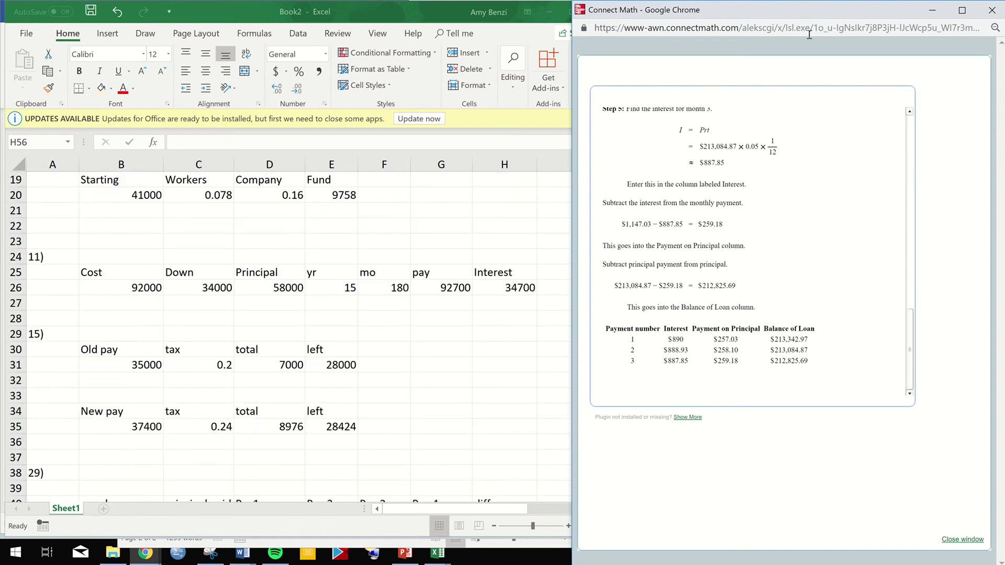
click(932, 13)
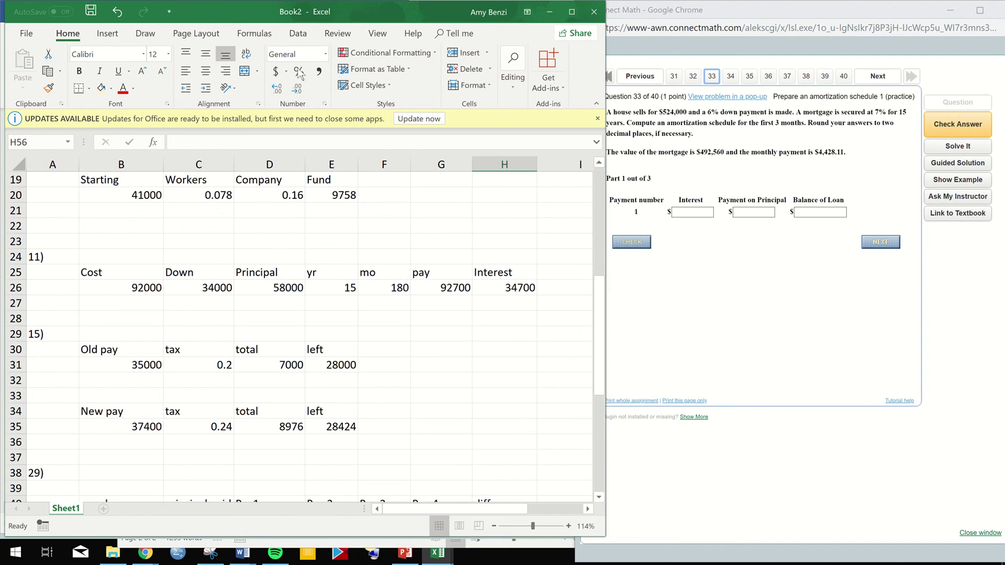